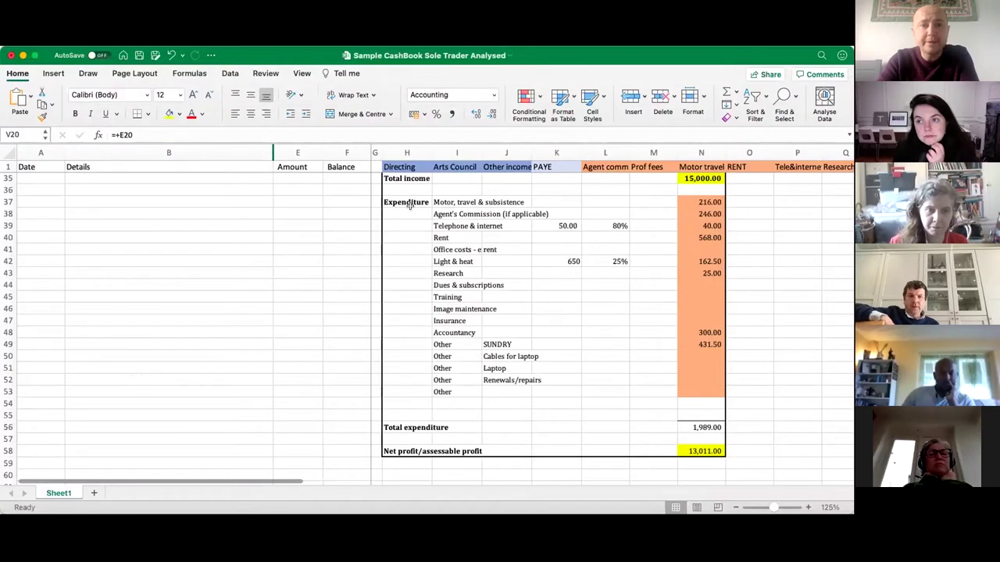
Return to the top of the cashbook and review the opening balance and early transaction entries
scroll(409, 204, up, 15)
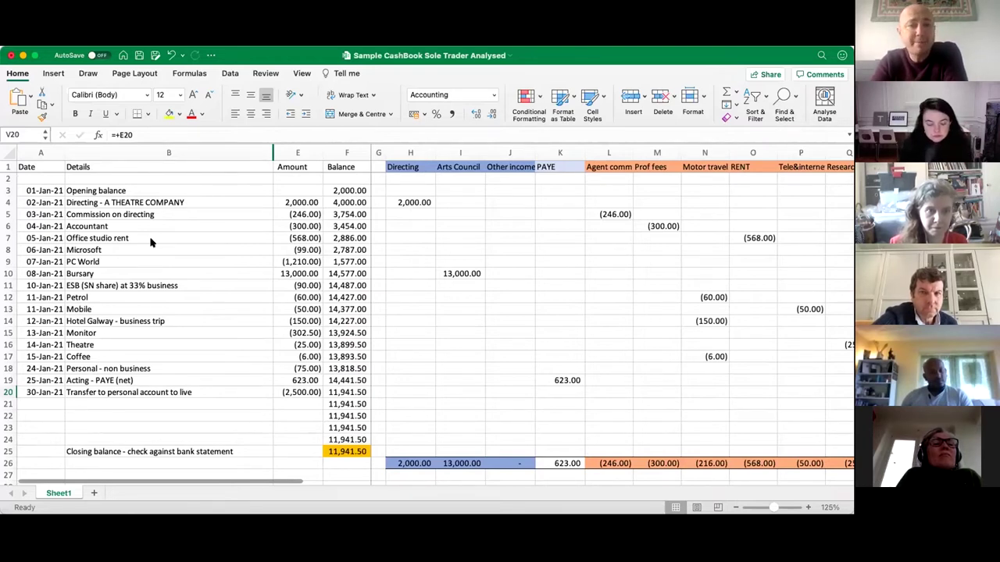
click(51, 189)
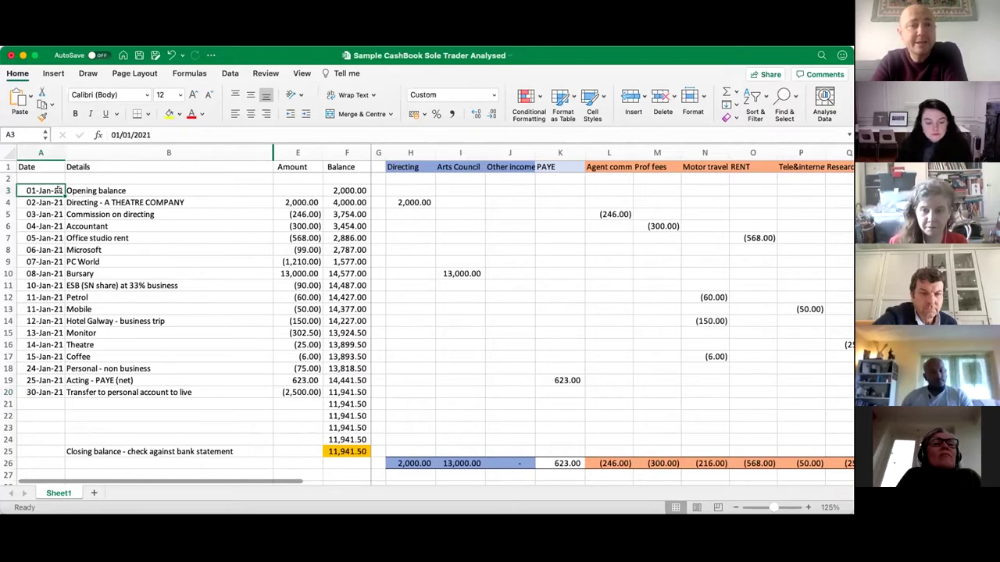
click(79, 190)
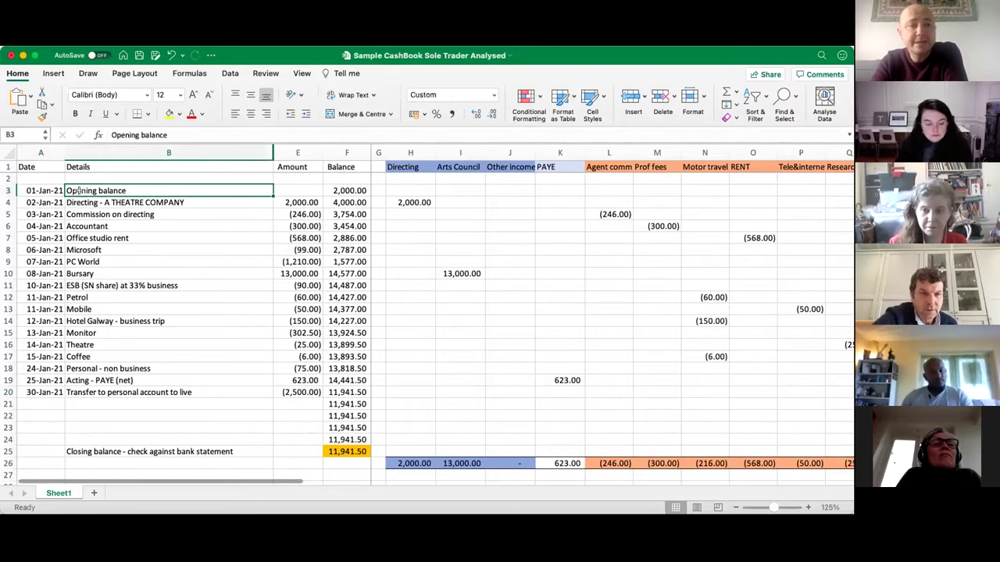
click(192, 201)
key(Right)
key(Down)
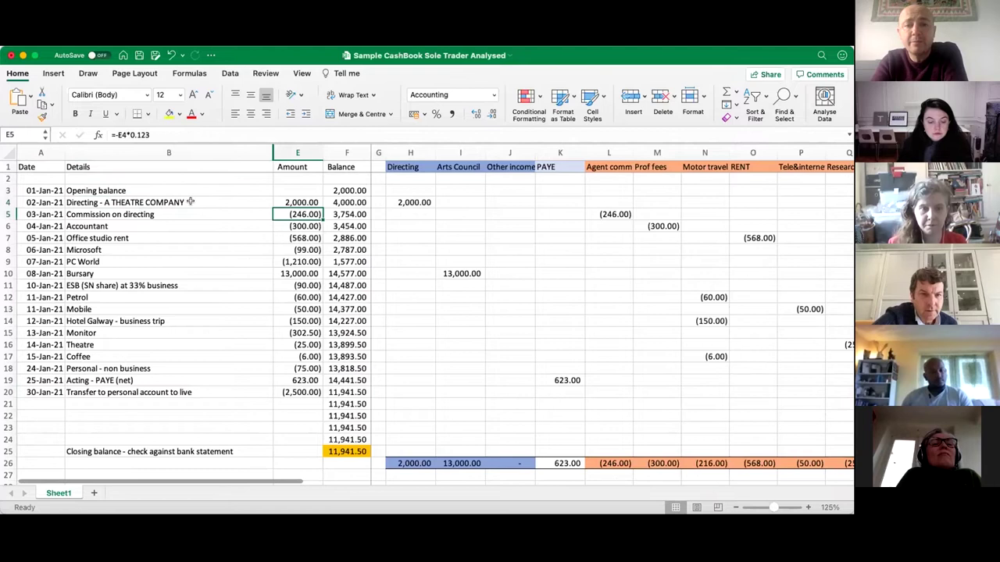
key(Left)
key(Up)
key(Down)
key(Down)
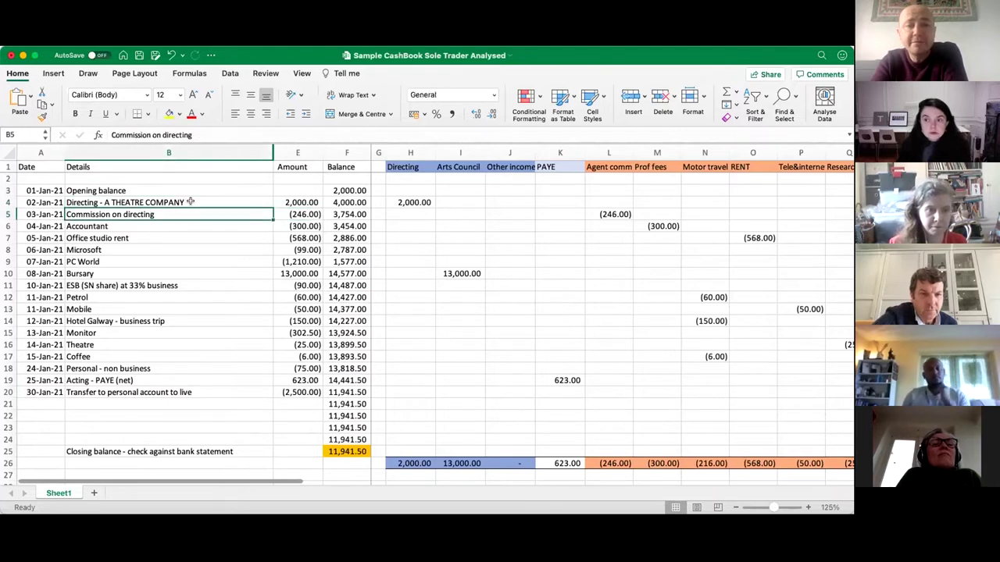
key(Down)
key(Down)
key(Down)
key(Down)
key(Down)
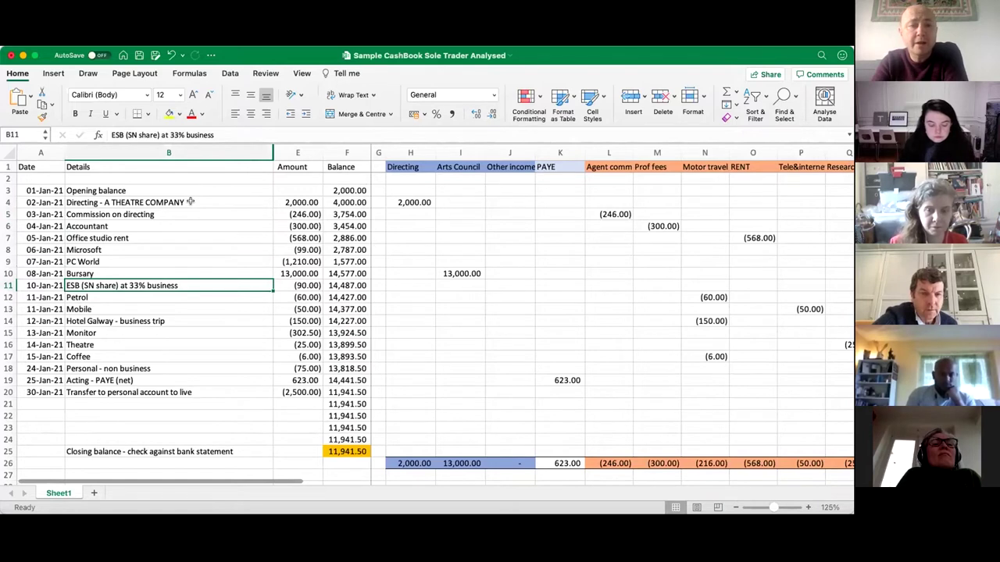
Confirm the (246.00) commission is =E4*0.123 of the 2,000.00 directing fee
click(190, 202)
key(Down)
key(Down)
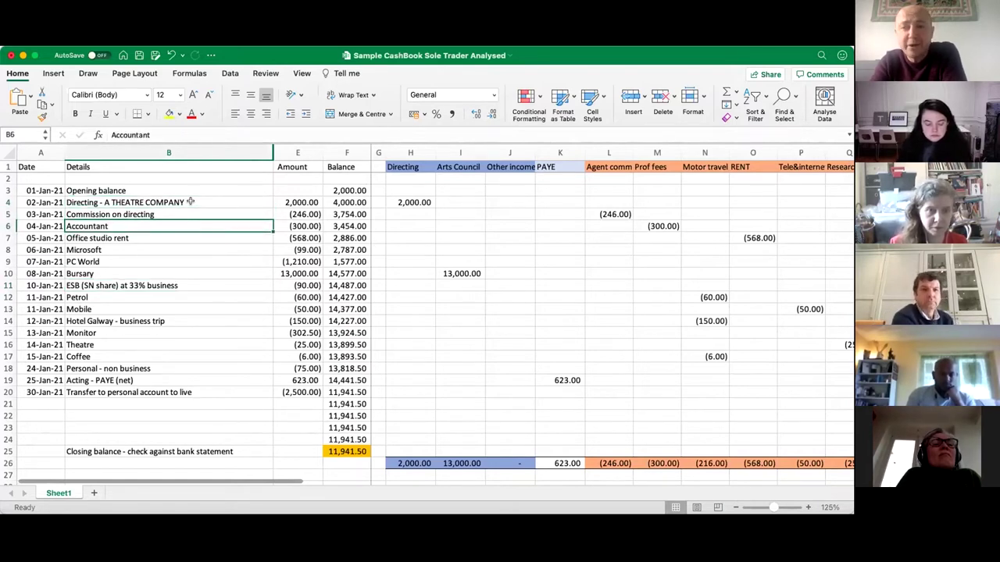
click(295, 199)
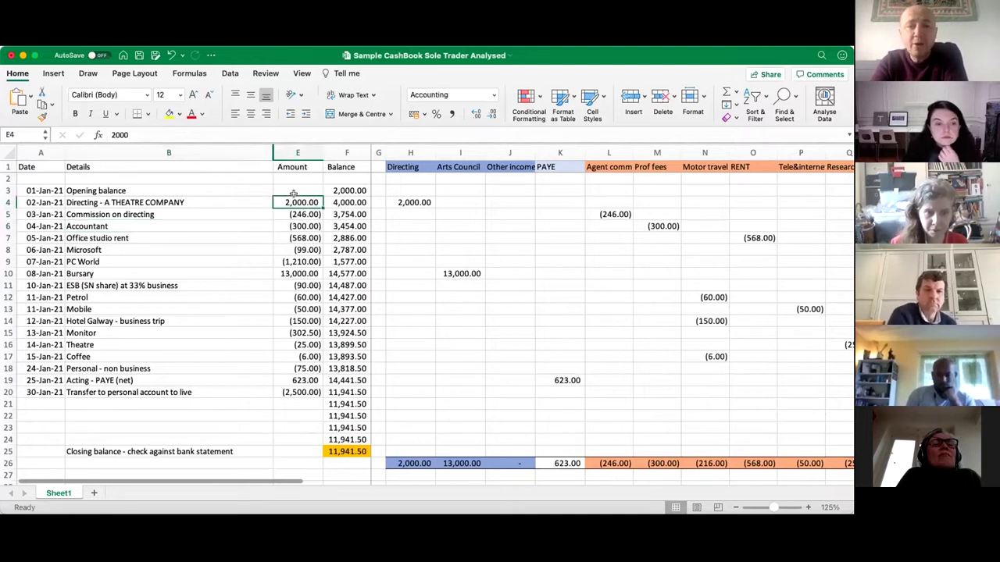
key(Down)
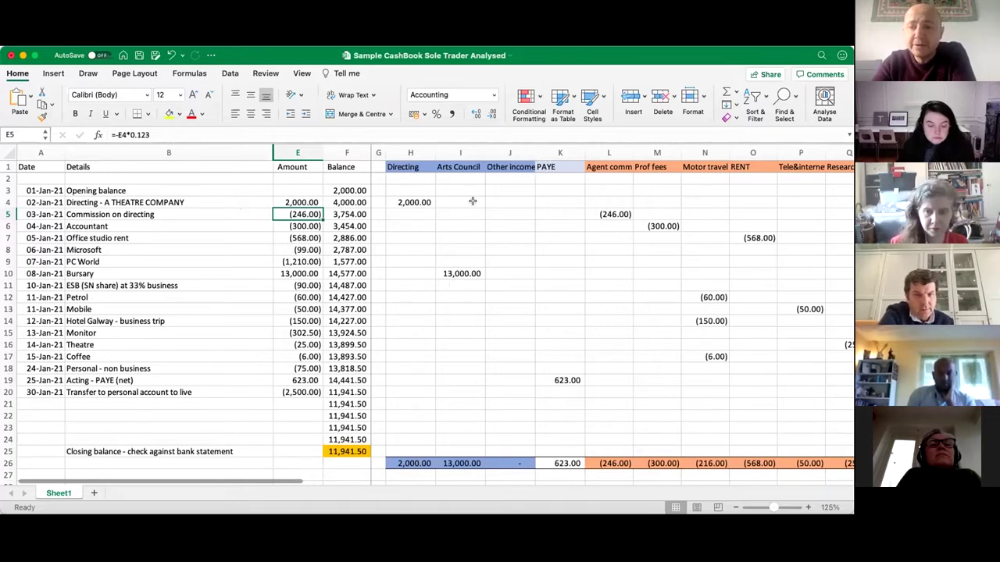
Scroll across the analysis columns to column AA, 'Check - must be zero', showing 0 throughout
scroll(472, 201, right, 4)
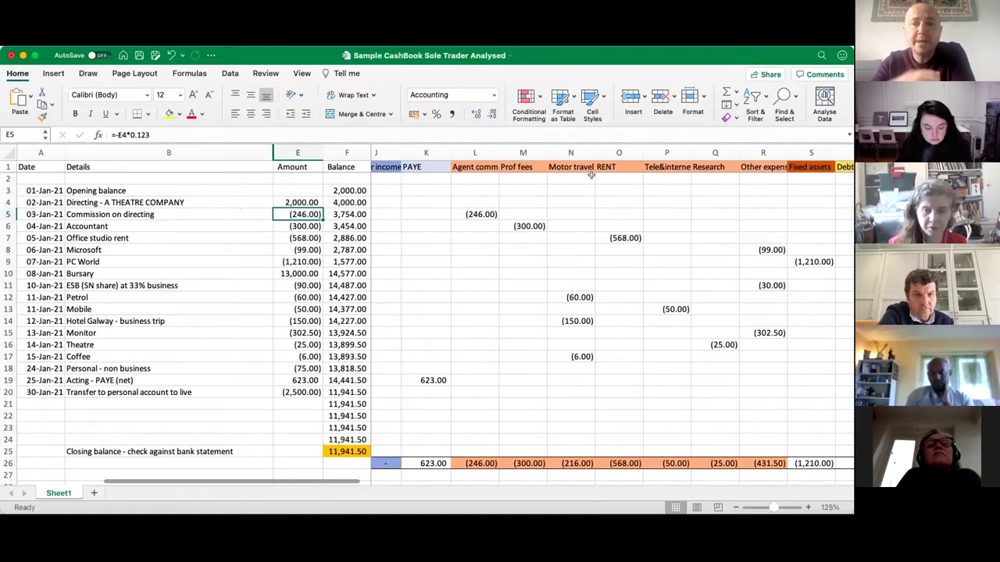
scroll(574, 195, right, 2)
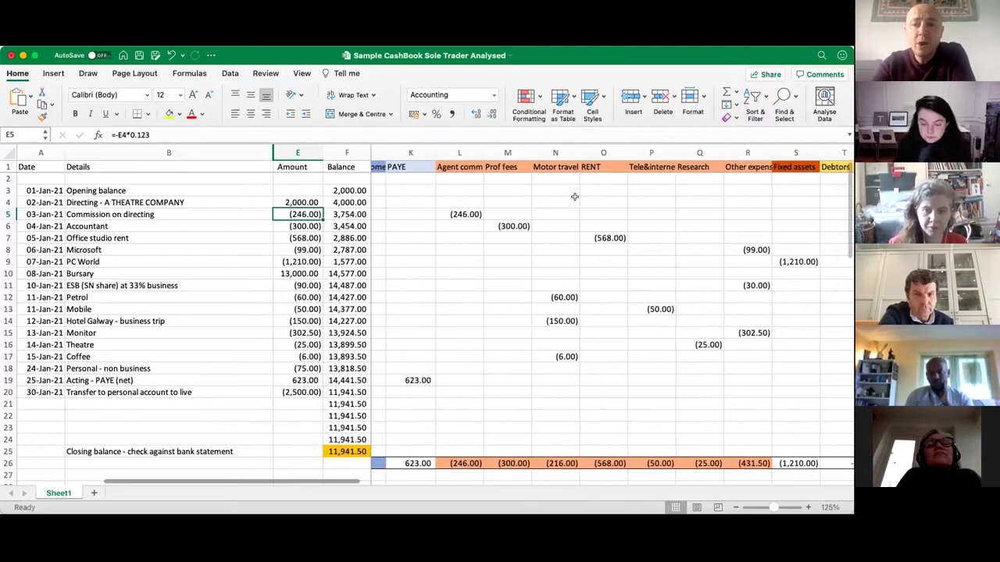
scroll(474, 174, left, 5)
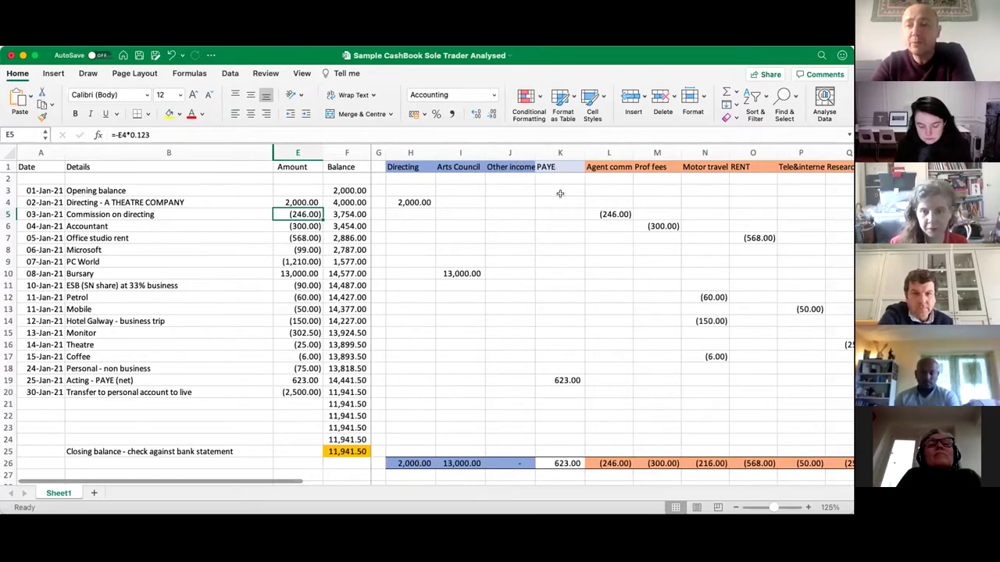
scroll(547, 187, right, 3)
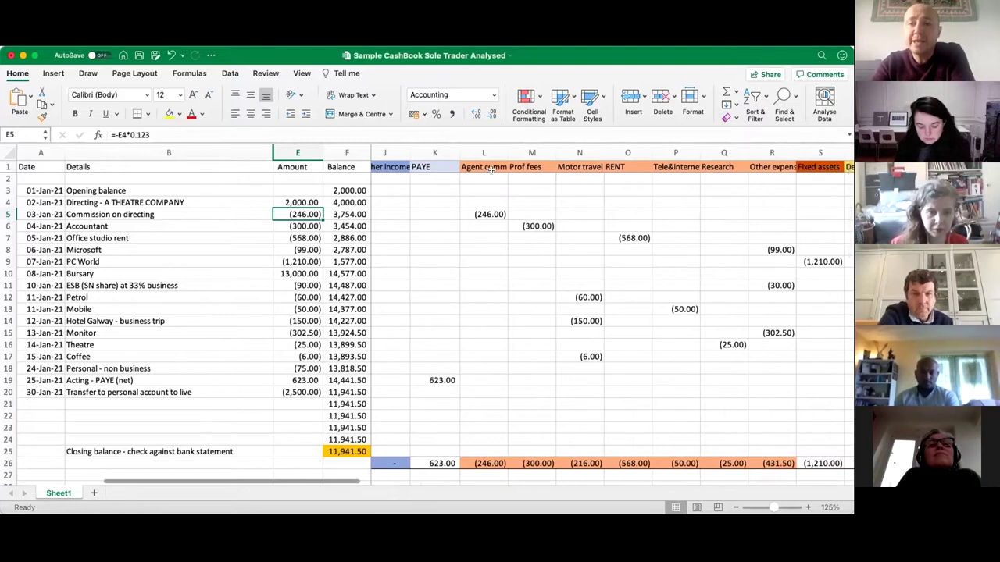
scroll(516, 199, right, 3)
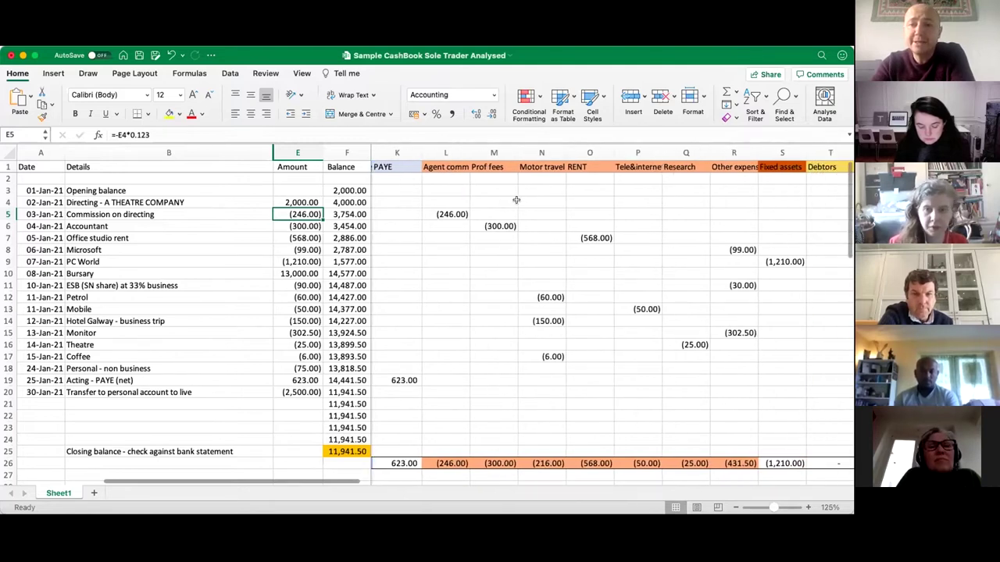
scroll(516, 200, right, 2)
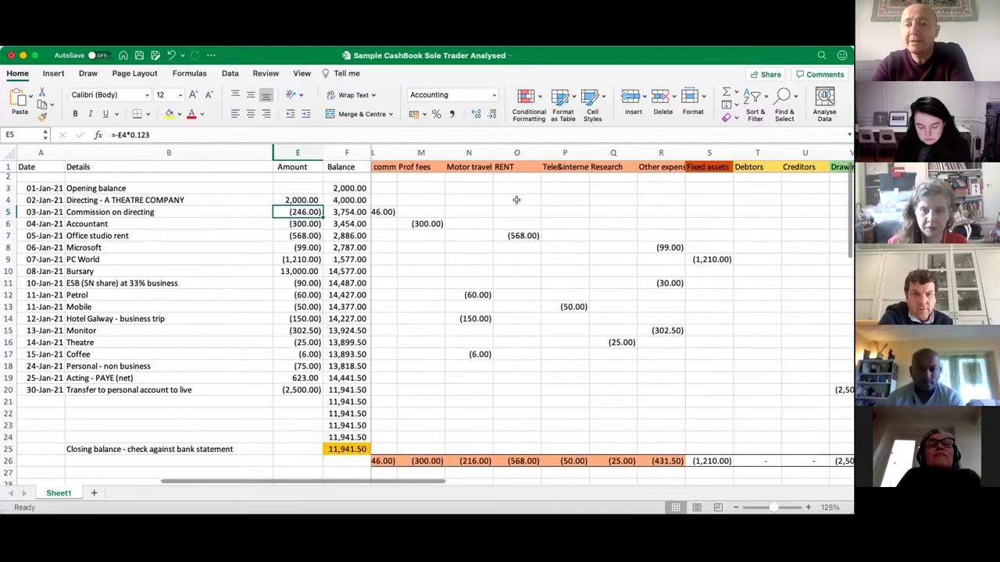
scroll(516, 199, right, 3)
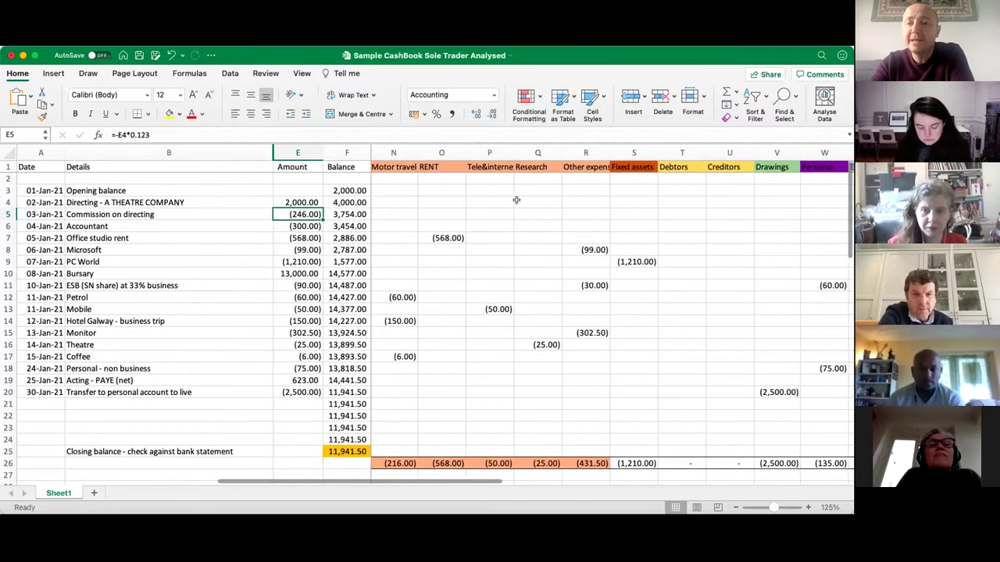
scroll(516, 200, right, 1)
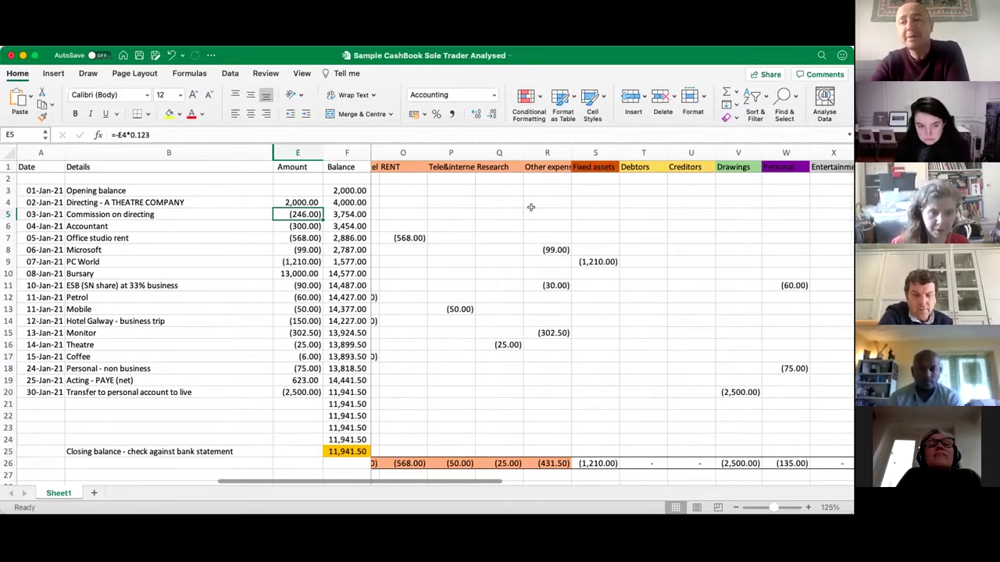
scroll(546, 195, right, 3)
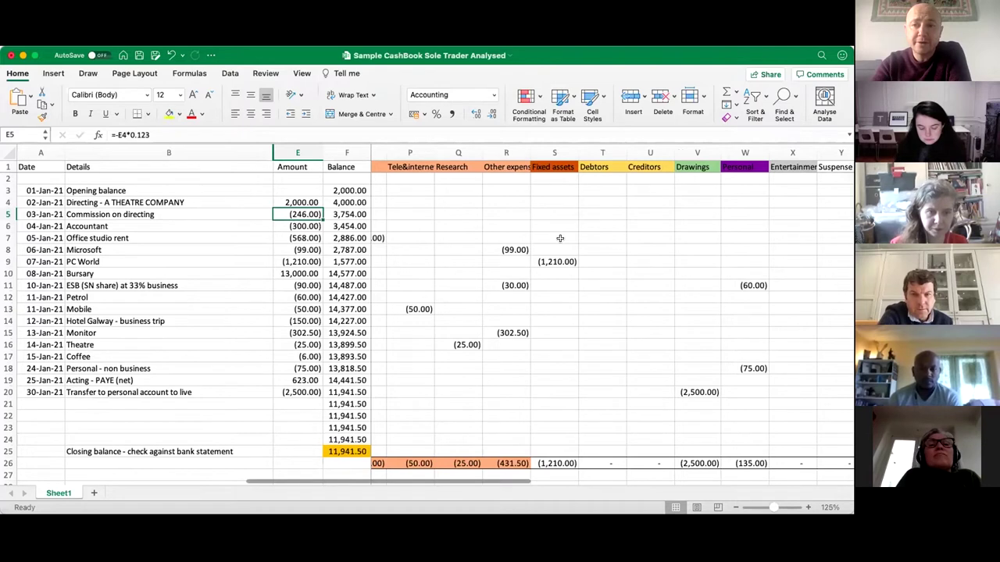
scroll(560, 238, right, 3)
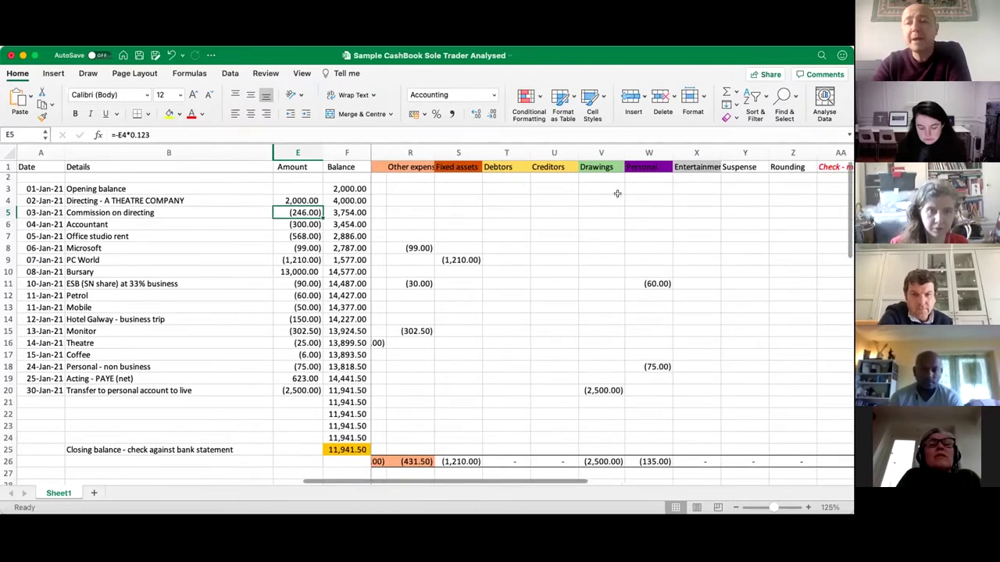
scroll(617, 192, right, 2)
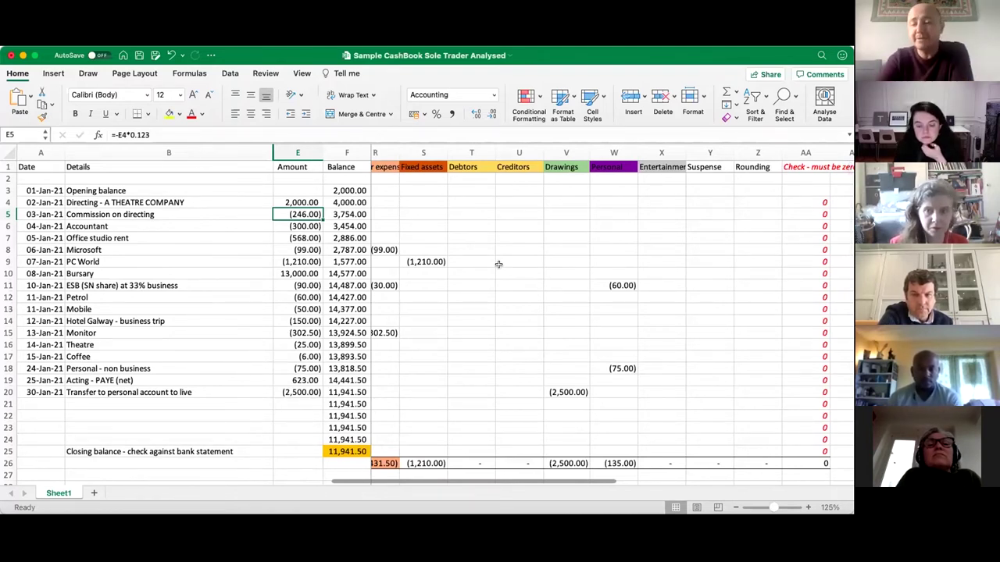
scroll(498, 264, right, 3)
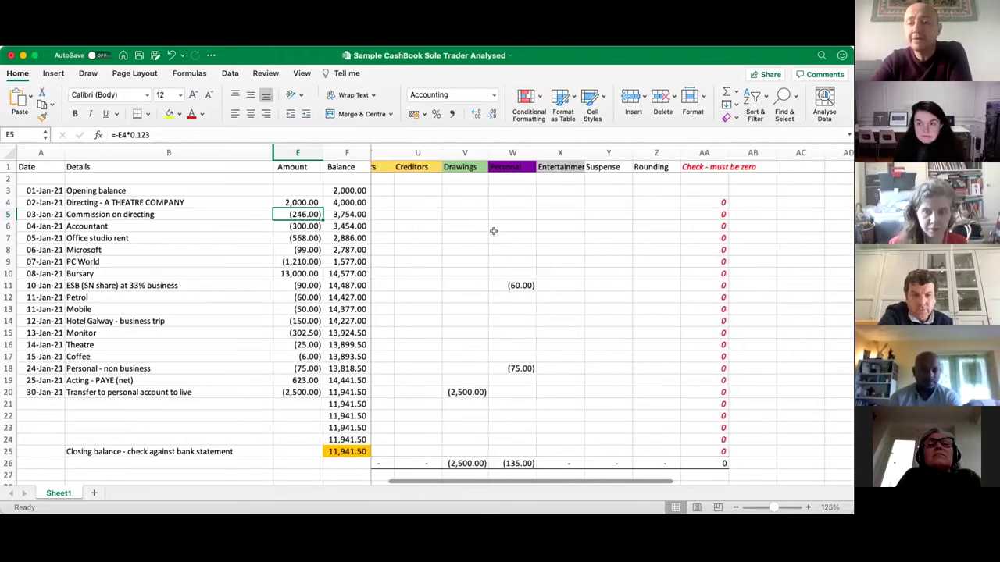
scroll(493, 231, right, 2)
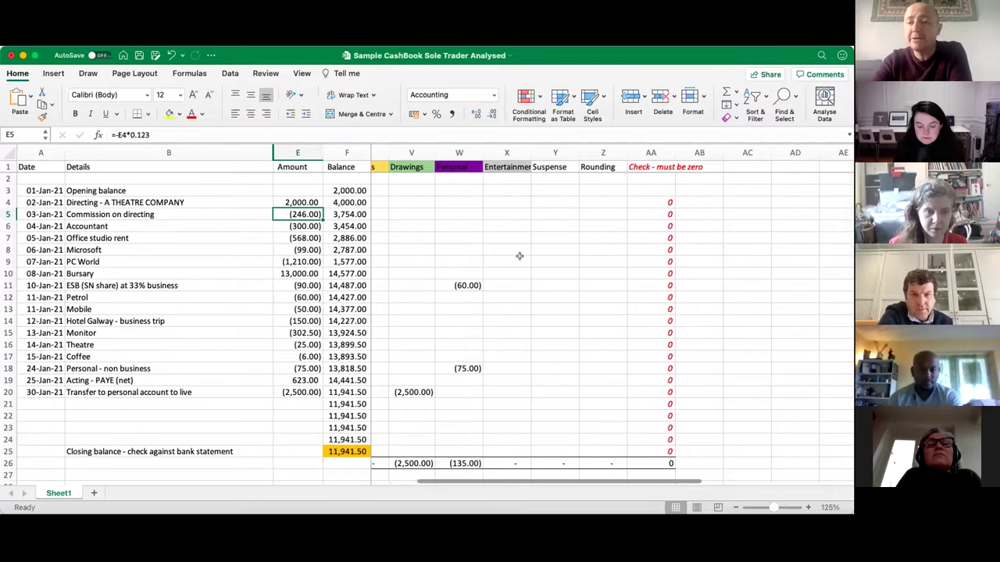
scroll(518, 257, right, 1)
Overwrite the B5 'Commission on directing' description with 12345 and confirm column AA still reads 0
click(203, 222)
click(203, 216)
text(12345)
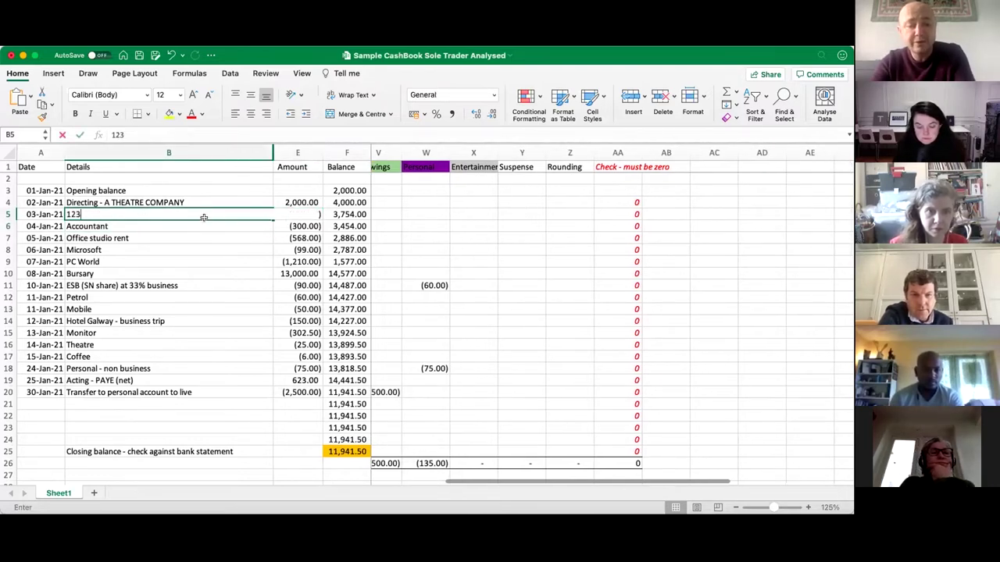
key(Tab)
key(Tab)
key(Tab)
key(Tab)
key(Tab)
key(Tab)
key(Tab)
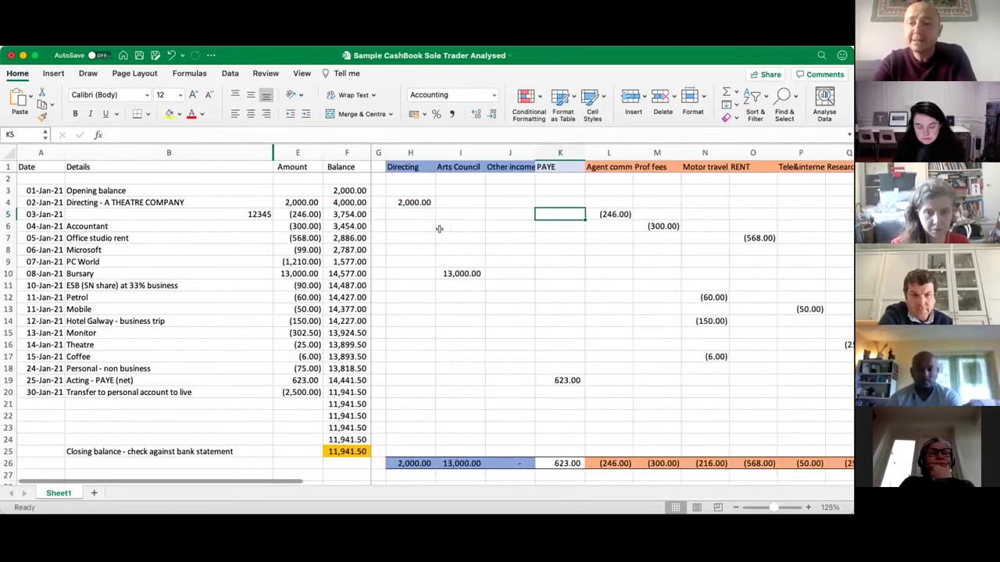
scroll(439, 228, right, 10)
scroll(614, 217, right, 5)
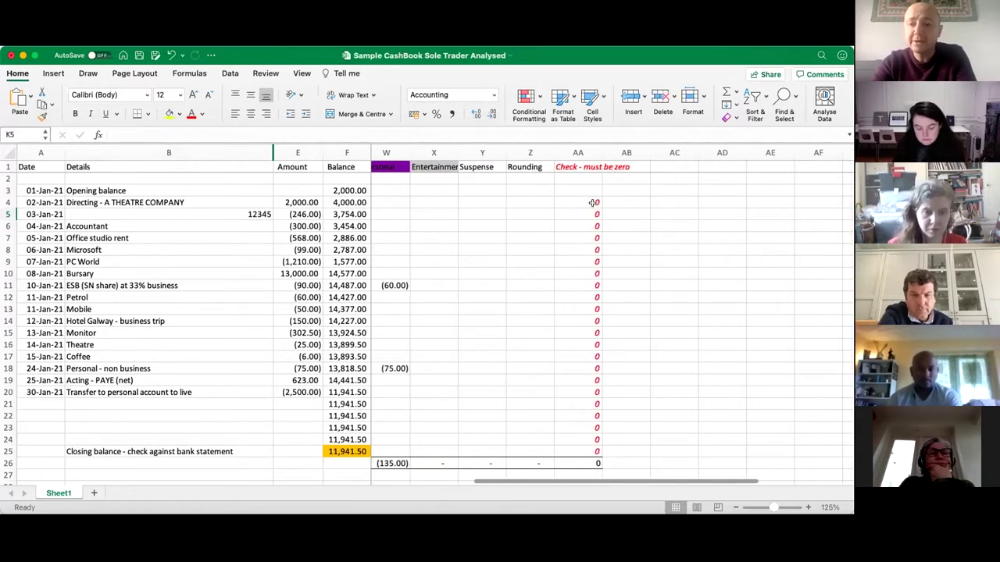
double_click(590, 202)
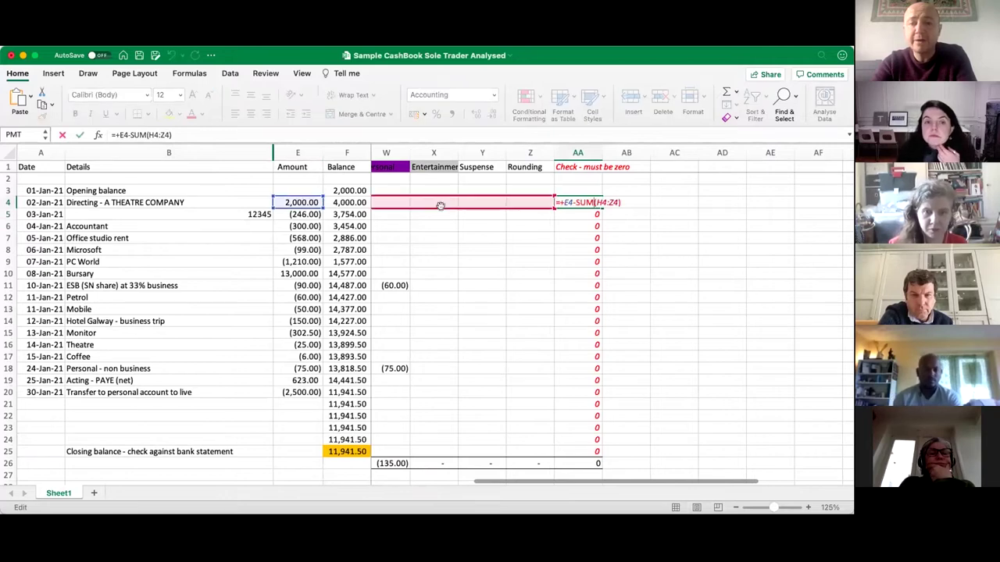
scroll(440, 206, left, 2)
scroll(439, 207, left, 8)
scroll(440, 206, right, 8)
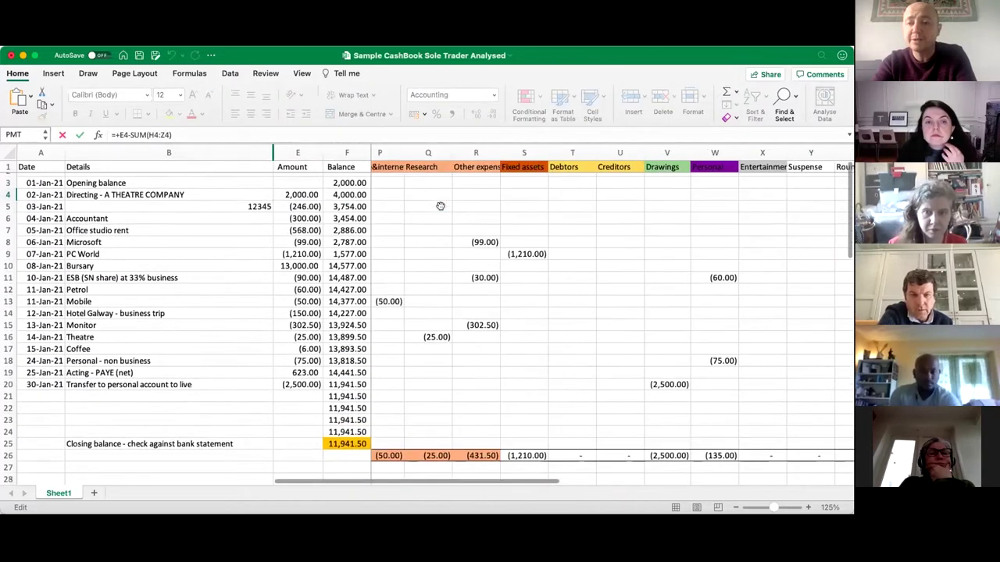
scroll(440, 206, right, 3)
key(Escape)
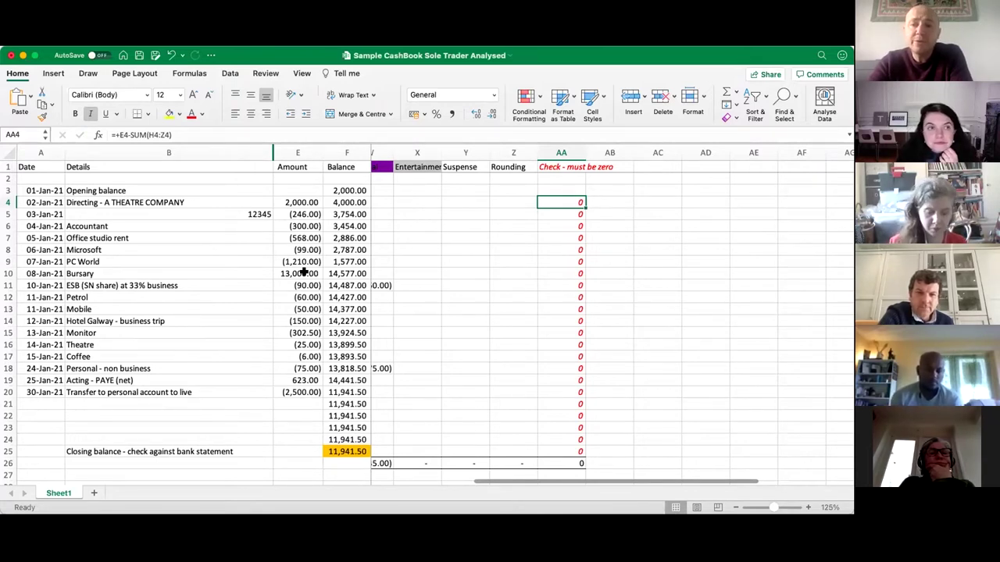
Insert a blank column J before Other income and begin typing the heading 'Commission' in J1
scroll(417, 299, left, 10)
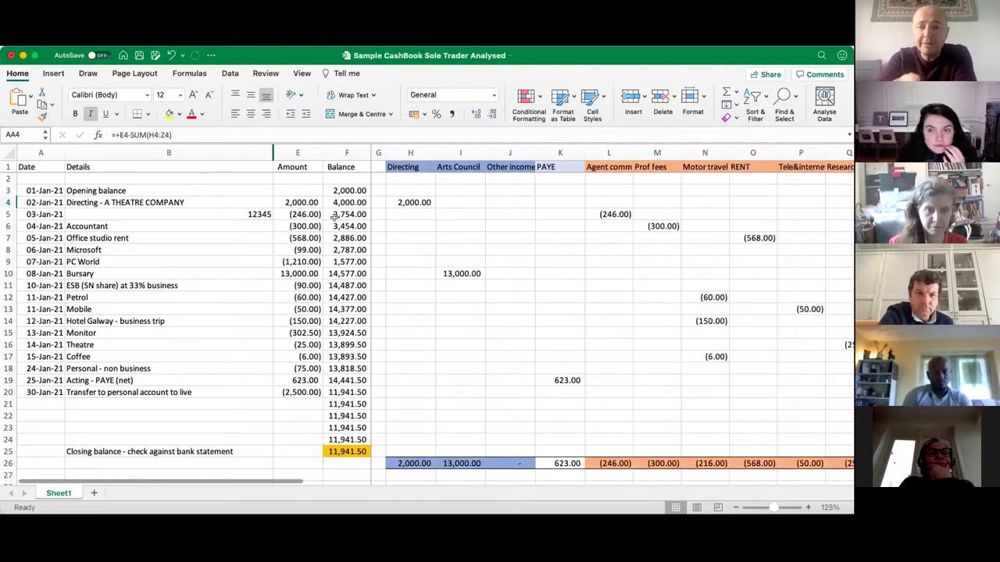
click(501, 151)
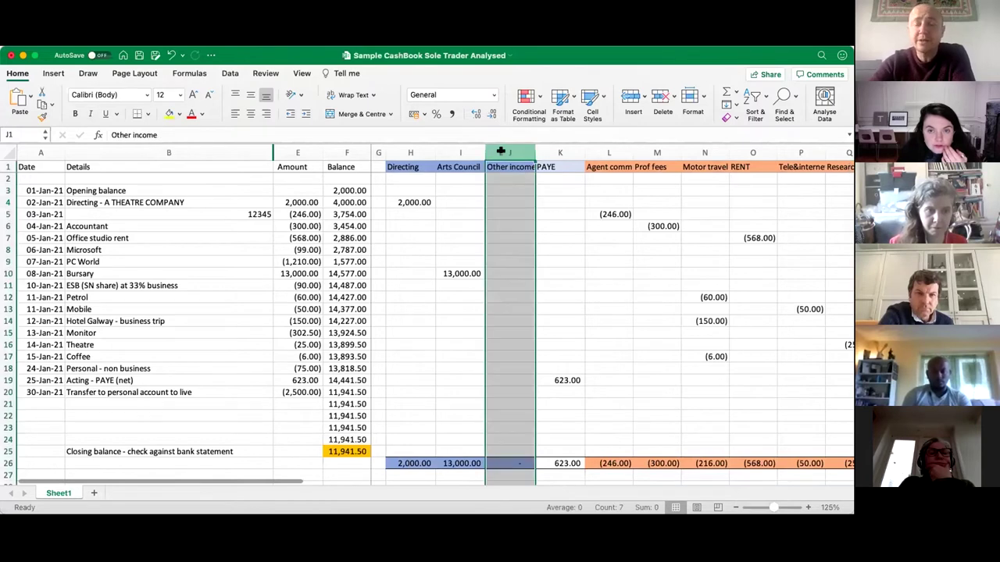
right_click(500, 153)
click(517, 216)
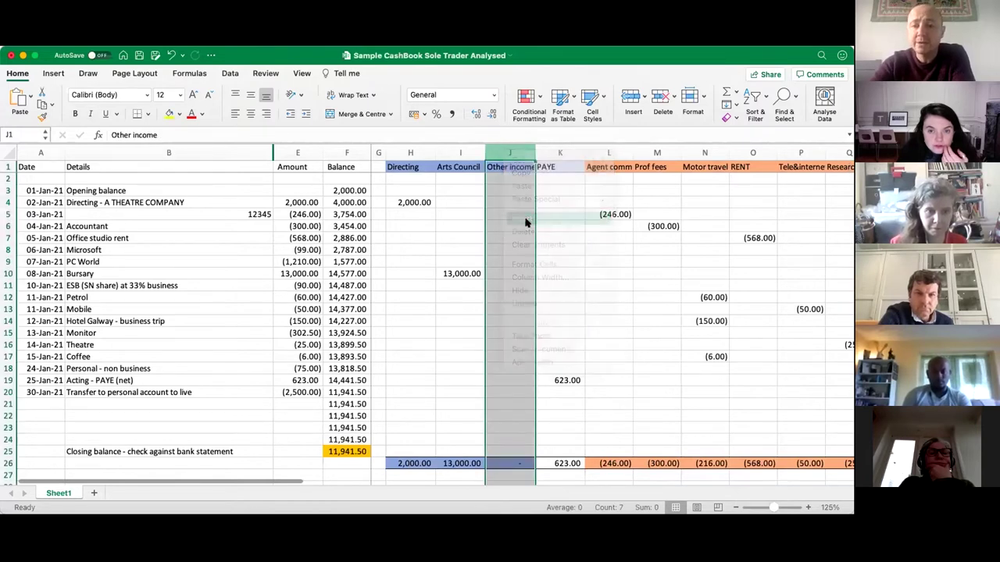
click(504, 162)
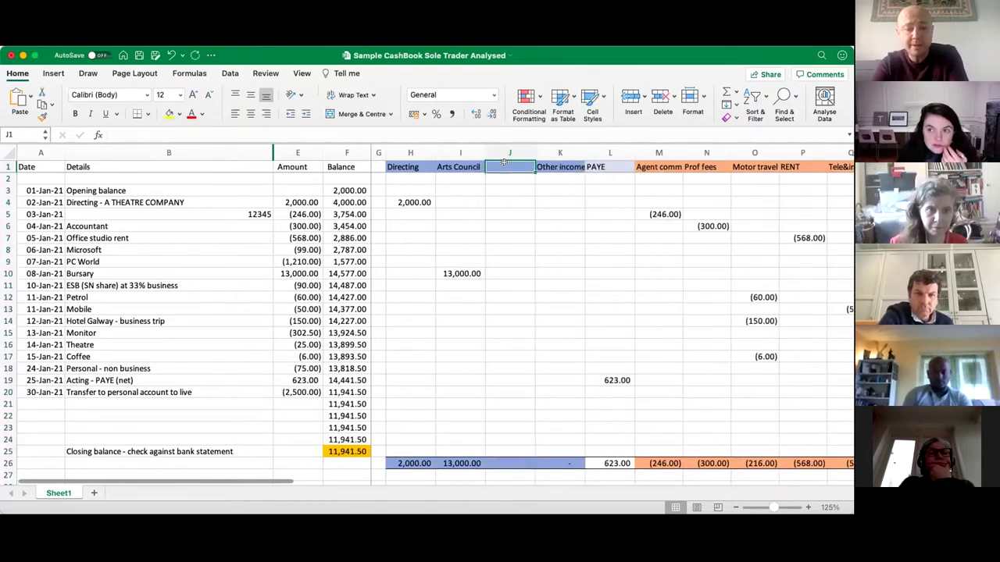
text(Commission)
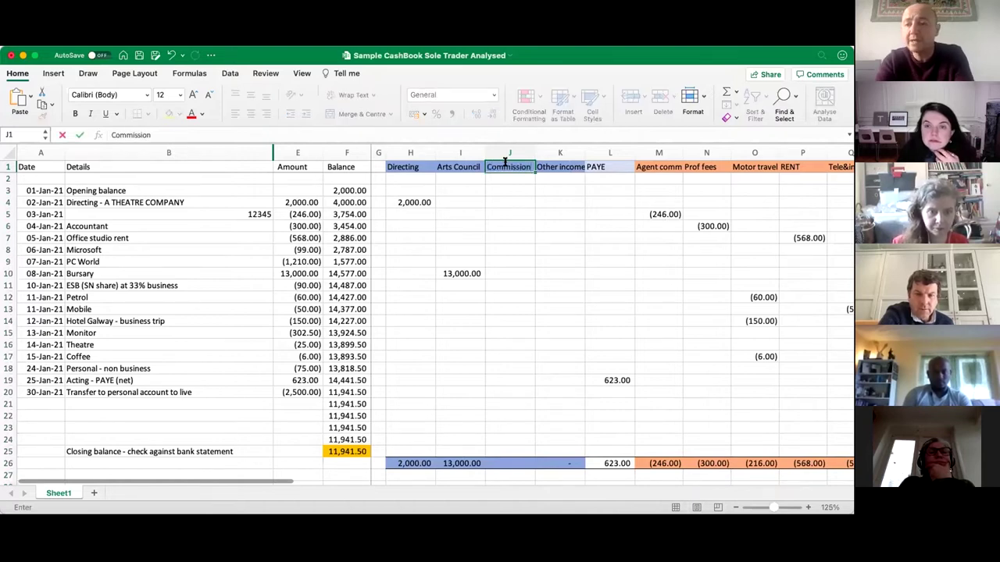
Enter 'Royalties' as the description of the new transaction in B21
click(503, 203)
click(157, 404)
text(Commiss)
key(BackSpace)
key(BackSpace)
key(BackSpace)
key(BackSpace)
key(BackSpace)
key(BackSpace)
key(BackSpace)
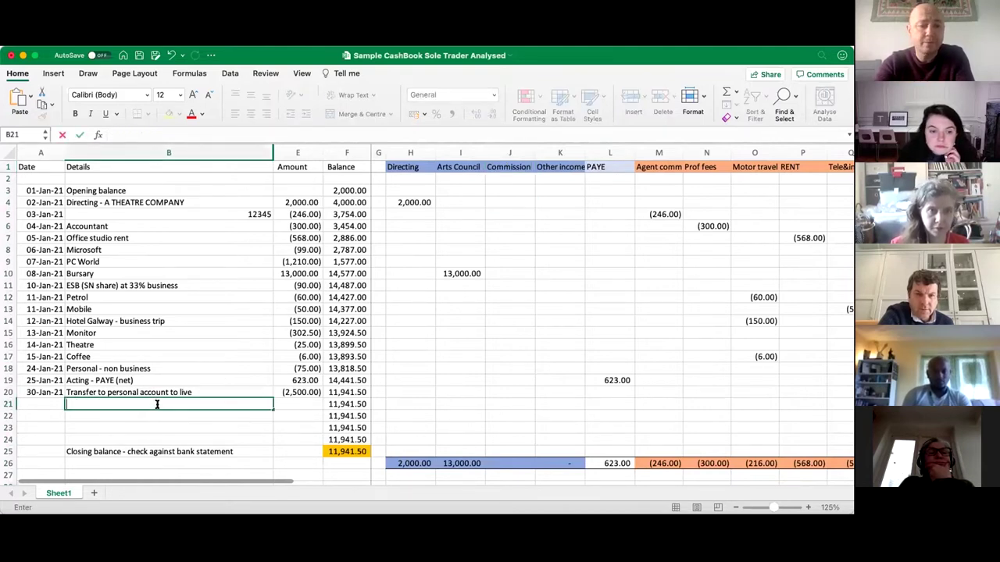
key(Return)
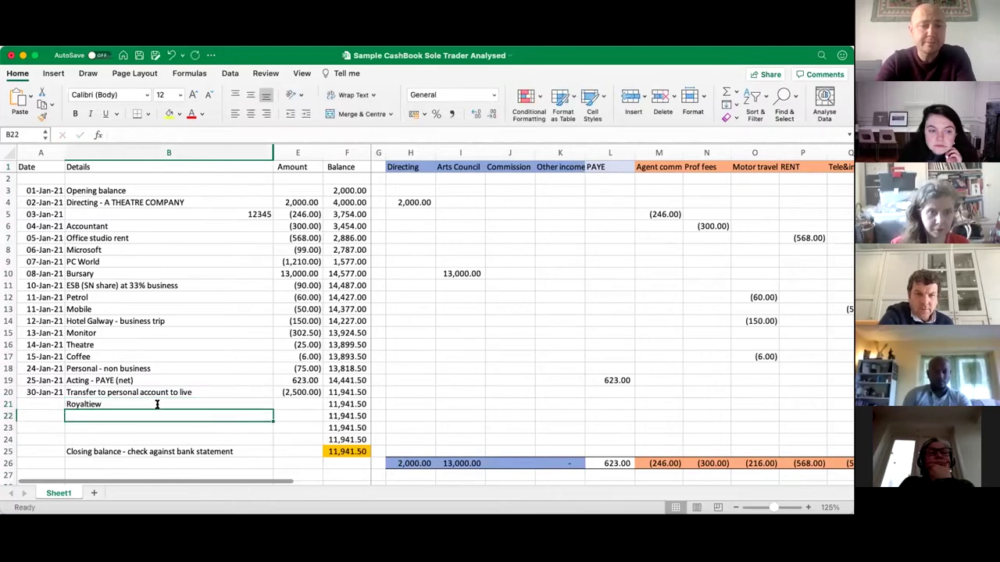
click(156, 405)
click(131, 136)
key(Return)
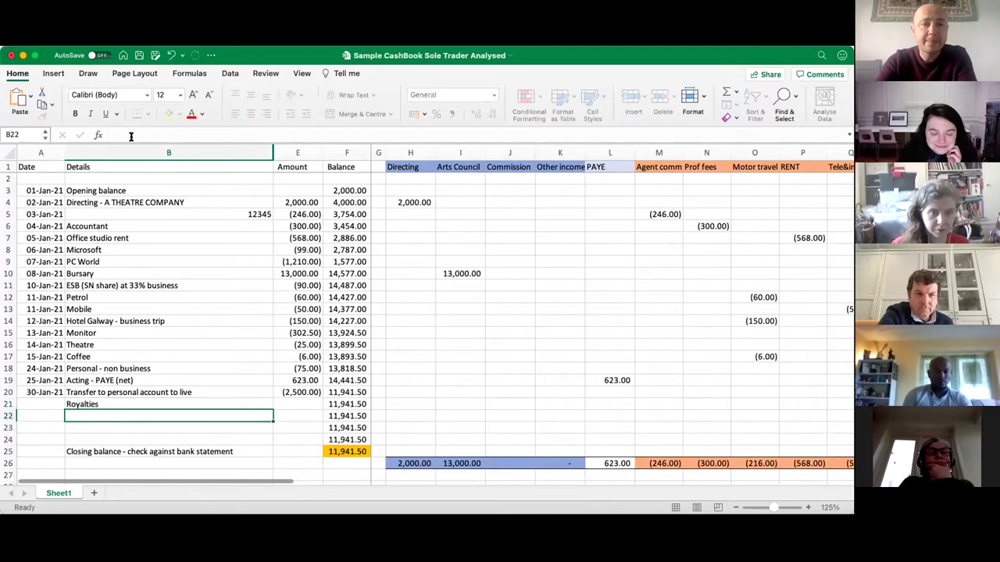
Retitle the new column heading in J1 from Commission to 'Roy'
click(504, 167)
text(R)
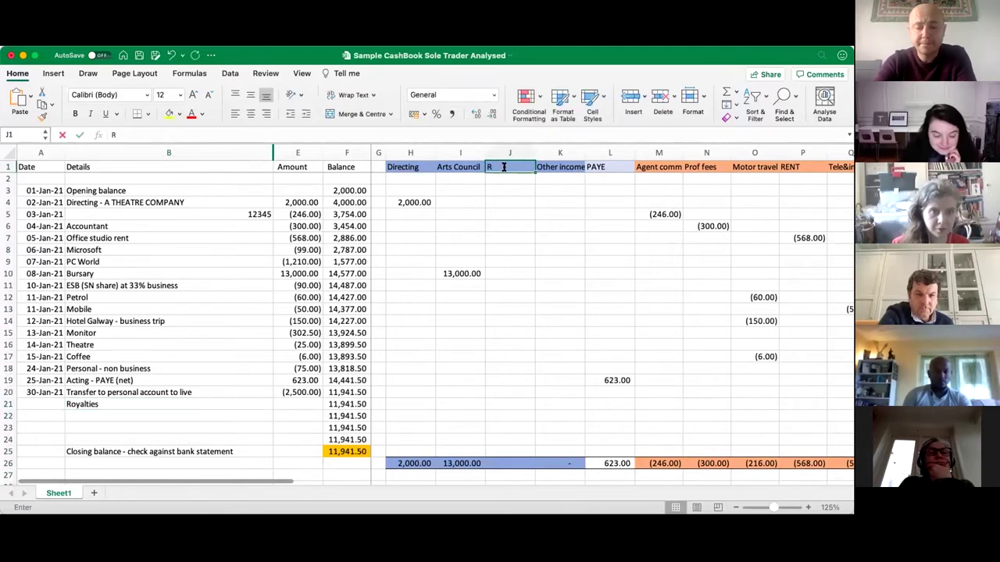
text(oy)
click(511, 380)
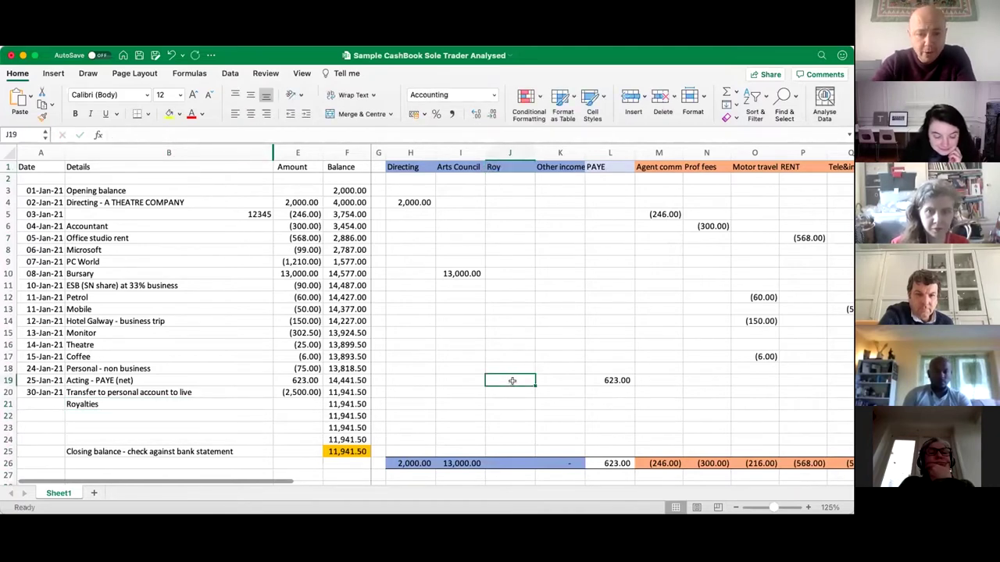
Enter 683.12 in E21 and analyse it into the Roy column with =+E21 in J21
click(316, 406)
text(683.12)
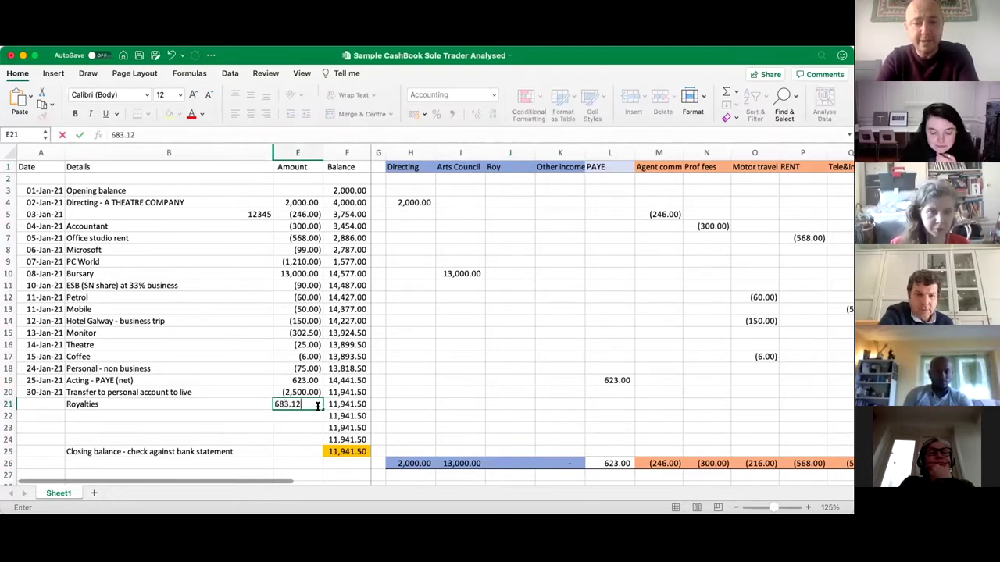
key(Tab)
key(Tab)
key(Tab)
key(Tab)
key(Tab)
text(+)
key(Left)
key(Left)
key(Left)
key(Left)
key(Left)
key(Left)
key(Left)
key(Right)
key(Right)
key(Return)
click(449, 463)
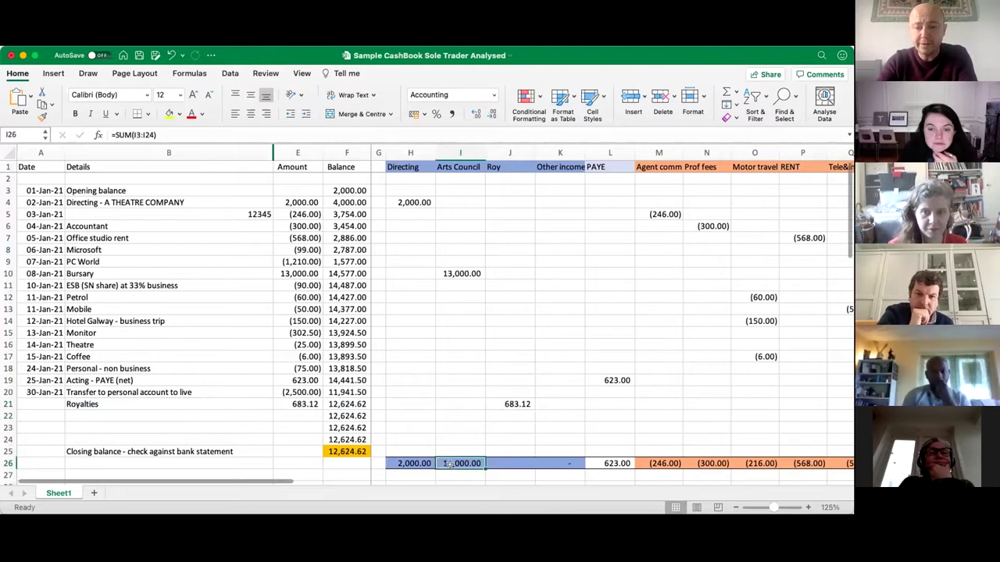
Copy the I26 total formula into J26, giving the Roy column =SUM(J3:J24) of 683.12
key(super+c)
key(Right)
key(super+v)
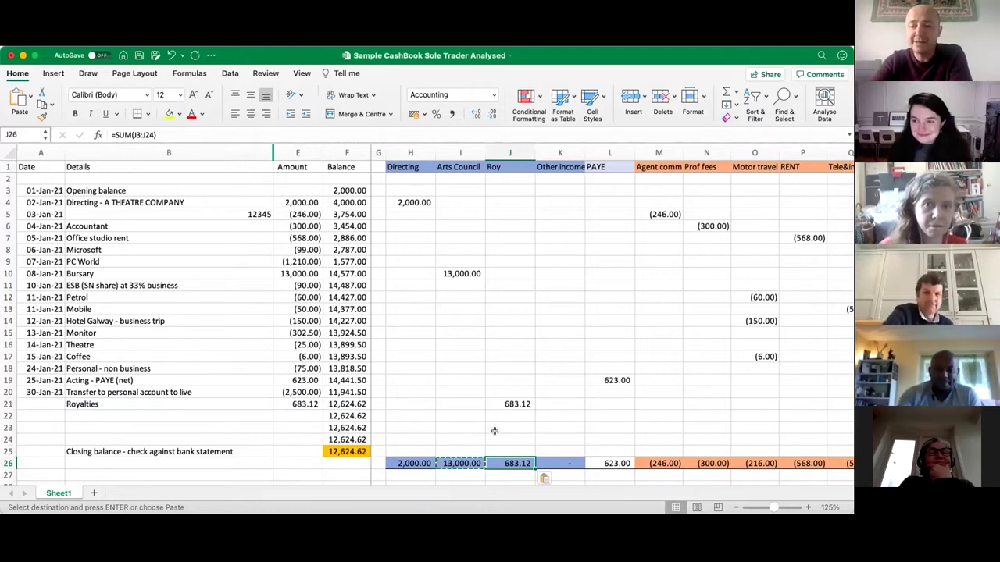
scroll(481, 433, right, 2)
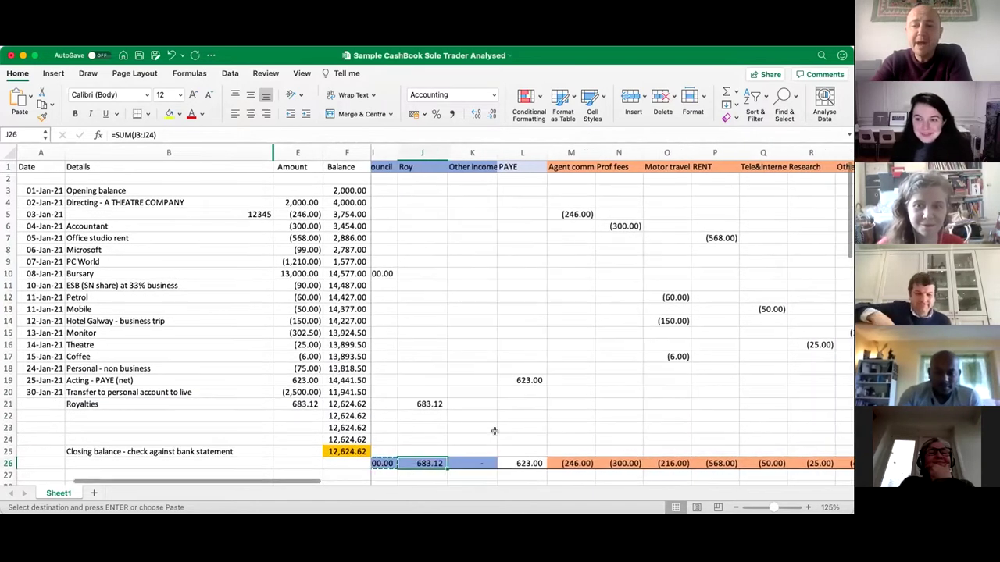
scroll(494, 431, left, 2)
scroll(494, 430, down, 3)
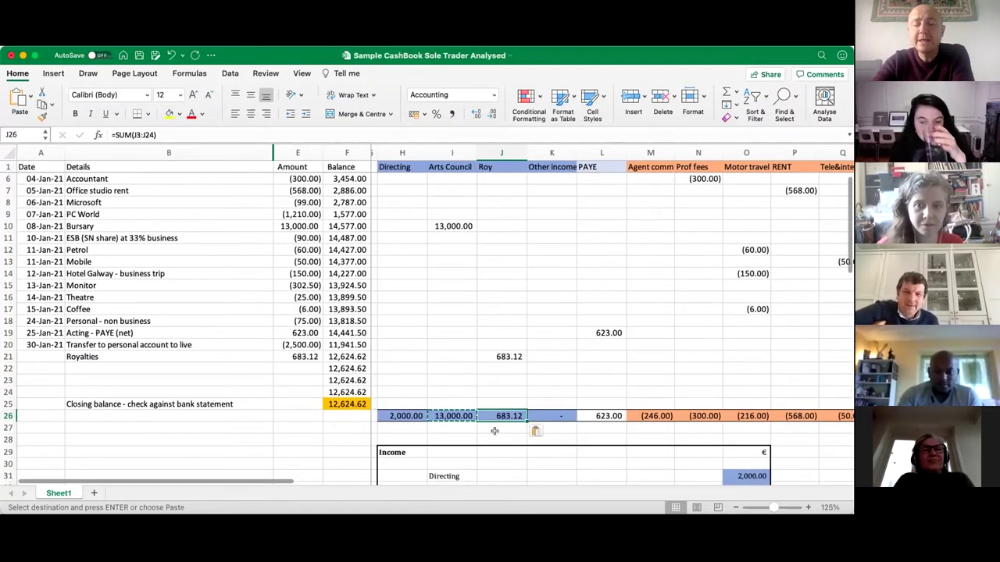
key(super+v)
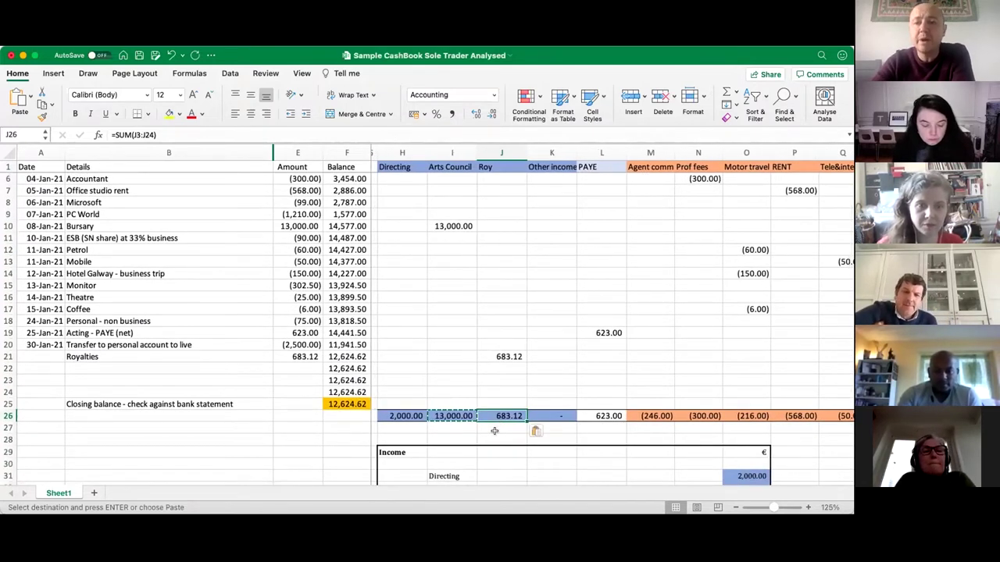
scroll(494, 430, down, 5)
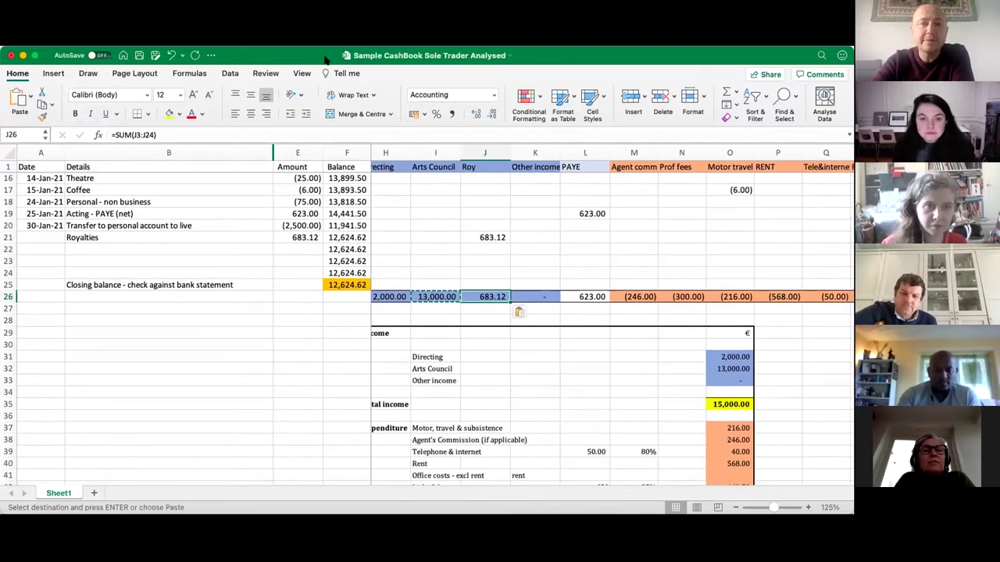
Unfreeze the panes via Window > Unfreeze Panes and scroll to the income summary
click(285, 39)
click(307, 159)
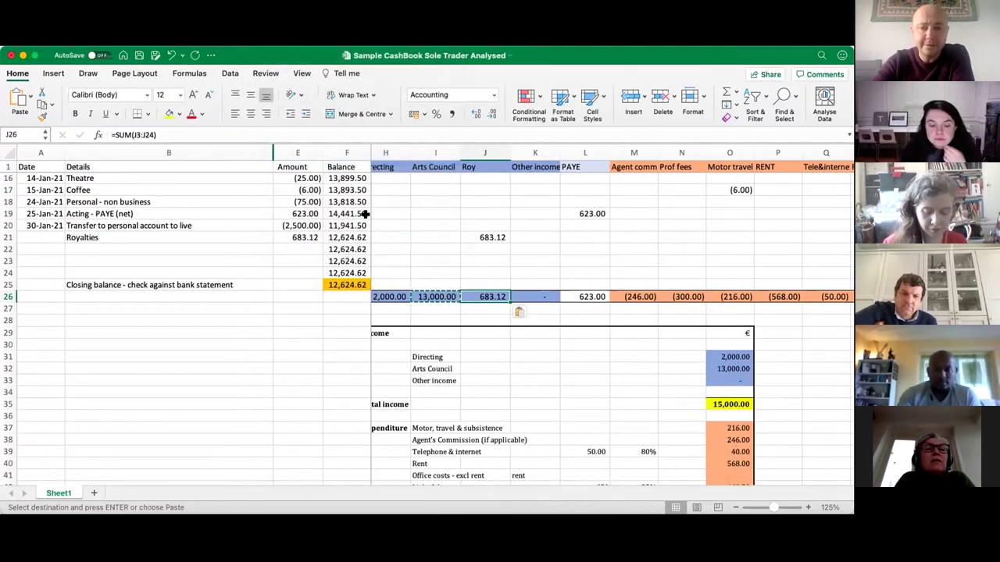
scroll(379, 261, up, 5)
scroll(377, 262, down, 1)
scroll(377, 262, down, 10)
scroll(377, 262, right, 3)
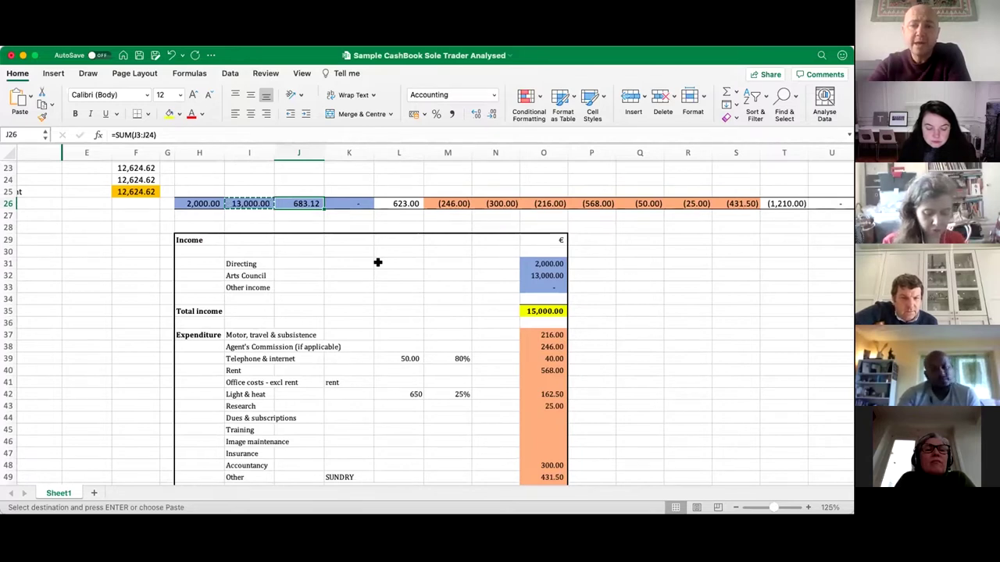
Add a Royalties label in I34 as a new income summary line
scroll(377, 263, down, 1)
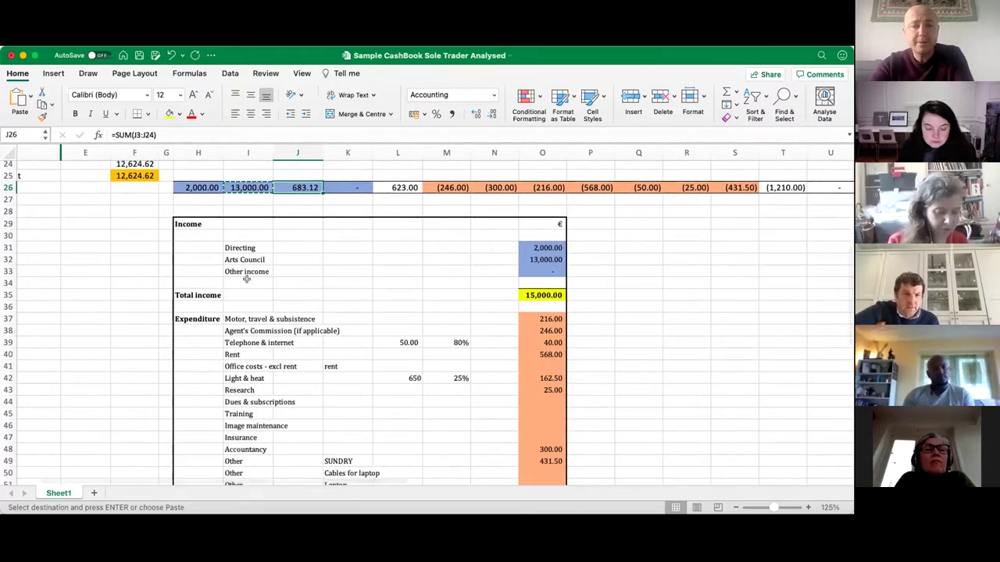
click(246, 281)
text(Govern)
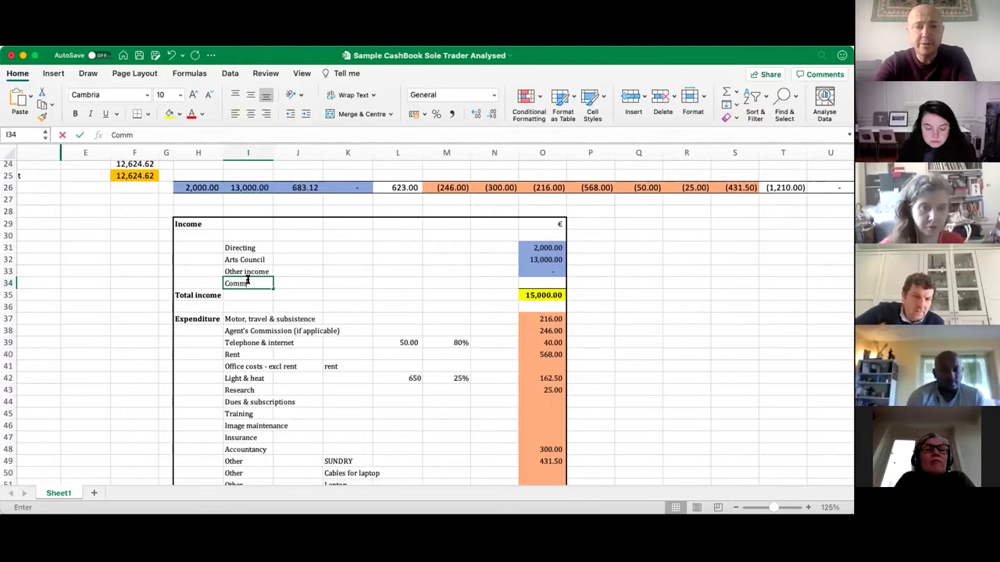
key(BackSpace)
key(BackSpace)
key(BackSpace)
key(BackSpace)
key(BackSpace)
key(BackSpace)
text(Roy)
key(BackSpace)
key(BackSpace)
text(Royatl)
key(Right)
key(Right)
key(Right)
key(Right)
key(Right)
key(Right)
key(Right)
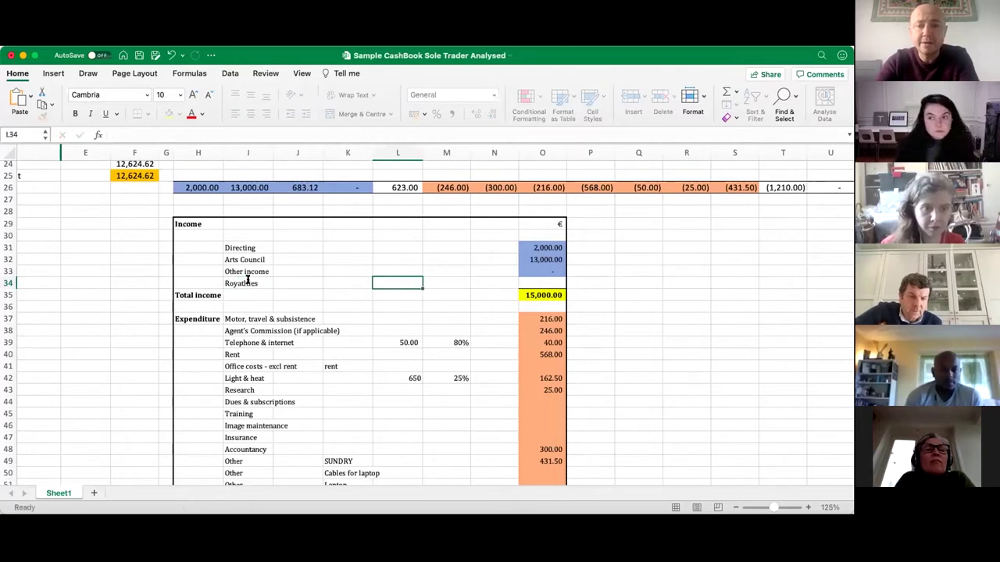
Link O34 to the Roy total J26 with =+J26, lifting total income to 15,683.12
key(Left)
text(+)
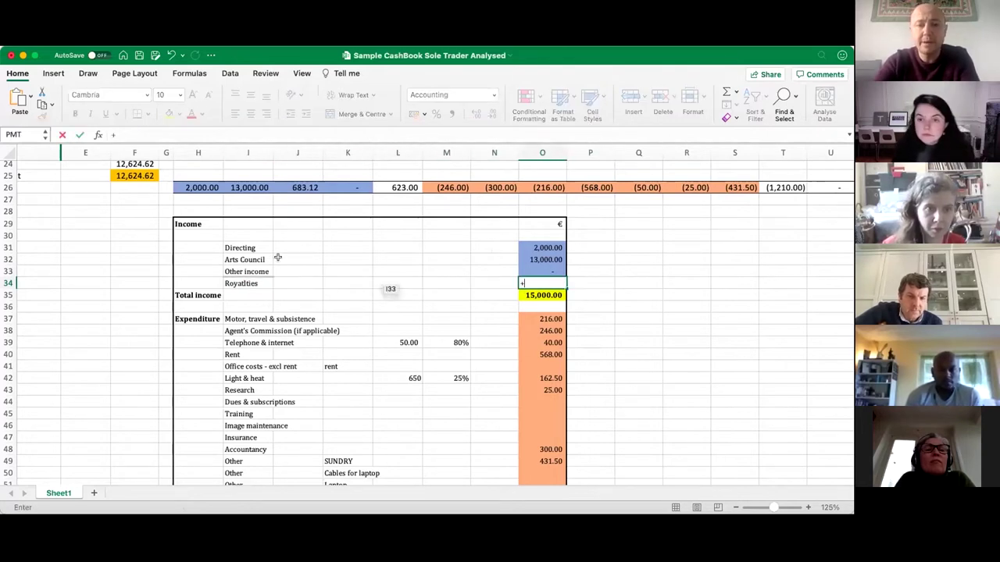
click(286, 189)
key(Return)
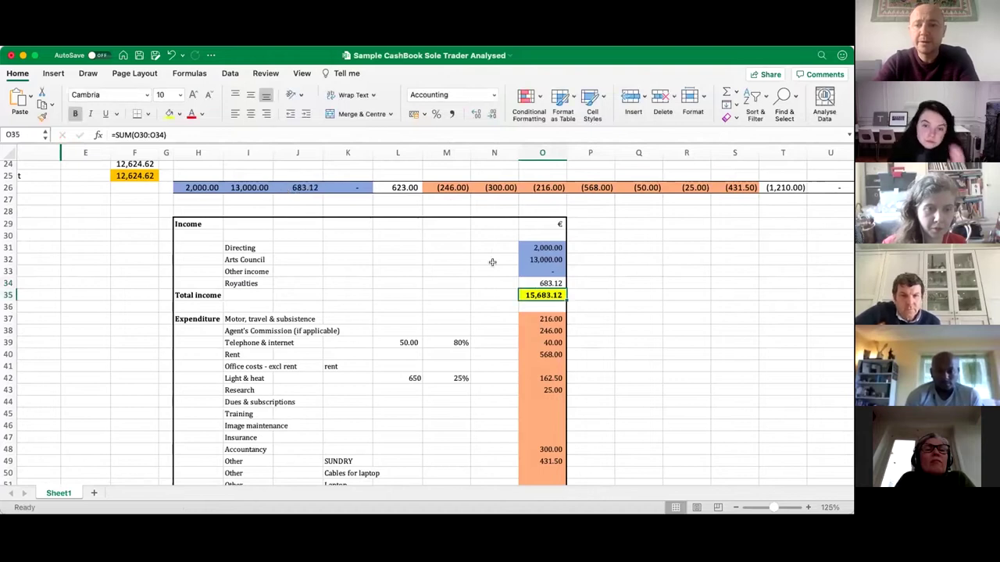
click(533, 273)
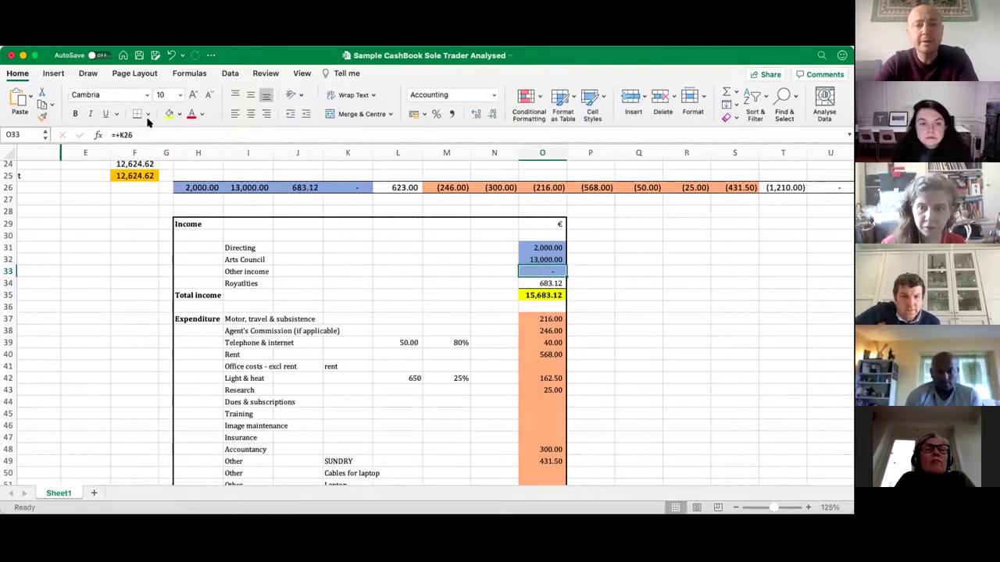
scroll(522, 419, down, 3)
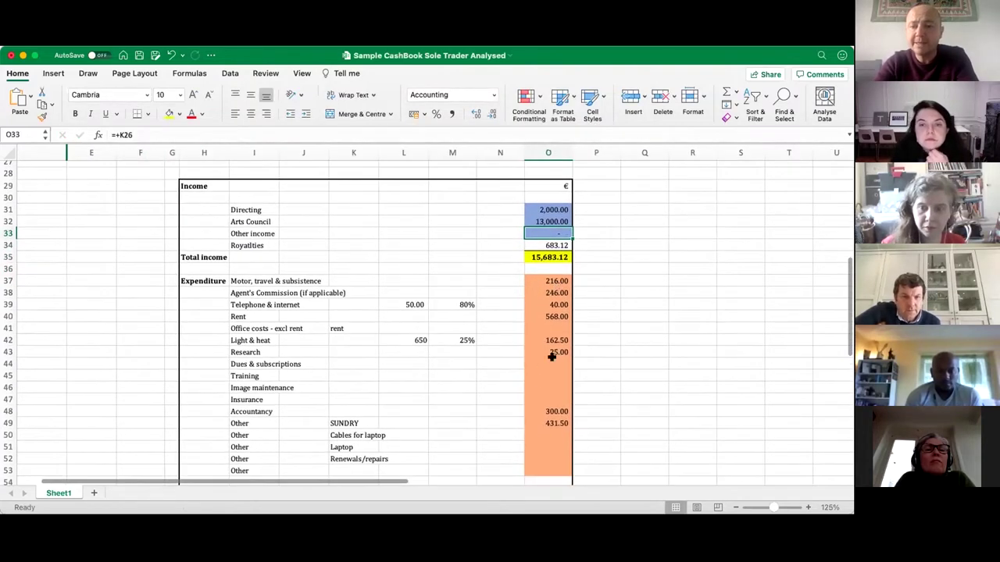
scroll(540, 401, down, 3)
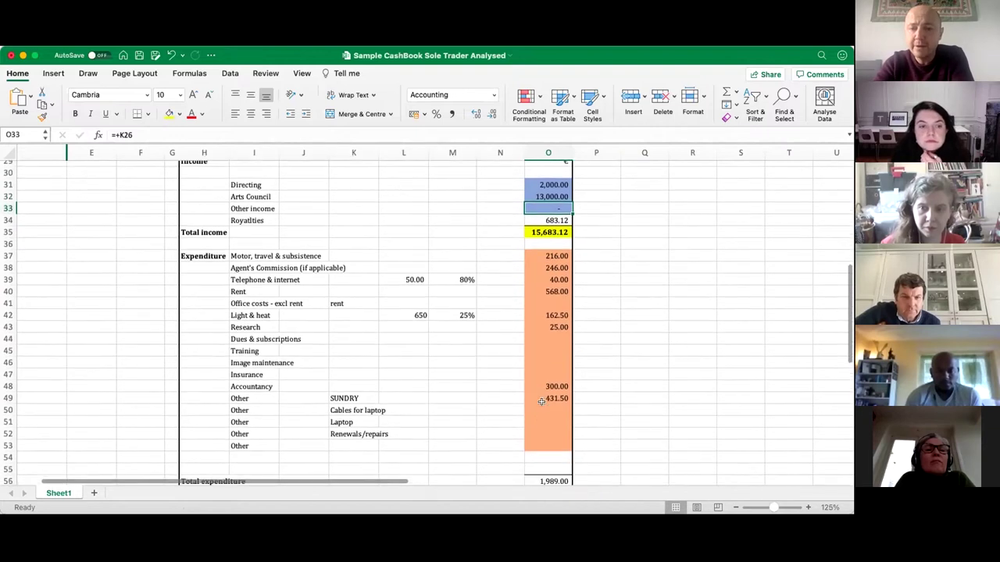
scroll(540, 401, down, 3)
click(536, 429)
double_click(536, 429)
key(Return)
click(541, 451)
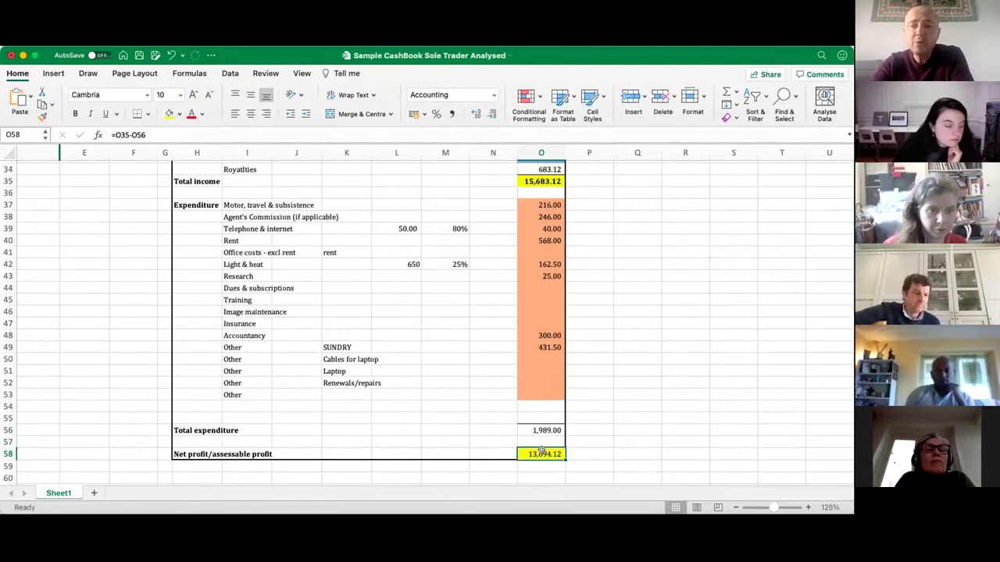
scroll(435, 292, up, 10)
scroll(434, 292, left, 3)
scroll(434, 292, up, 2)
scroll(434, 292, left, 1)
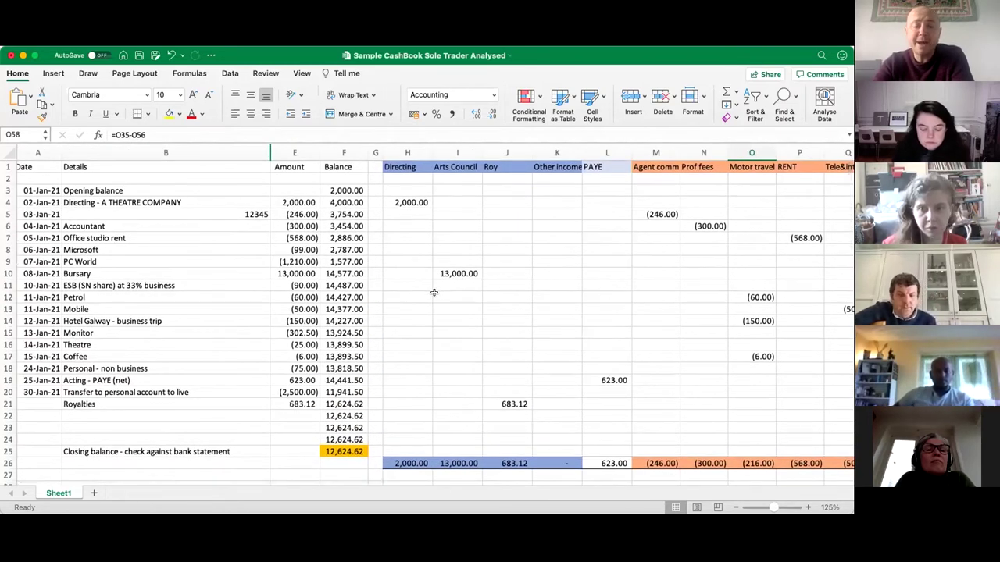
Check the F25 closing balance formula and switch to the Keynote presentation
click(339, 446)
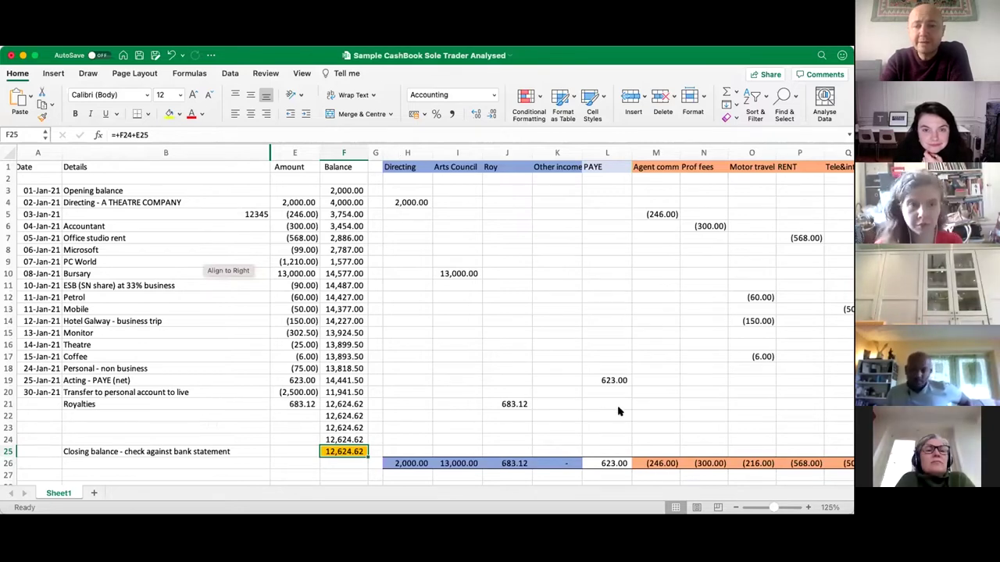
key(super+Tab)
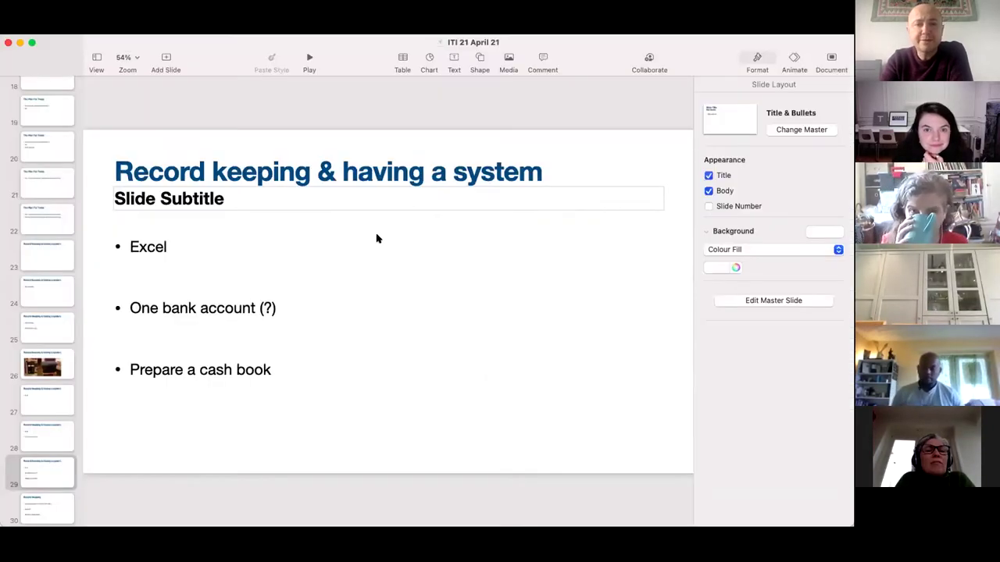
Play the slideshow and advance to the 'Record keeping' slide on accounting software and Expensify
click(309, 60)
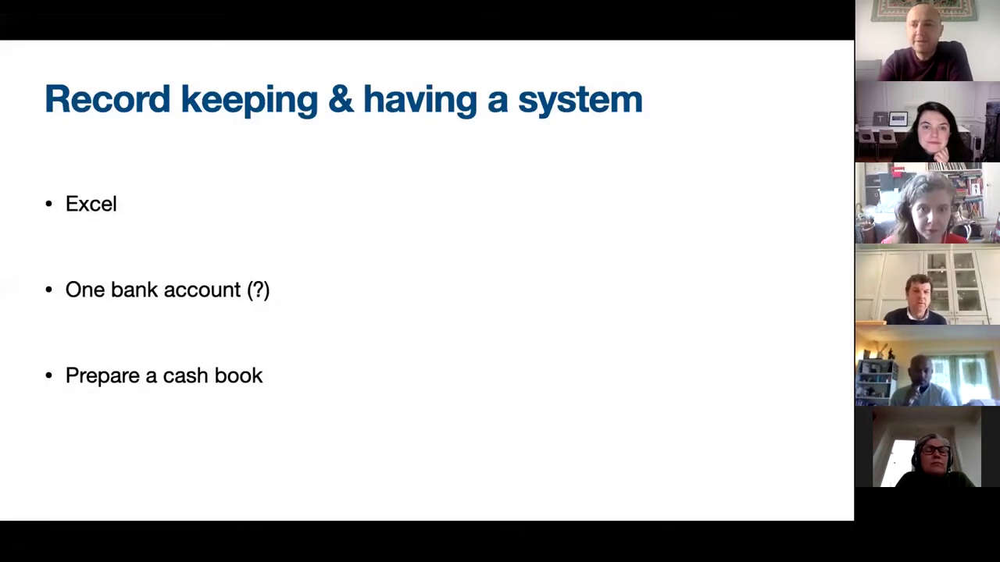
key(Right)
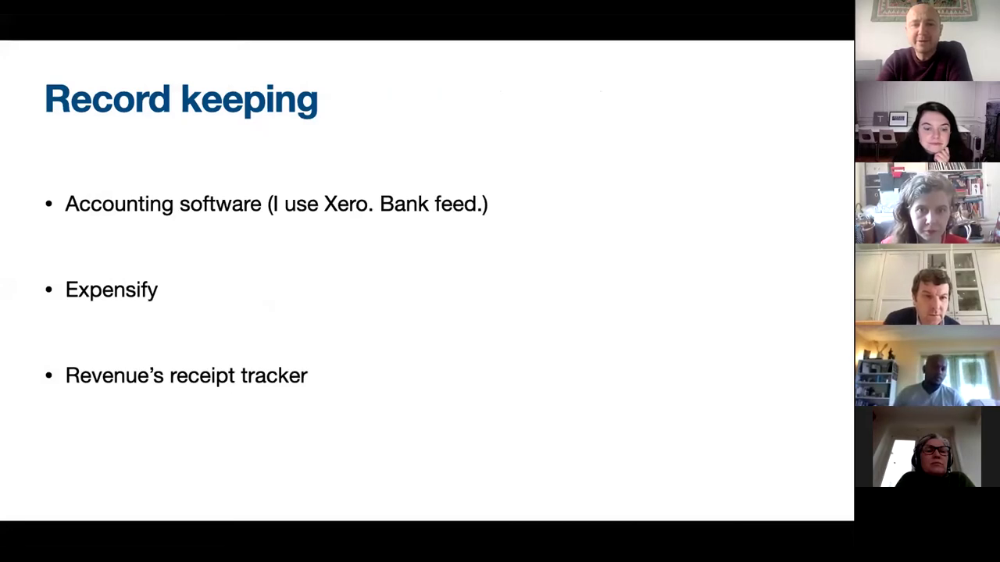
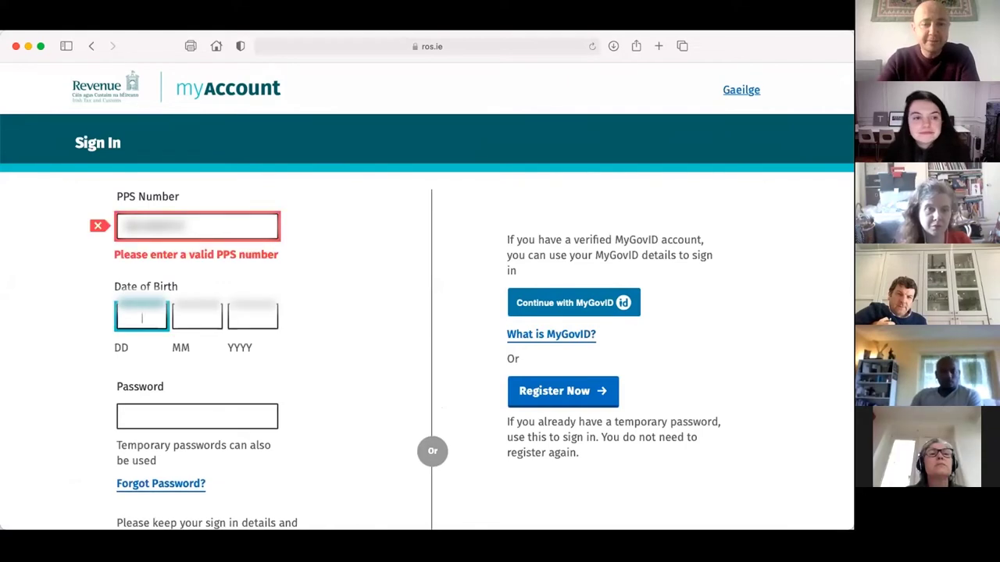
Re-enter the PPS number, then enter the date of birth and password, and tick 'I'm not a robot'
click(154, 223)
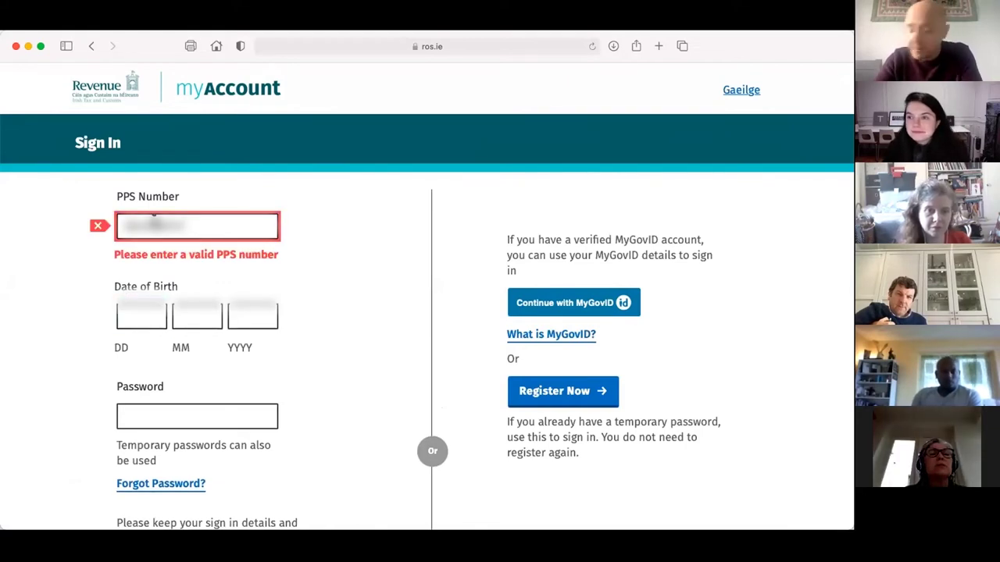
click(154, 223)
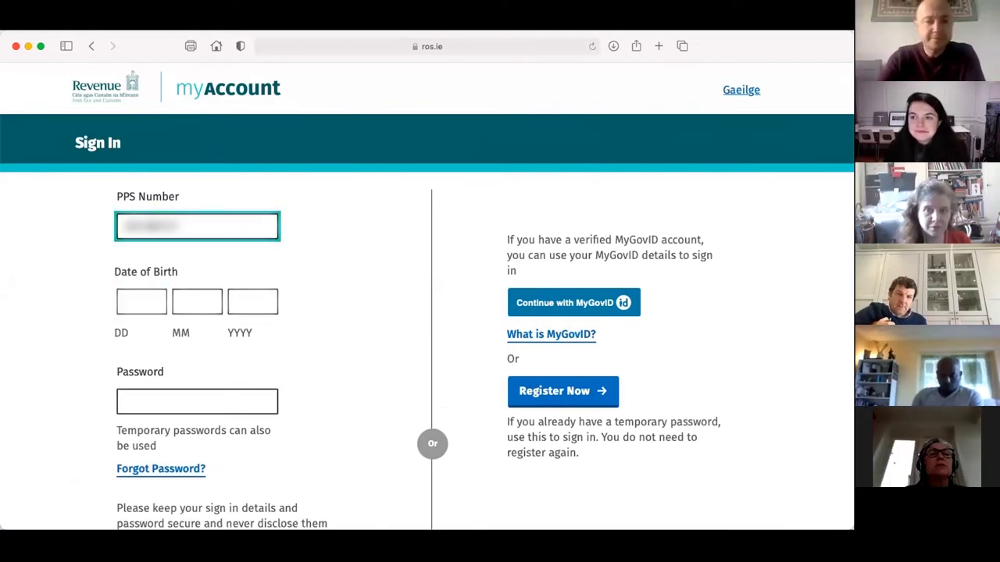
key(Tab)
text(101)
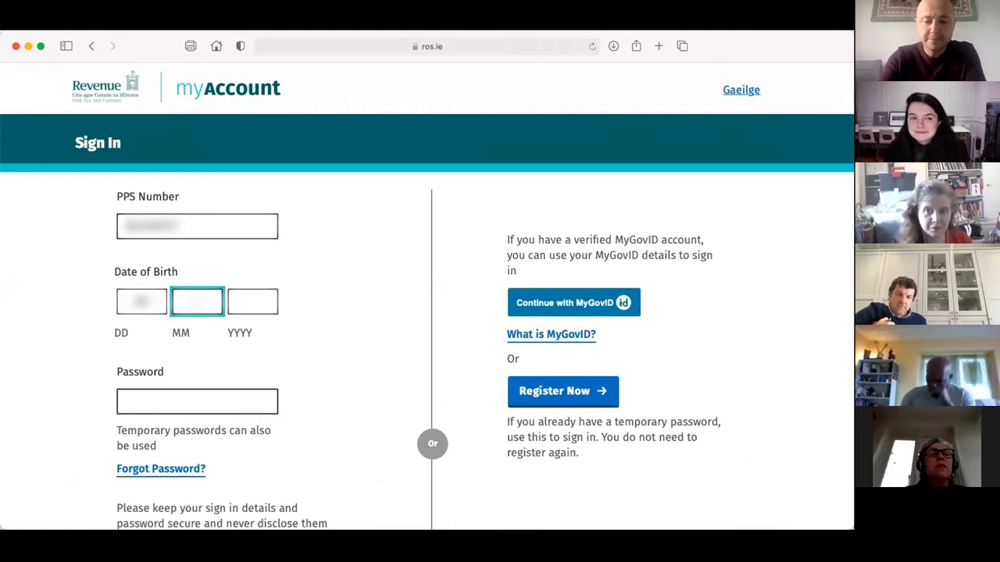
text(1990•••••••)
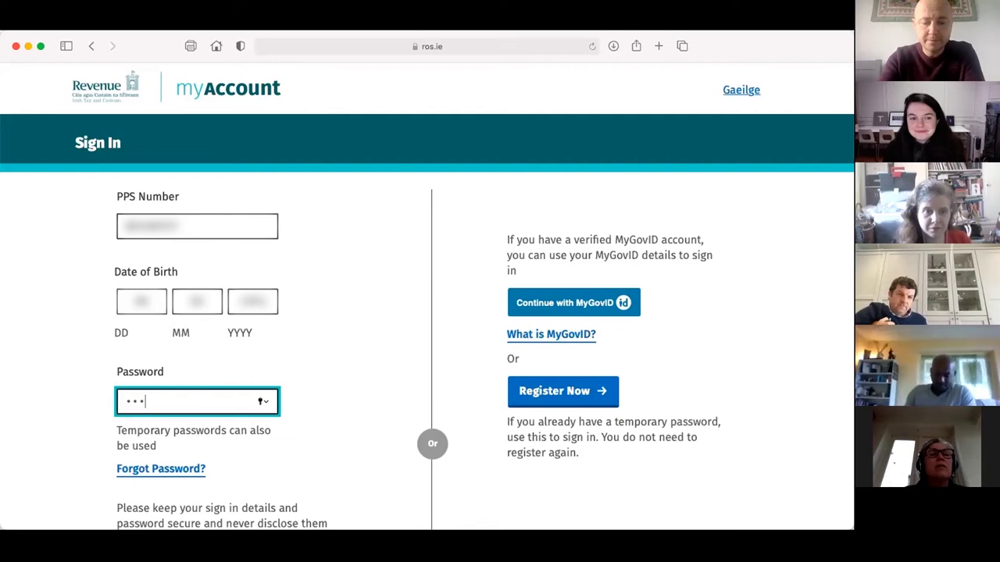
text(••)
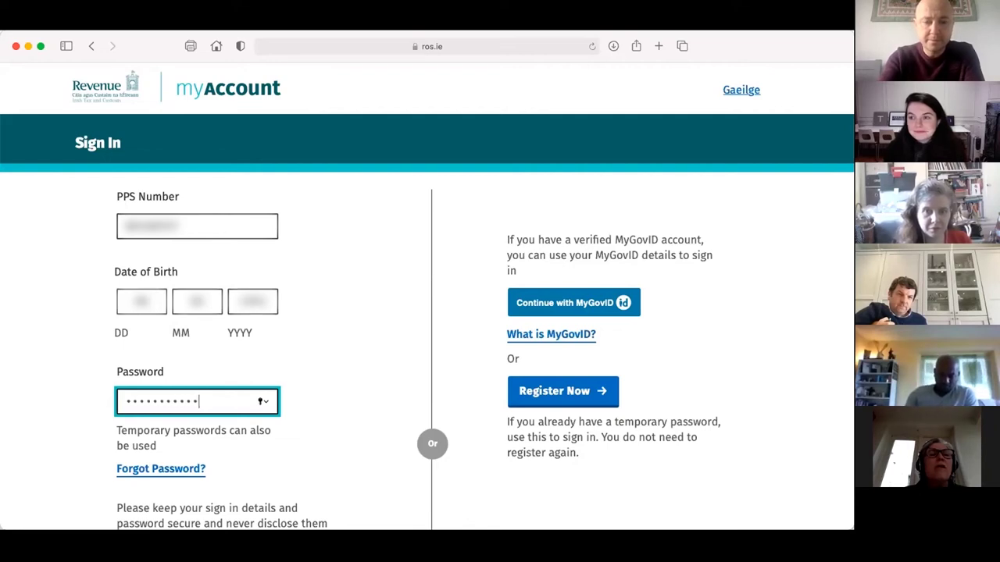
scroll(121, 373, down, 3)
click(131, 449)
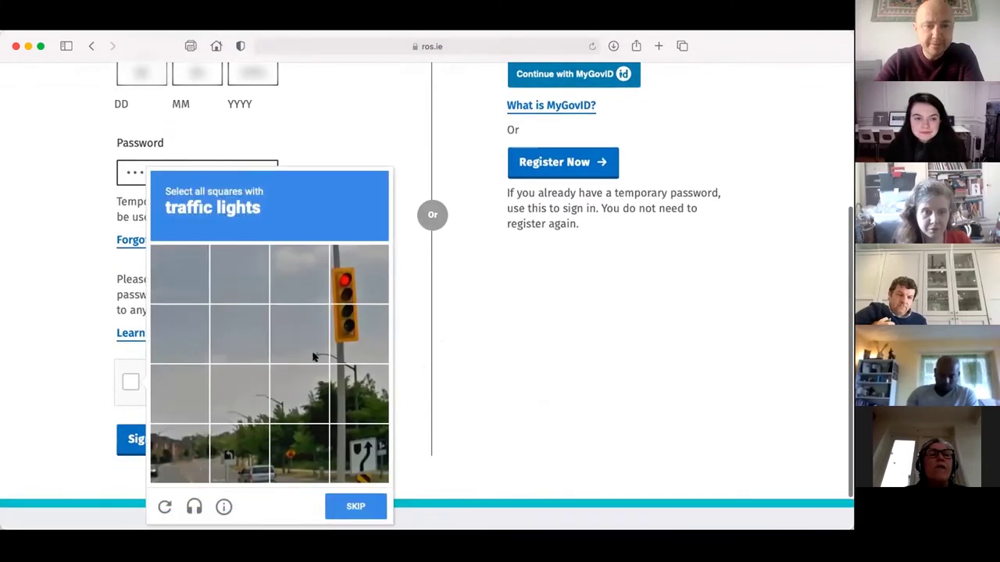
Solve the traffic-lights and crosswalk reCAPTCHA image challenges
click(354, 278)
click(356, 335)
click(355, 395)
click(356, 452)
click(356, 508)
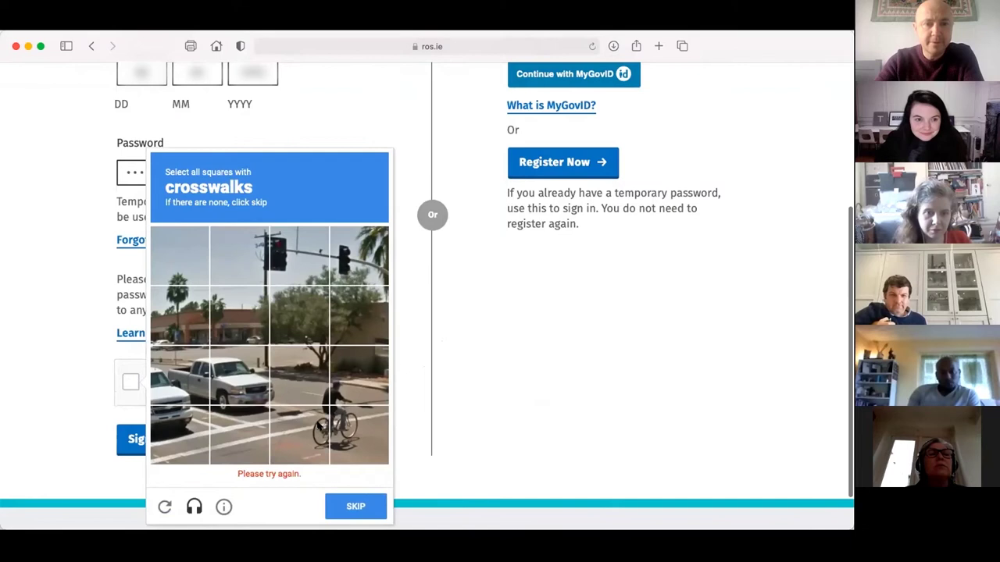
click(197, 422)
click(238, 436)
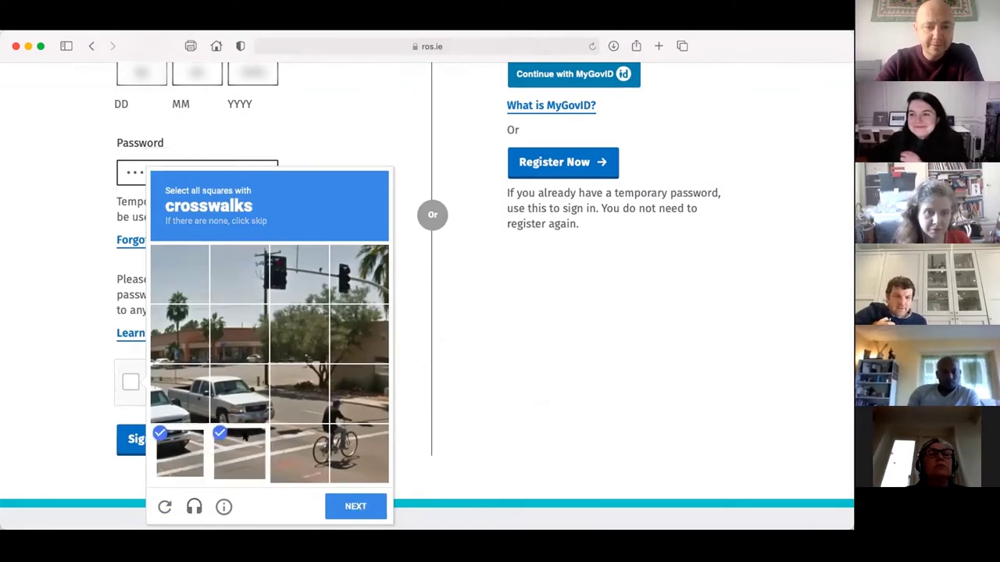
click(299, 445)
click(367, 449)
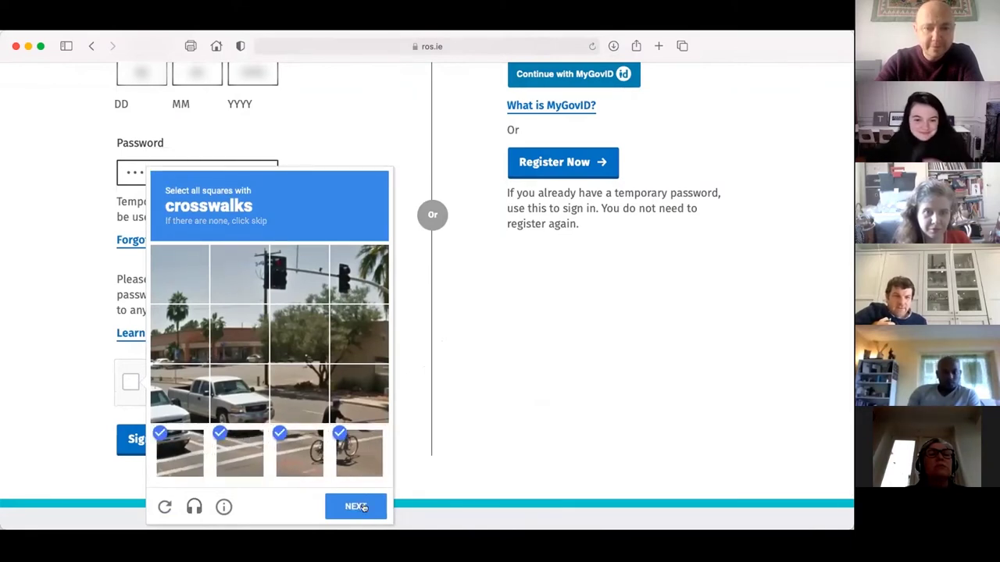
click(363, 507)
Select all traffic-light tiles in the next challenge and verify
click(253, 277)
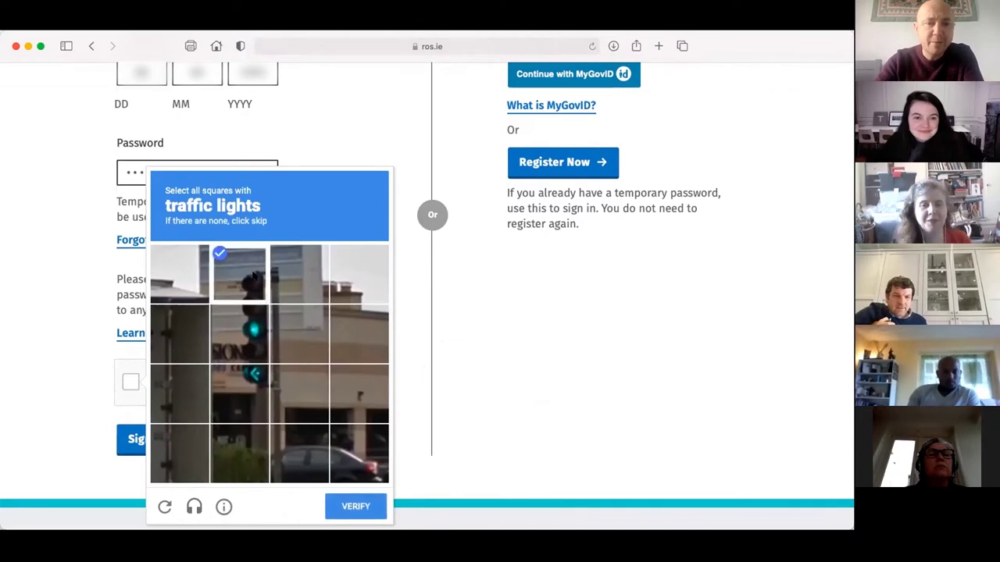
click(299, 273)
click(299, 334)
click(239, 334)
click(239, 393)
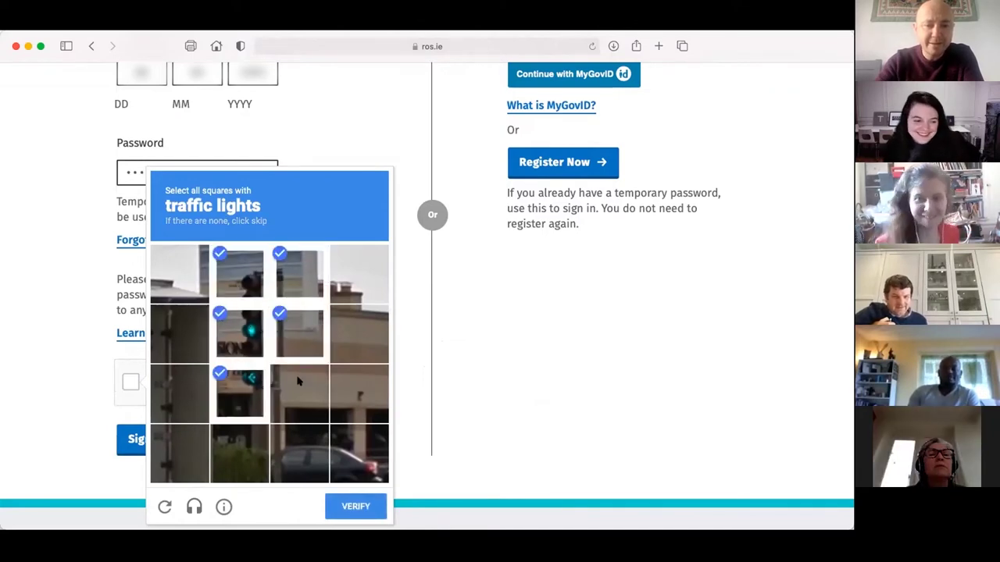
click(298, 381)
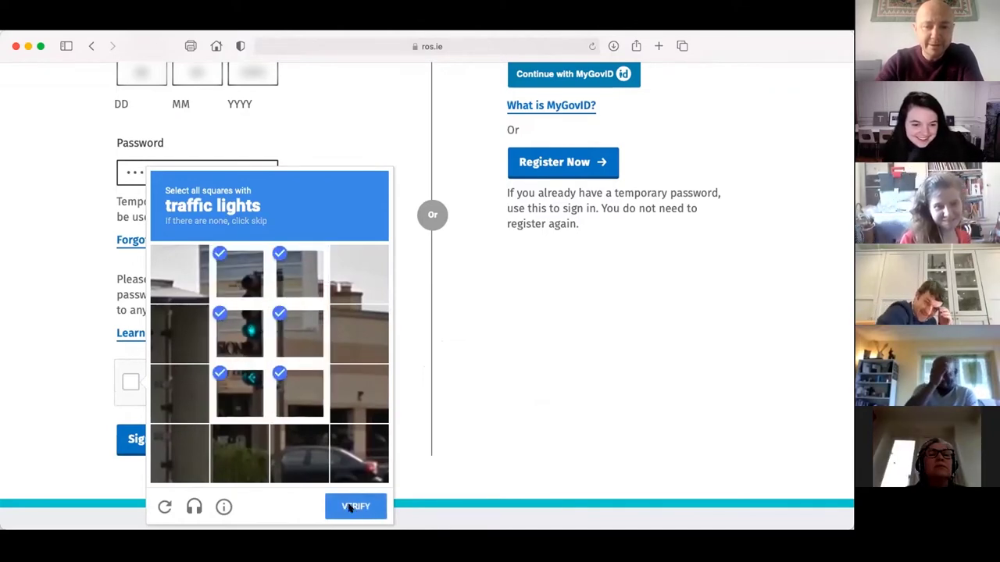
click(353, 507)
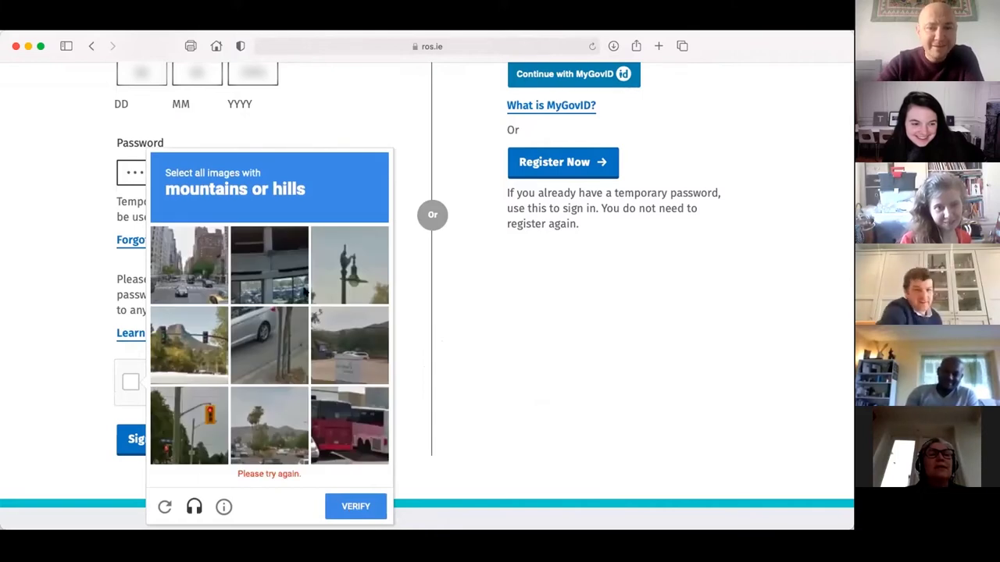
Pick the mountains or hills images, verify, and sign in
click(335, 344)
click(205, 356)
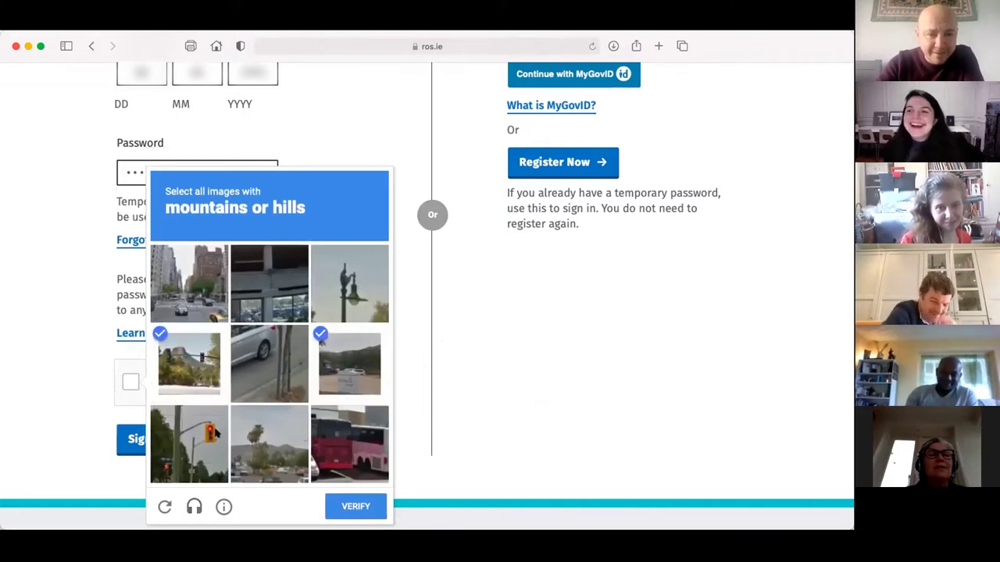
click(304, 437)
click(353, 503)
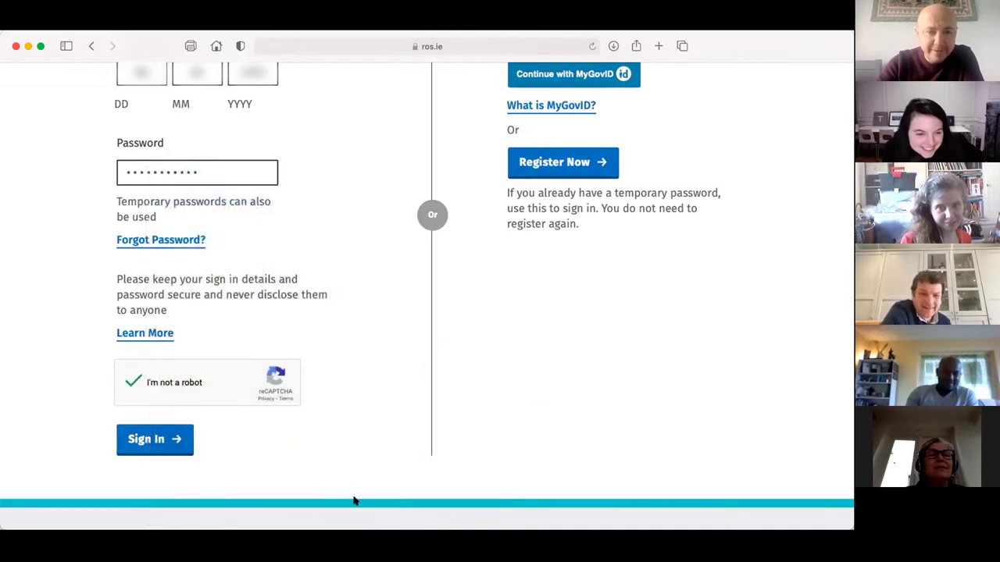
click(166, 441)
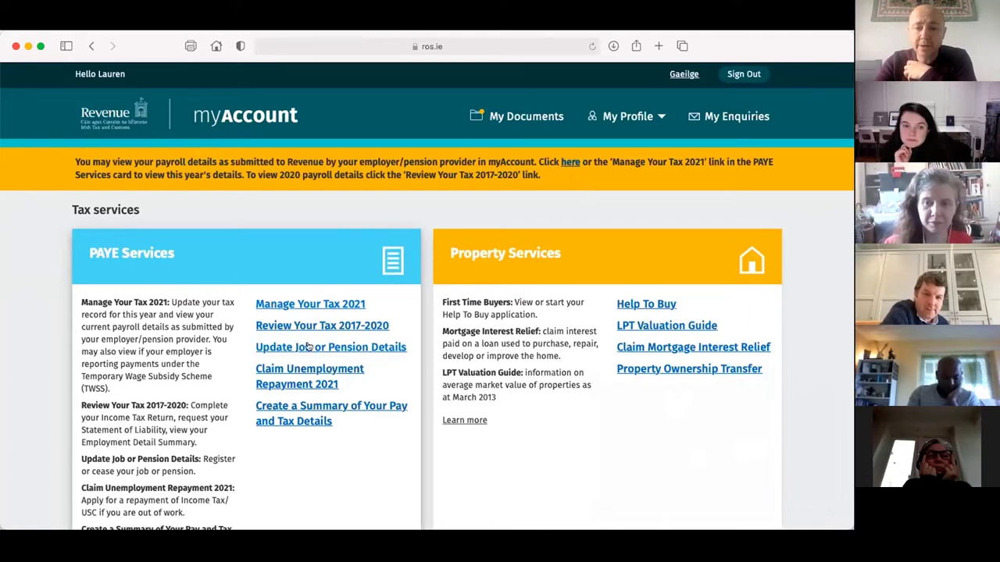
Go into Manage Your Tax 2021 and choose Add job/pension
click(310, 304)
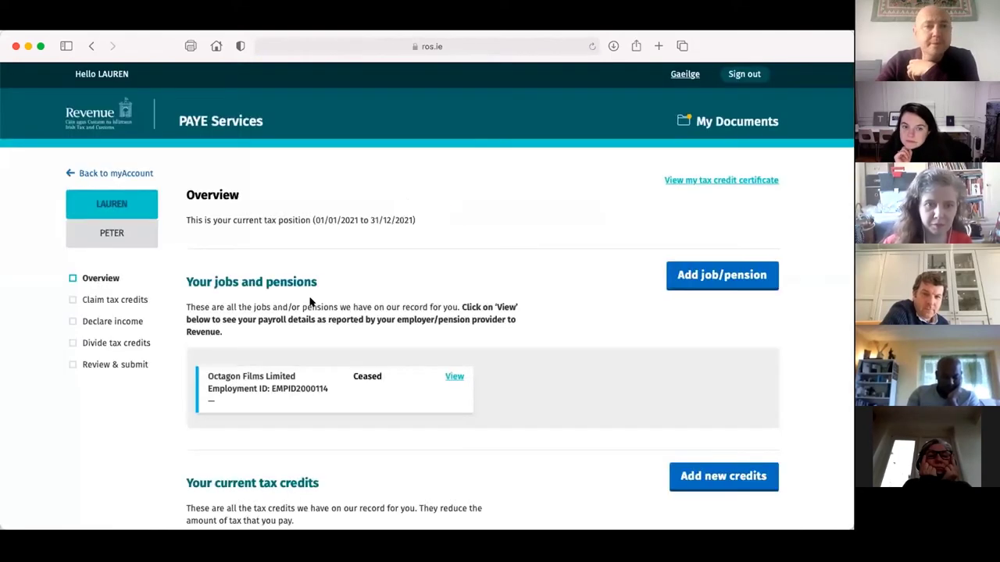
click(690, 276)
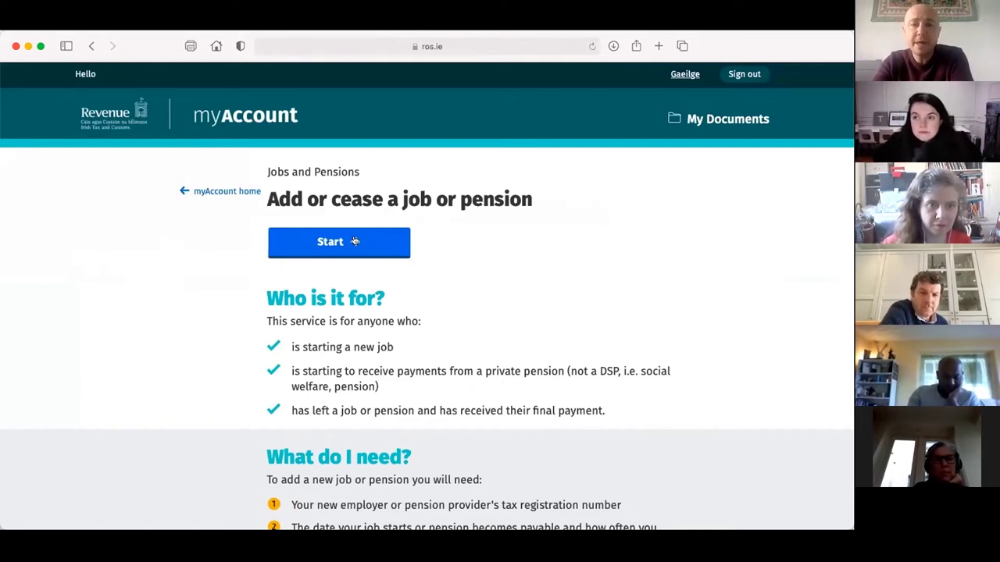
Start the service, choose Add job, and focus the tax registration number field
click(355, 242)
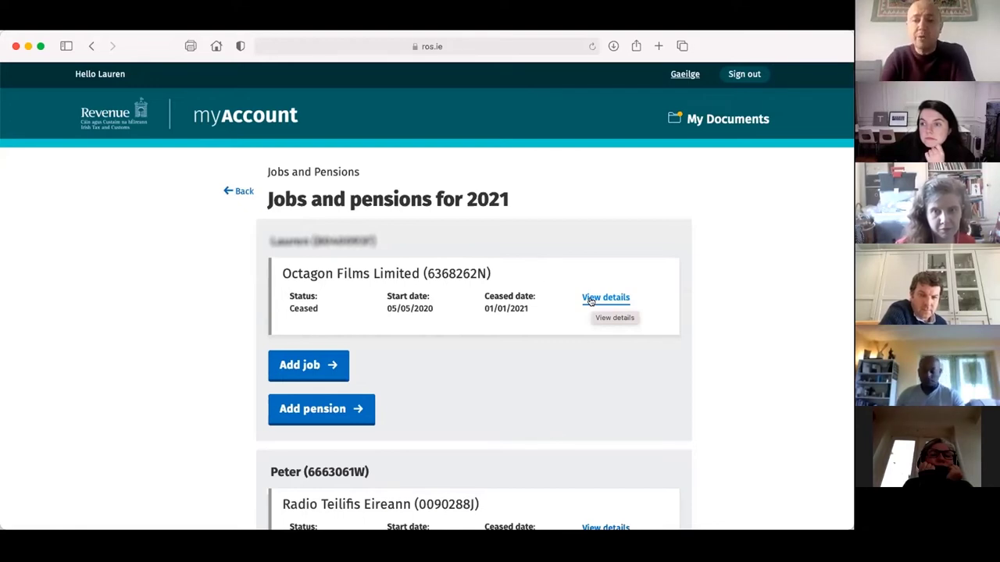
click(305, 364)
click(305, 278)
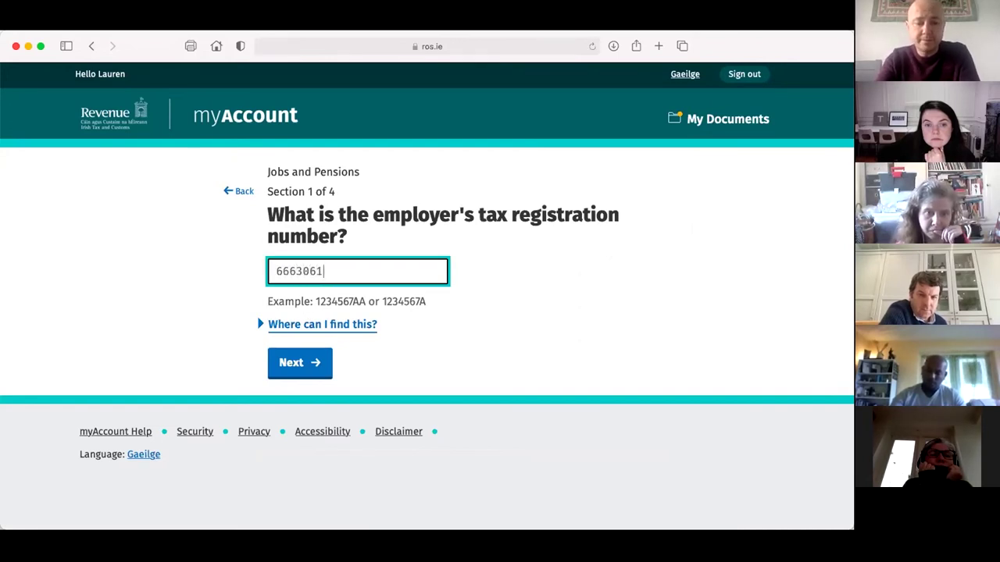
Submit the employer's tax registration number and check the pre-filled employer name
click(303, 363)
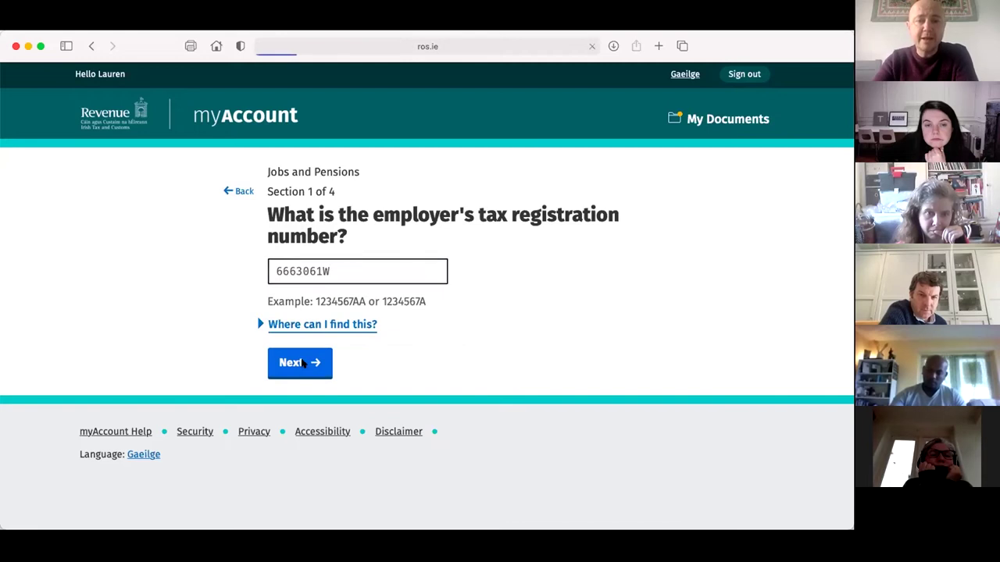
click(398, 274)
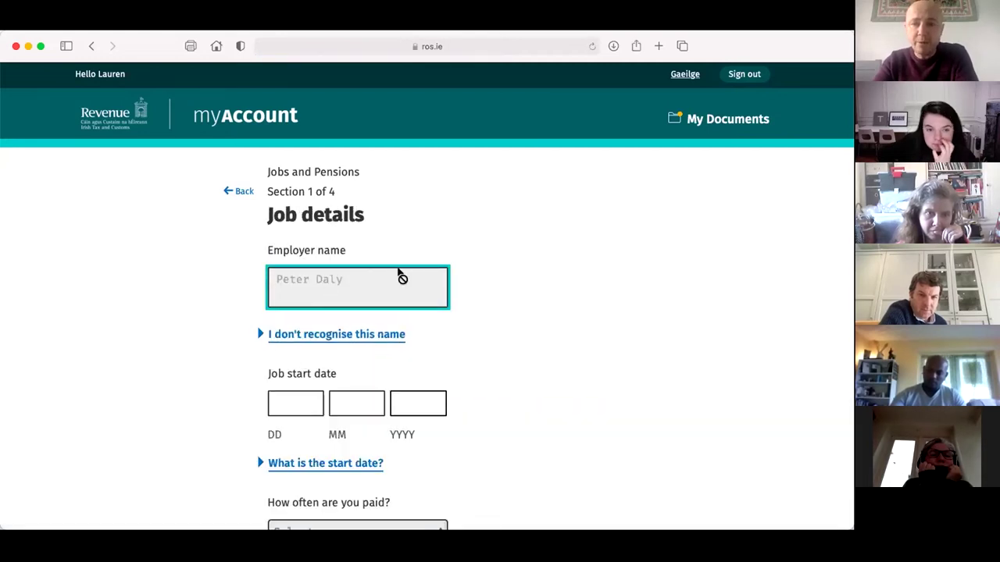
scroll(399, 275, down, 2)
Enter the job start date 26/04/2020
click(289, 352)
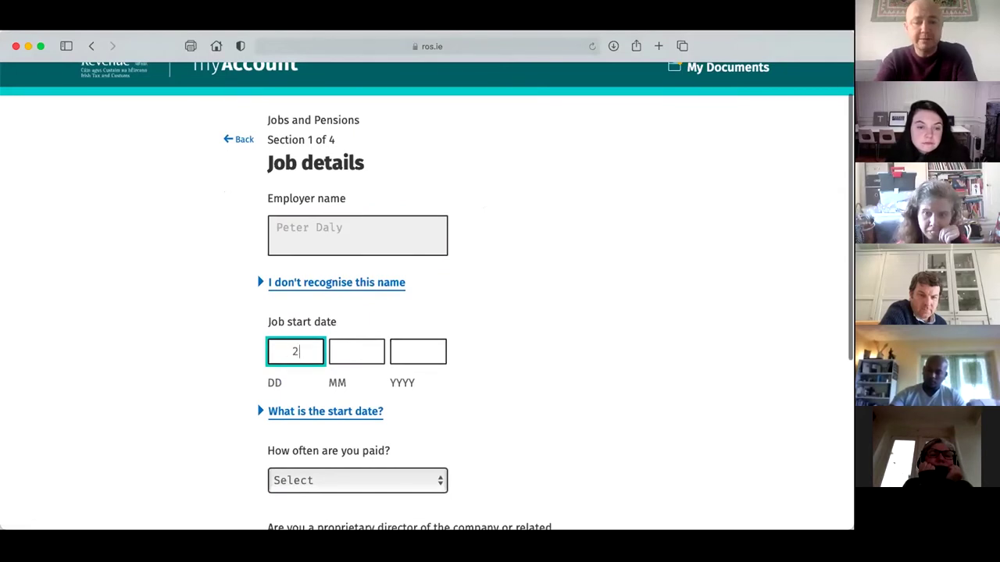
text(26)
key(Tab)
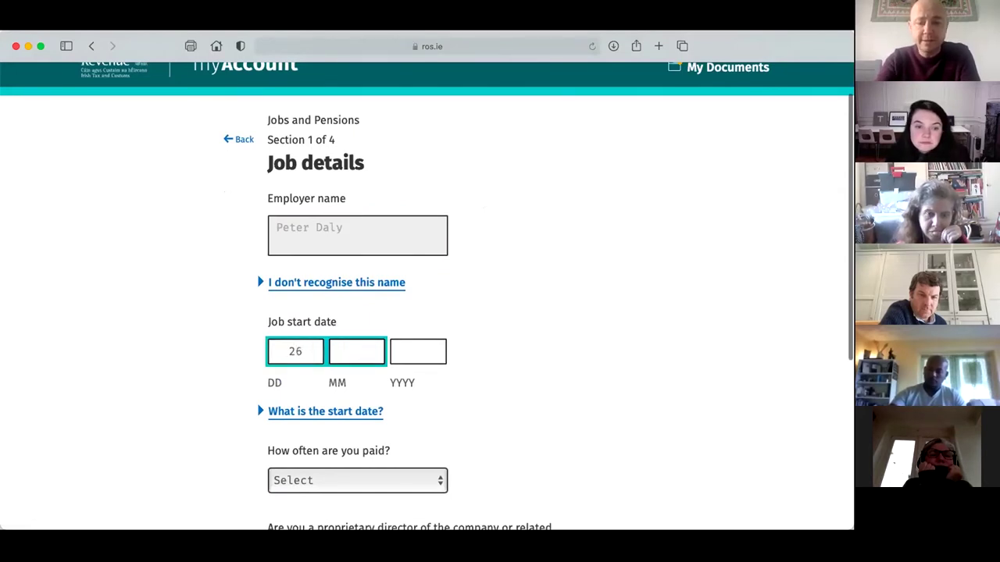
text(04)
key(Tab)
text(2020)
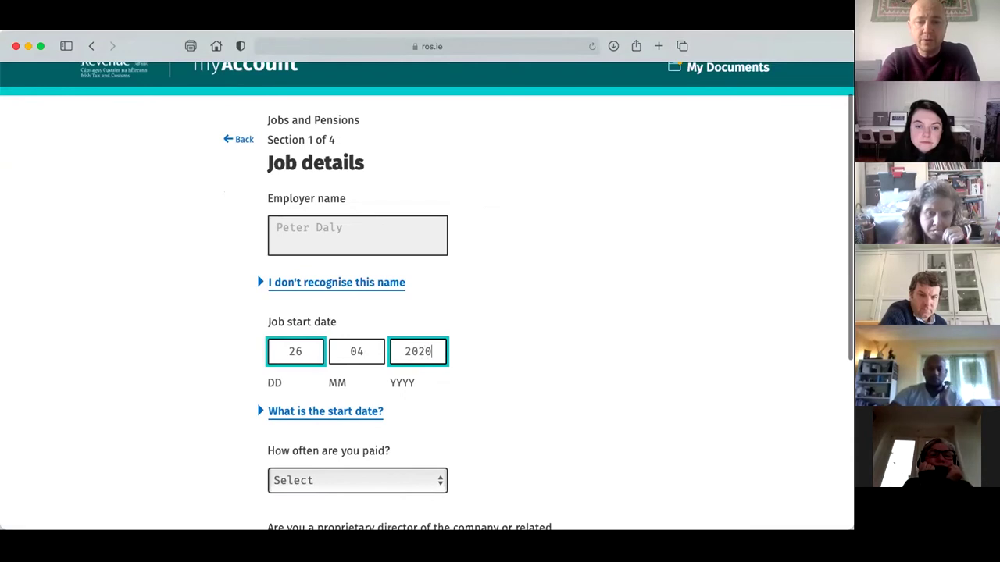
scroll(319, 424, down, 2)
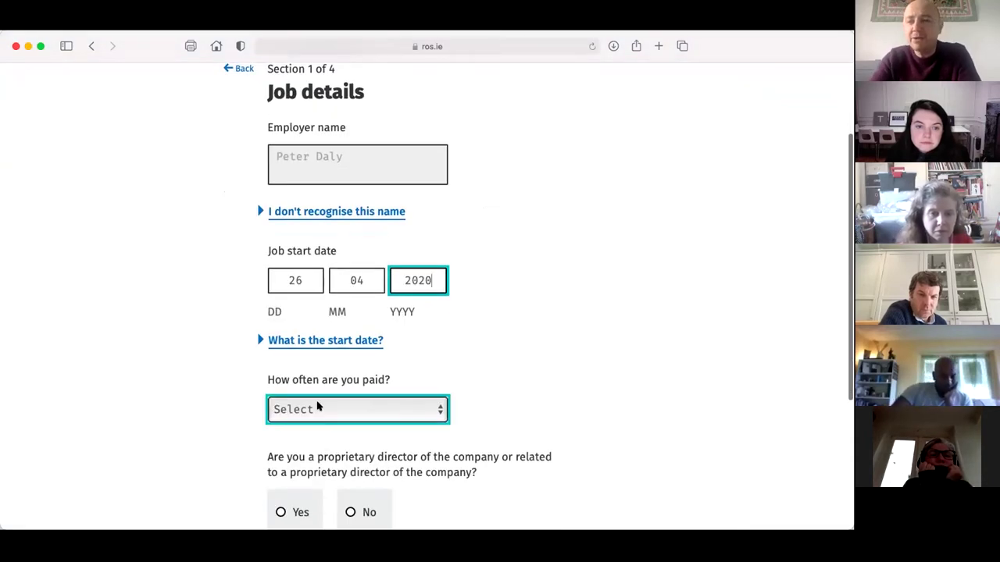
Set pay frequency to Weekly and answer No to proprietary director
click(317, 407)
click(310, 414)
scroll(309, 416, down, 4)
click(346, 374)
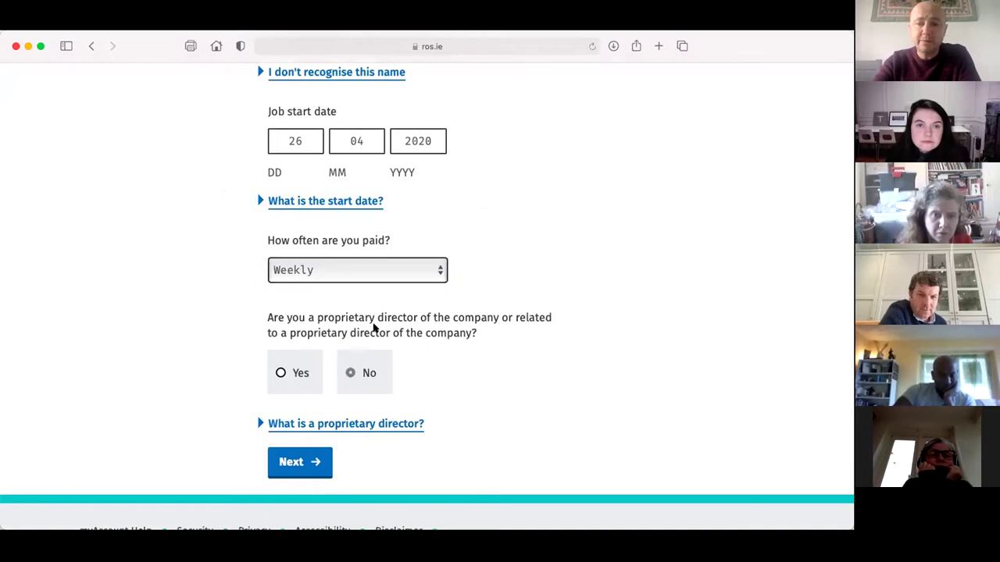
Choose Actor (freelance) as industry and 'Freelance actors chargeable to PAYE' as profession
click(293, 466)
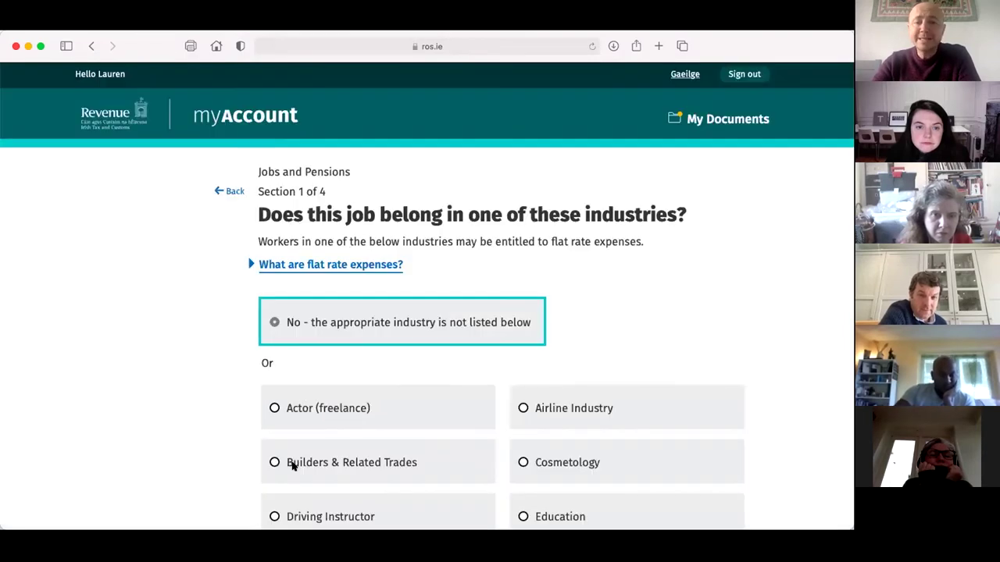
click(274, 409)
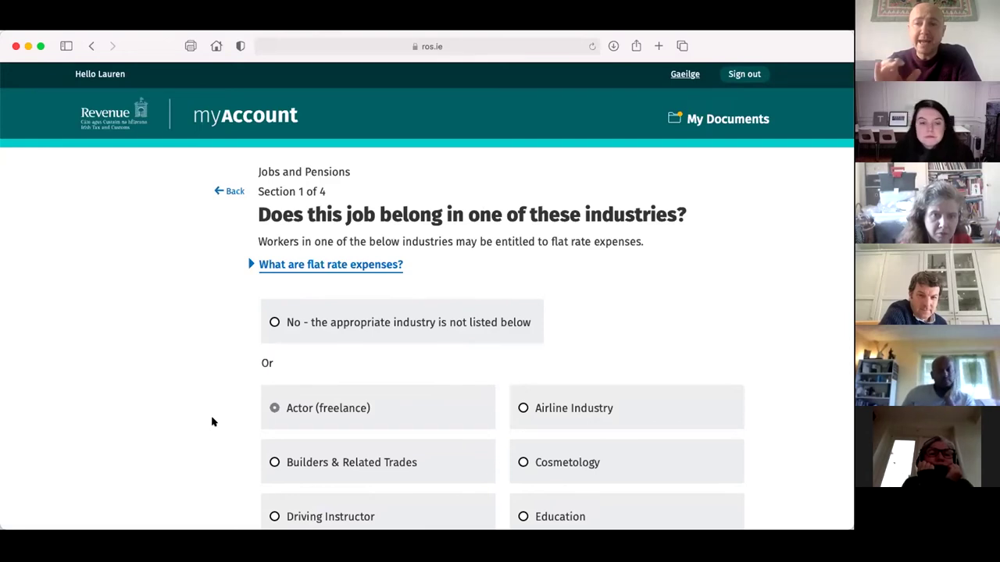
scroll(211, 421, down, 10)
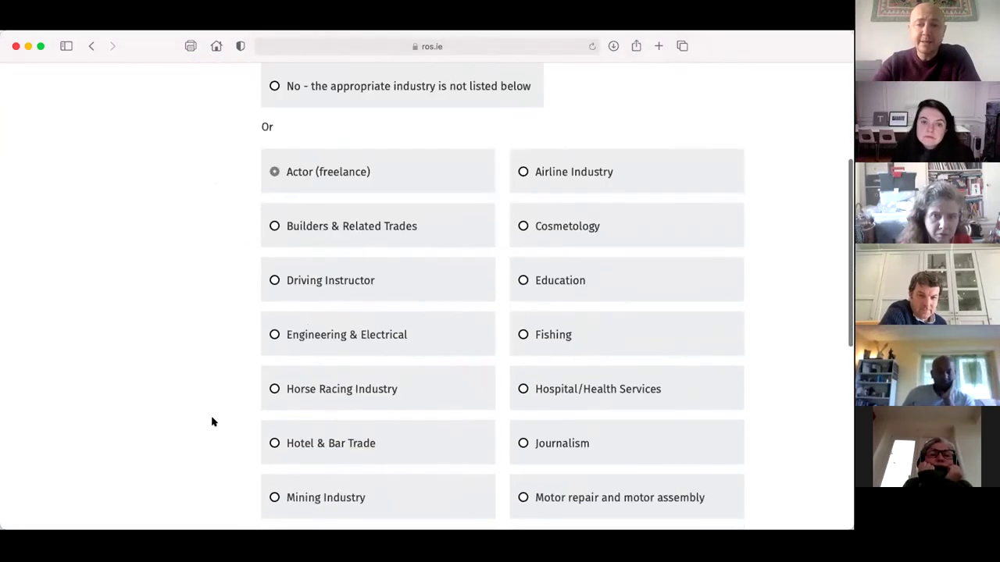
click(286, 393)
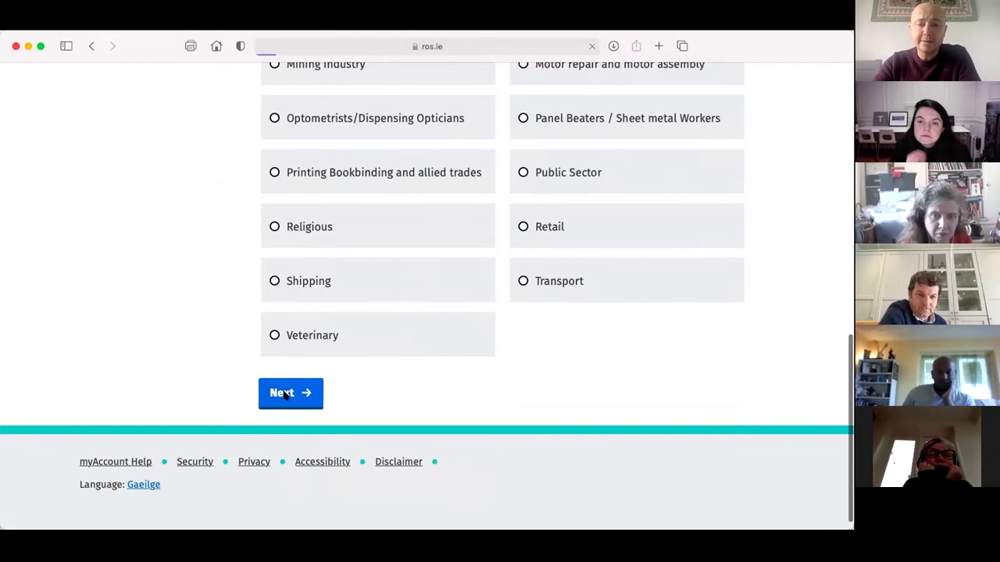
click(275, 345)
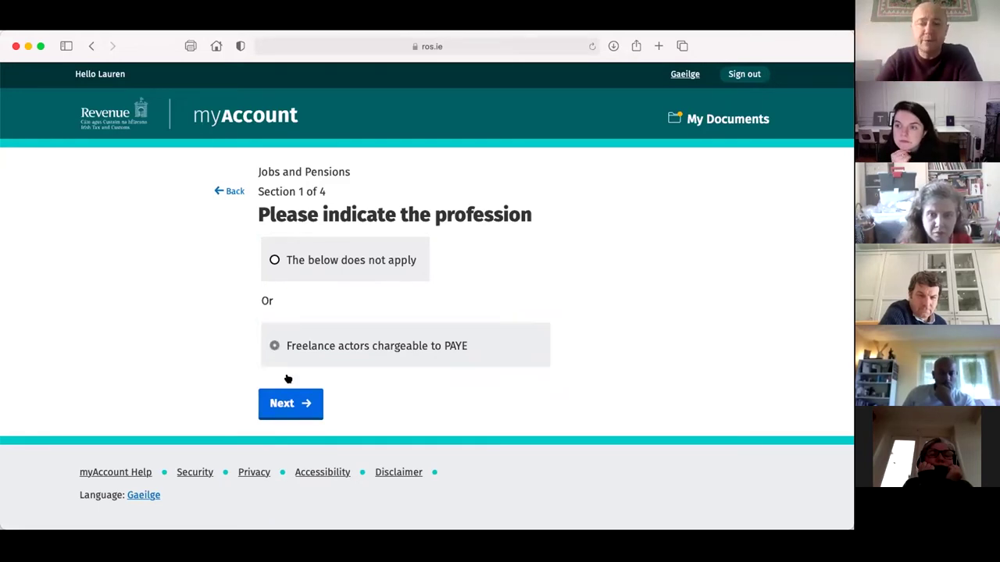
click(285, 400)
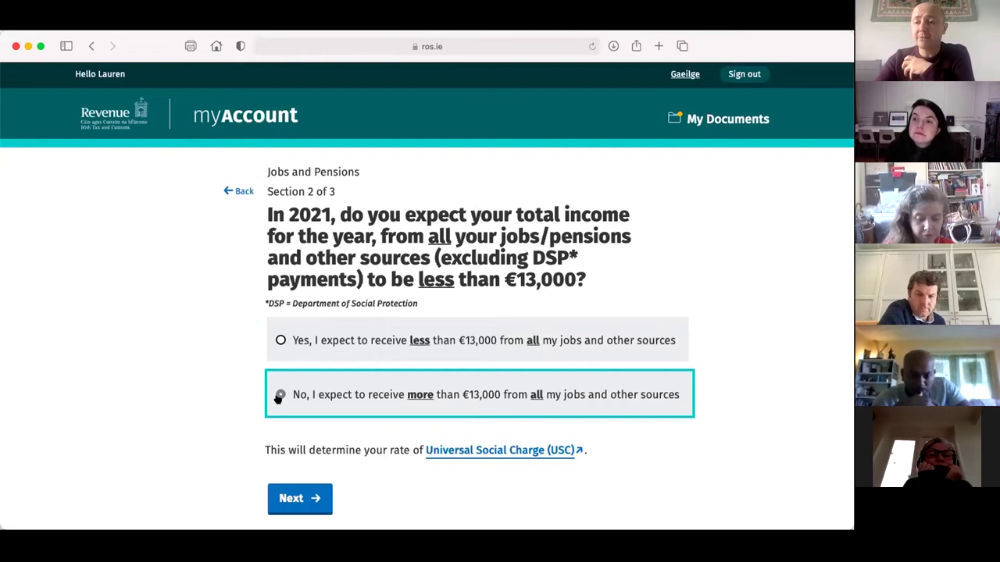
Confirm the more-than-€13,000 income answer and continue to the review page
click(296, 497)
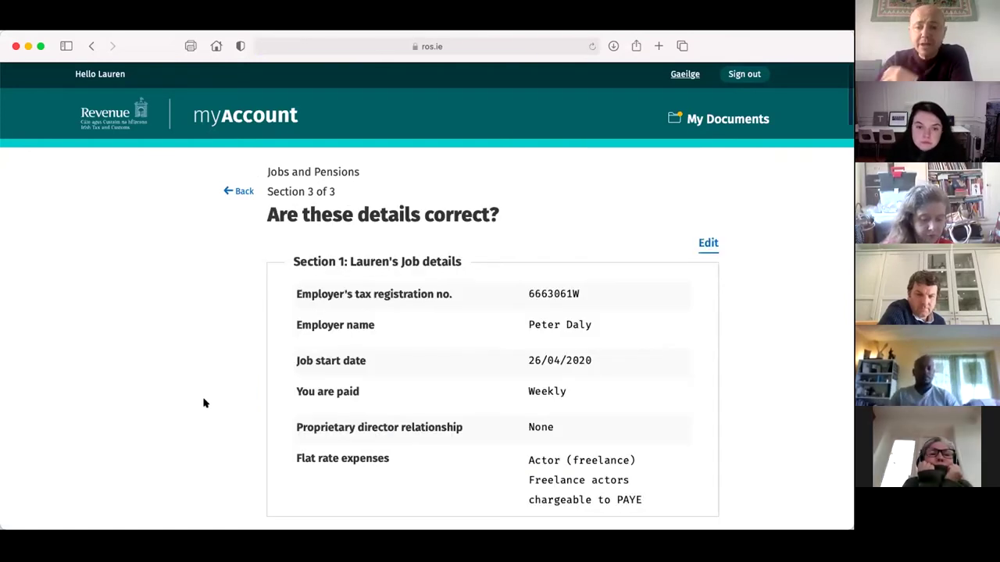
Tick the declaration that the job details are correct and submit them
scroll(203, 403, down, 3)
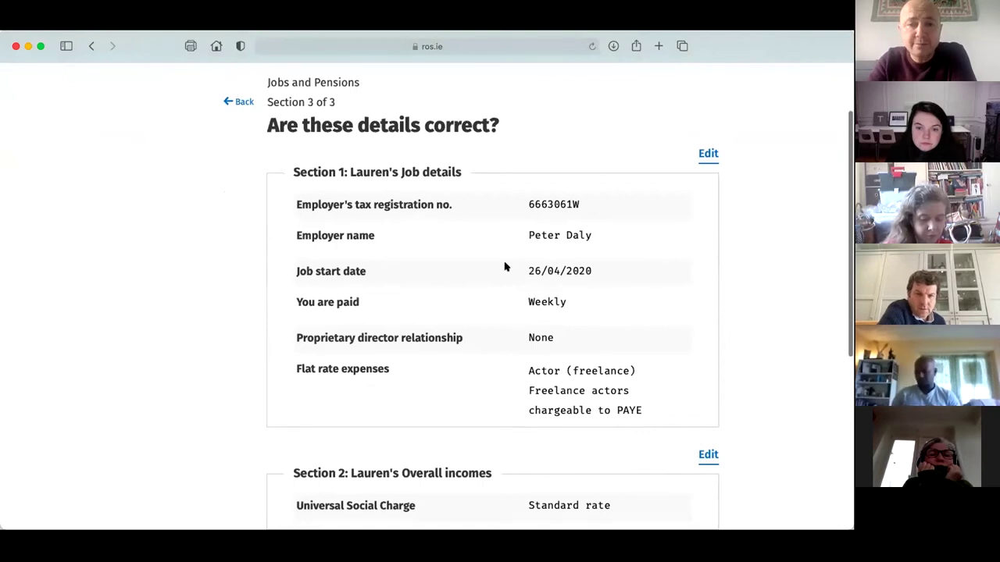
scroll(505, 267, down, 5)
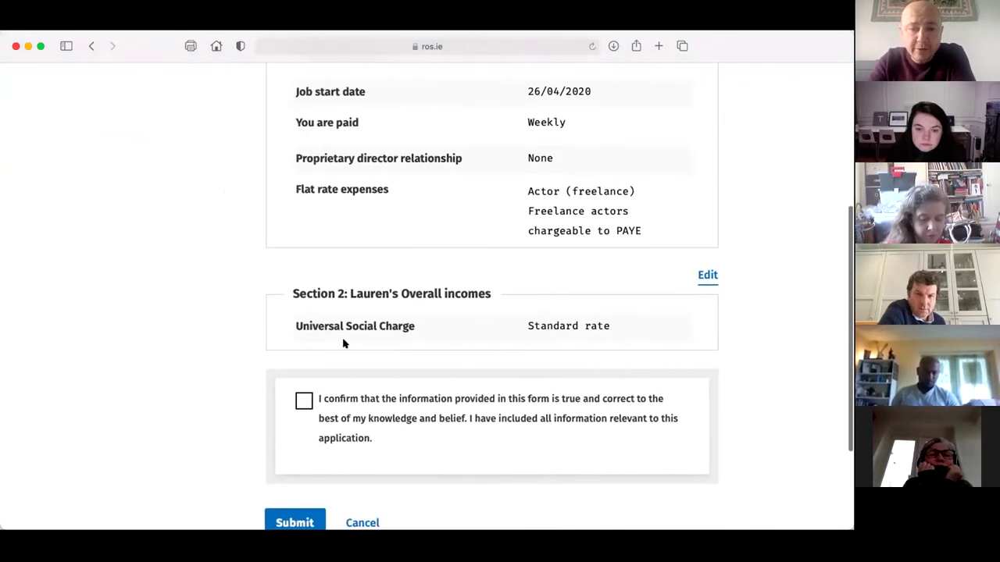
click(305, 399)
scroll(305, 398, down, 4)
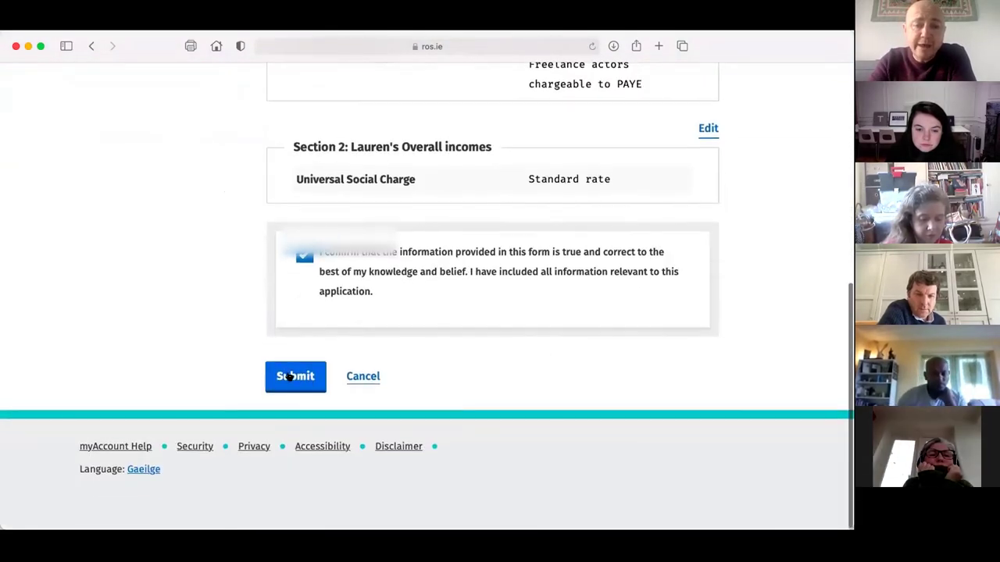
click(291, 375)
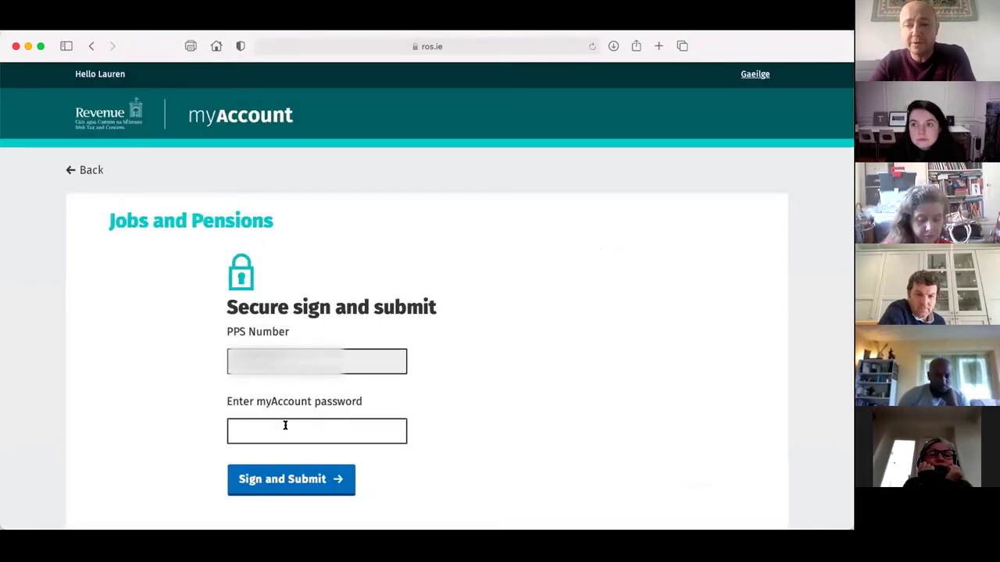
Step back from signing through the form pages to the myAccount home page
click(86, 170)
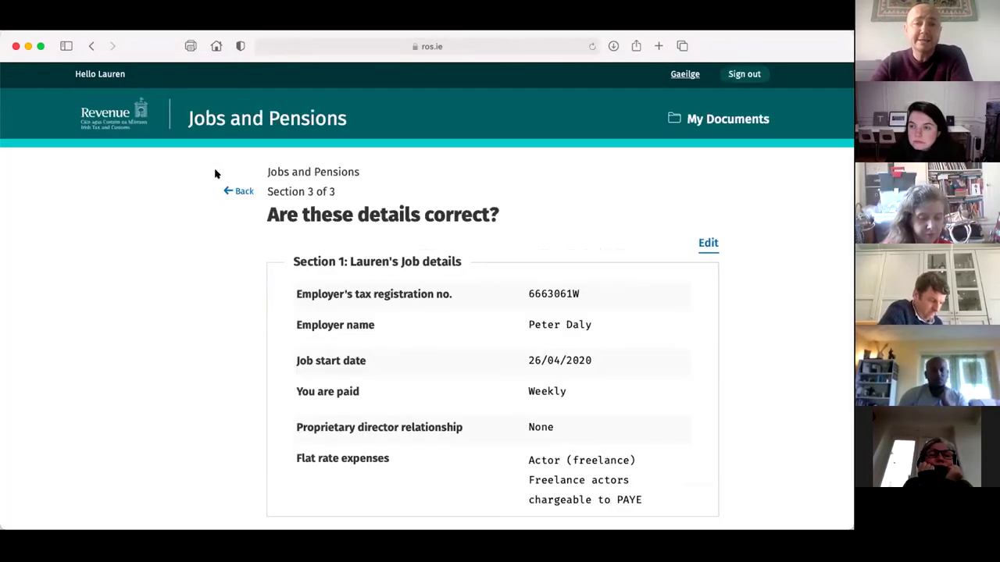
click(244, 189)
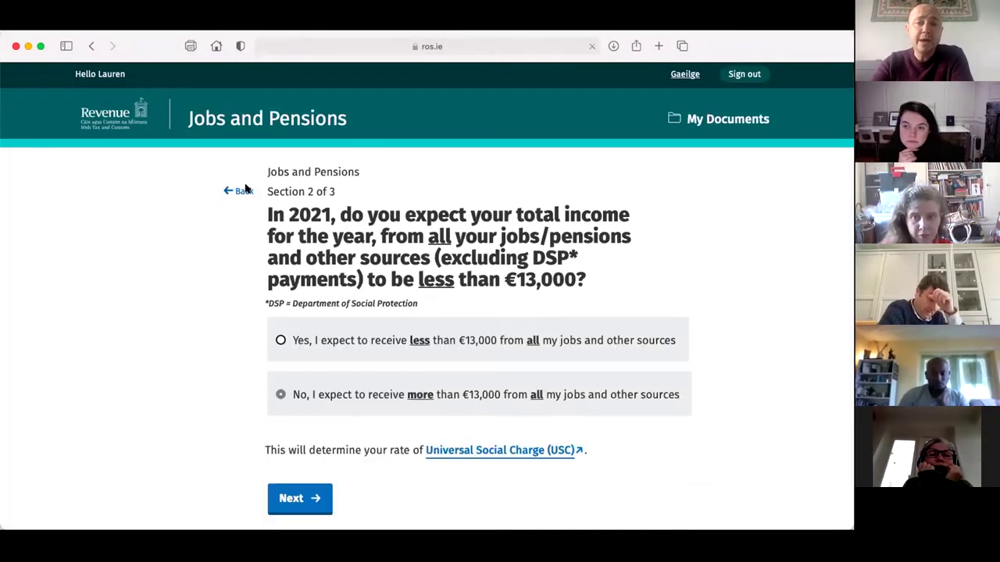
click(238, 190)
click(232, 191)
click(232, 190)
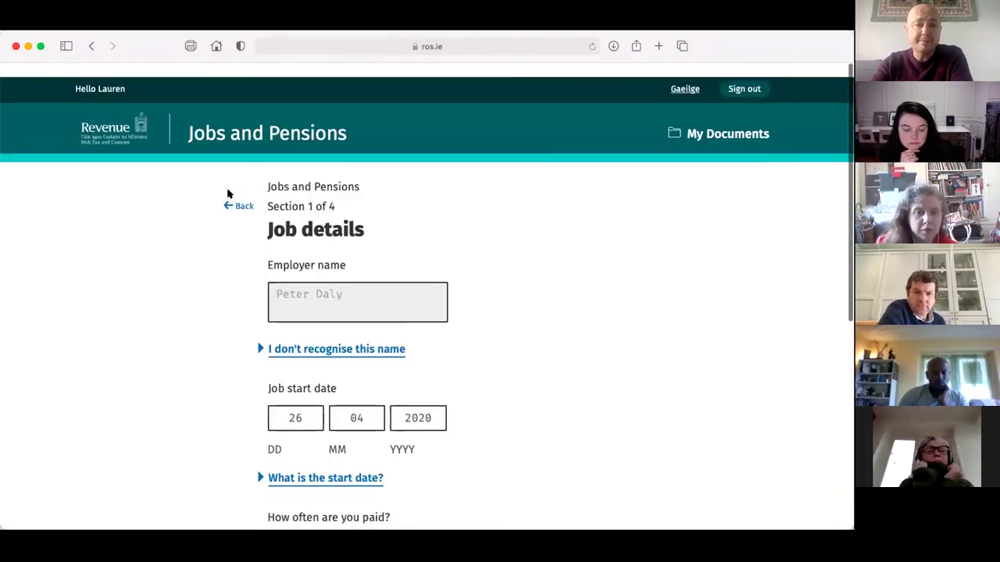
click(239, 193)
click(239, 193)
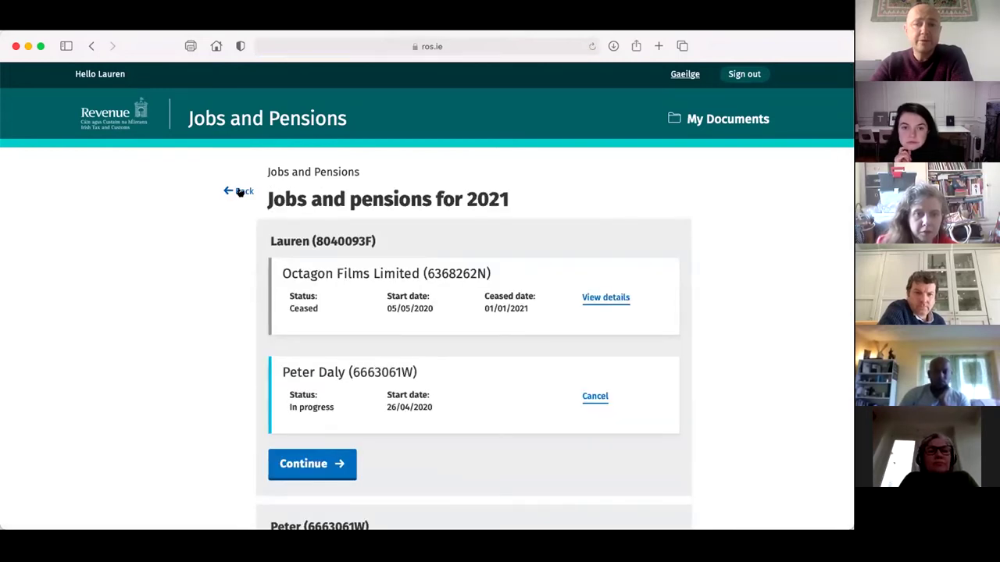
click(238, 192)
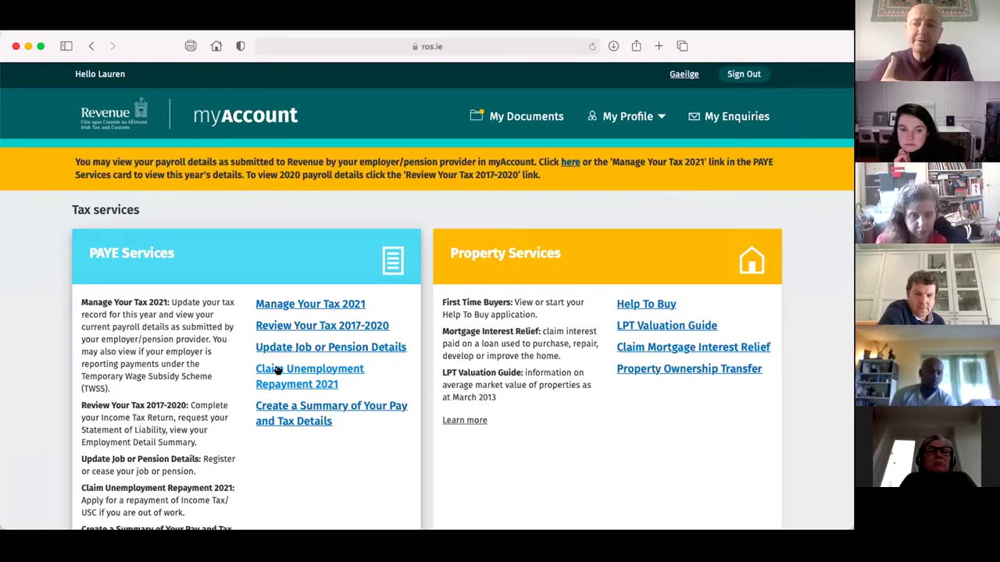
click(278, 371)
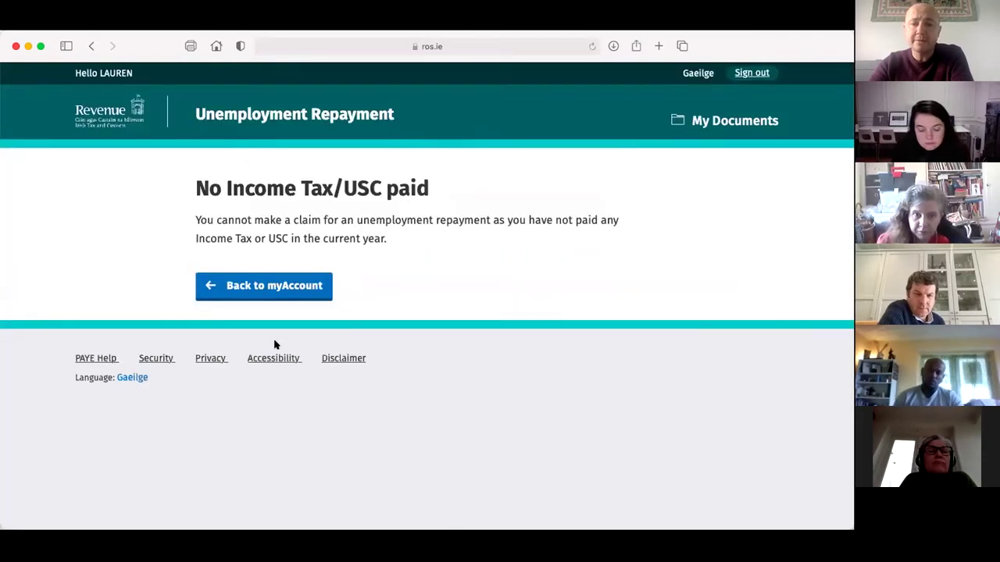
click(268, 283)
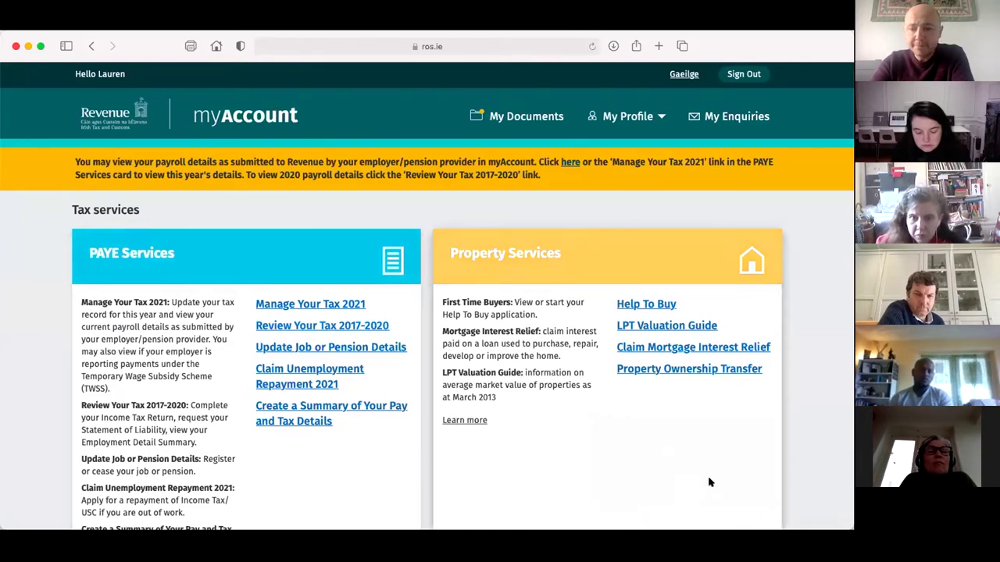
key(super+Tab)
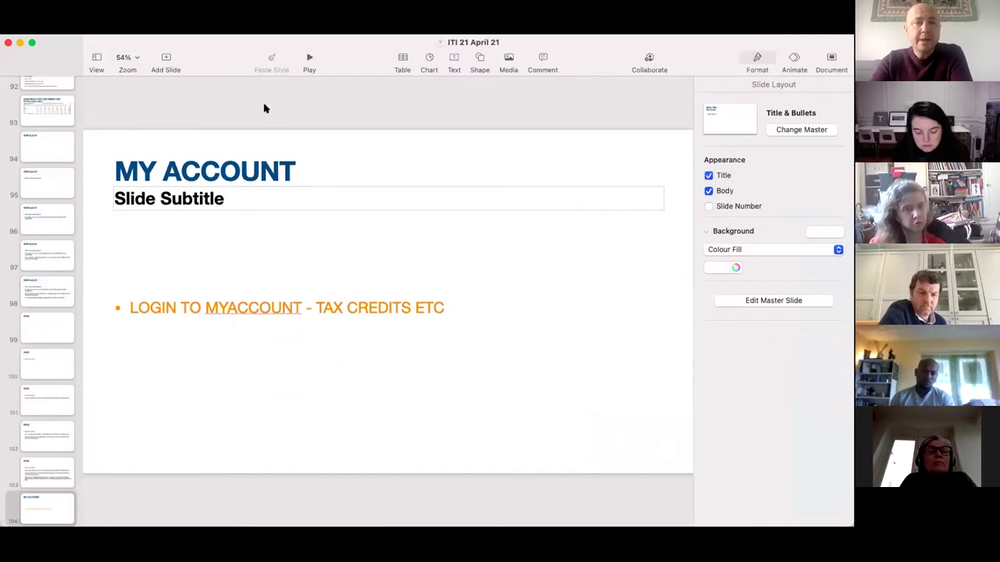
Play 'ITI 21 April 21' and advance to the Self-employed slide's first bullet
click(308, 60)
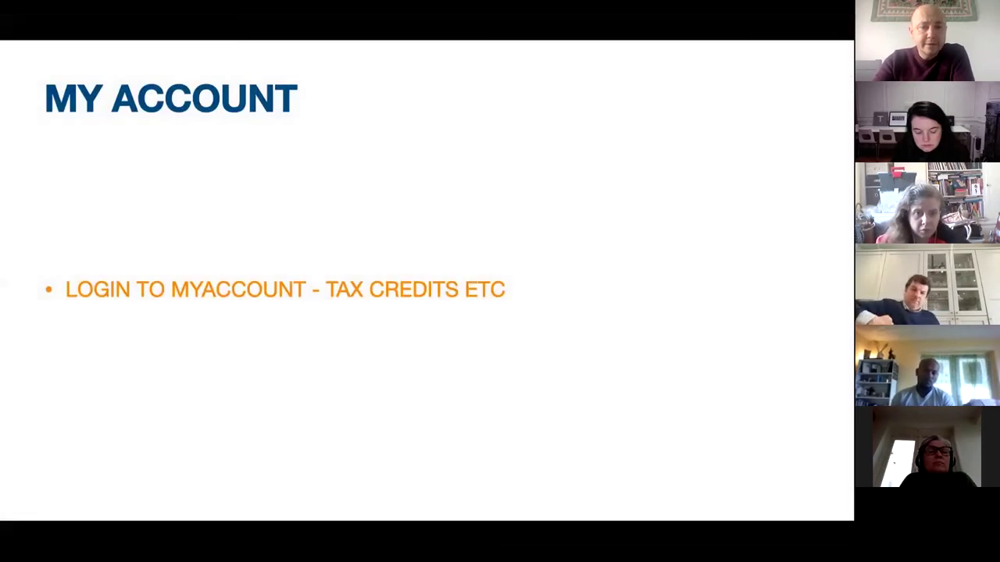
key(Right)
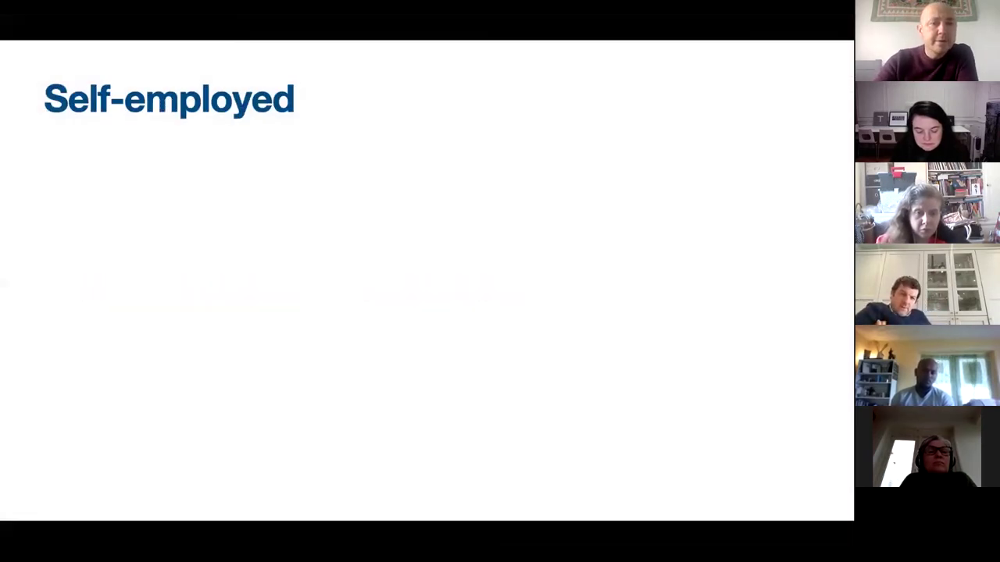
key(Right)
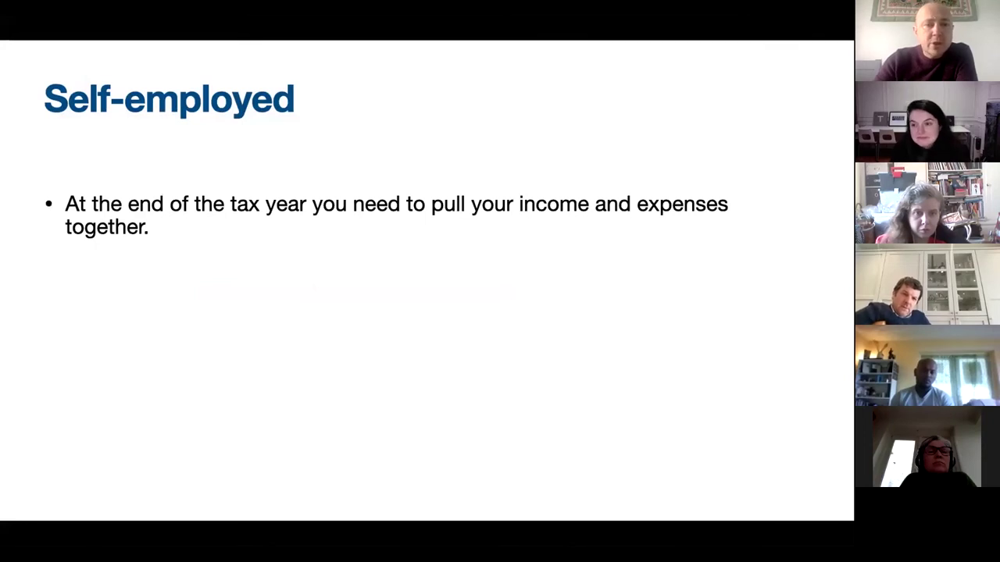
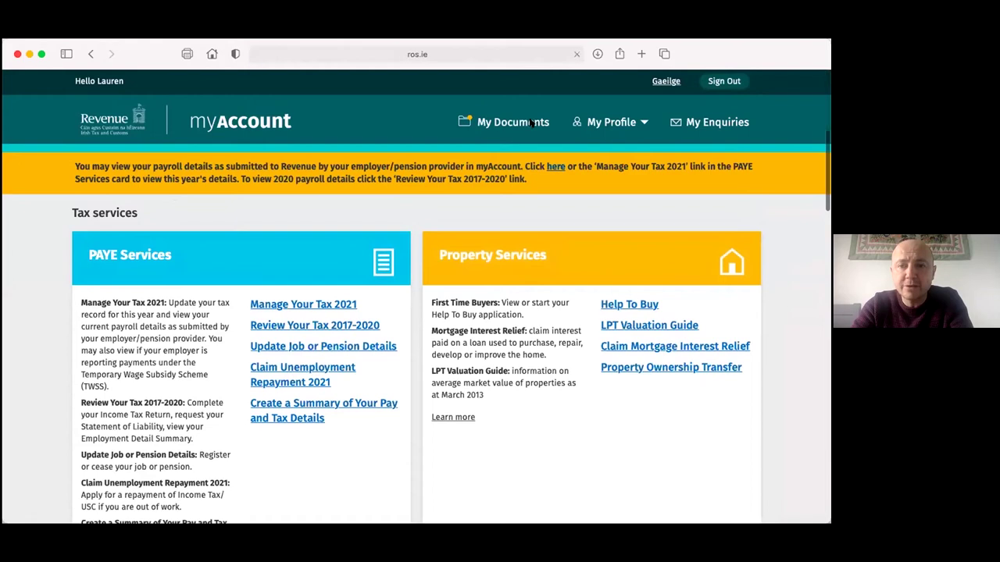
Return to sign-in and enter the PPS number, date of birth and account password
click(285, 271)
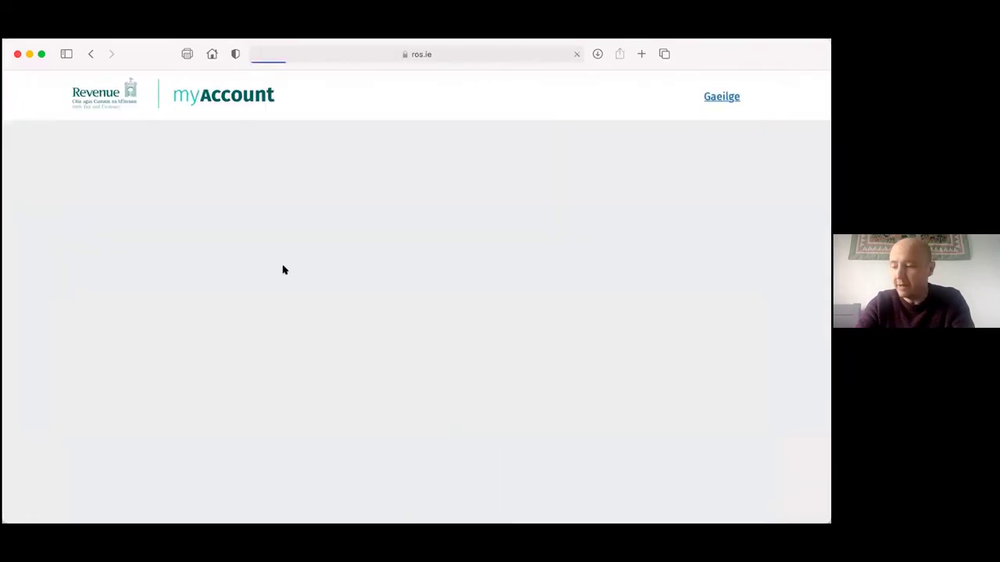
click(178, 221)
text(12345)
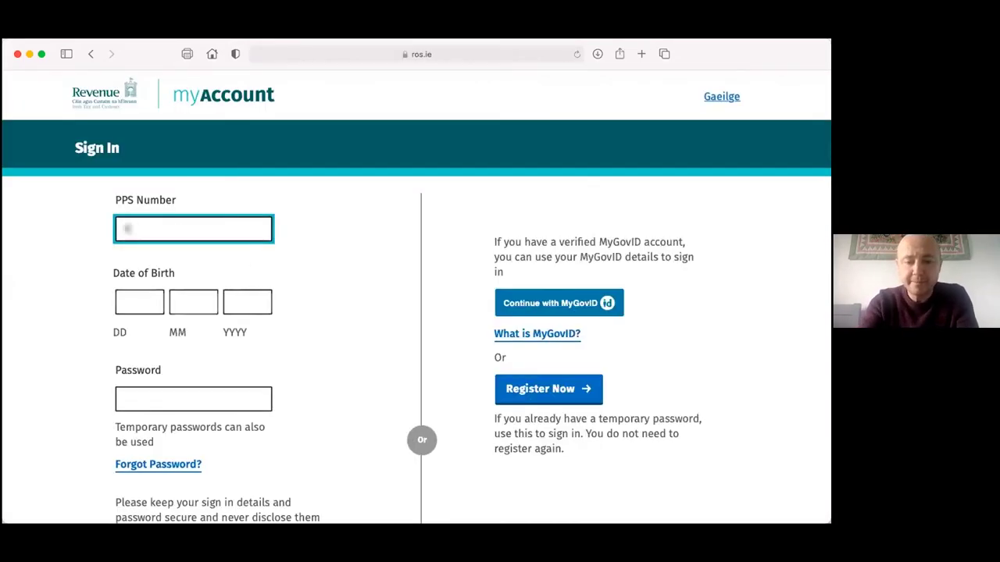
text(678A)
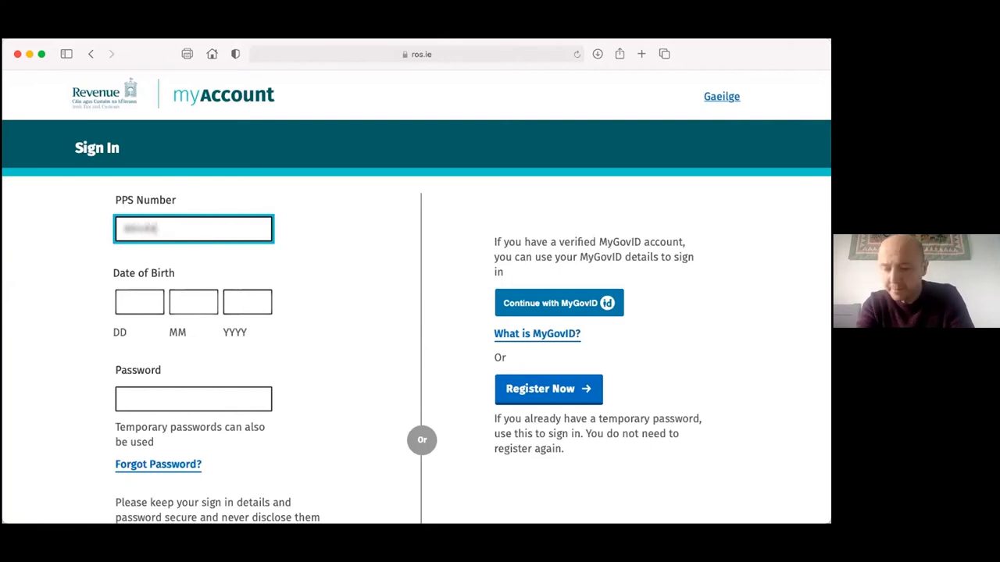
key(Tab)
text(0101)
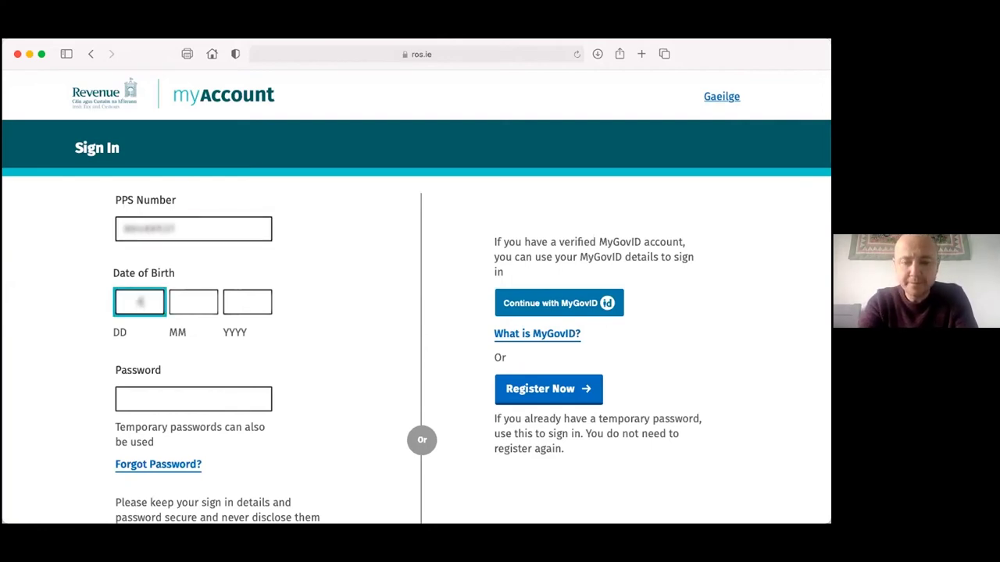
text(1990)
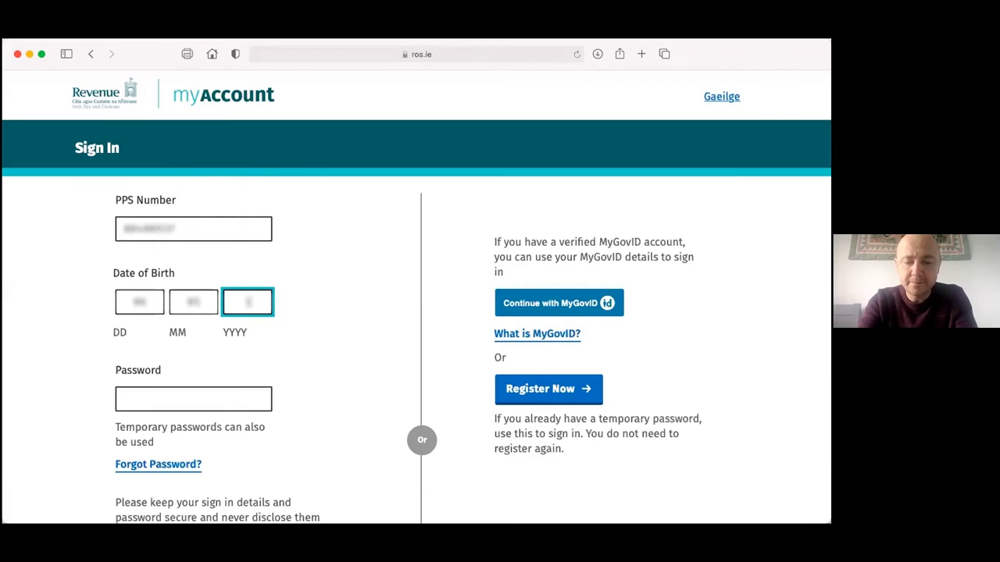
click(161, 400)
text(••••••)
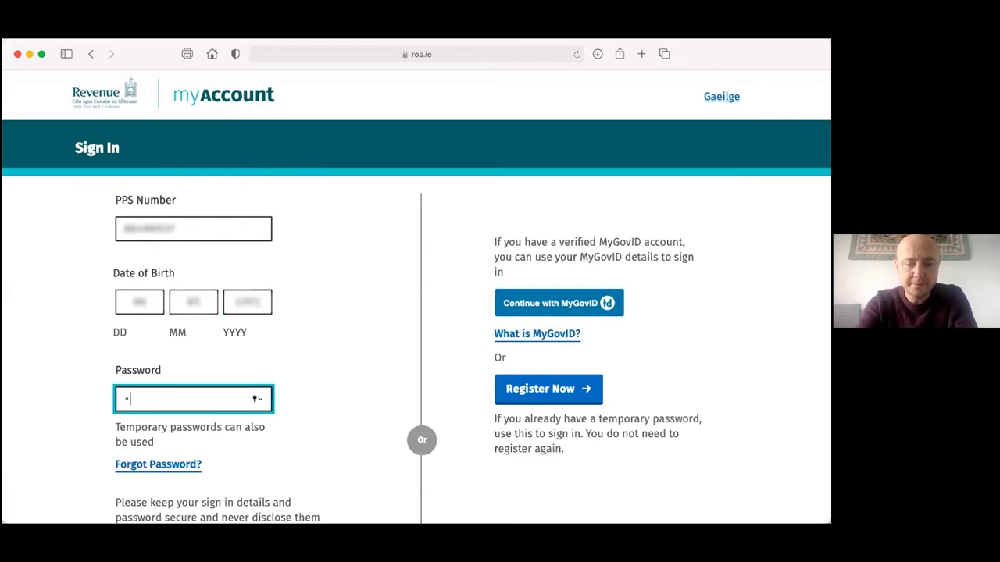
text(•••••)
scroll(169, 440, down, 5)
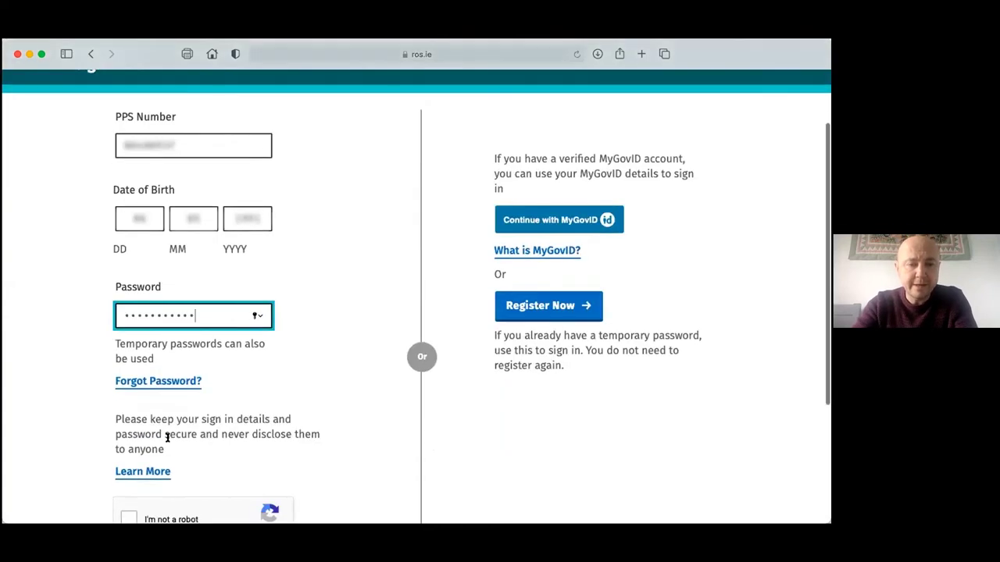
Pass the traffic-lights reCAPTCHA challenge and sign back into myAccount
click(129, 432)
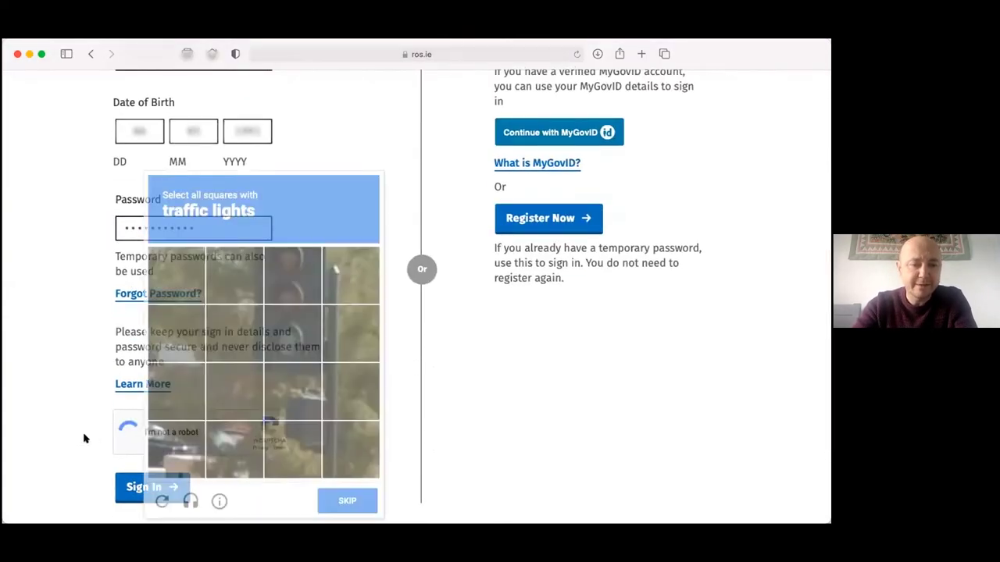
click(249, 278)
click(291, 275)
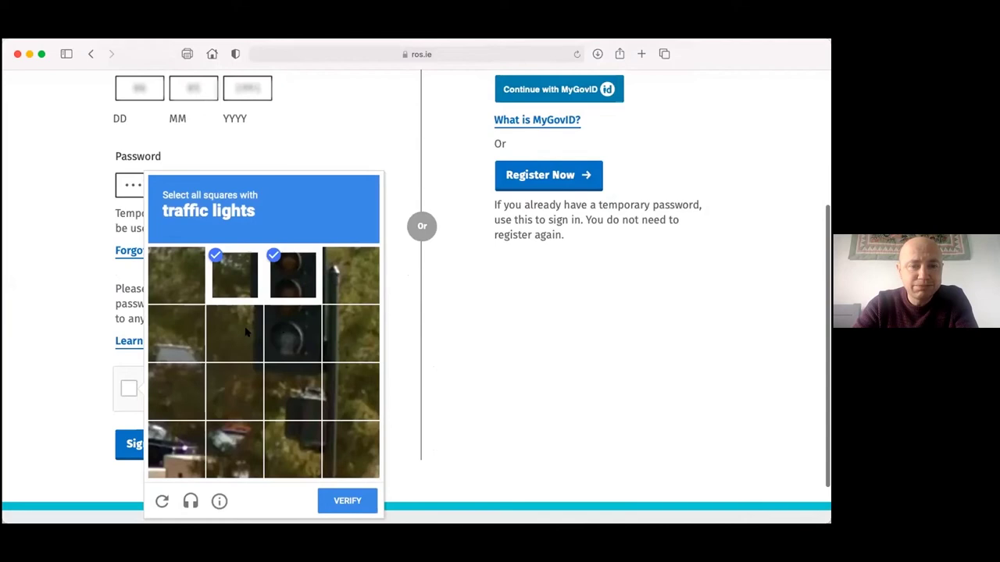
click(259, 320)
click(294, 338)
click(296, 402)
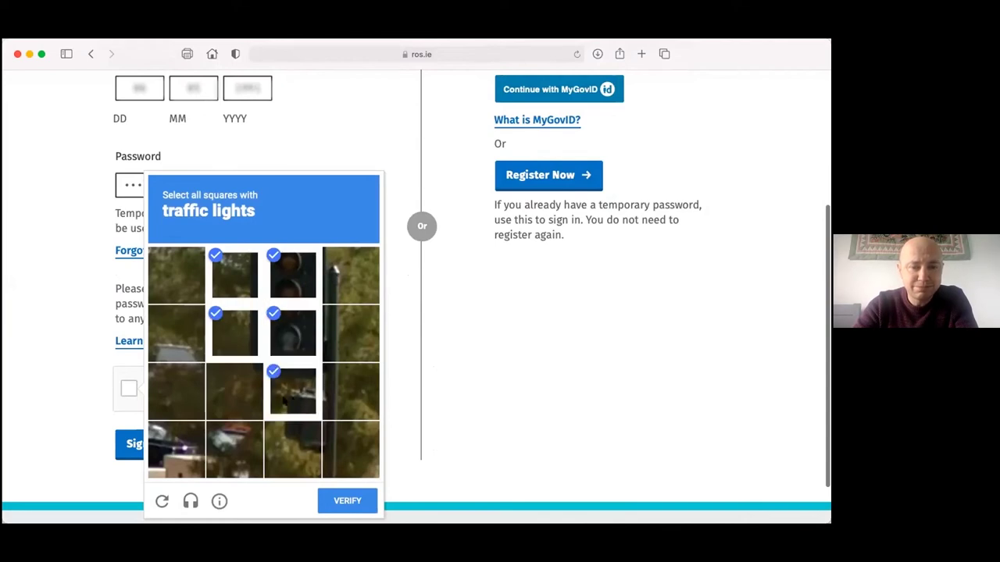
click(296, 447)
click(345, 501)
click(151, 441)
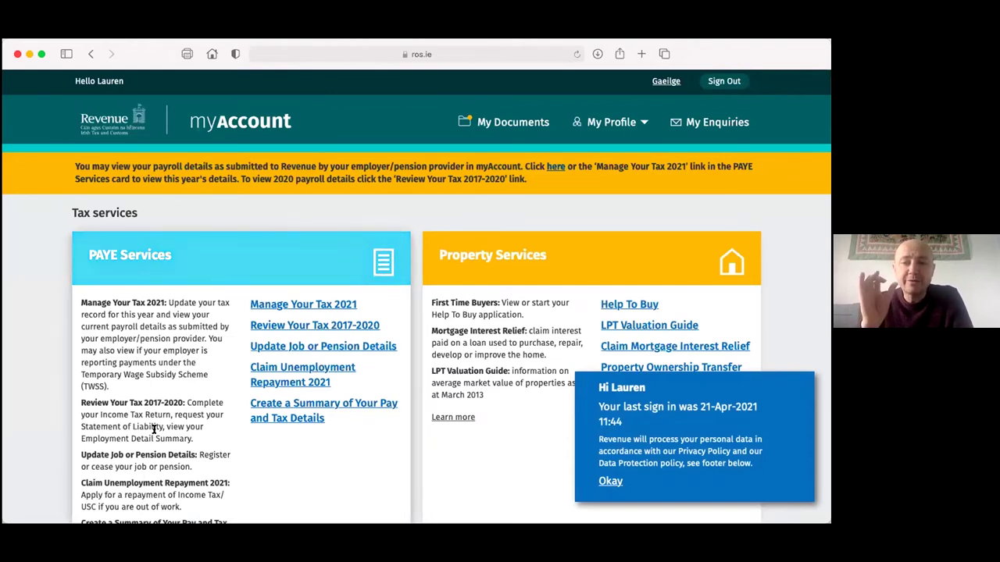
Open Review Your Tax 2017-2020 and load the 2017 tax year
click(279, 326)
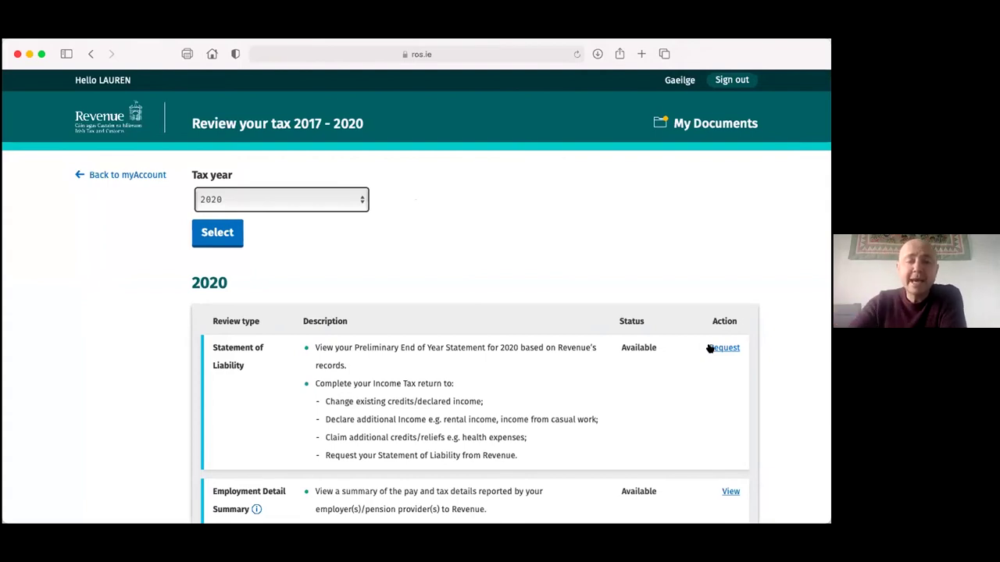
click(312, 206)
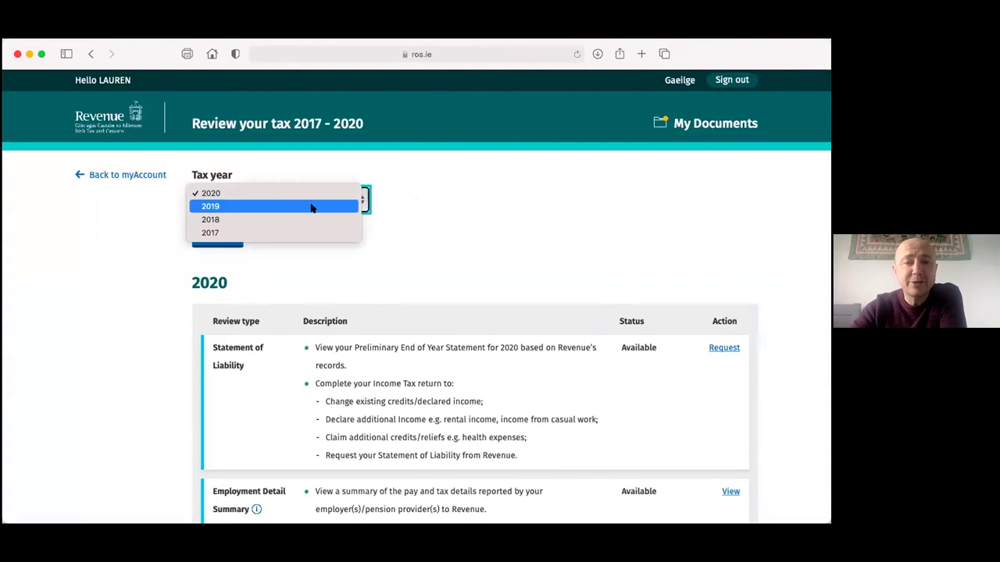
click(280, 231)
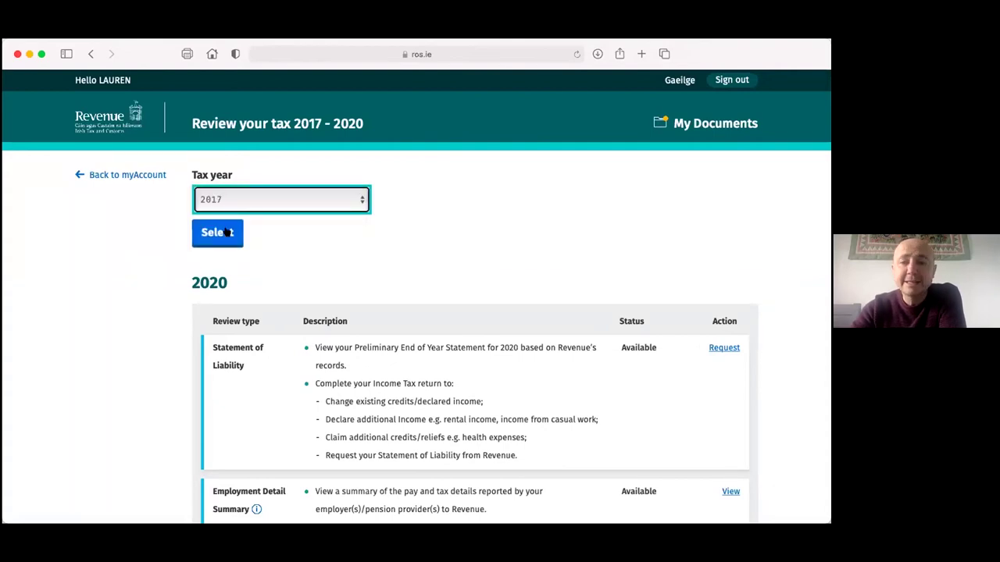
click(226, 233)
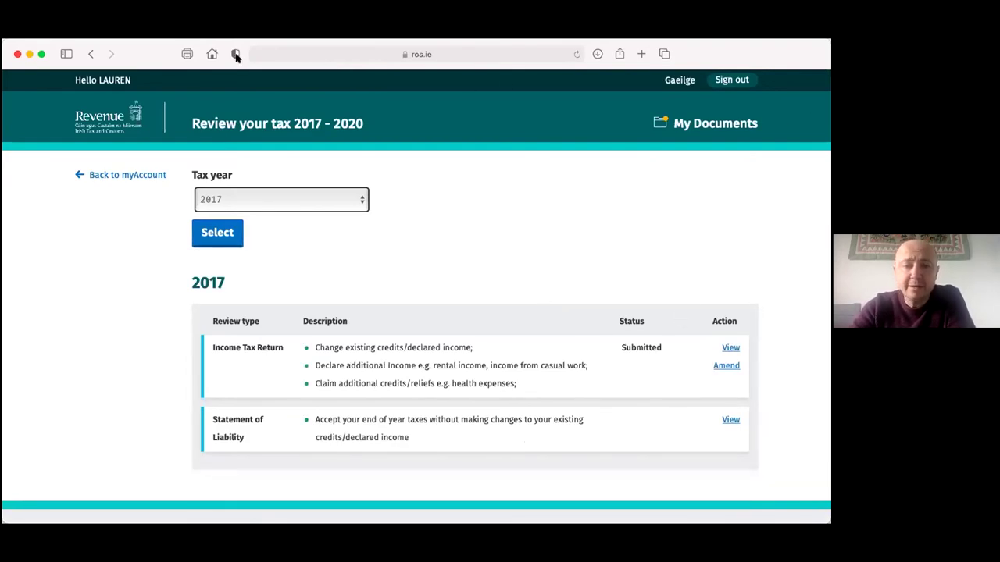
Amend the submitted 2017 Income Tax Return, accept the notice, and reach step 4, Non-PAYE income
click(720, 365)
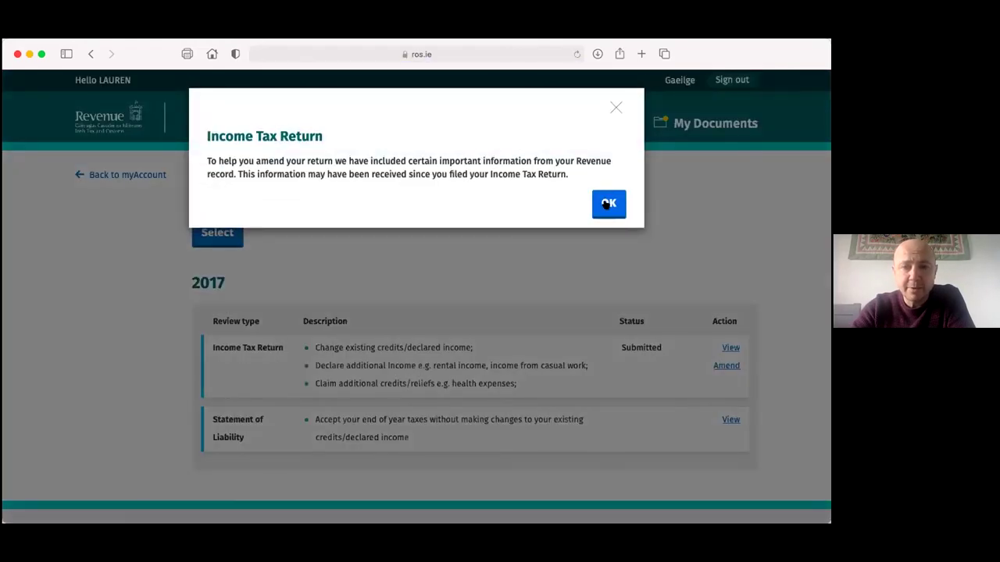
click(607, 203)
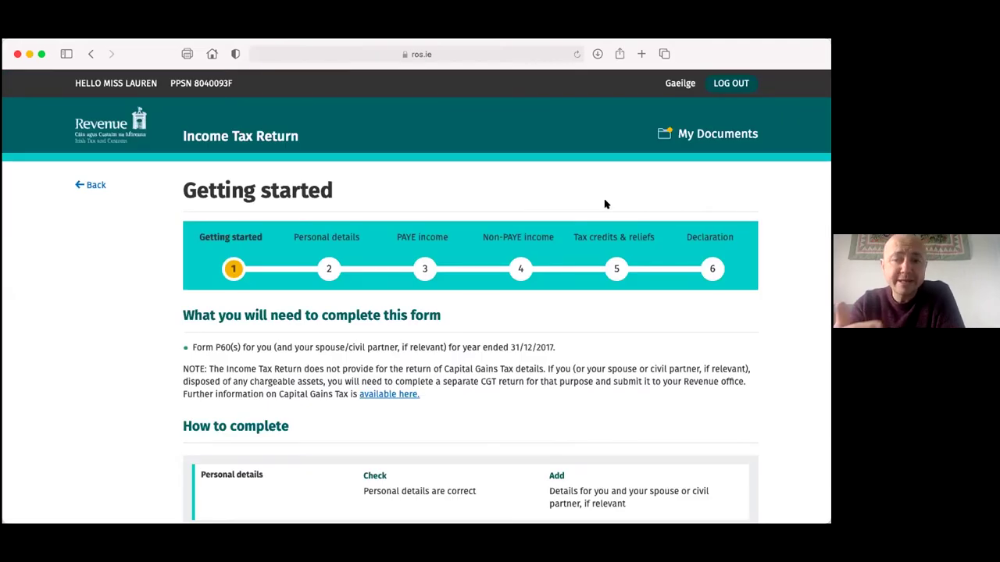
scroll(610, 295, down, 5)
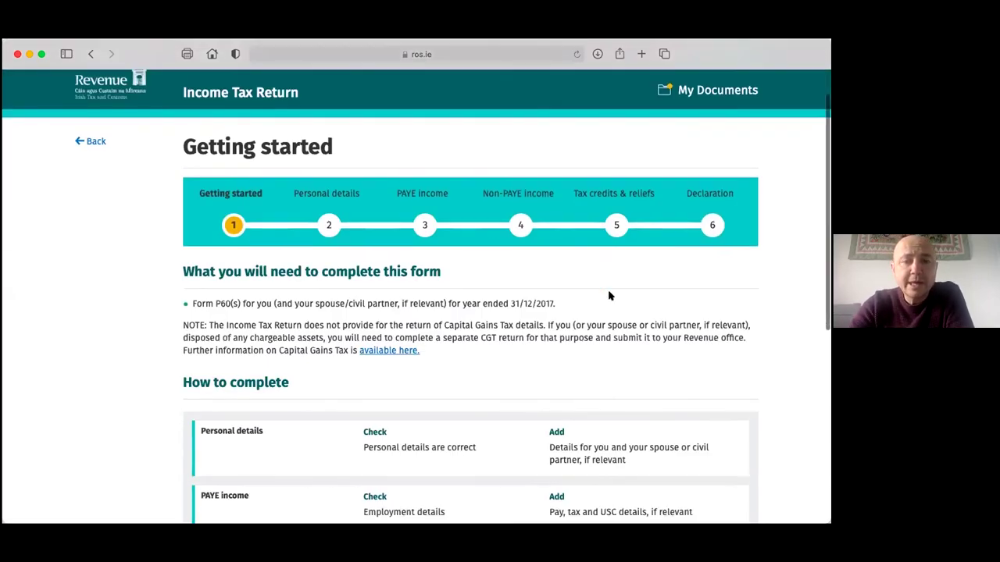
scroll(610, 295, down, 3)
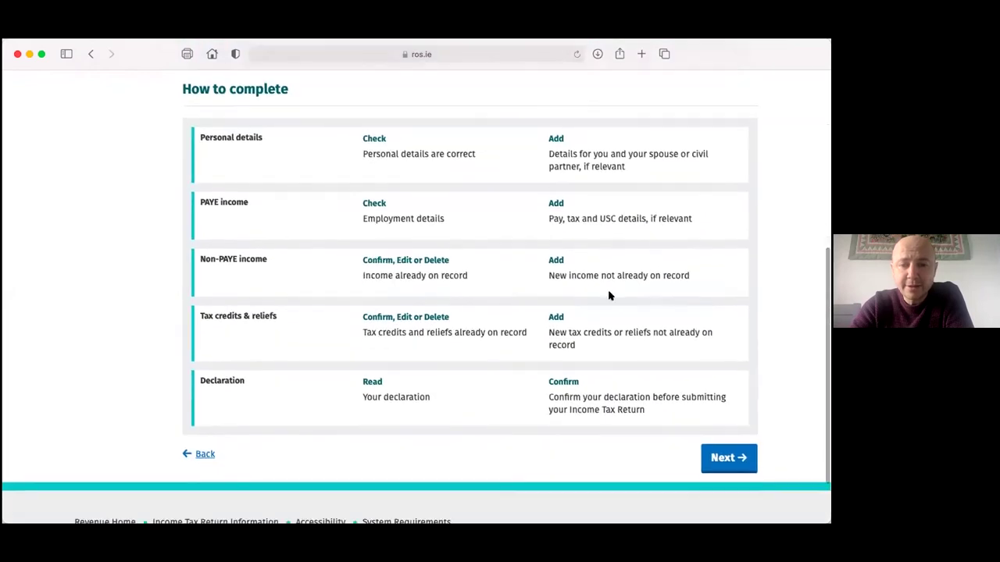
scroll(527, 299, up, 8)
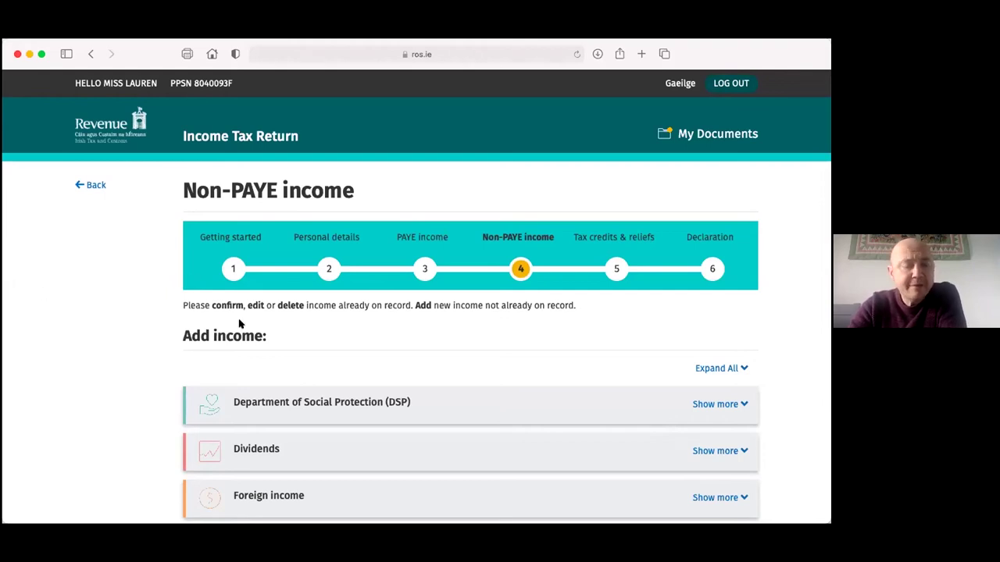
scroll(239, 323, down, 3)
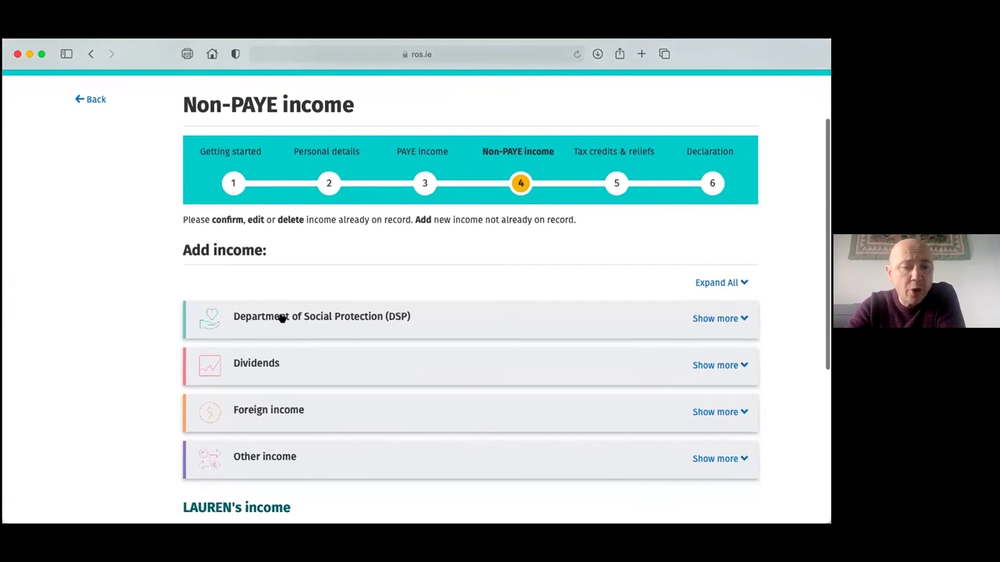
Confirm the €2,888.56 DSP Jobseekers Benefit and open the Trading Profit form under Other income
scroll(303, 316, down, 5)
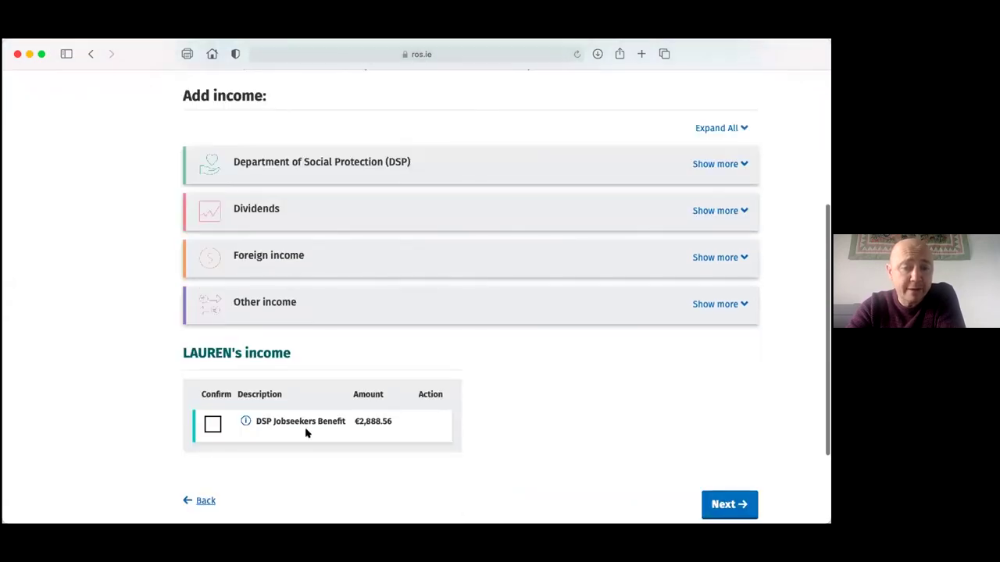
click(211, 424)
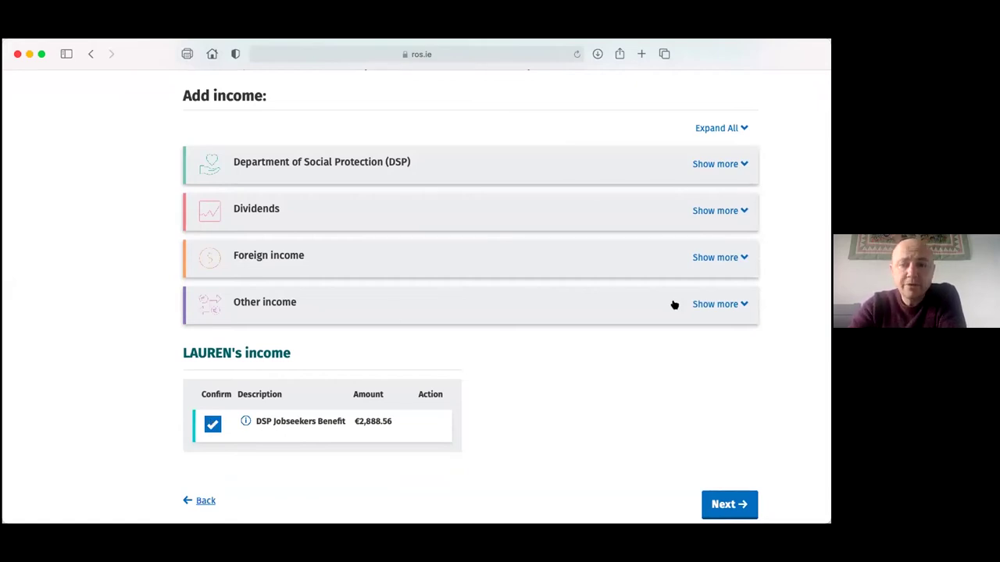
click(703, 304)
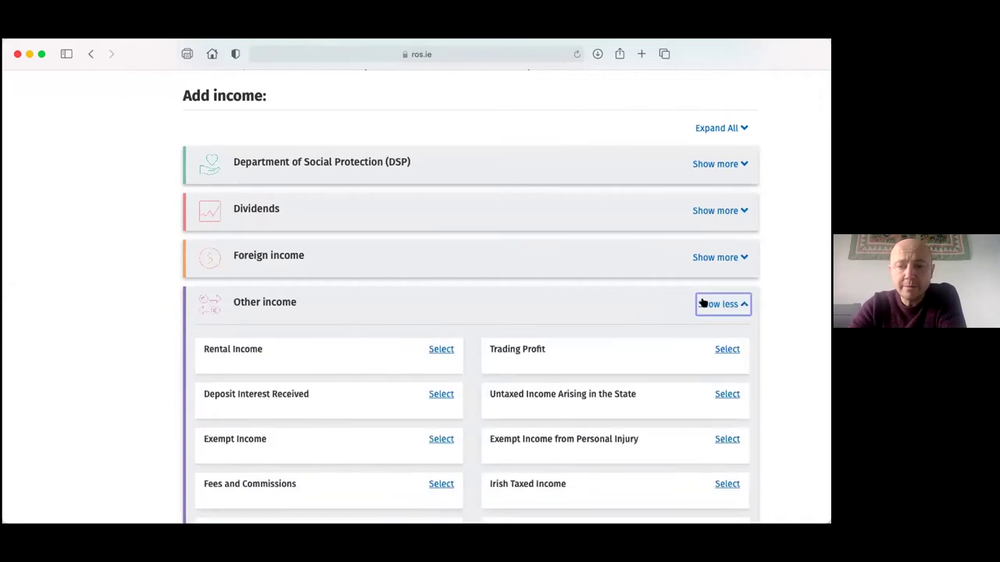
click(726, 349)
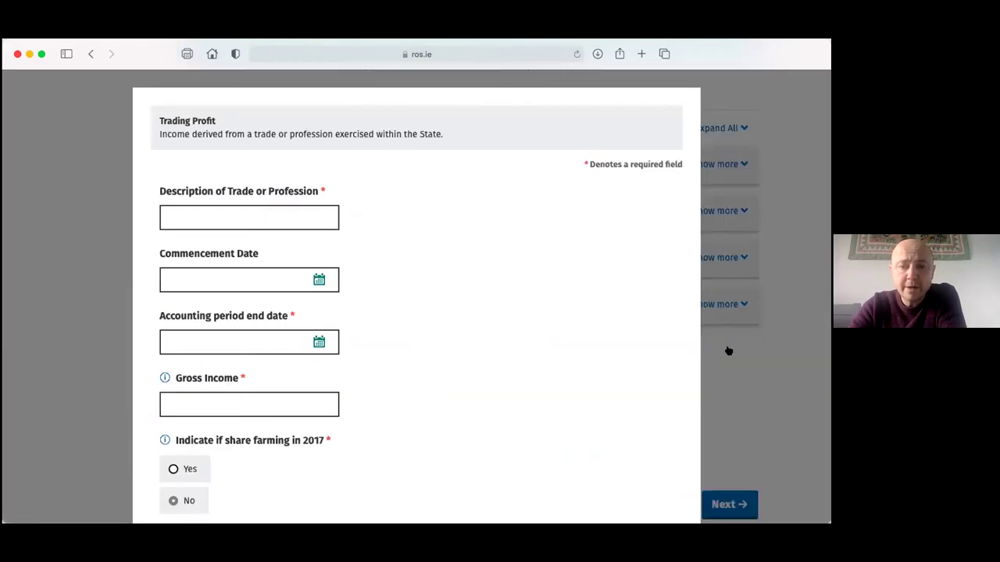
Enter trade description 'Acting' with an accounting period from 01/01/2017 to 31/12/2017
click(276, 221)
text(Acting)
key(Tab)
click(316, 279)
click(317, 279)
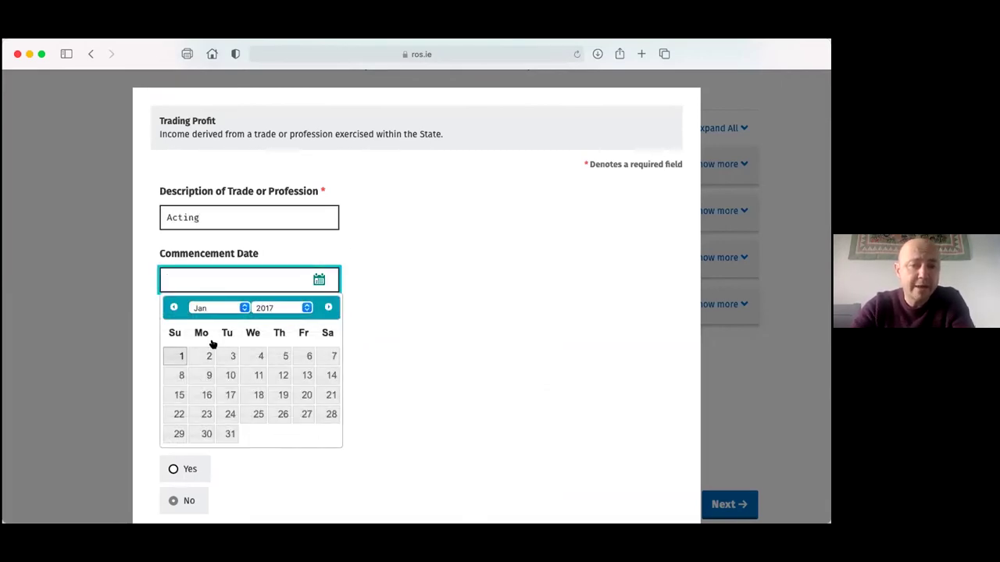
click(171, 357)
click(195, 336)
text(31/12)
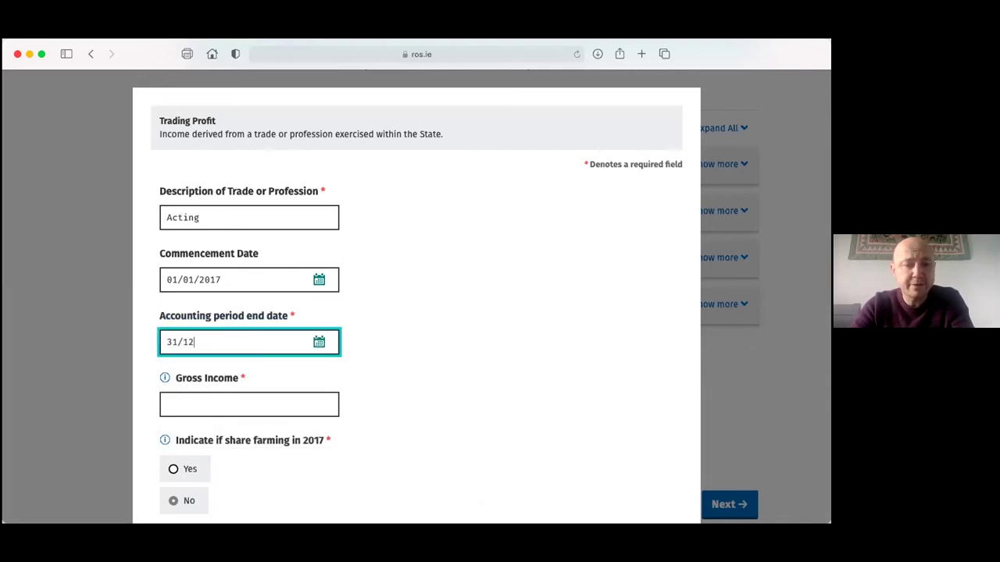
scroll(201, 356, down, 1)
click(205, 372)
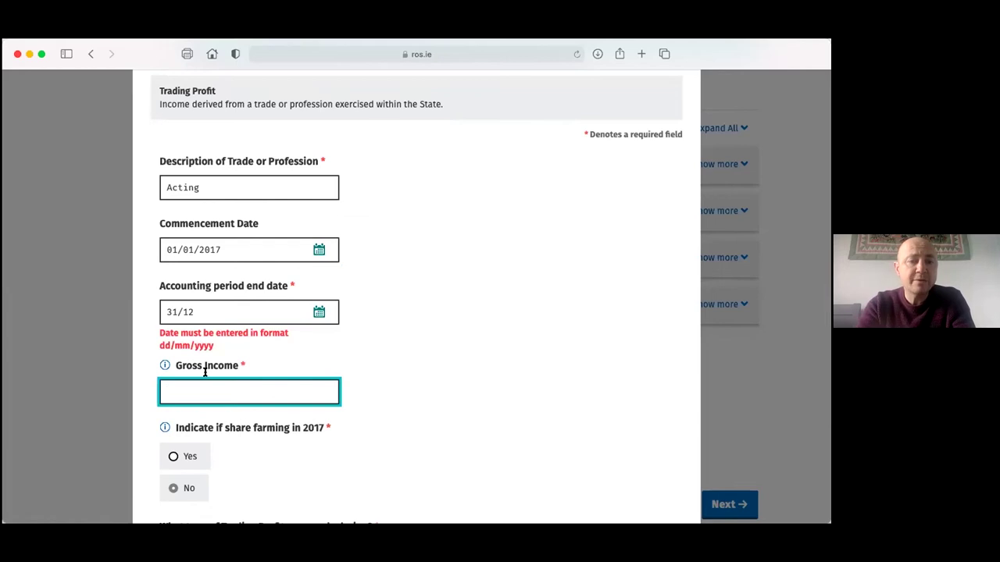
click(209, 301)
text(/2017)
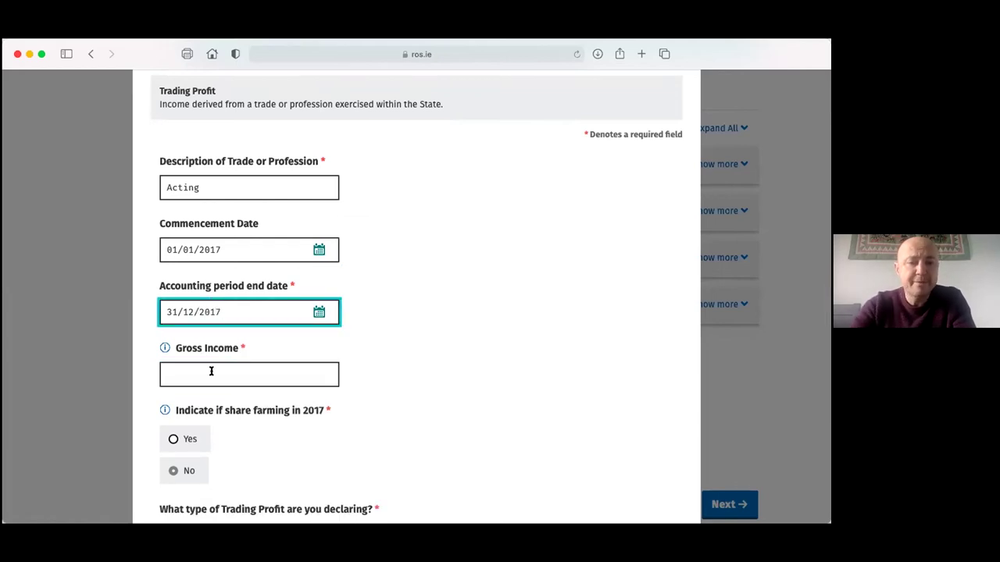
Enter gross income of 2000 and declare an assessable net profit of 1200
click(209, 374)
text(2000)
scroll(209, 380, down, 4)
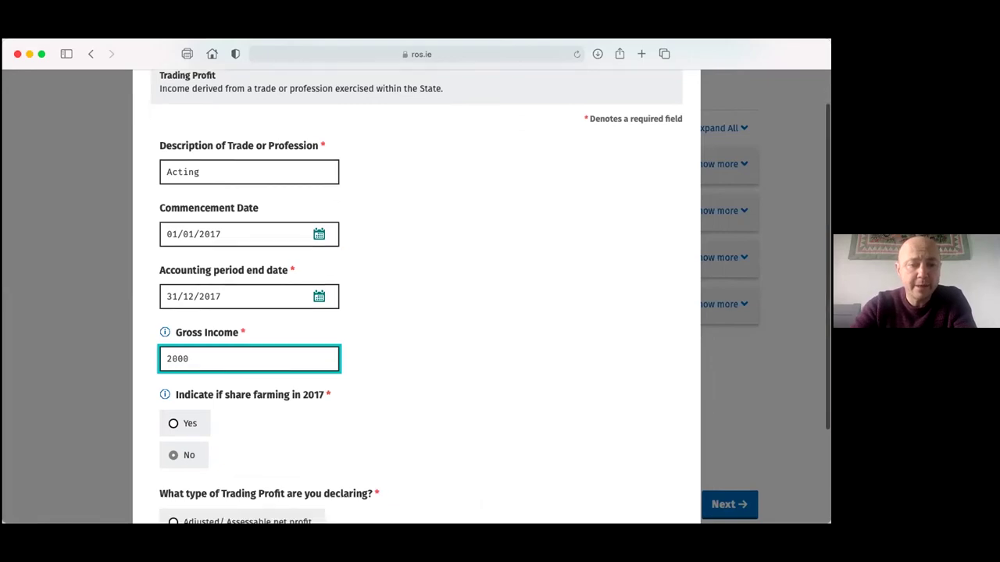
click(175, 413)
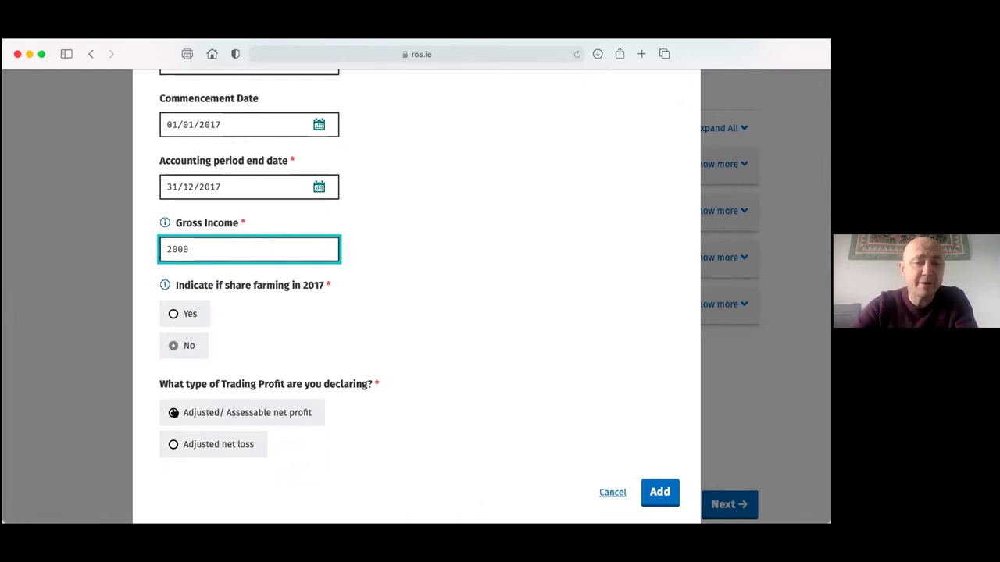
scroll(175, 414, down, 2)
click(187, 449)
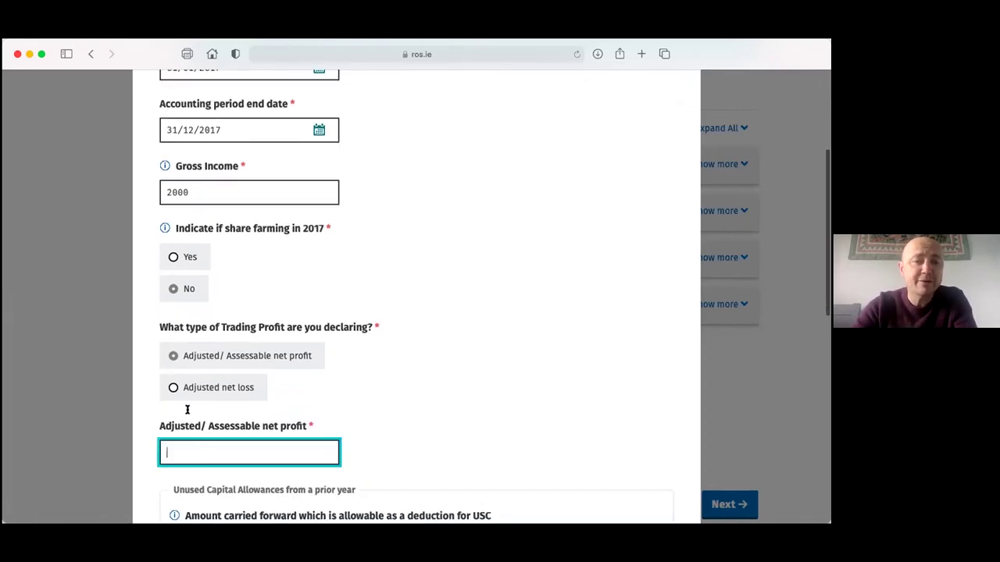
text(1200)
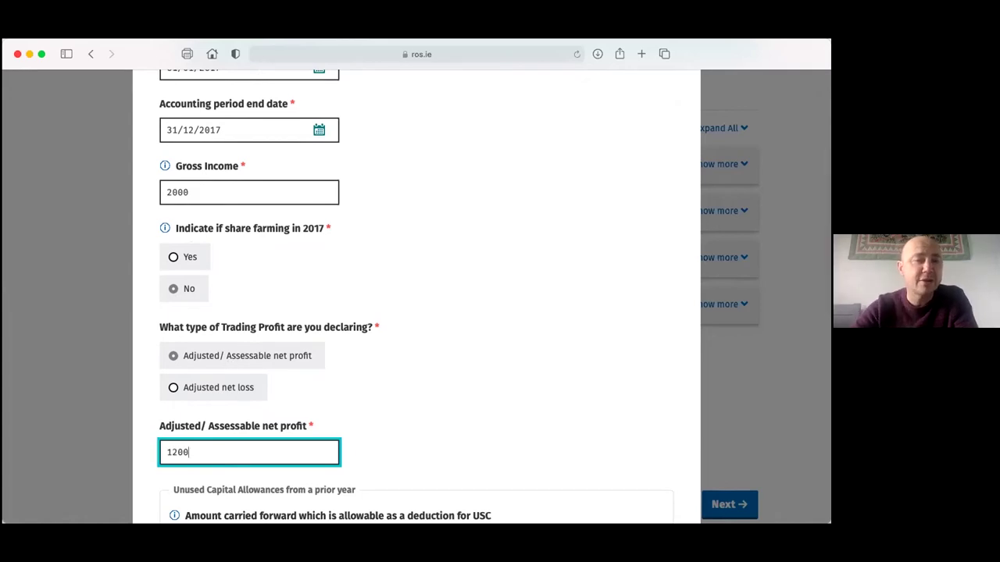
Enter 100 capital allowances and add the €1,100 trading profit to the return
scroll(332, 293, down, 4)
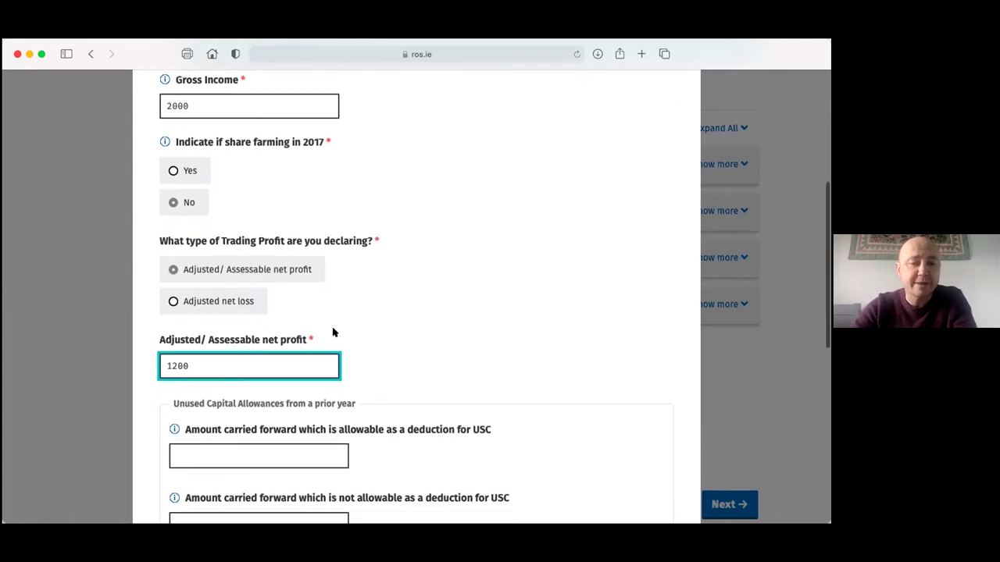
scroll(328, 390, down, 3)
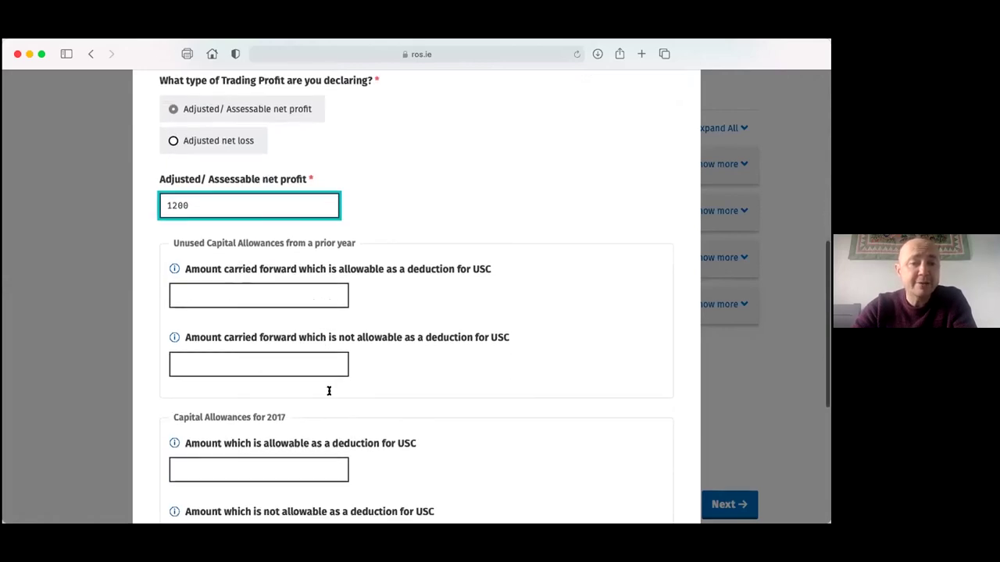
scroll(329, 394, down, 2)
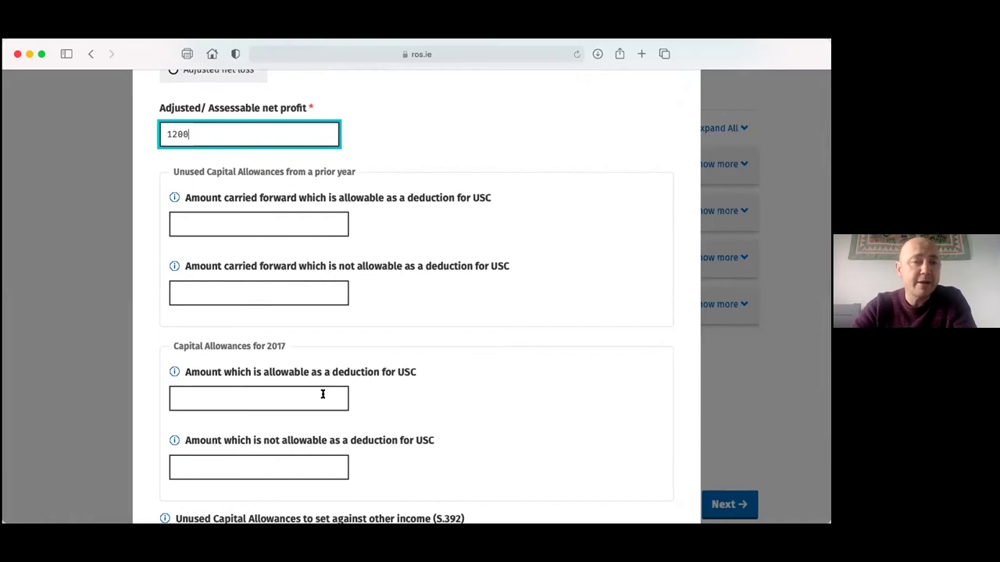
click(323, 395)
text(800)
key(BackSpace)
key(BackSpace)
key(BackSpace)
text(100)
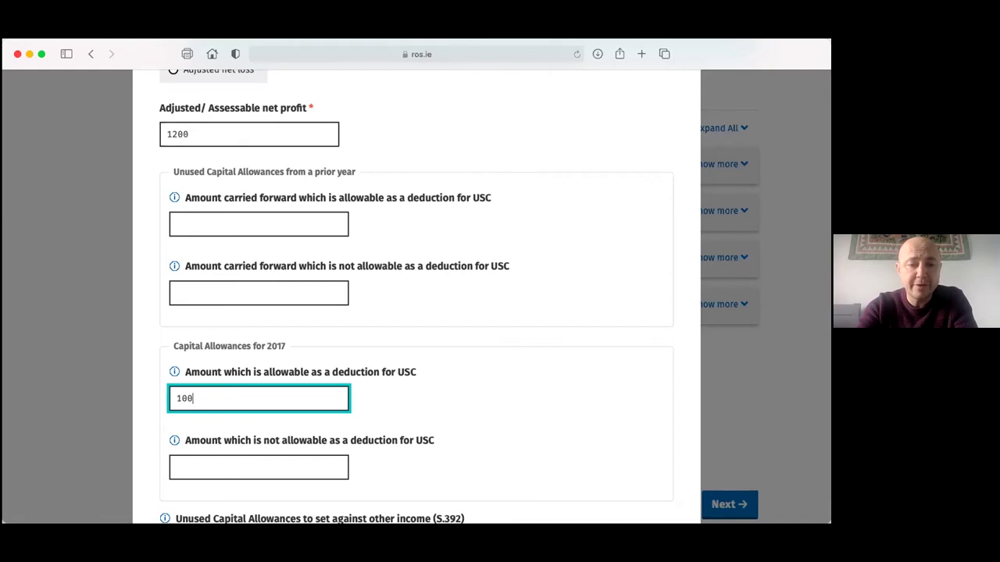
scroll(417, 297, down, 2)
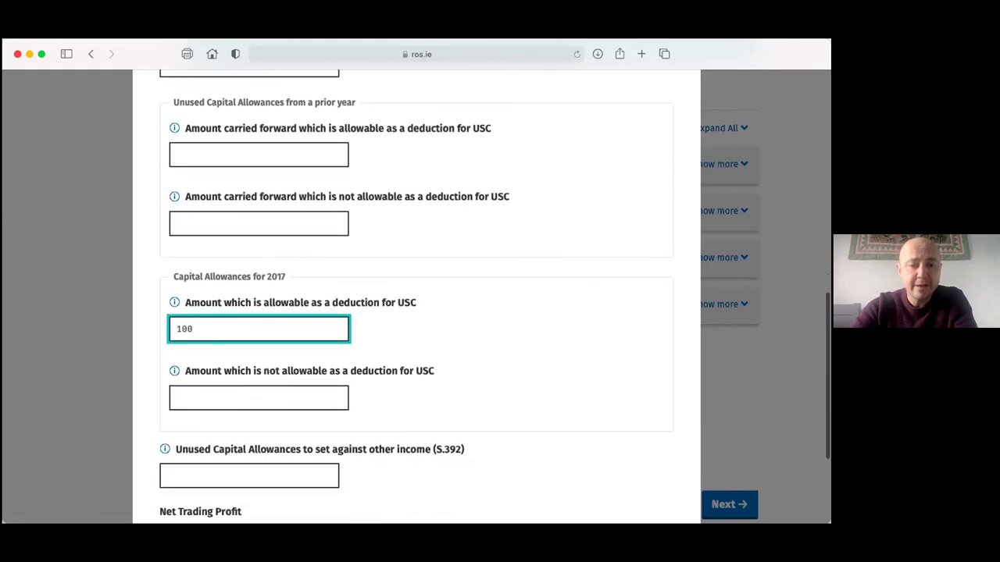
scroll(417, 297, down, 1)
scroll(444, 411, down, 5)
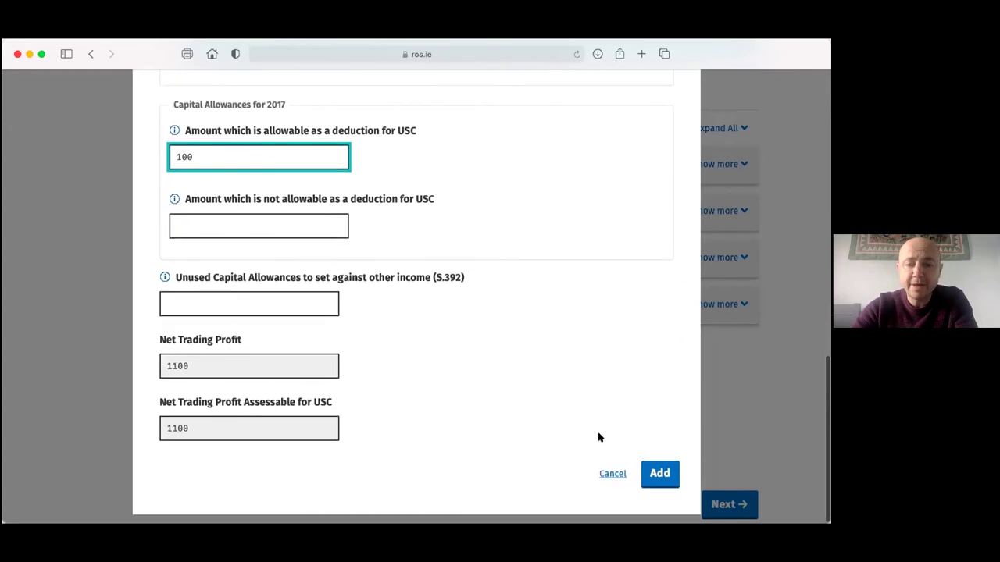
click(659, 479)
scroll(656, 472, down, 2)
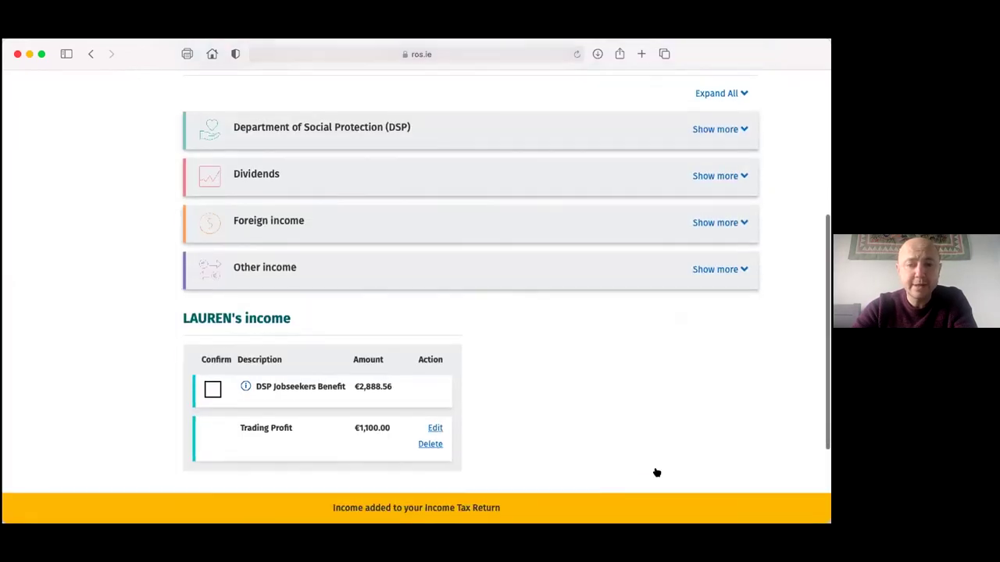
Confirm the Jobseekers Benefit, go to step 5 Tax credits & reliefs, and start a Health Expenses claim
click(213, 369)
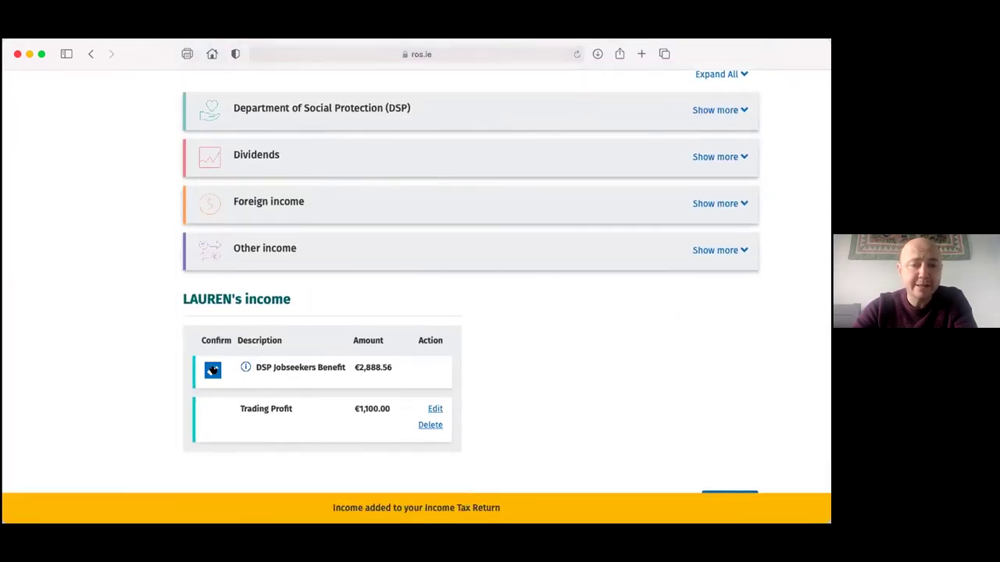
scroll(678, 415, down, 3)
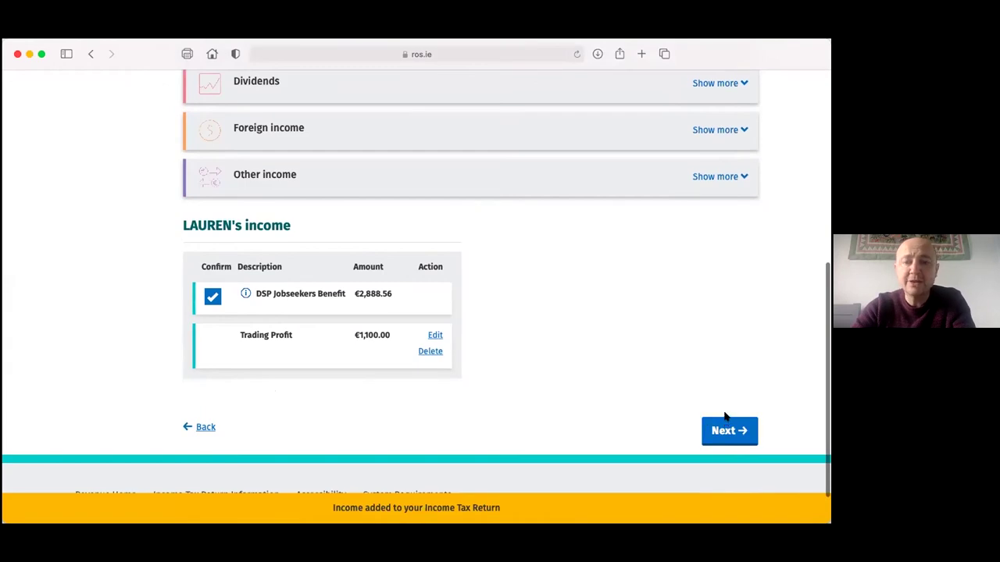
scroll(724, 420, up, 10)
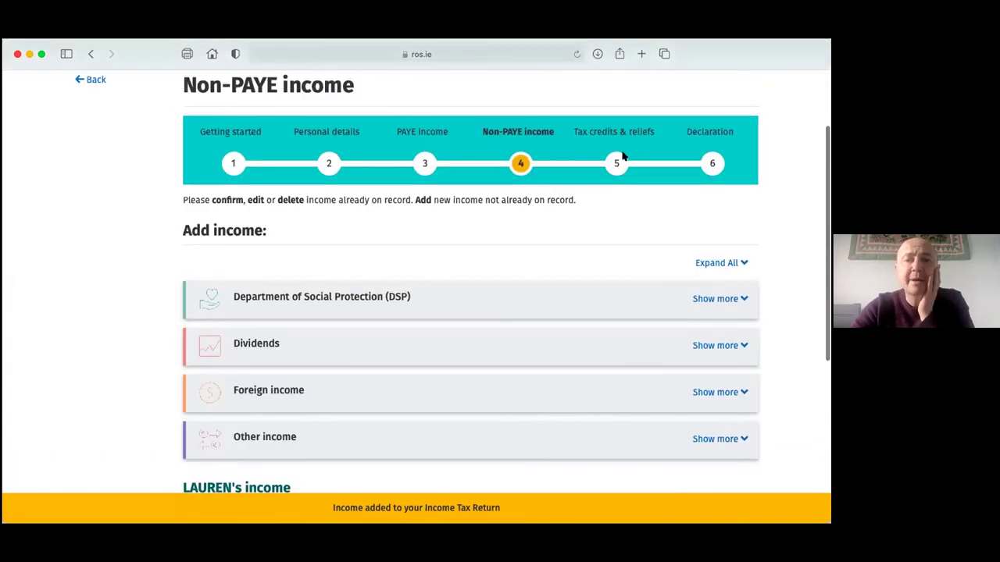
scroll(627, 219, down, 10)
click(718, 422)
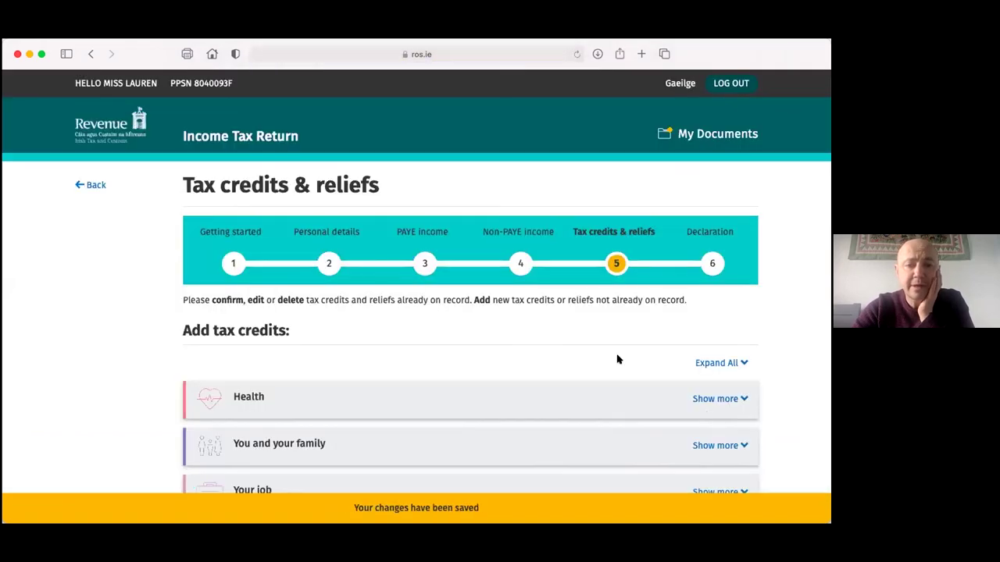
scroll(640, 343, down, 2)
click(700, 334)
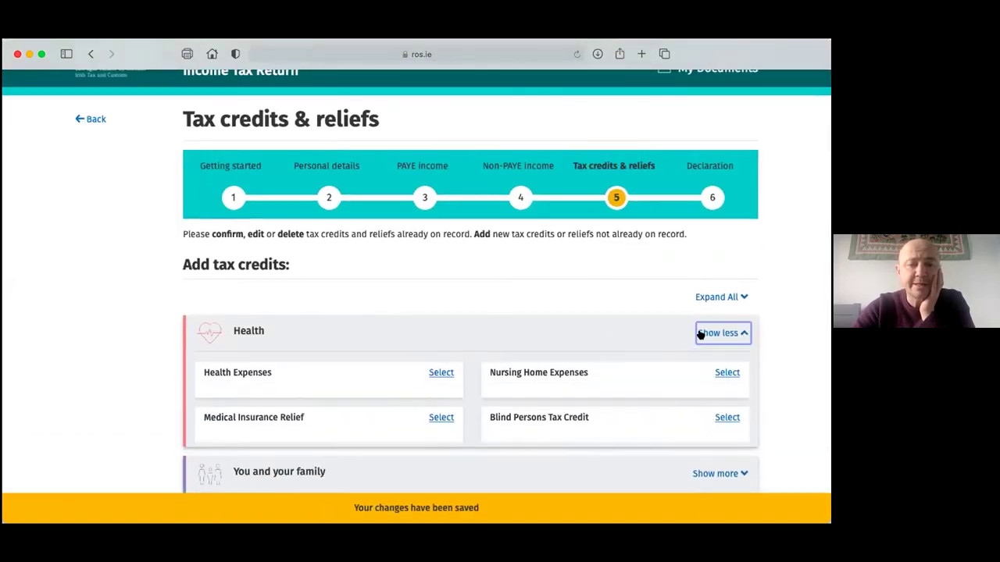
click(444, 380)
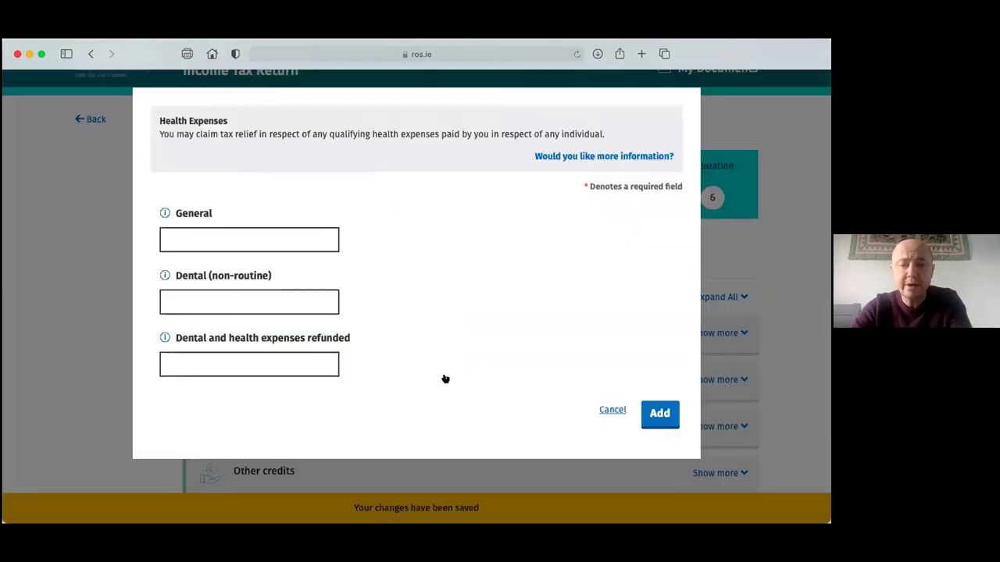
Add health expenses of 100 general, 500 dental and 50 refunded, accepting the no-receipts notice
click(259, 239)
text(100)
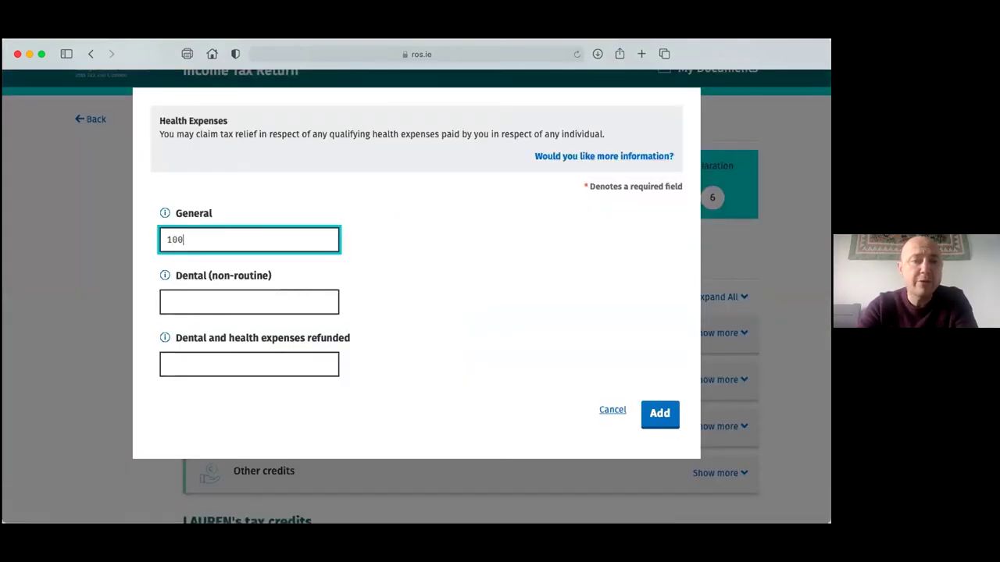
key(Tab)
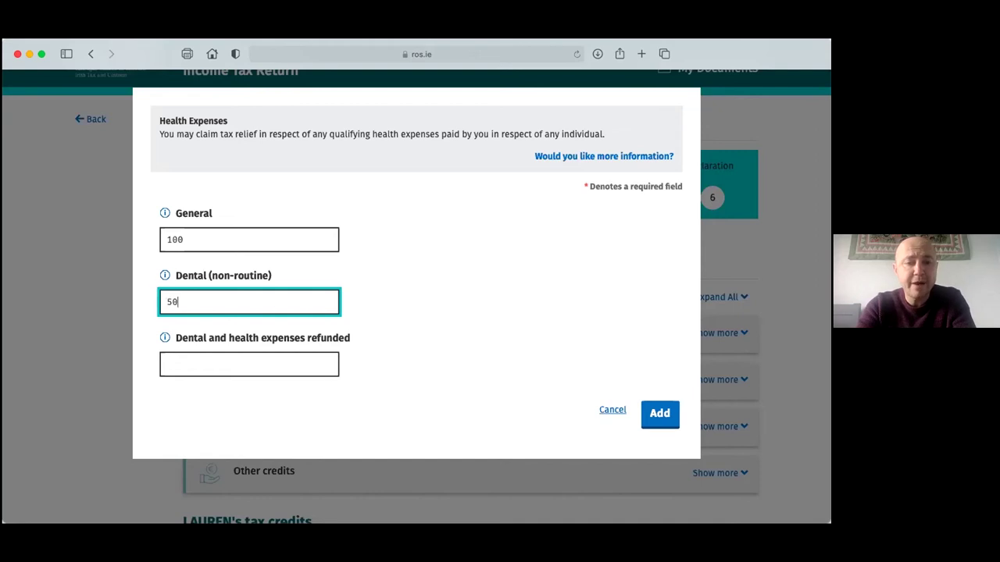
click(250, 357)
text(50)
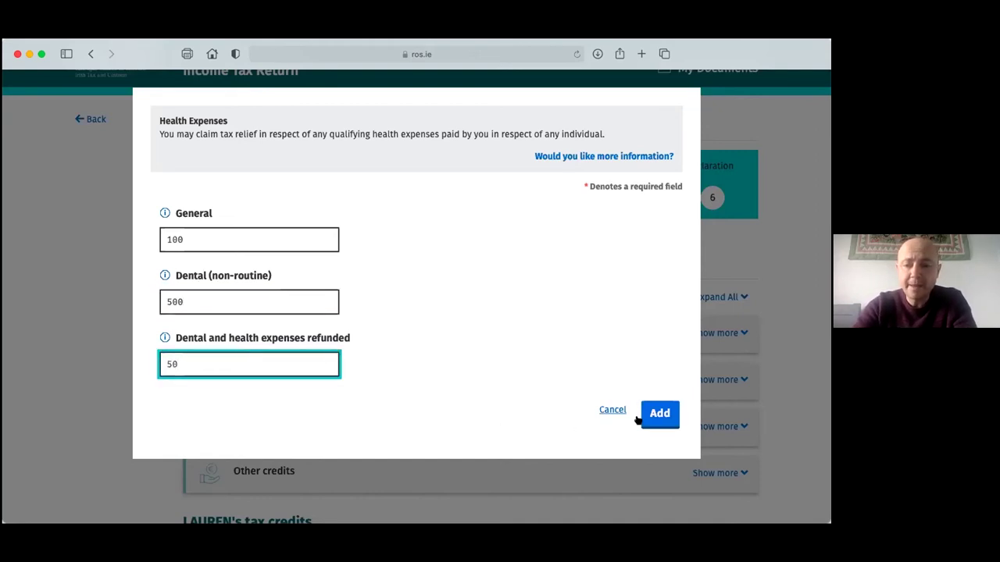
click(650, 416)
click(509, 365)
scroll(508, 367, down, 3)
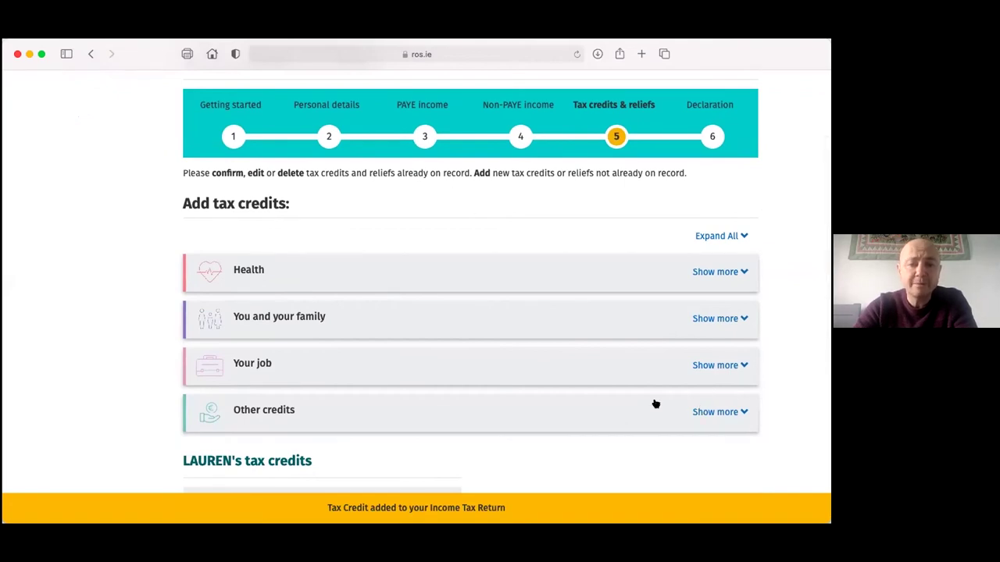
Add a €750 Flat Rate Expenses credit for freelance actors chargeable to PAYE
click(708, 412)
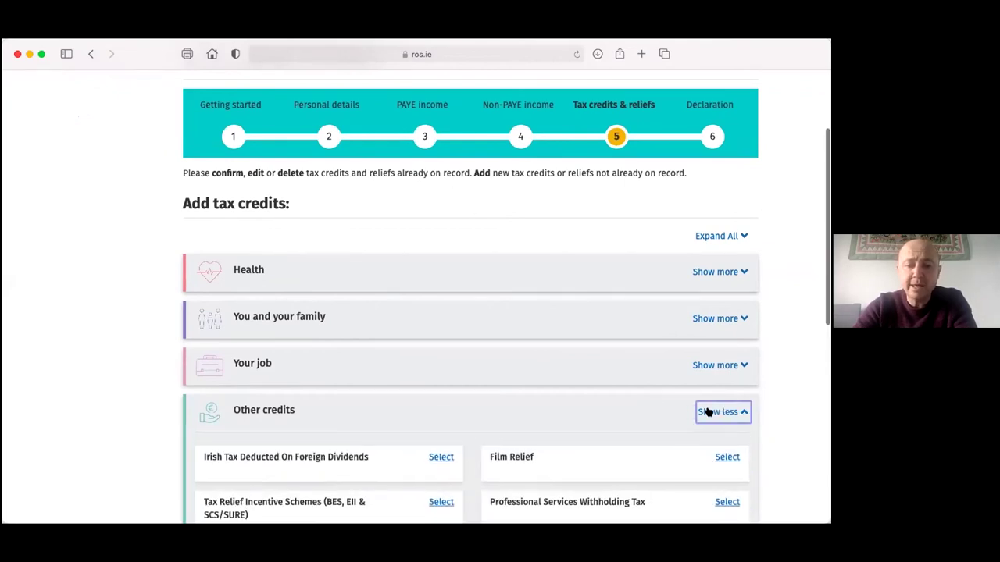
scroll(708, 413, down, 3)
scroll(707, 412, up, 1)
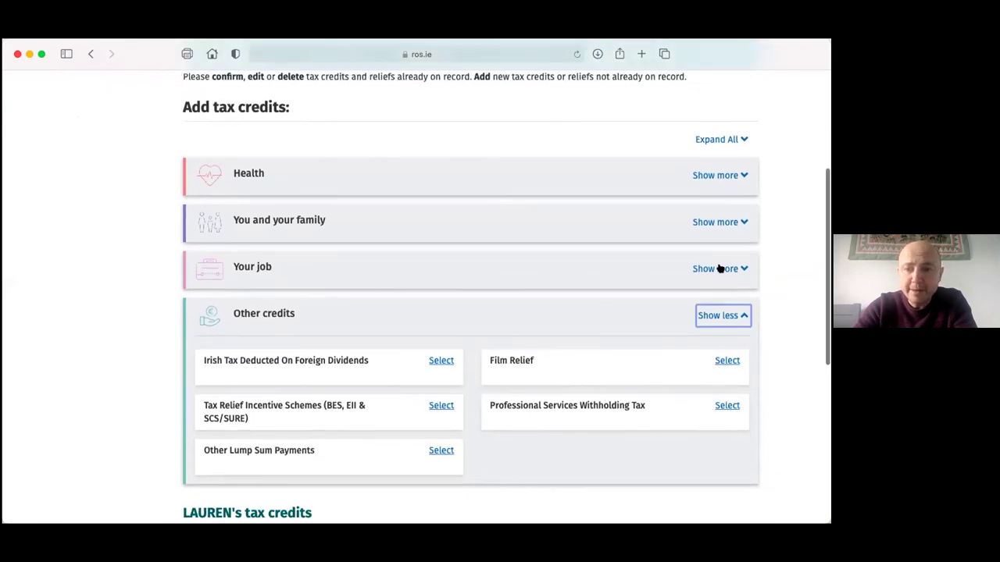
click(717, 268)
click(441, 315)
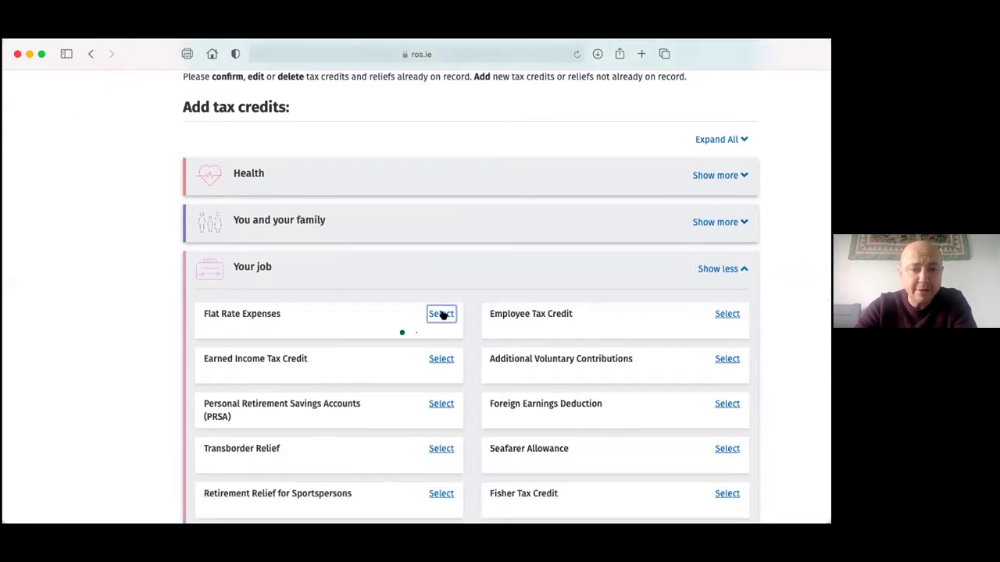
click(165, 313)
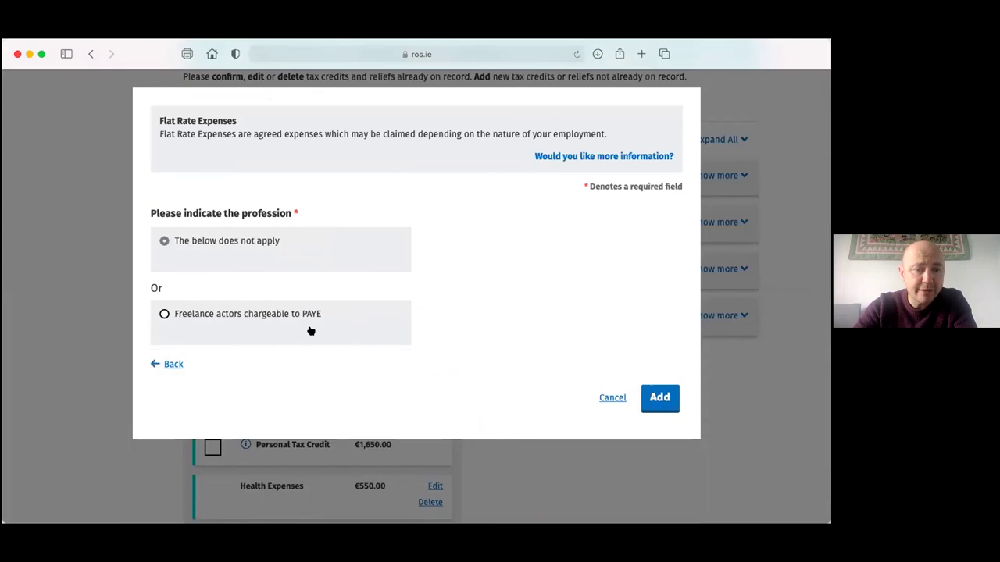
click(164, 313)
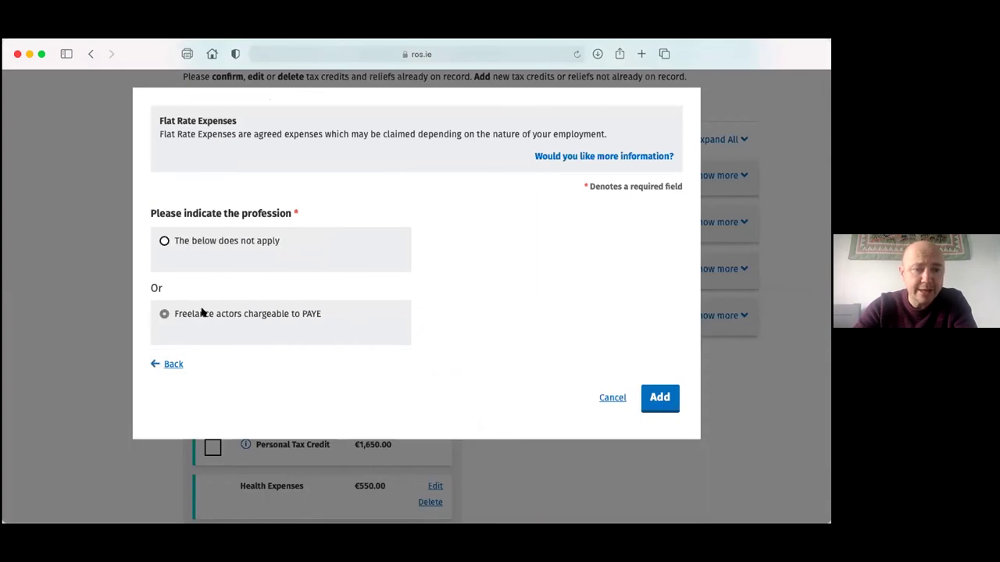
click(658, 400)
Confirm the Personal Tax Credit, then switch to the ITI presentation slides
scroll(655, 401, down, 5)
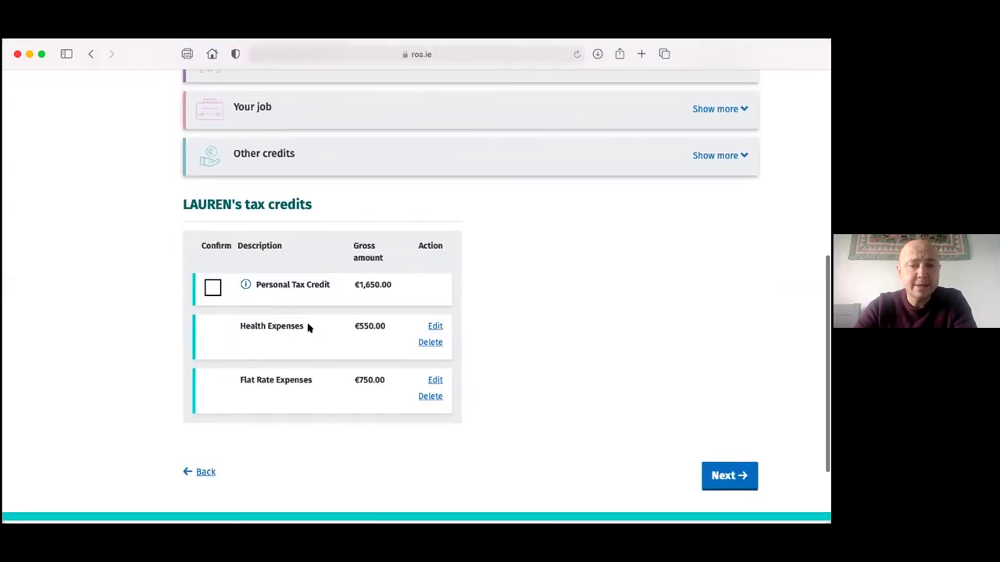
click(213, 287)
scroll(754, 382, up, 3)
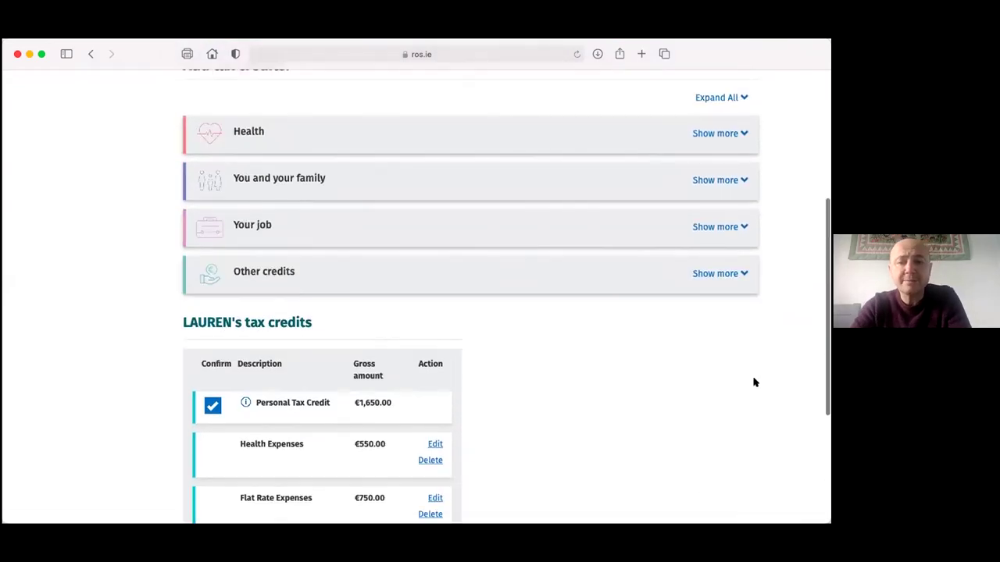
scroll(754, 382, up, 4)
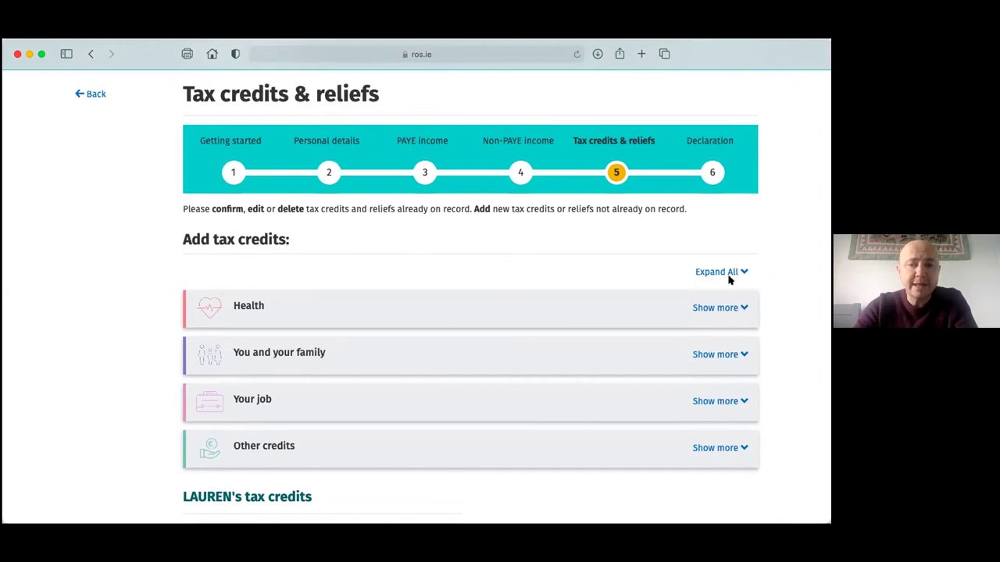
key(super+Tab)
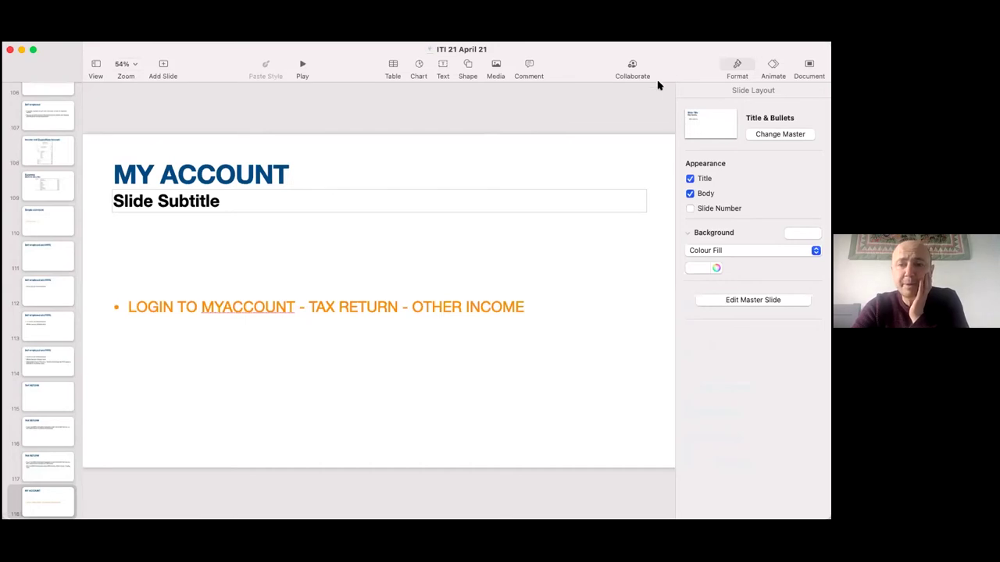
click(300, 64)
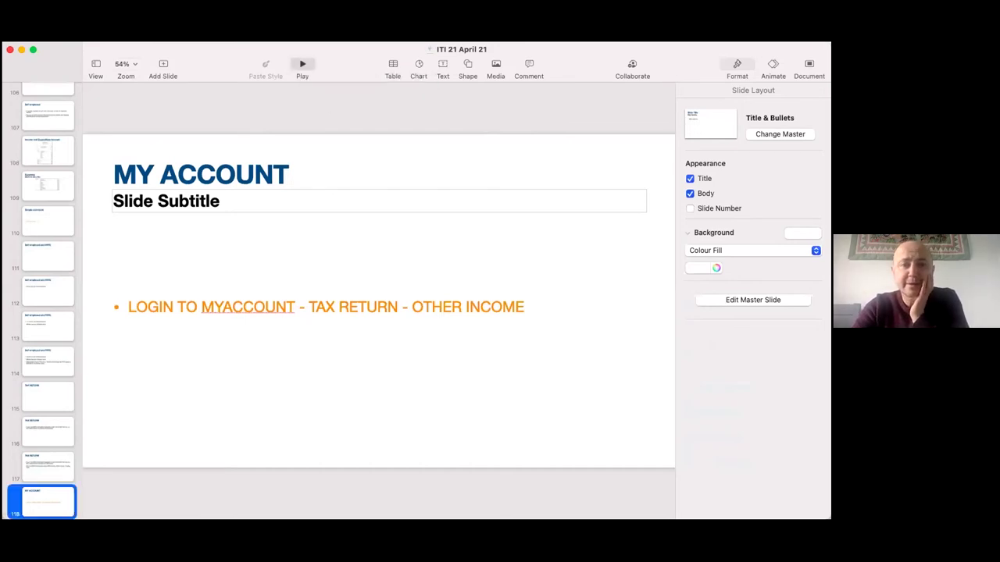
key(Right)
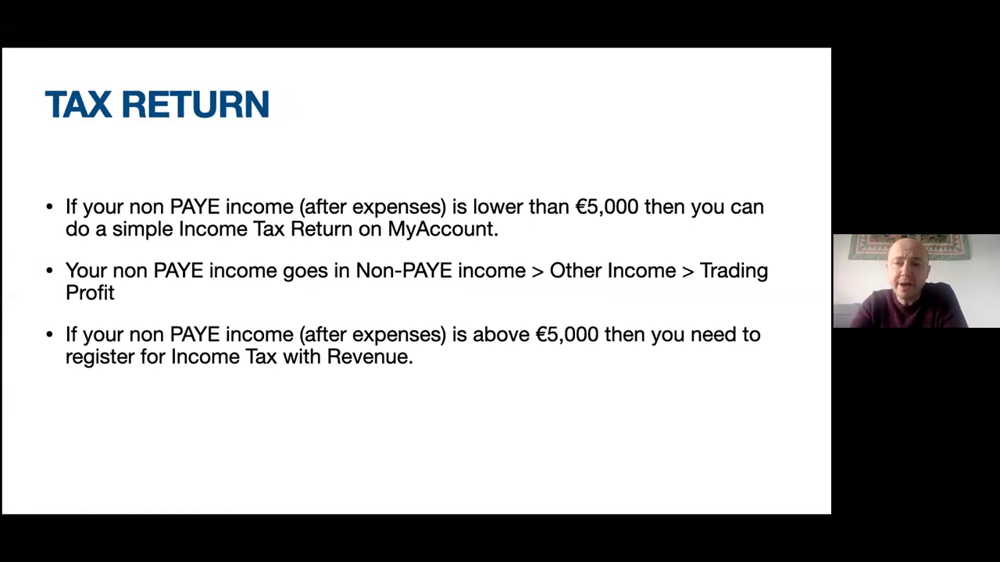
key(Right)
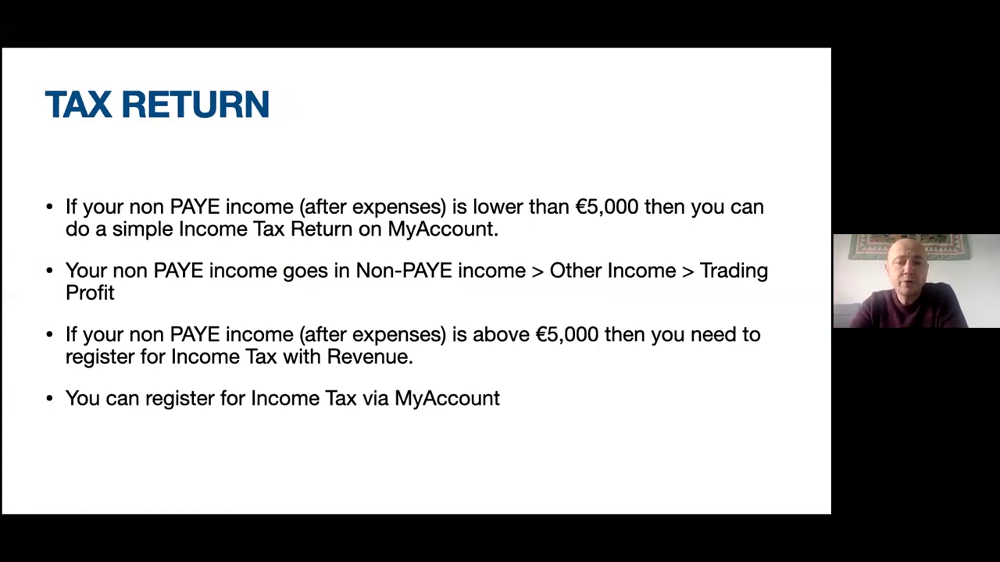
key(Escape)
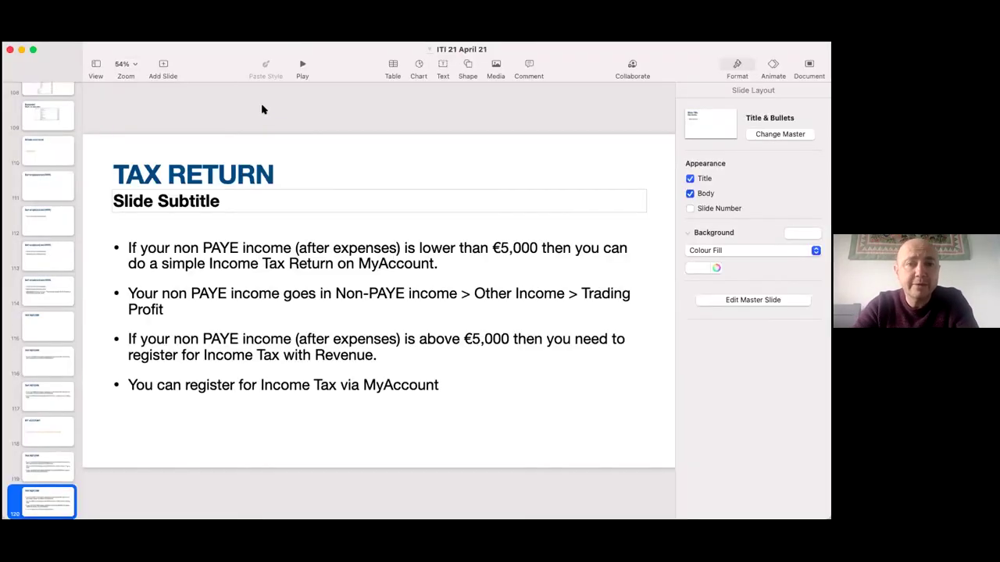
click(263, 109)
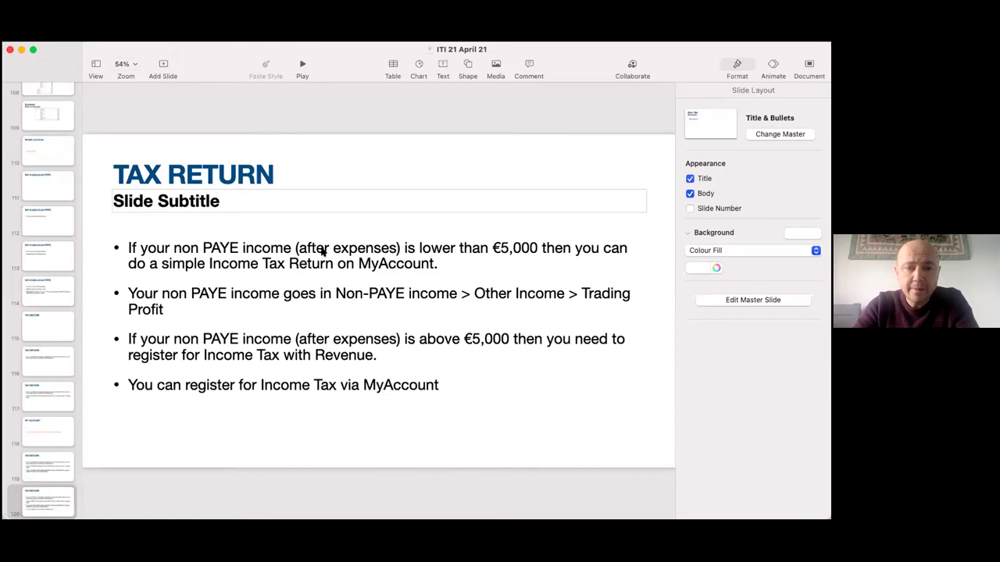
key(super+Tab)
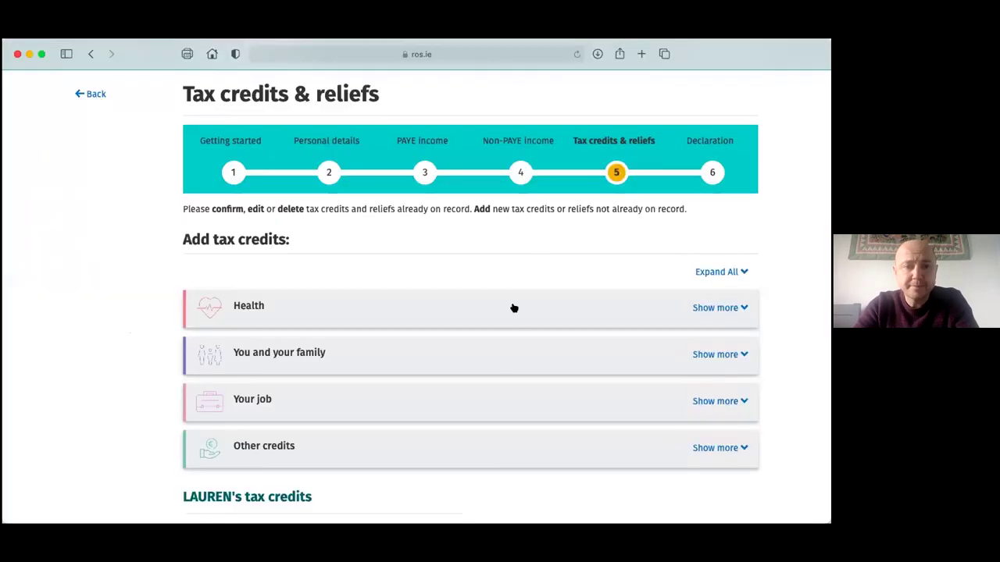
scroll(514, 307, up, 2)
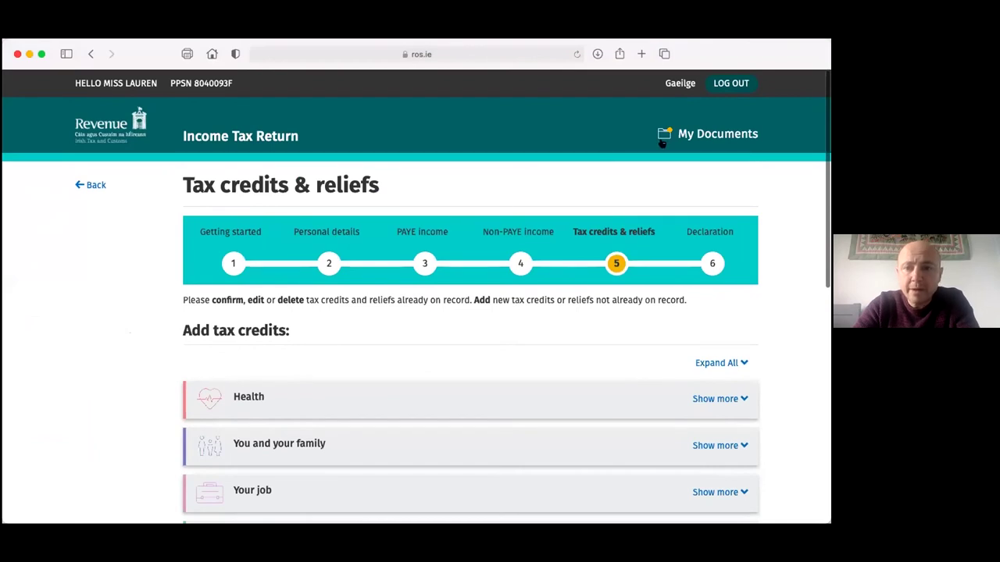
Go via My Documents back to the myAccount Tax services page and scroll to Manage My Record
click(681, 130)
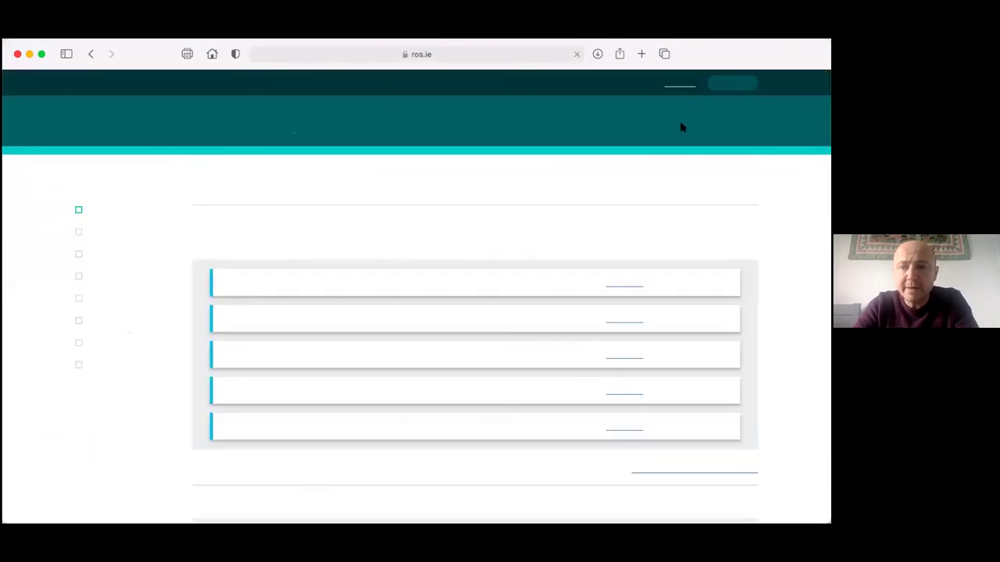
click(119, 178)
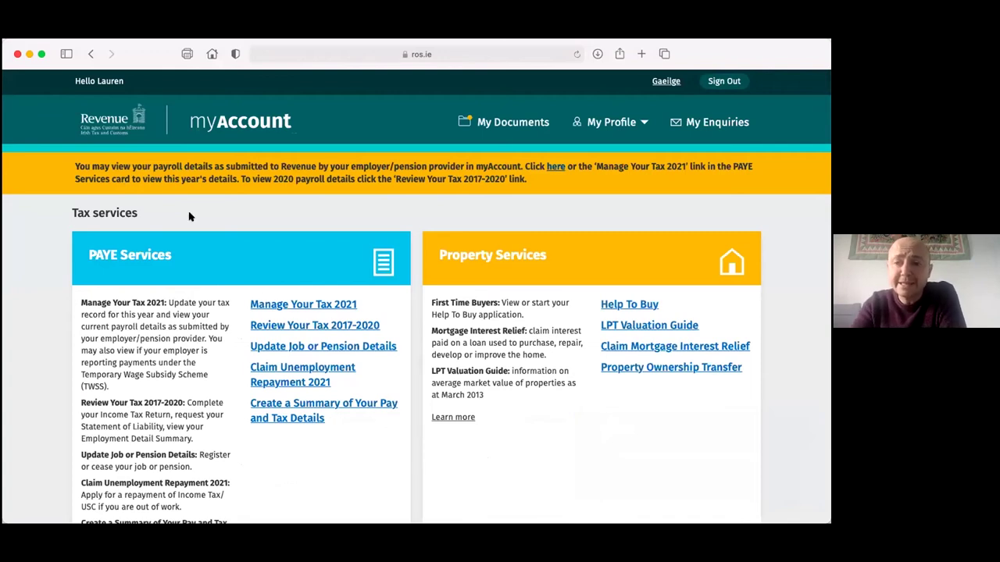
scroll(189, 216, down, 10)
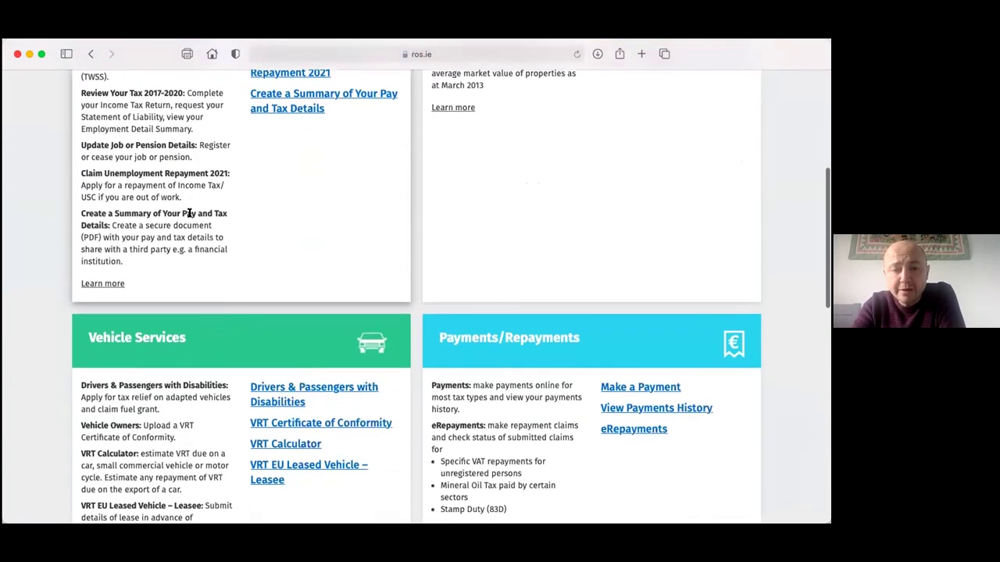
scroll(189, 217, down, 8)
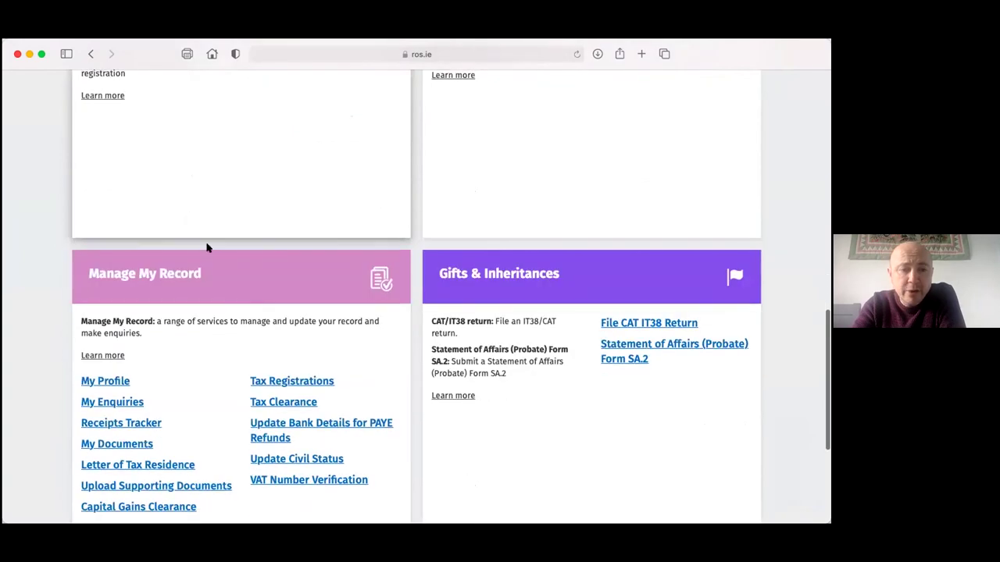
Start a new Income Tax registration with a business start date of 01/01/2020
click(275, 382)
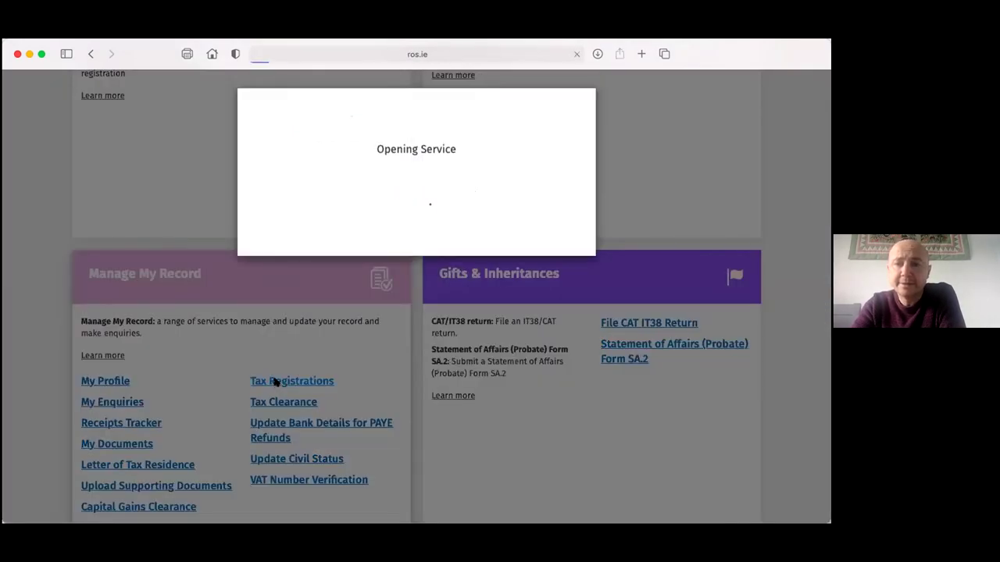
click(388, 264)
click(254, 341)
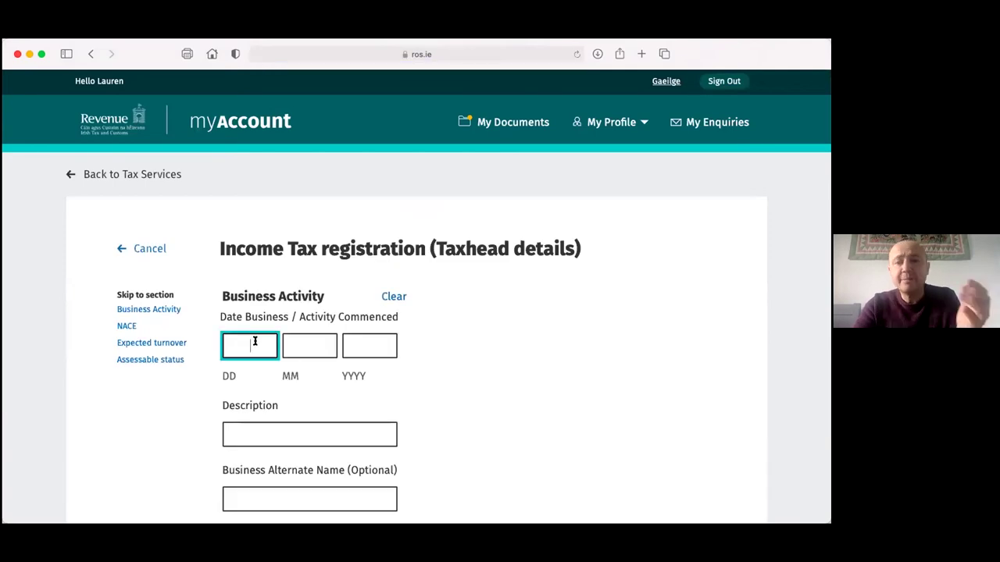
text(01)
key(Tab)
text(01)
key(Tab)
text(2020)
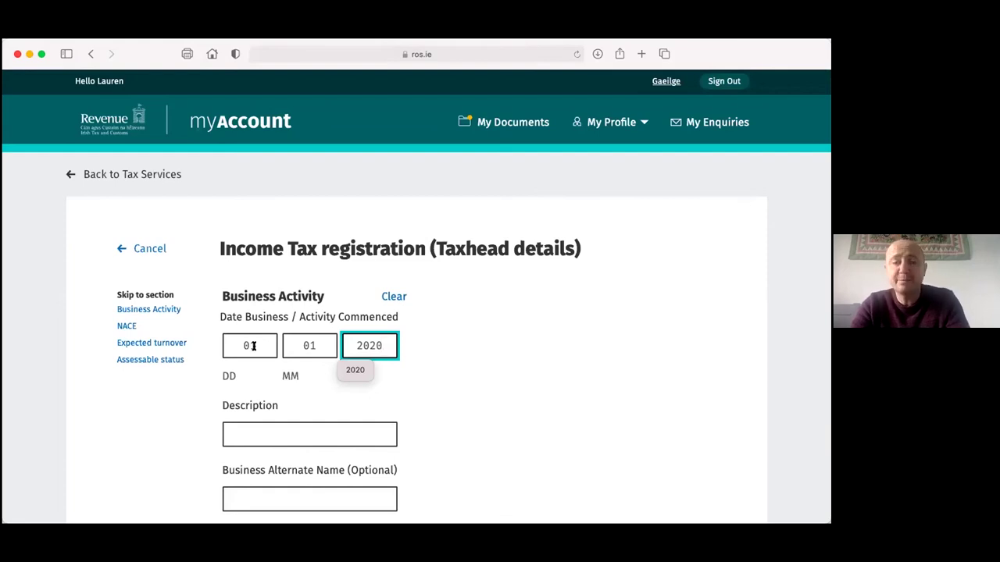
Enter the business description 'Acting' and bring up the NACE Code Search
scroll(253, 348, down, 1)
click(260, 397)
text(Acting)
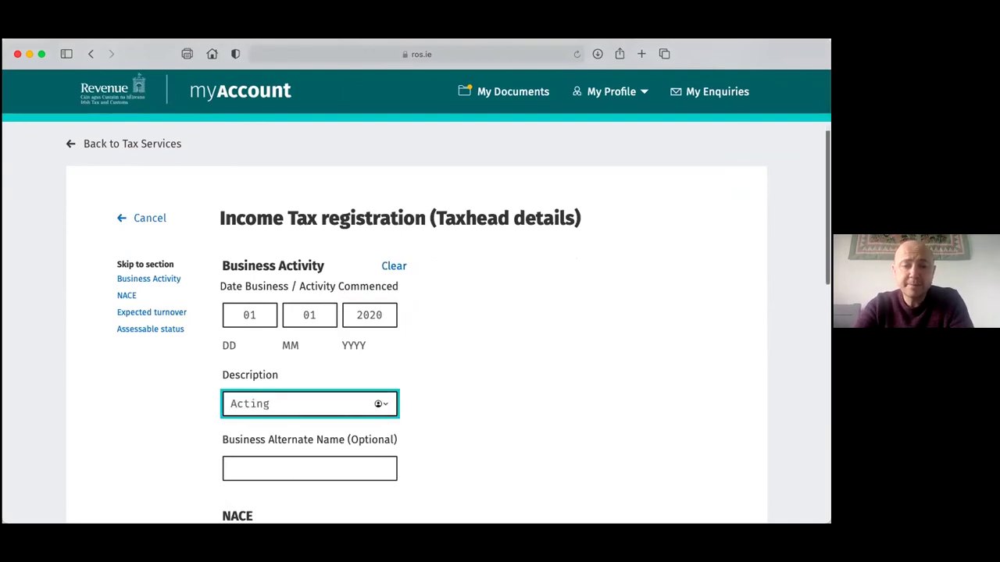
scroll(266, 437, down, 3)
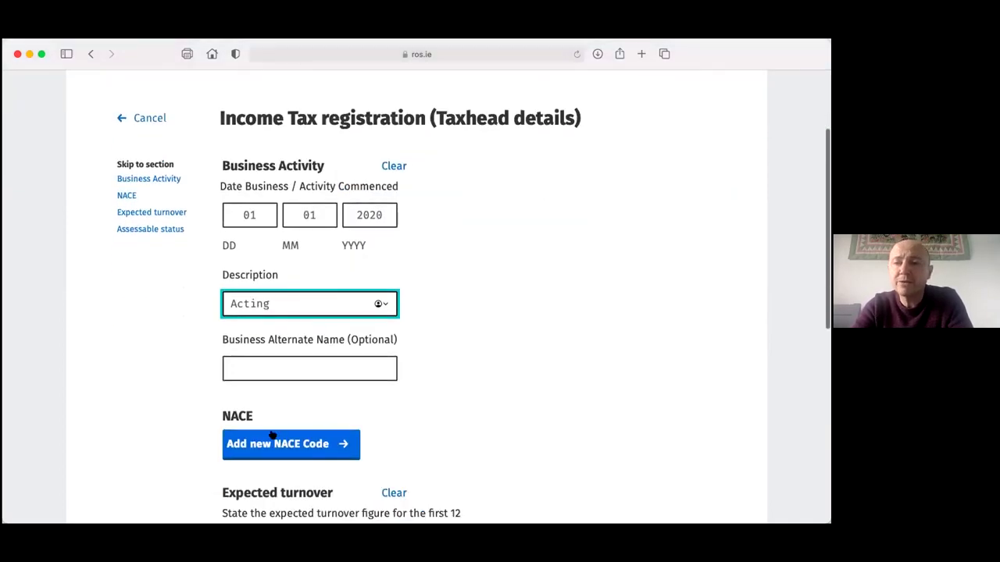
scroll(272, 436, down, 1)
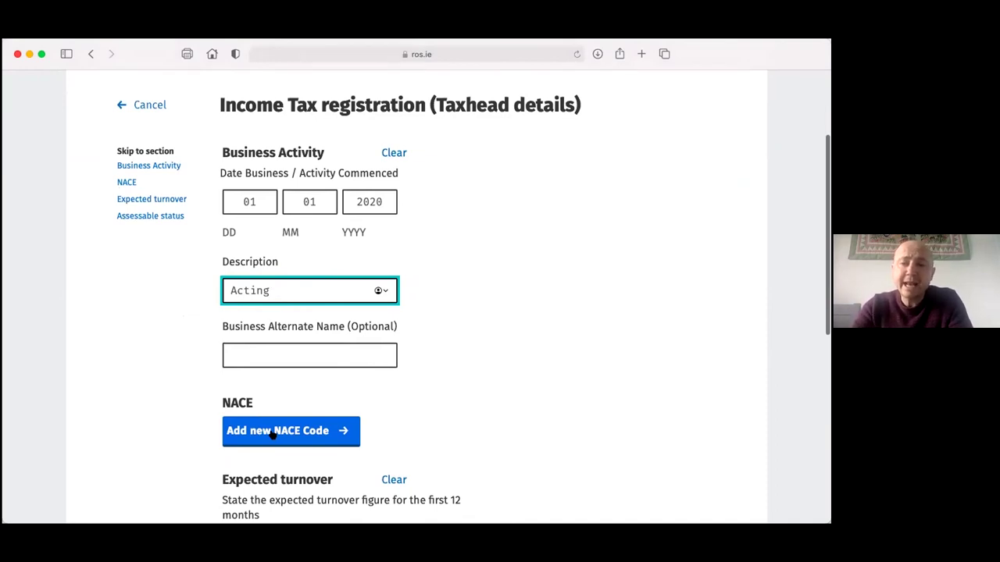
click(273, 433)
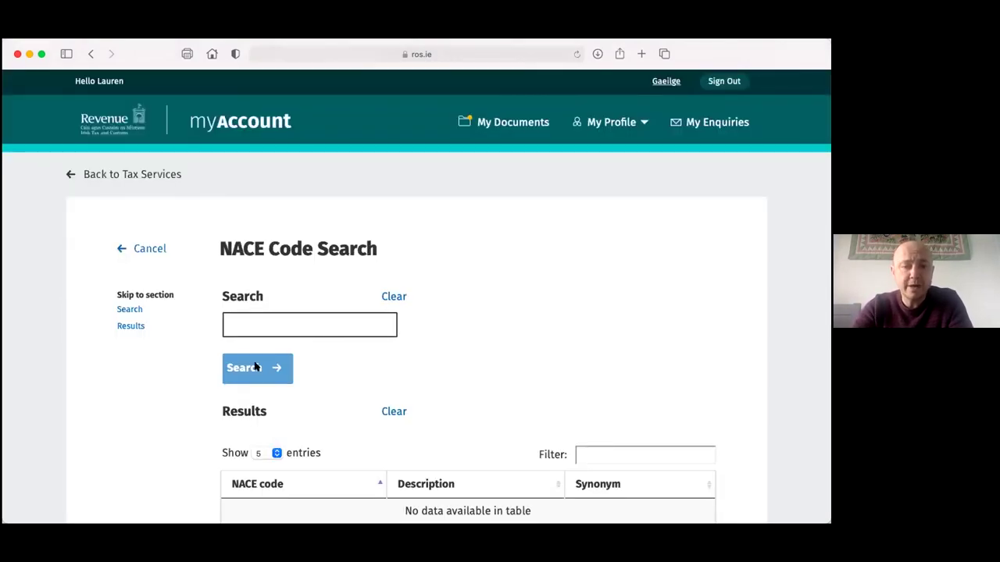
Search the NACE codes for 'artist'
scroll(247, 320, down, 4)
scroll(246, 321, up, 4)
click(247, 323)
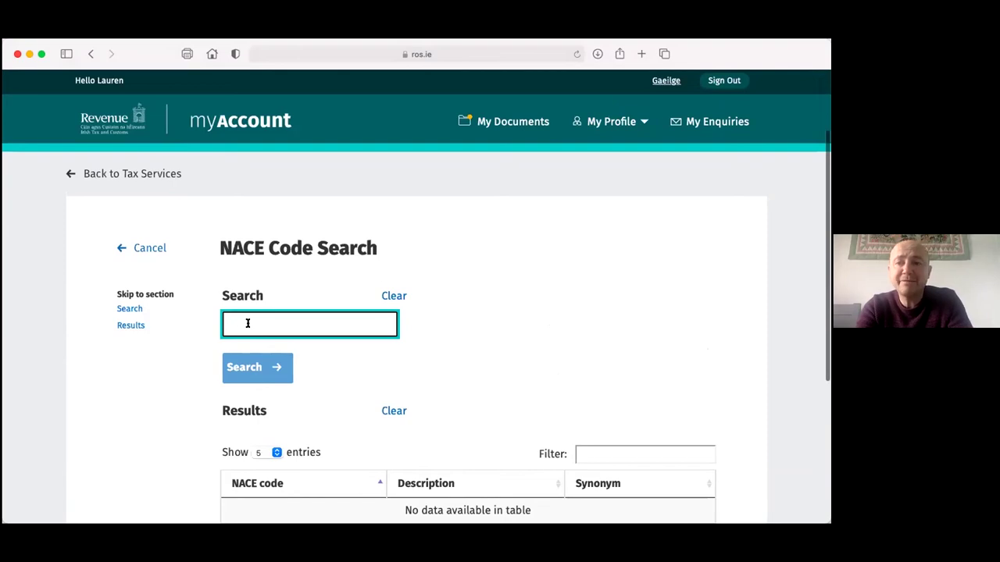
text(artist)
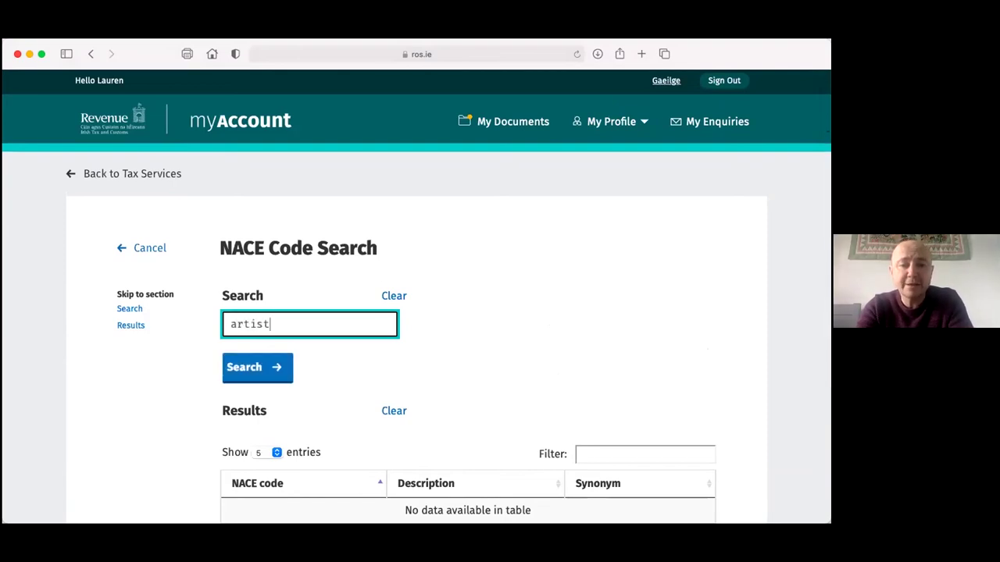
click(239, 367)
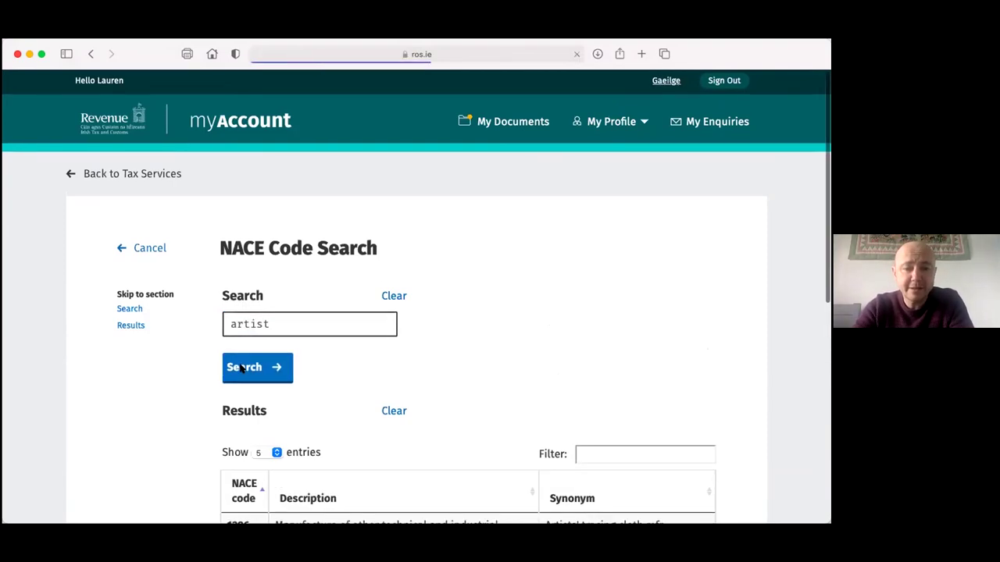
Find 9003 Artistic creation, Artist (own account) in the results and save it to the form
scroll(241, 368, down, 3)
scroll(241, 367, down, 3)
scroll(242, 368, down, 1)
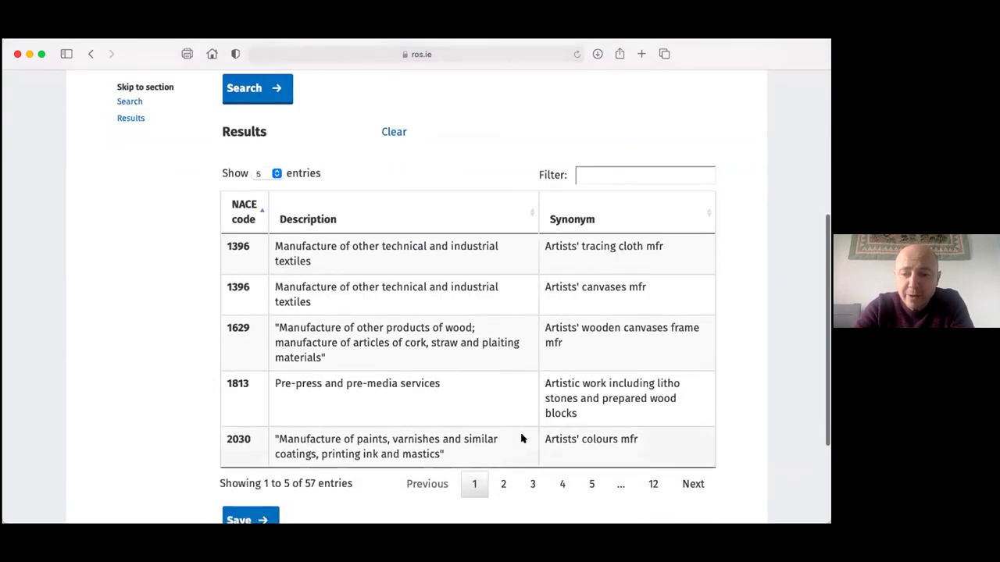
click(653, 485)
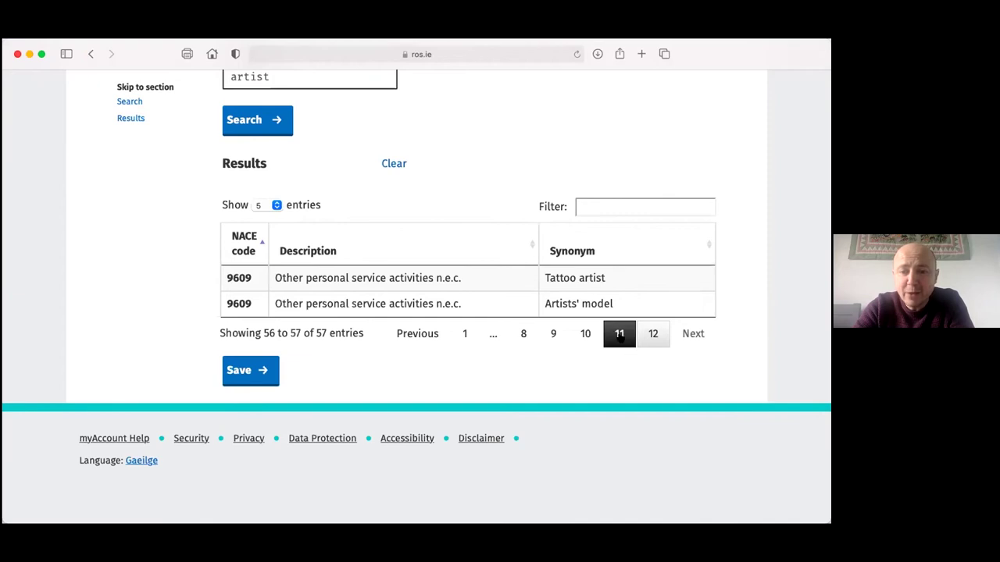
click(620, 334)
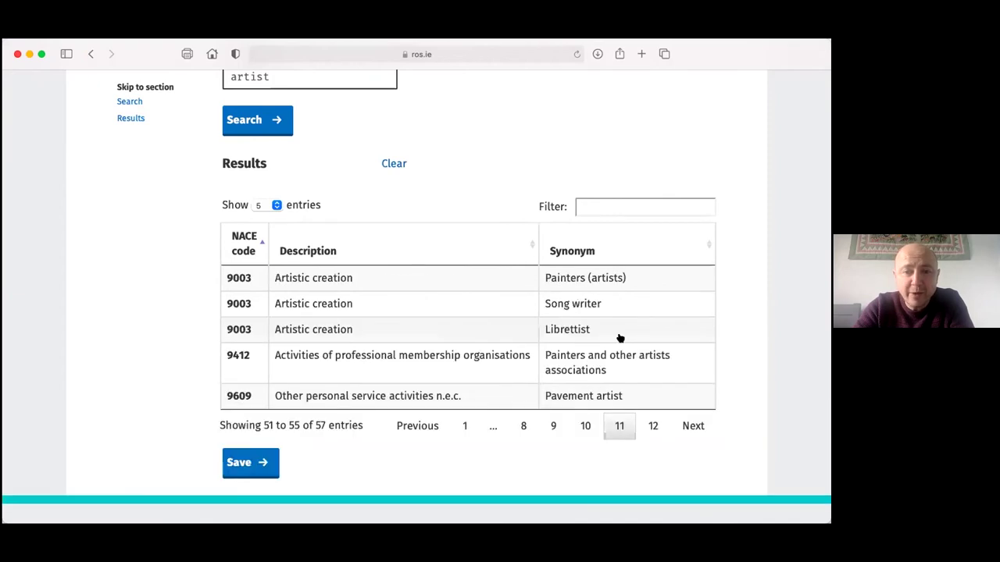
click(585, 426)
click(617, 411)
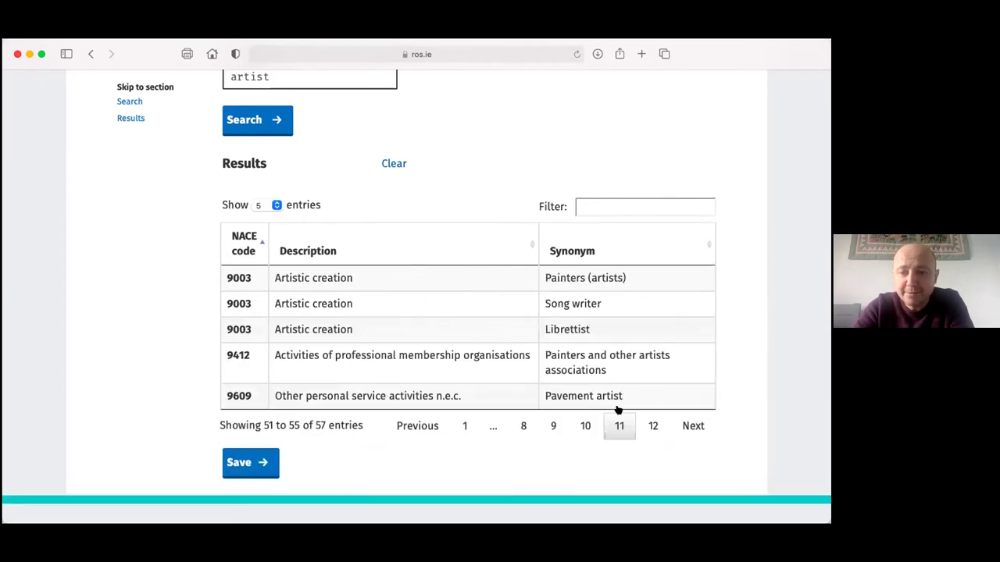
click(553, 425)
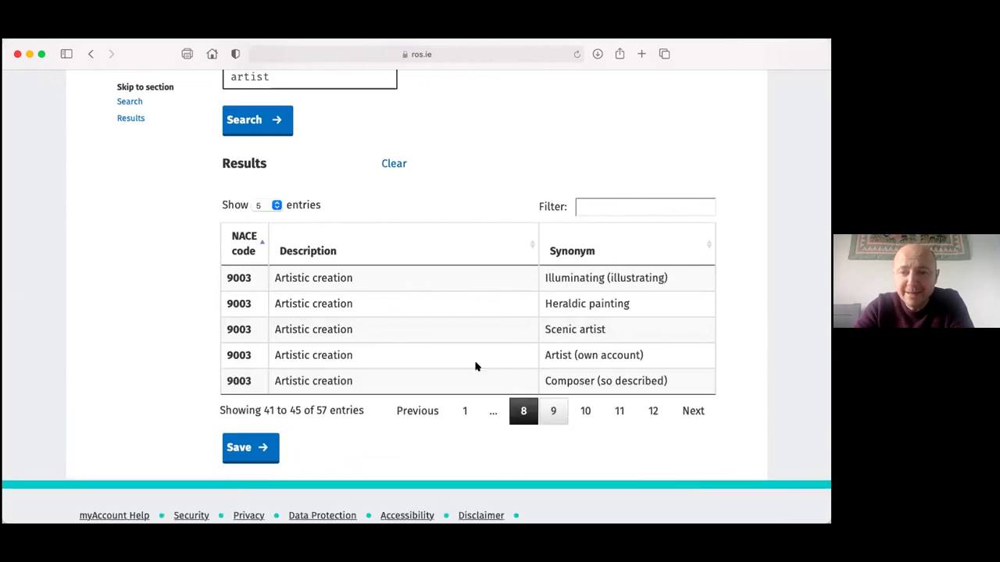
click(334, 355)
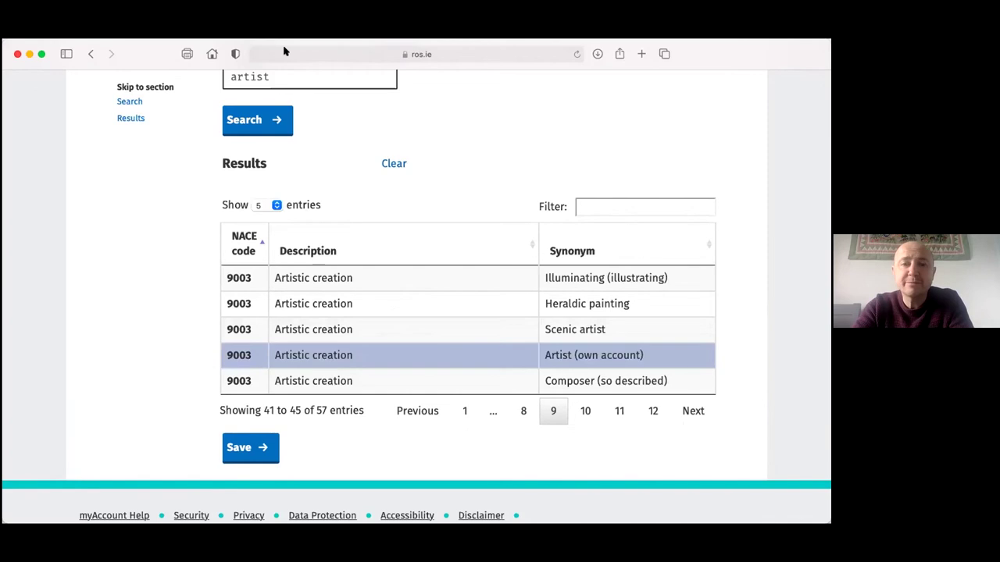
click(250, 455)
scroll(263, 335, down, 1)
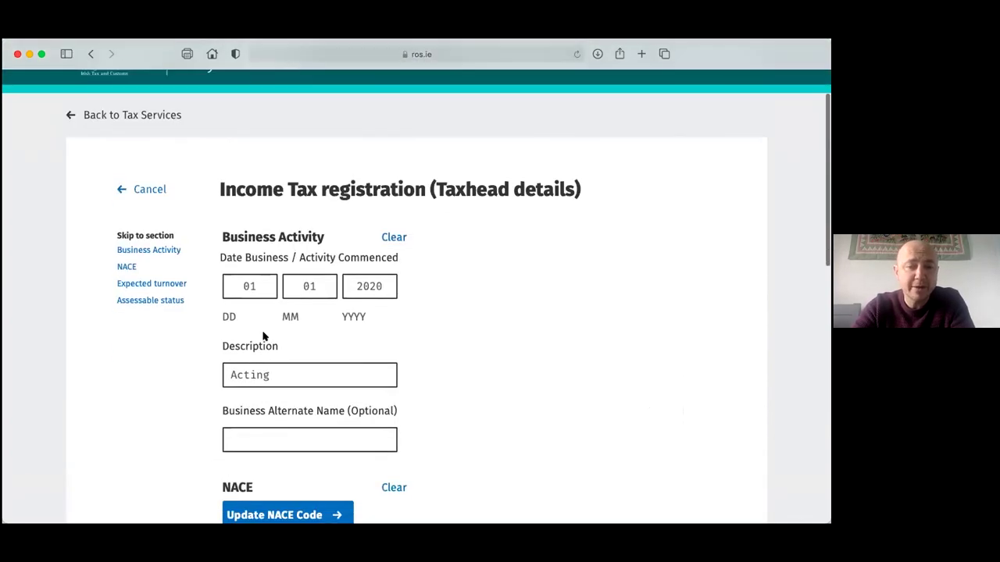
Enter 15000 as the expected turnover
scroll(263, 336, down, 2)
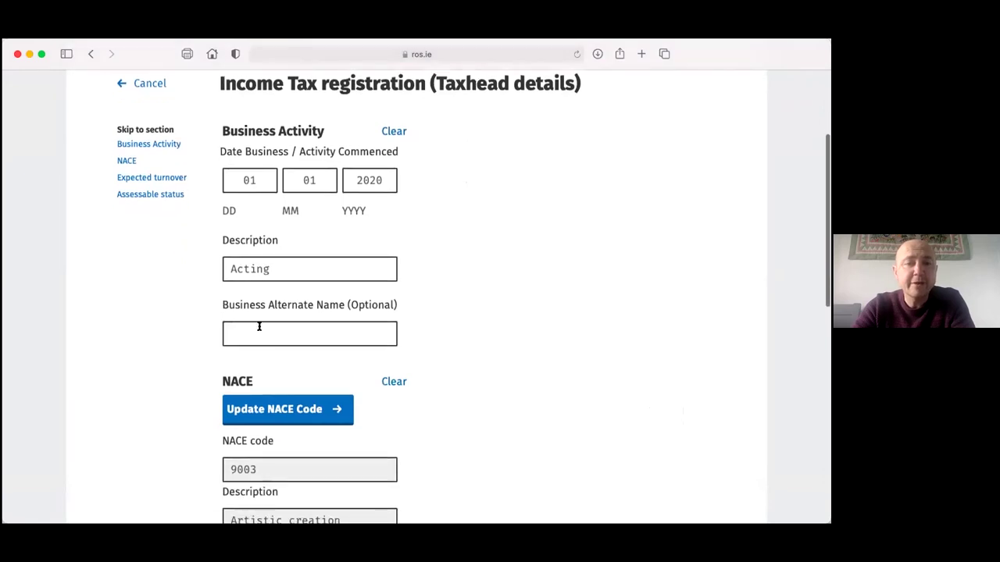
scroll(257, 337, down, 5)
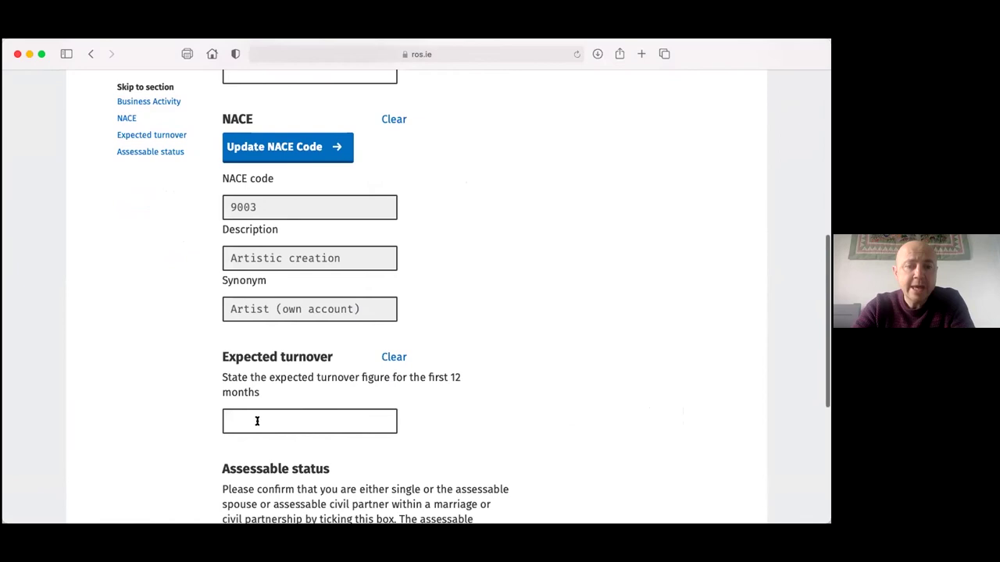
click(257, 420)
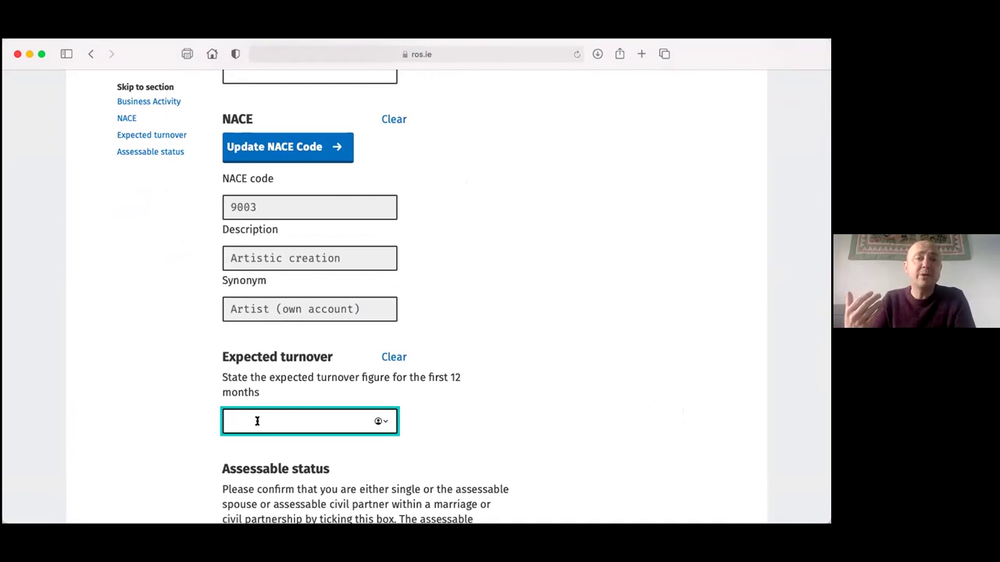
text(15000)
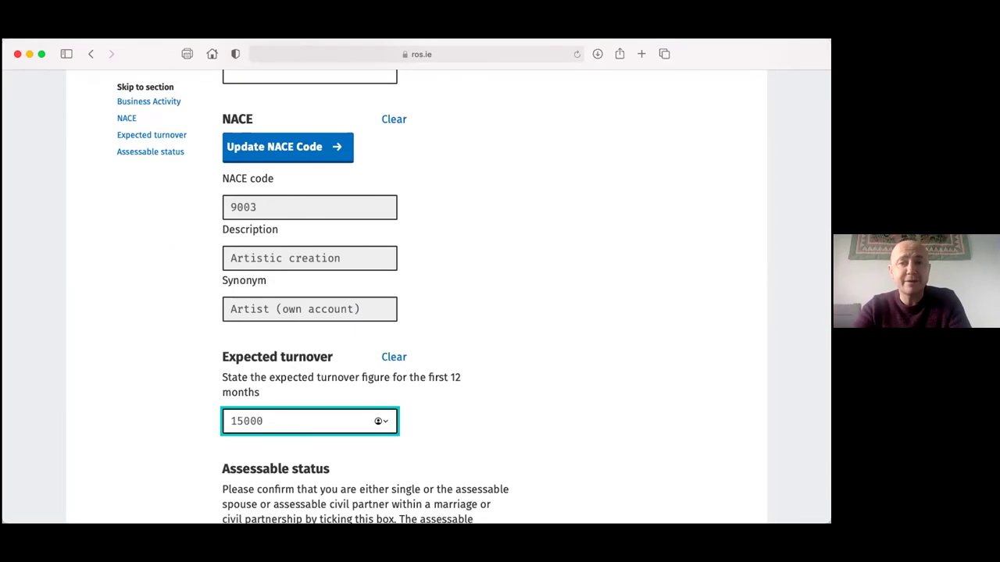
Remove a stray 'S' accidentally typed into the business description
scroll(356, 440, down, 2)
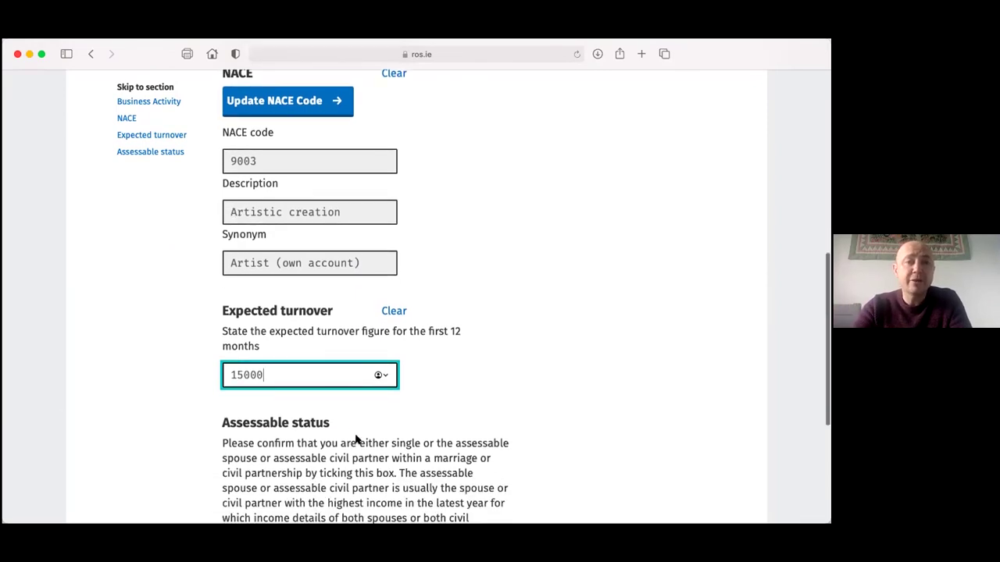
scroll(355, 440, down, 3)
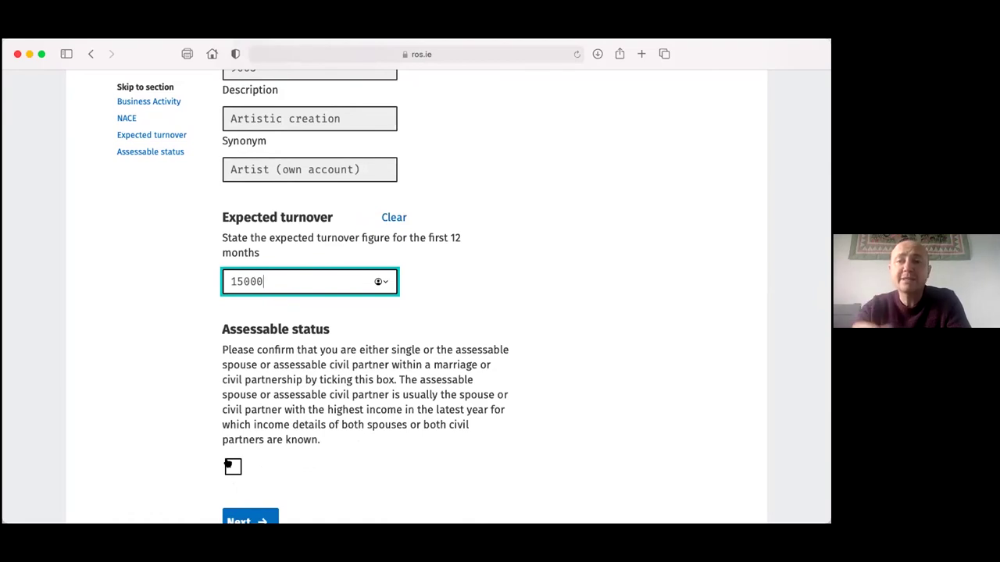
scroll(230, 464, up, 5)
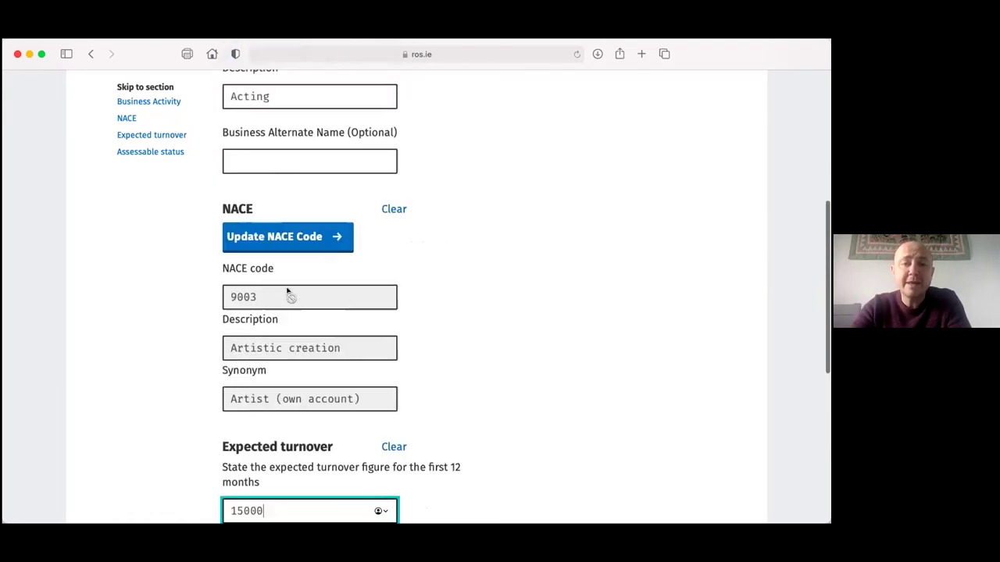
scroll(288, 293, up, 2)
click(229, 195)
text(S)
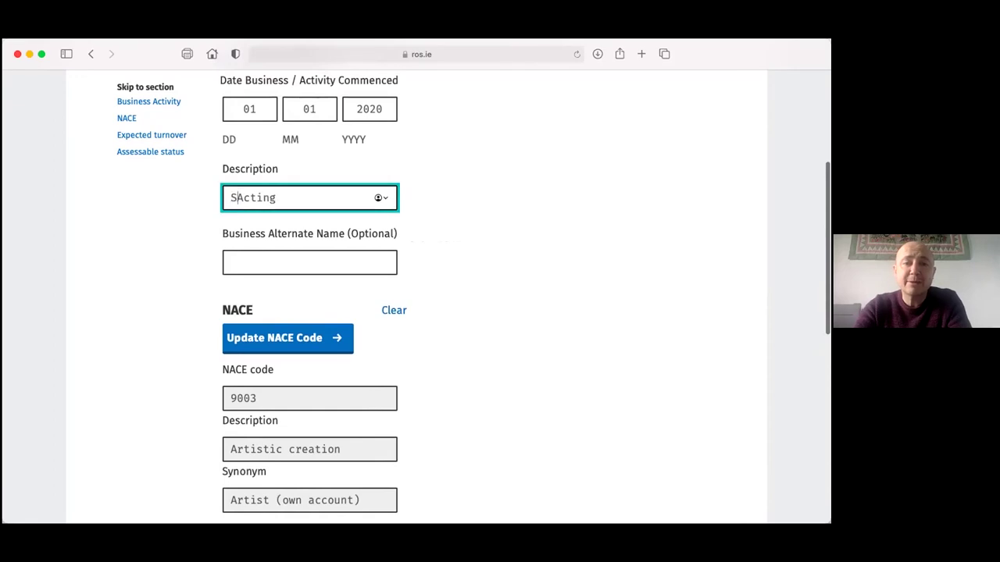
key(BackSpace)
Confirm the assessable status and continue to the Business details page
scroll(232, 196, down, 9)
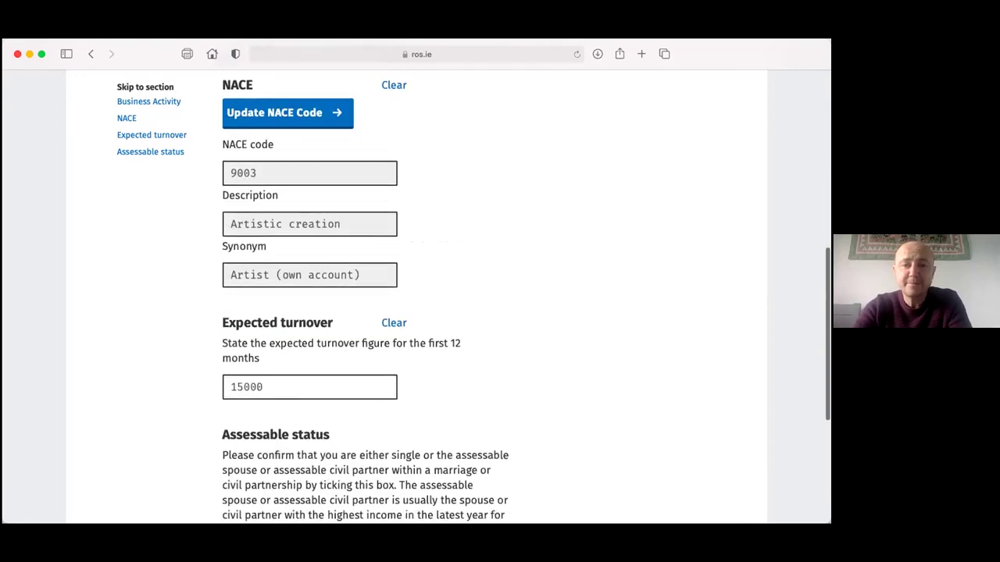
click(232, 389)
click(250, 447)
scroll(252, 448, down, 3)
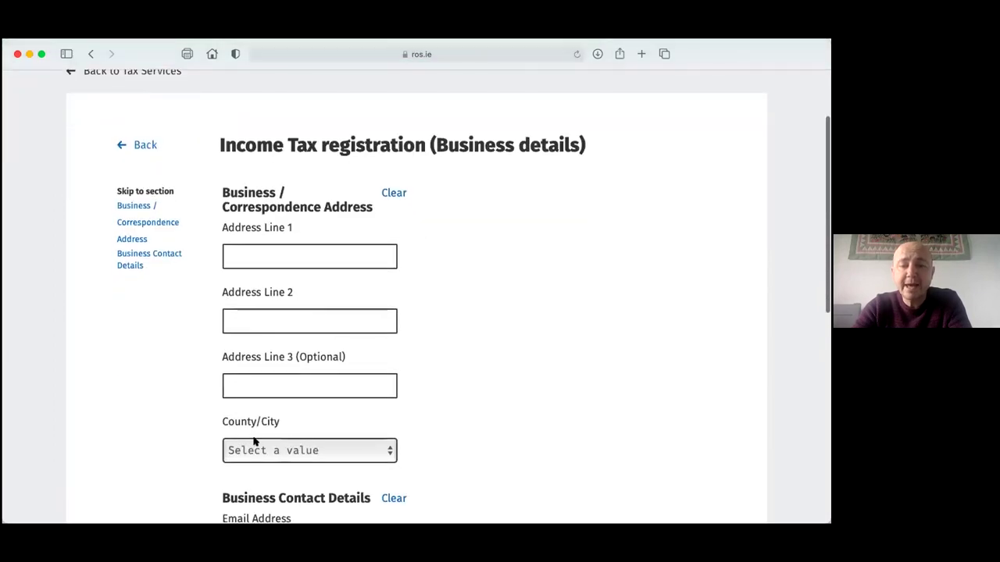
scroll(277, 317, down, 10)
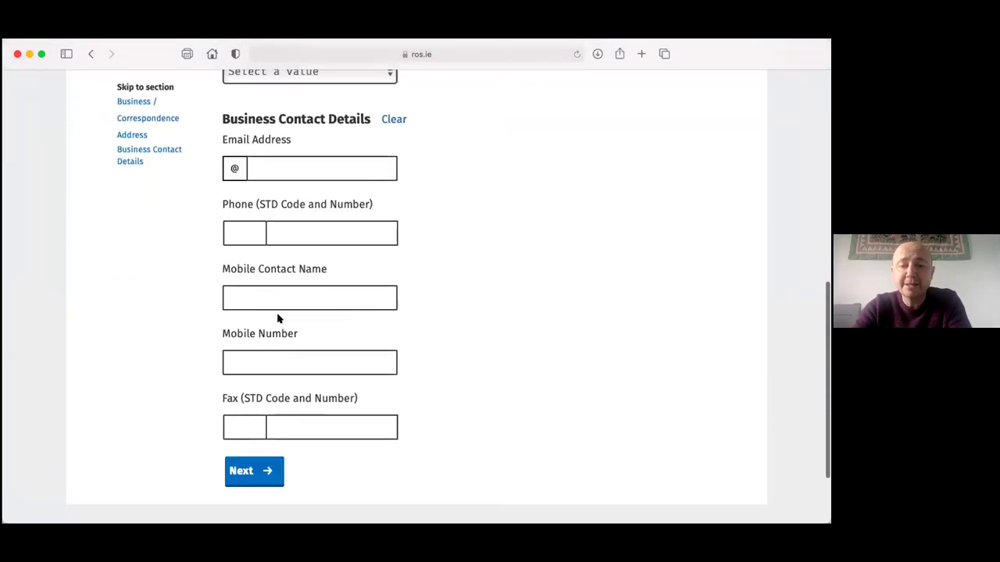
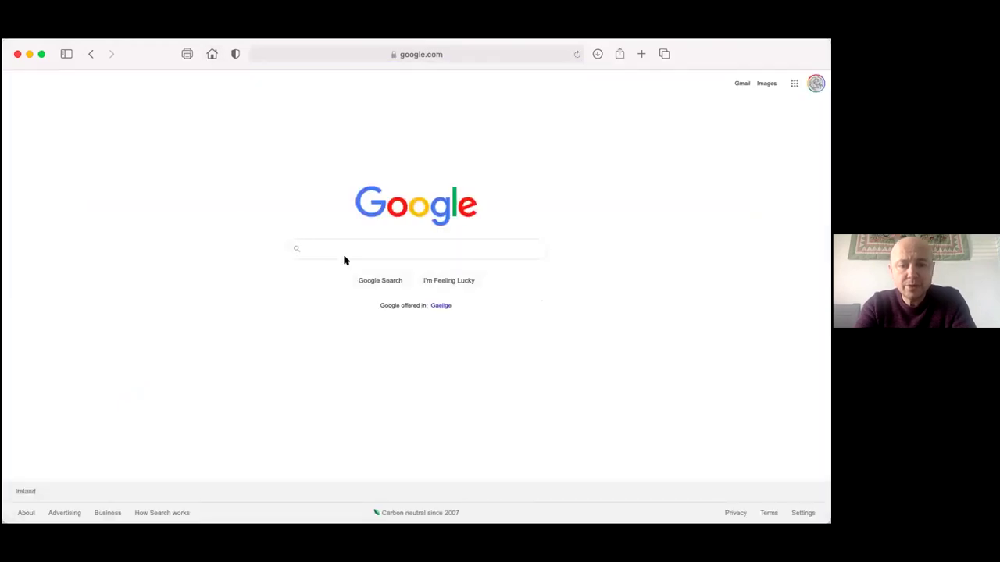
Search Google for 'register for ros' and open the ROS Registration result
text(register for ros)
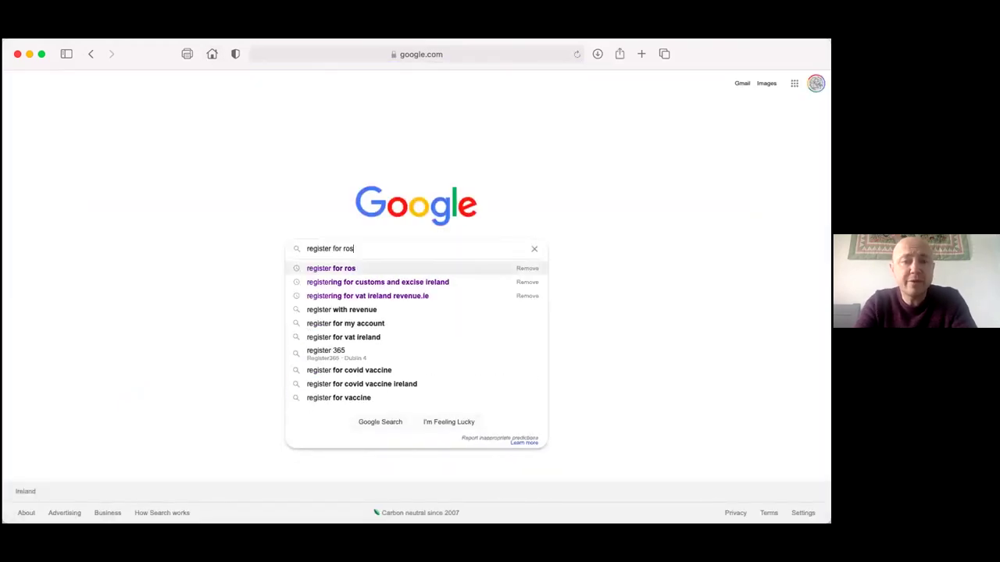
key(Return)
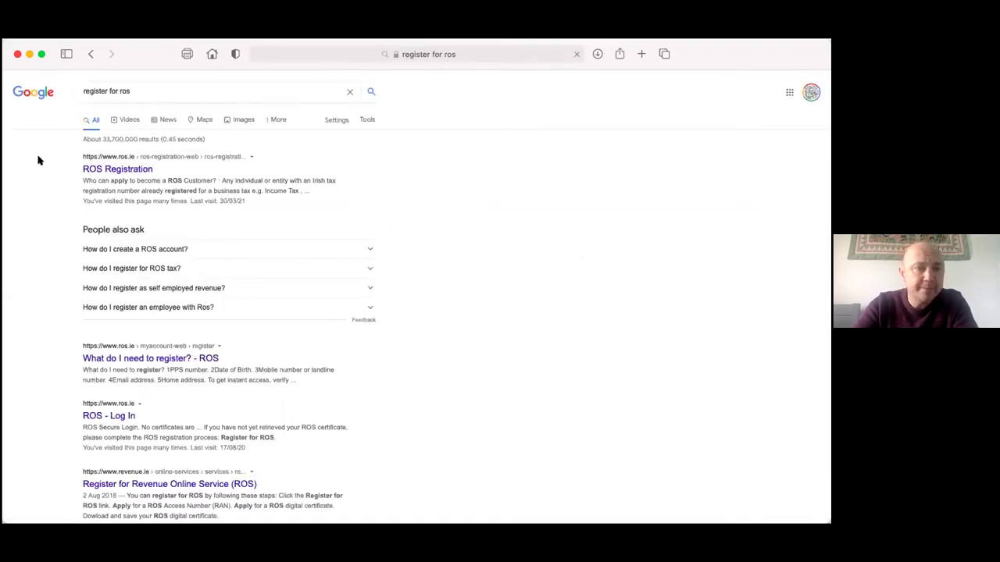
click(87, 170)
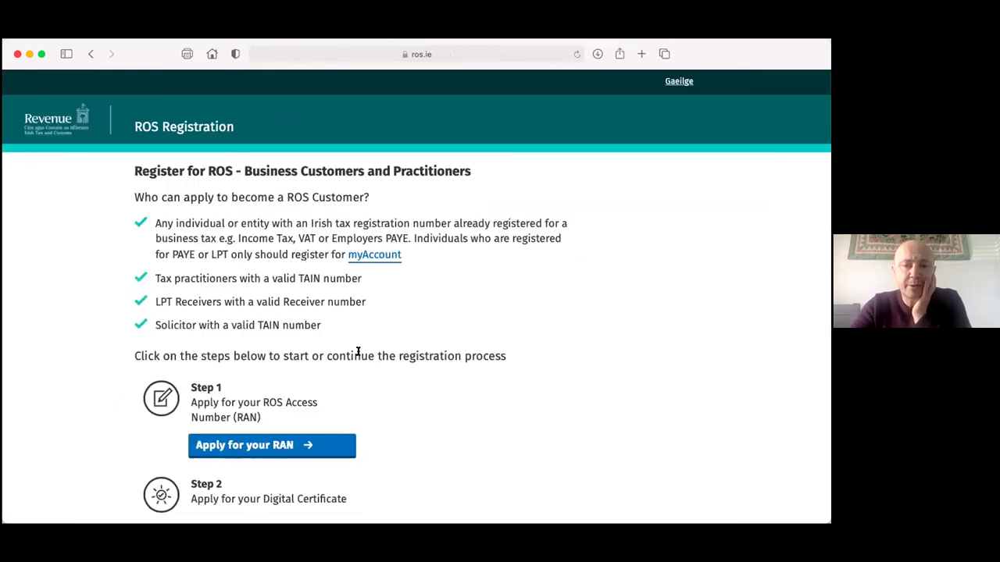
Start a ROS Access Number application as An Individual or Company
click(289, 451)
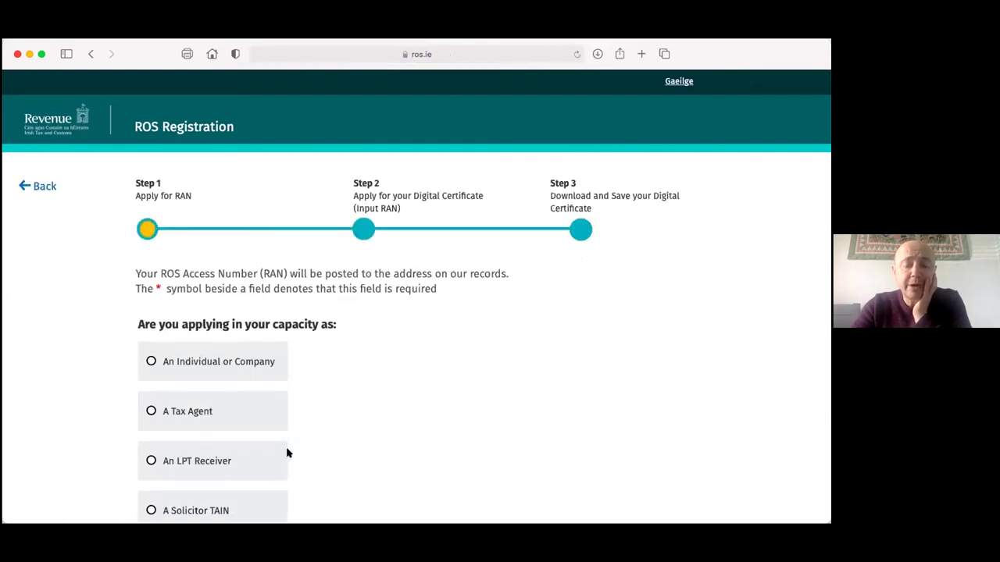
click(152, 361)
scroll(150, 359, down, 3)
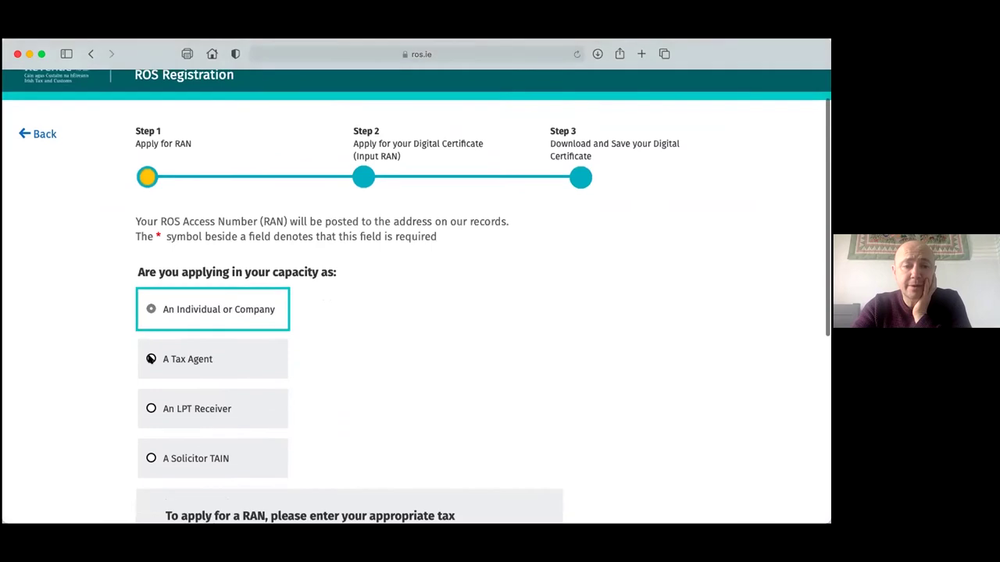
scroll(156, 402, down, 2)
Choose Income Tax, enter the registration number and submit the RAN application
click(234, 408)
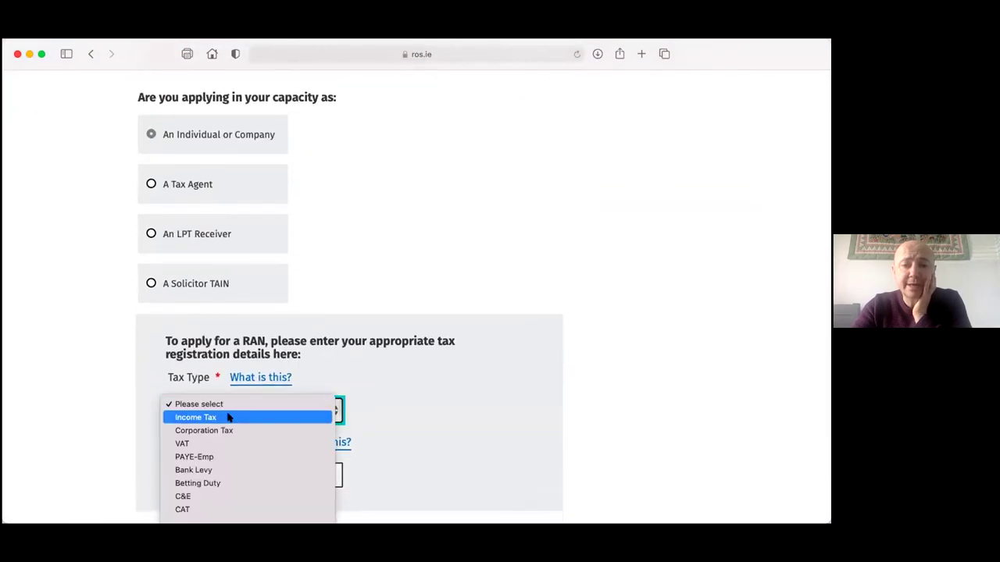
click(228, 418)
click(205, 471)
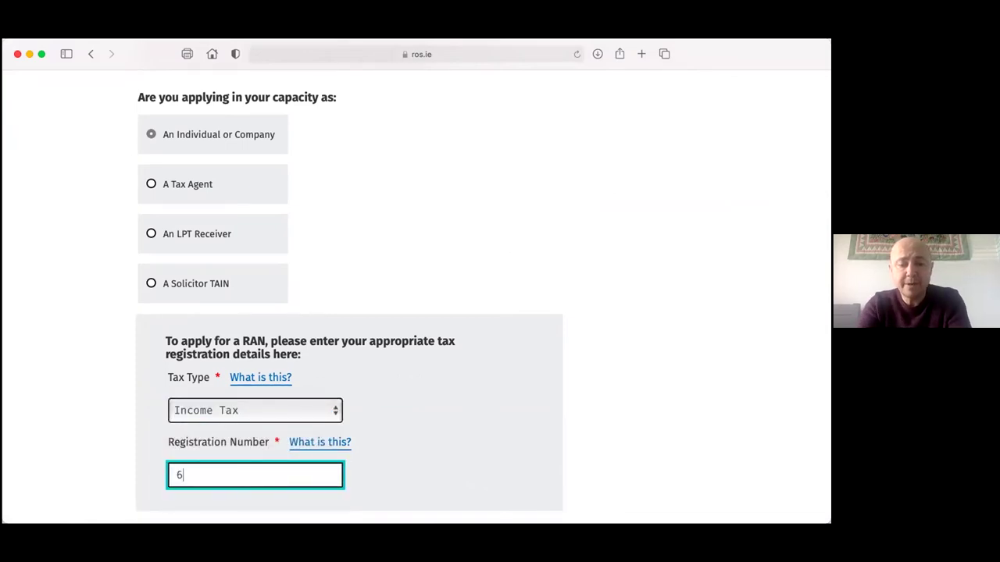
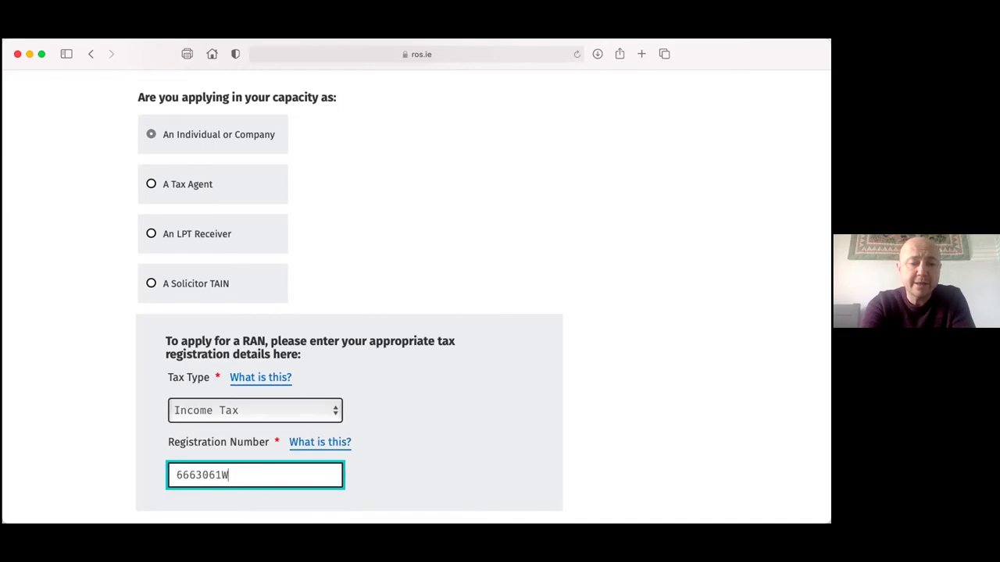
scroll(414, 297, down, 1)
scroll(201, 480, down, 2)
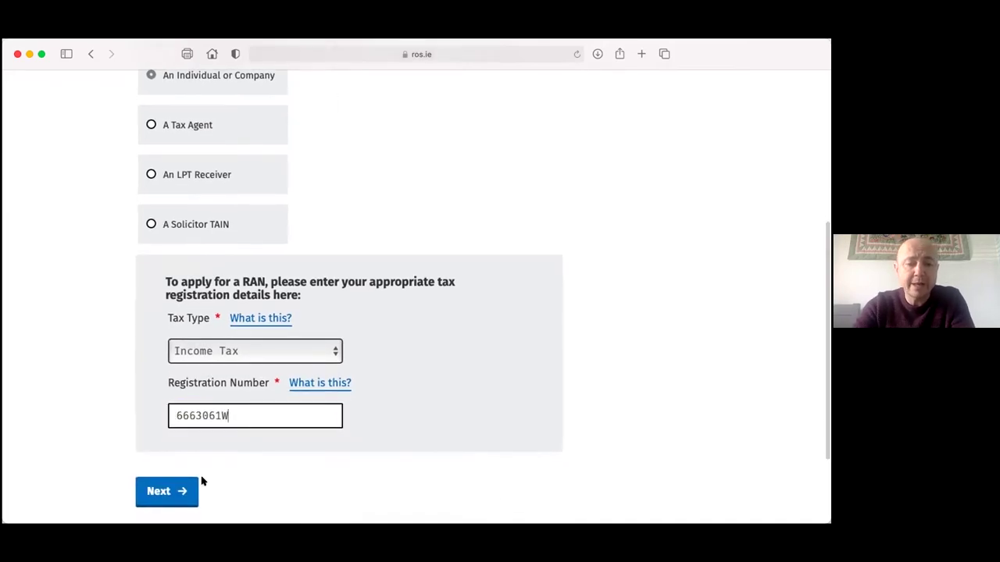
click(160, 492)
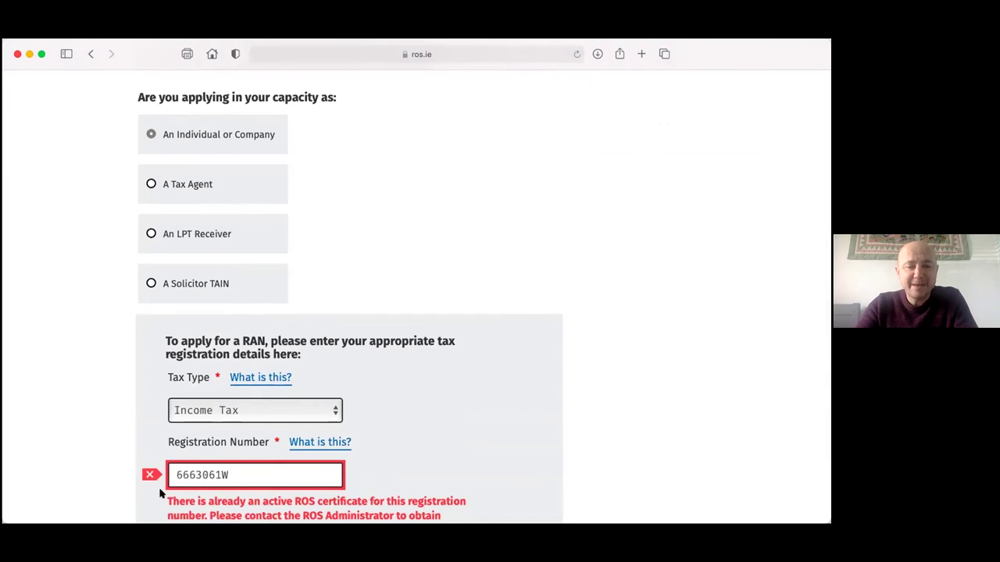
scroll(160, 493, down, 2)
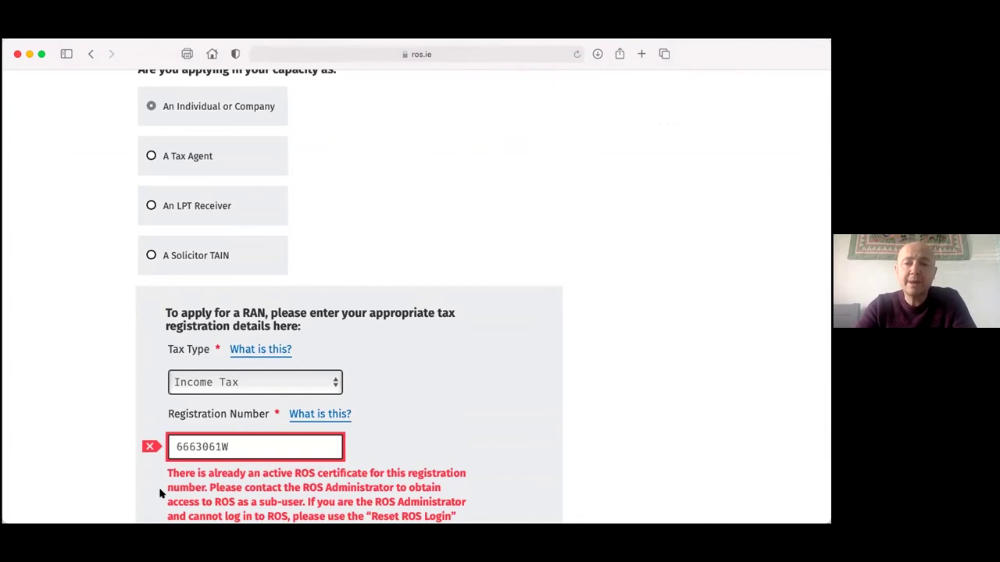
scroll(160, 493, up, 5)
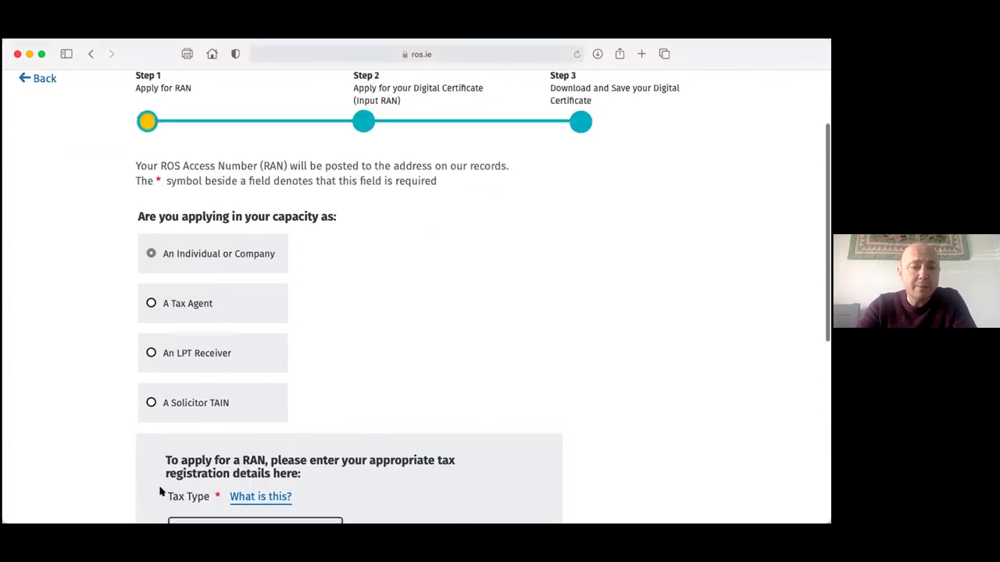
Go back twice to the ROS Registration overview page
click(153, 250)
click(85, 55)
scroll(36, 216, down, 1)
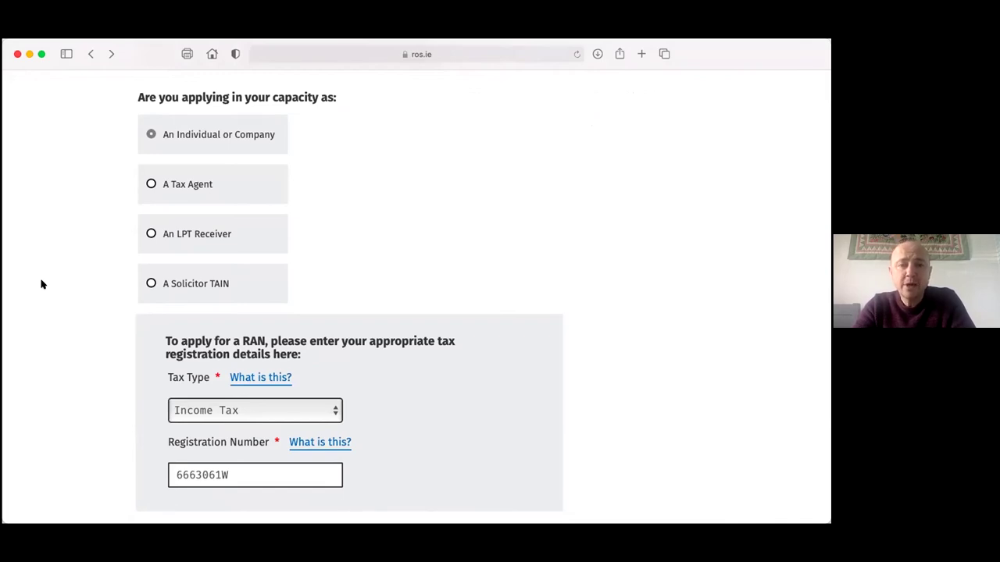
scroll(70, 172, up, 5)
click(88, 54)
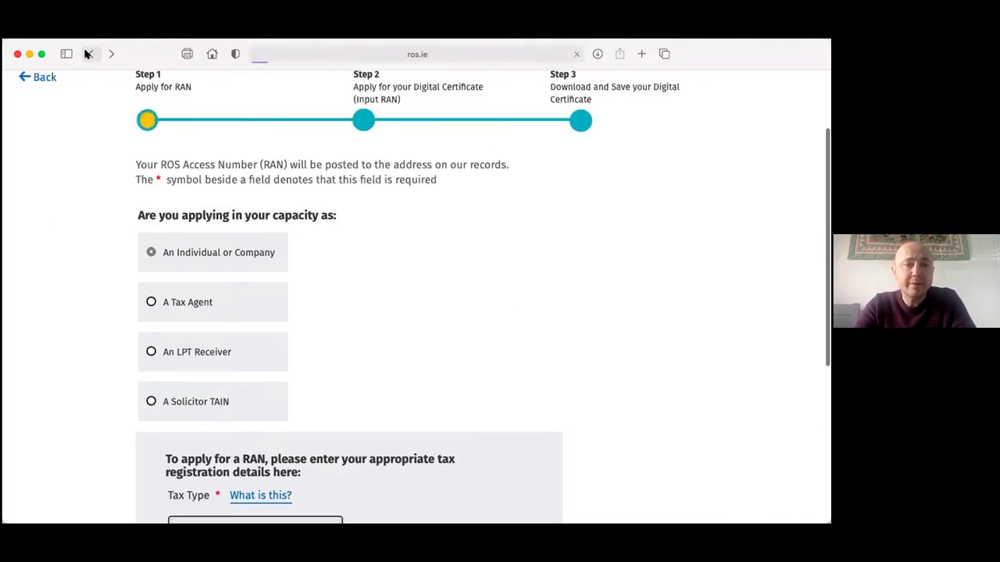
scroll(141, 367, down, 3)
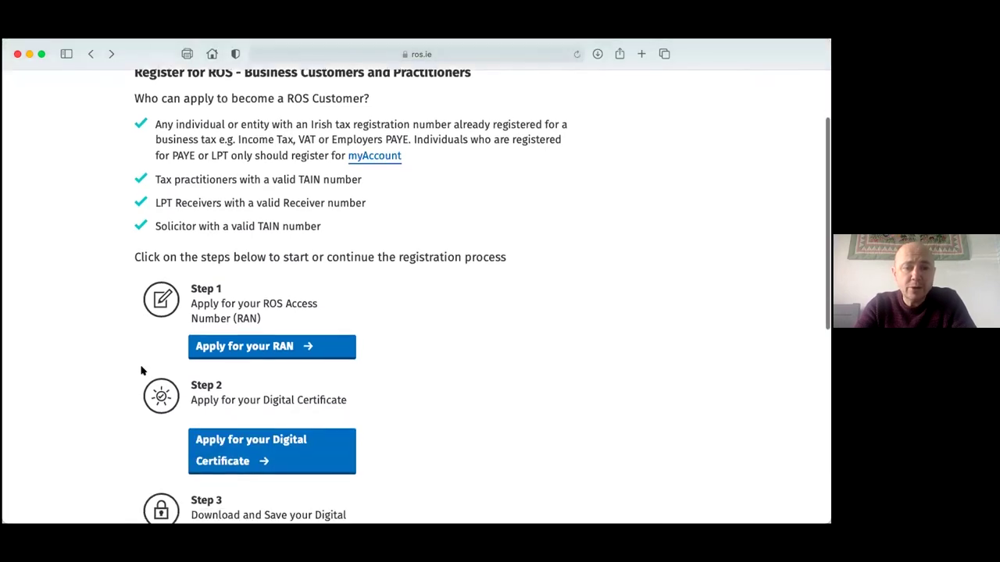
Open the Digital Certificate application, then return to the registration overview
click(259, 441)
click(217, 390)
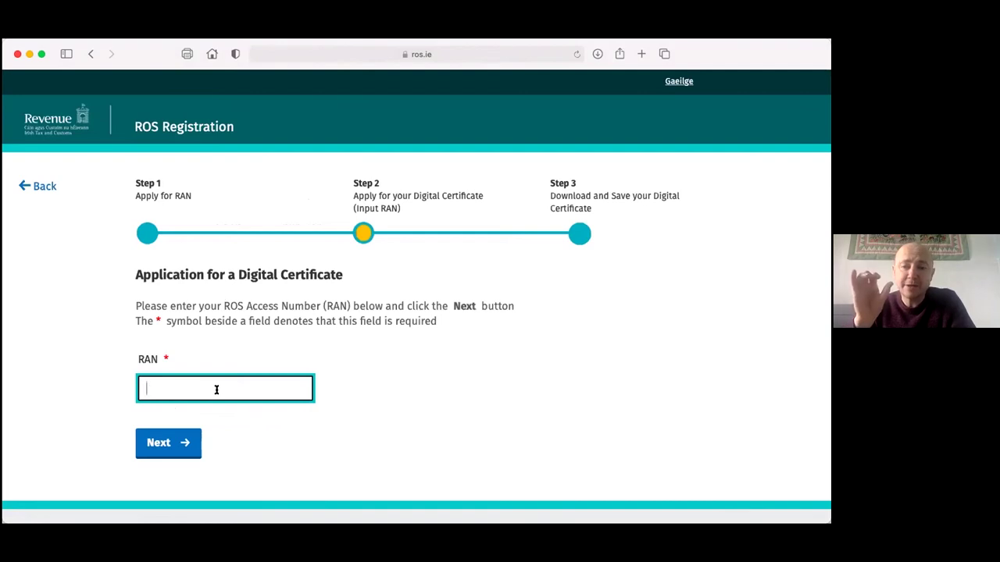
click(44, 187)
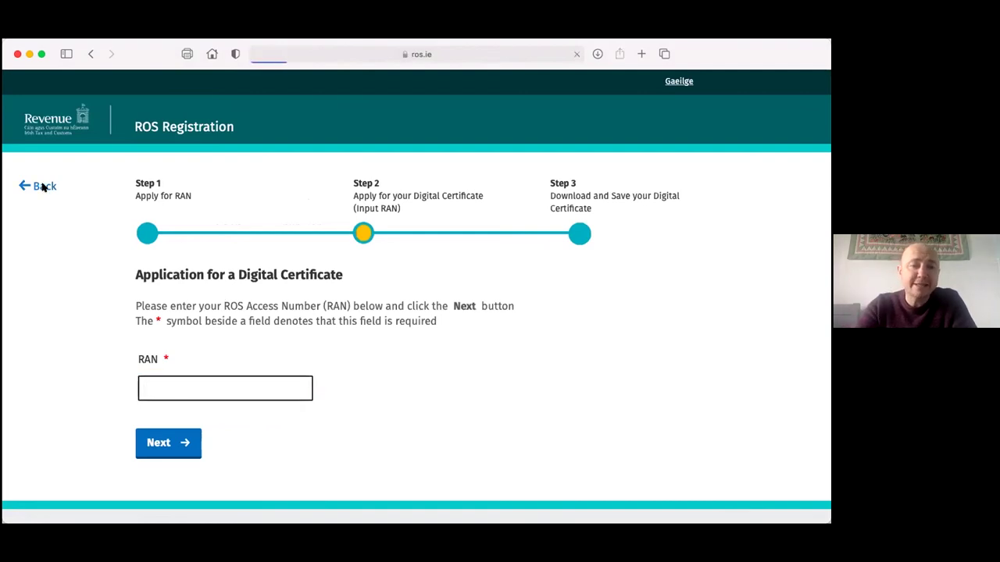
scroll(120, 464, down, 3)
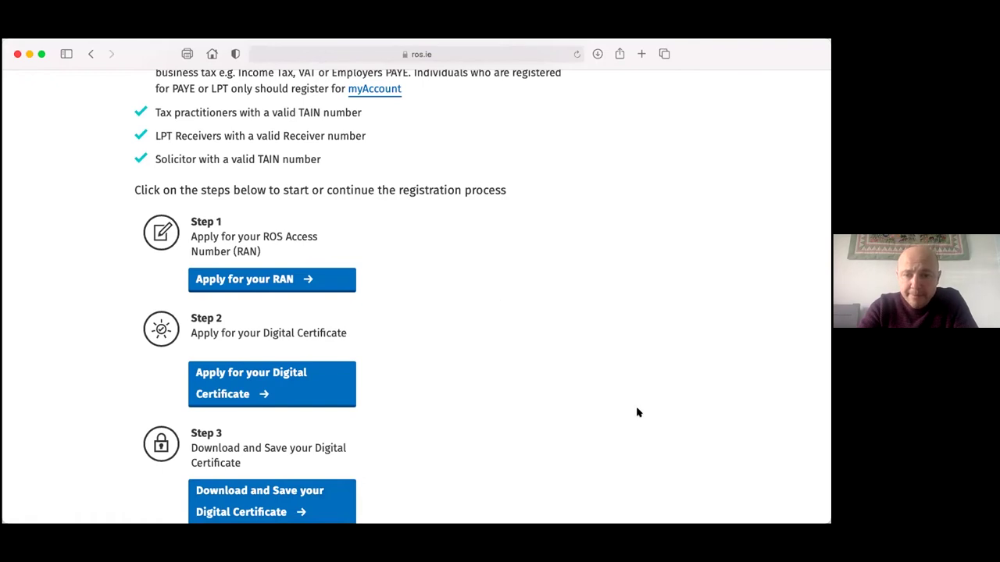
Play the Keynote slides to the 'Login to ROS' slide, exit, and return to the browser
key(super+Tab)
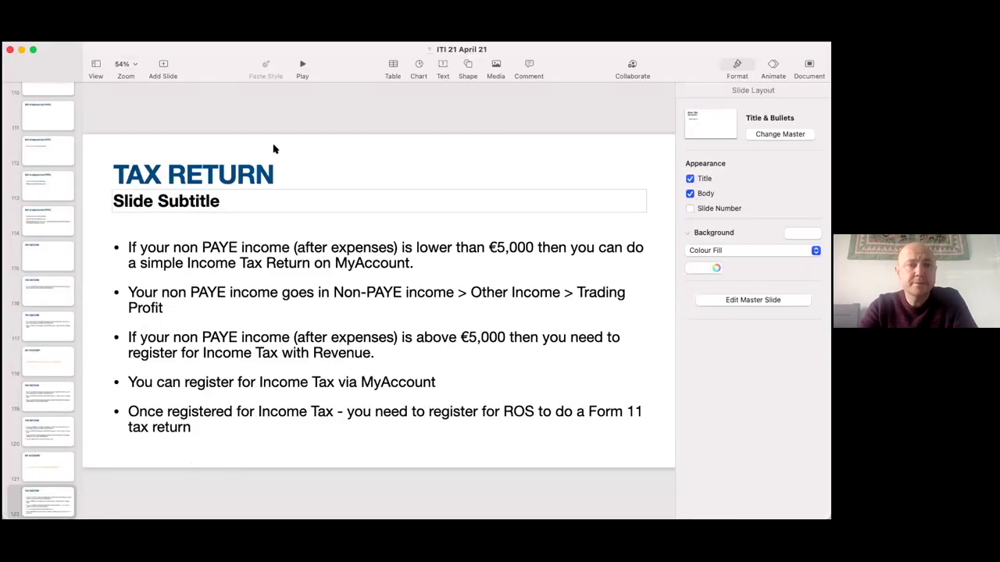
click(302, 65)
key(Right)
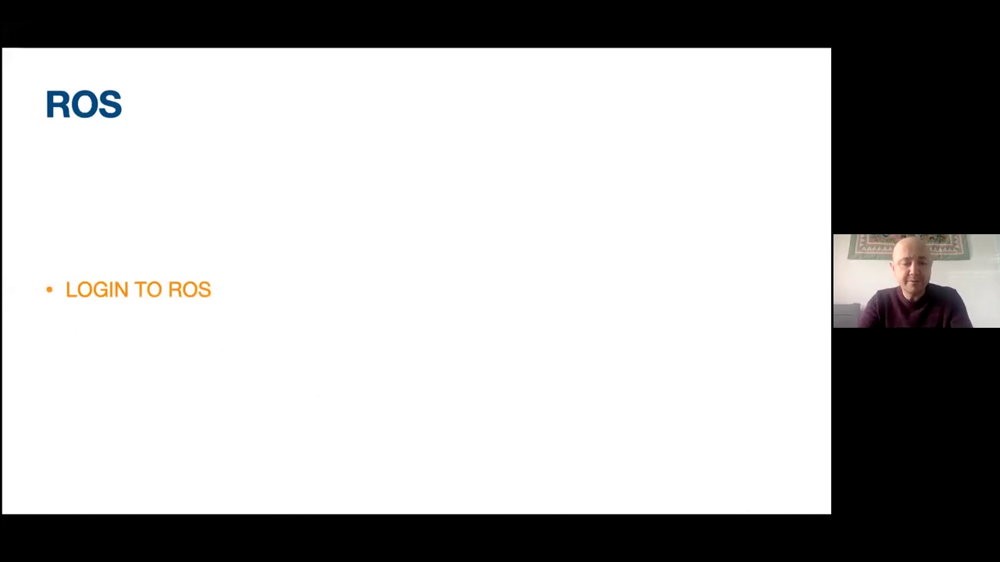
key(Escape)
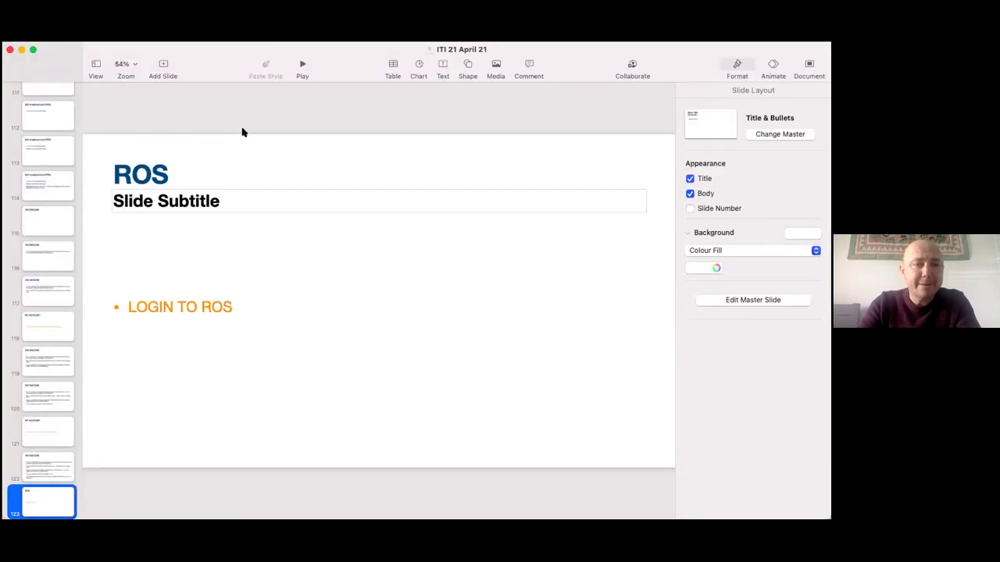
click(250, 132)
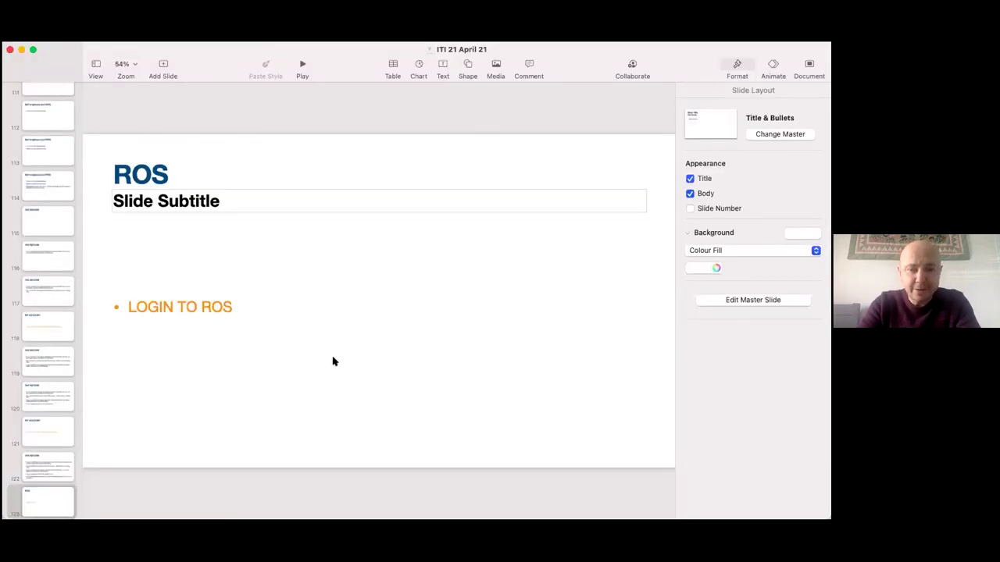
key(super+Tab)
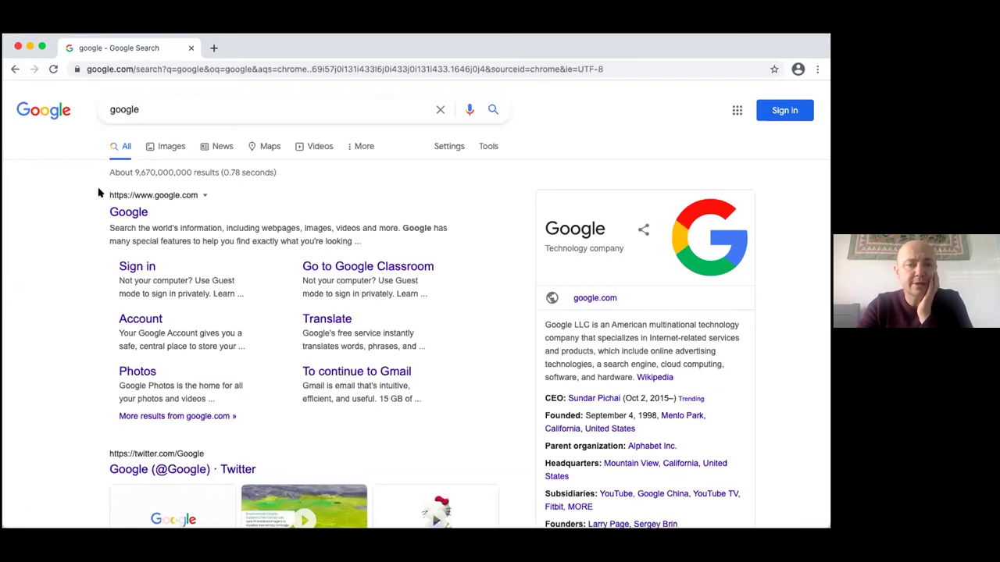
Search Google for 'revenue' and go from revenue.ie to the ROS Secure Login page
double_click(134, 110)
text(revenue)
key(Down)
key(Return)
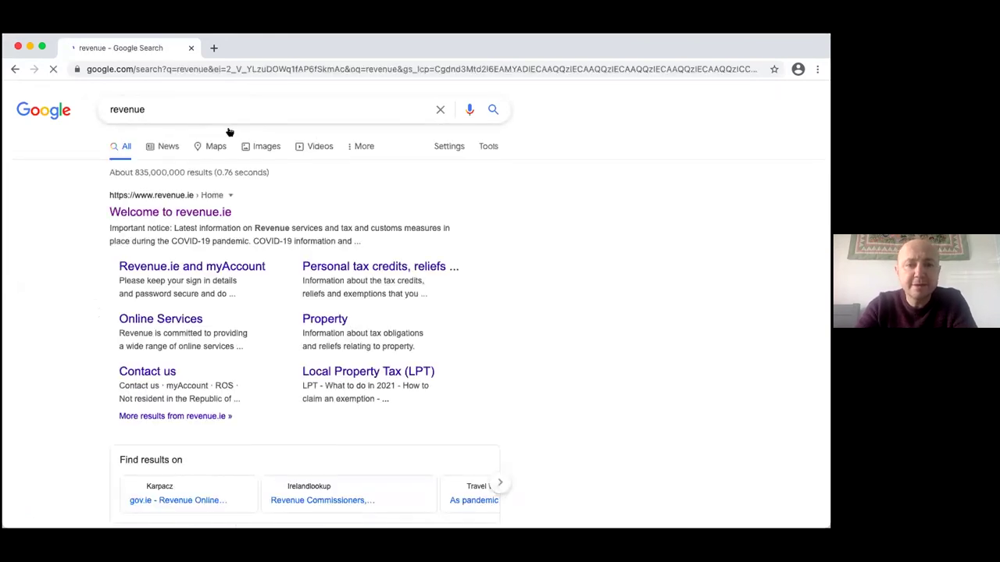
click(143, 214)
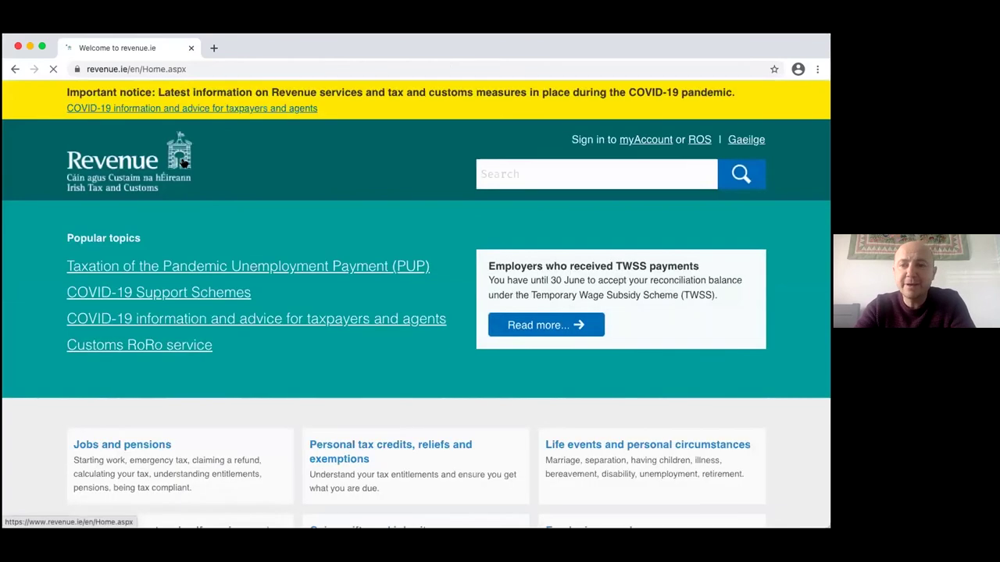
click(701, 139)
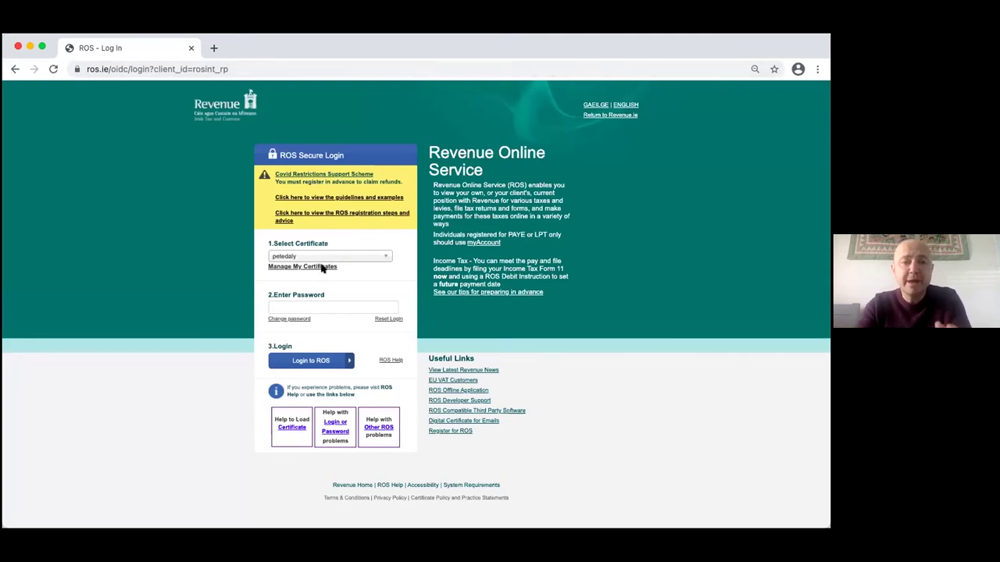
Enter the certificate password and log in to ROS
click(294, 303)
text(••••••••••)
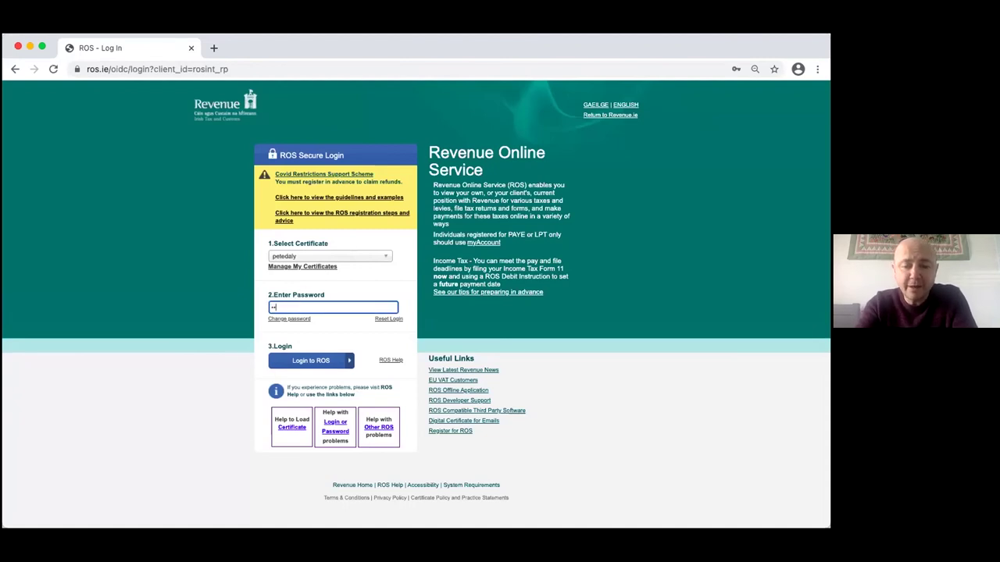
text(•)
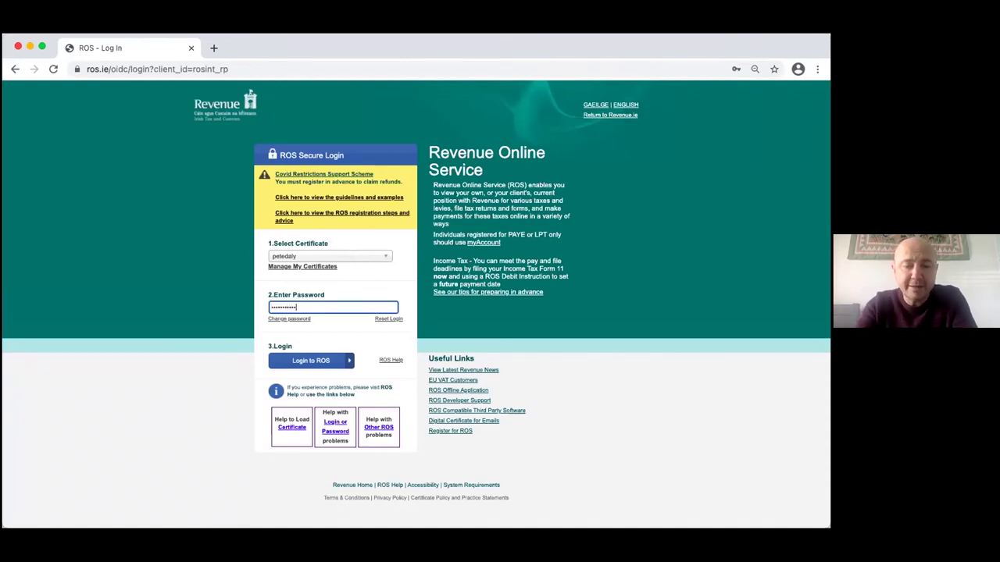
click(309, 355)
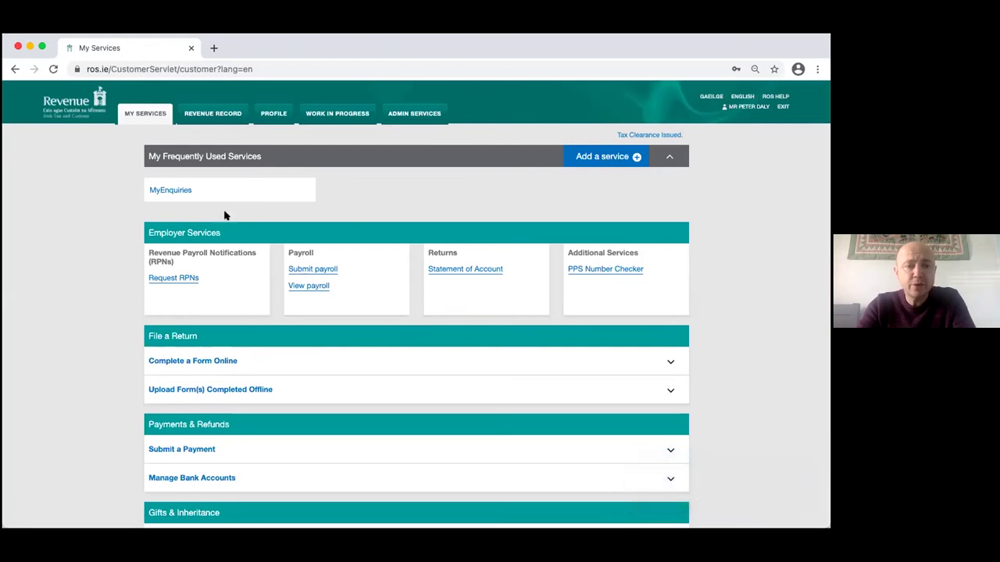
Under Complete a Form Online, select Income Tax and Form 11, then file the return
scroll(225, 282, down, 1)
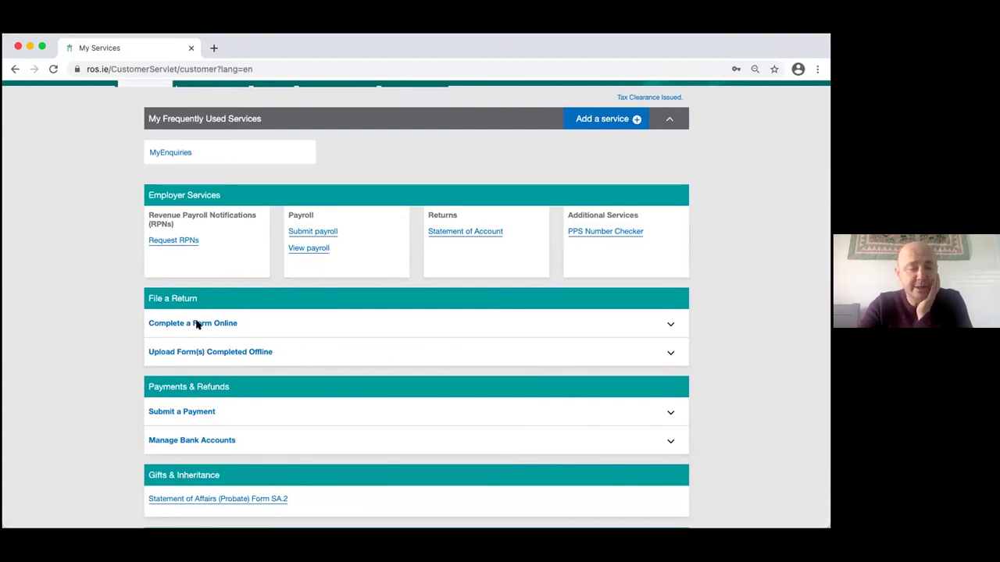
click(197, 325)
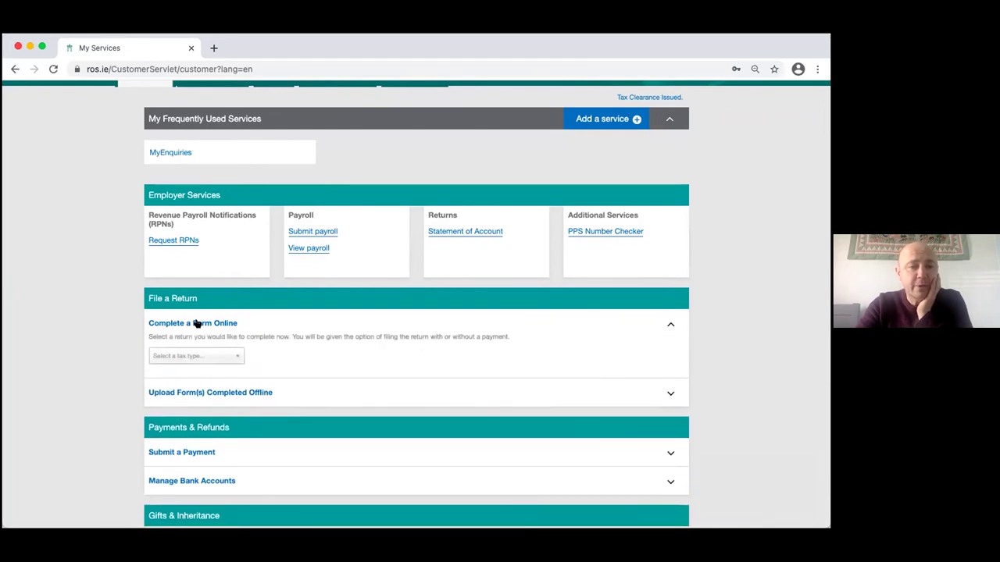
click(186, 358)
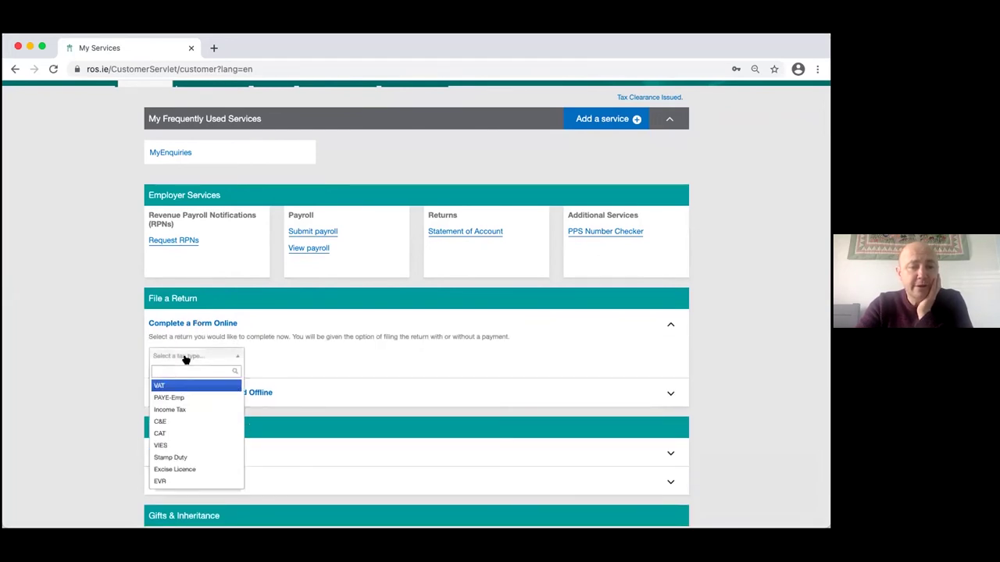
click(179, 409)
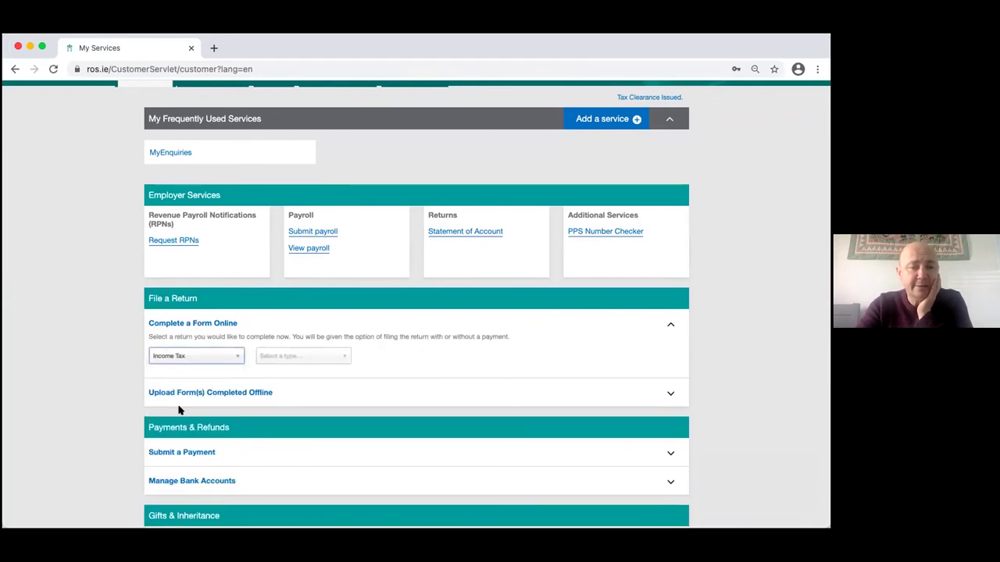
click(274, 358)
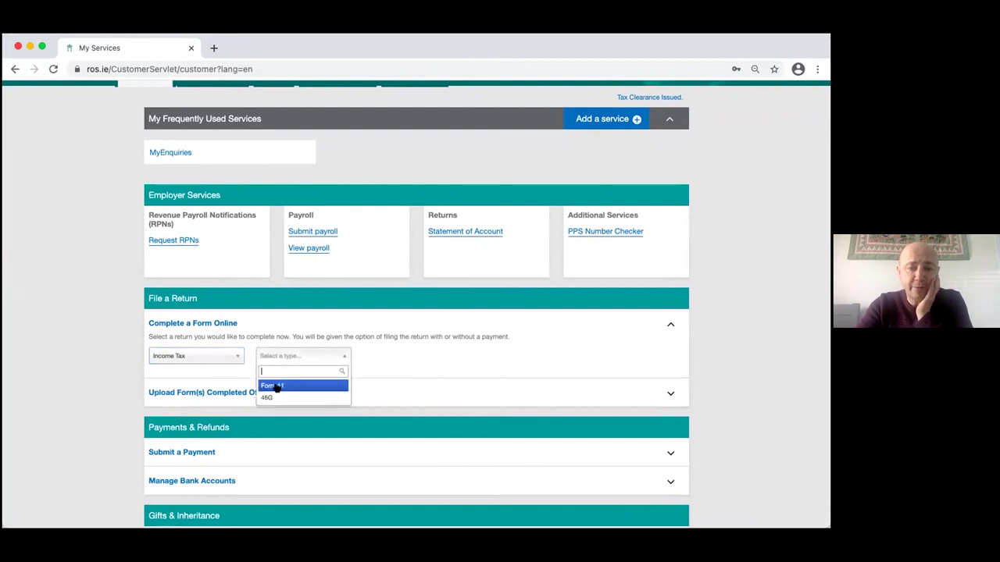
click(275, 385)
click(407, 355)
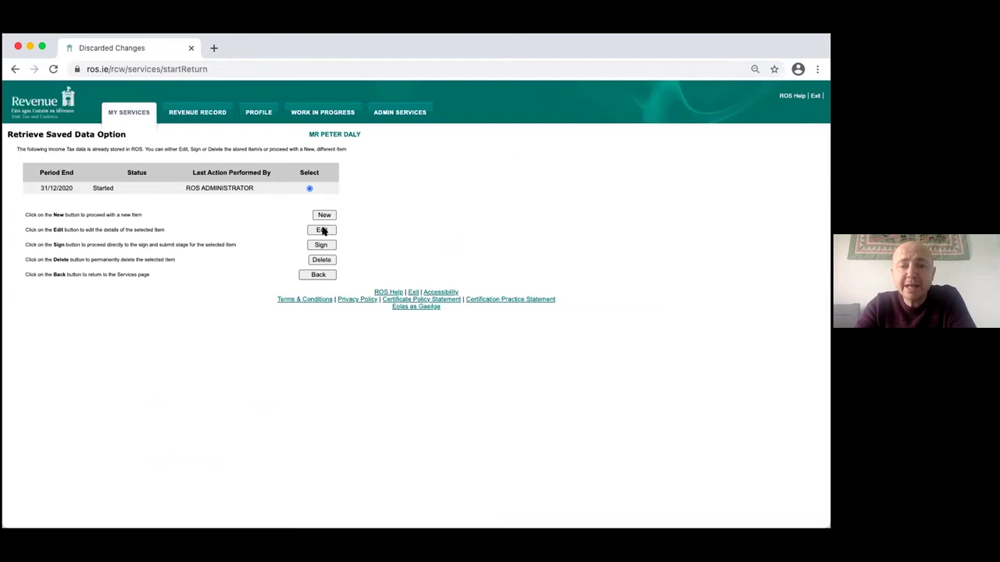
Reopen the saved Income Tax return from the My Services Work in Progress list
click(126, 110)
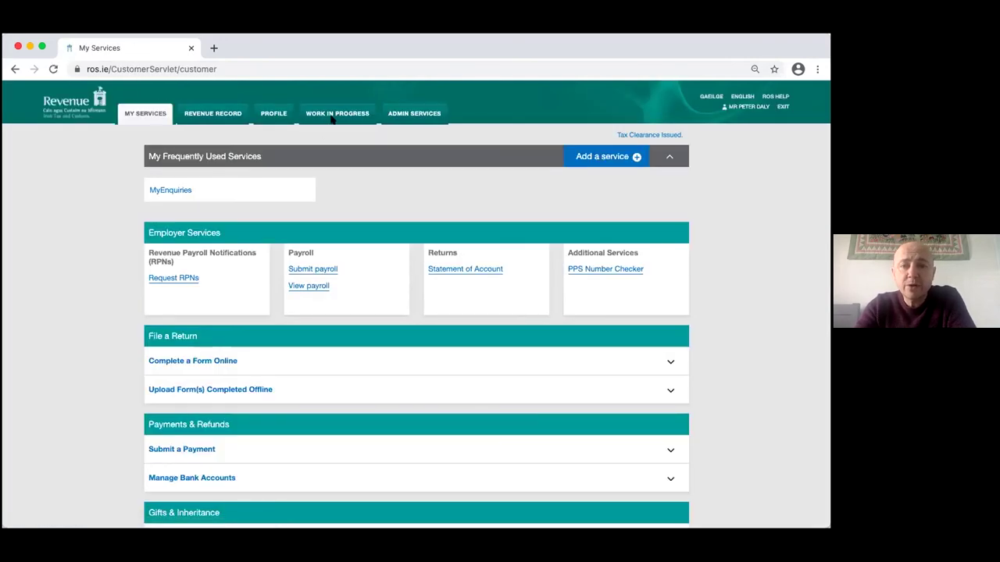
click(334, 110)
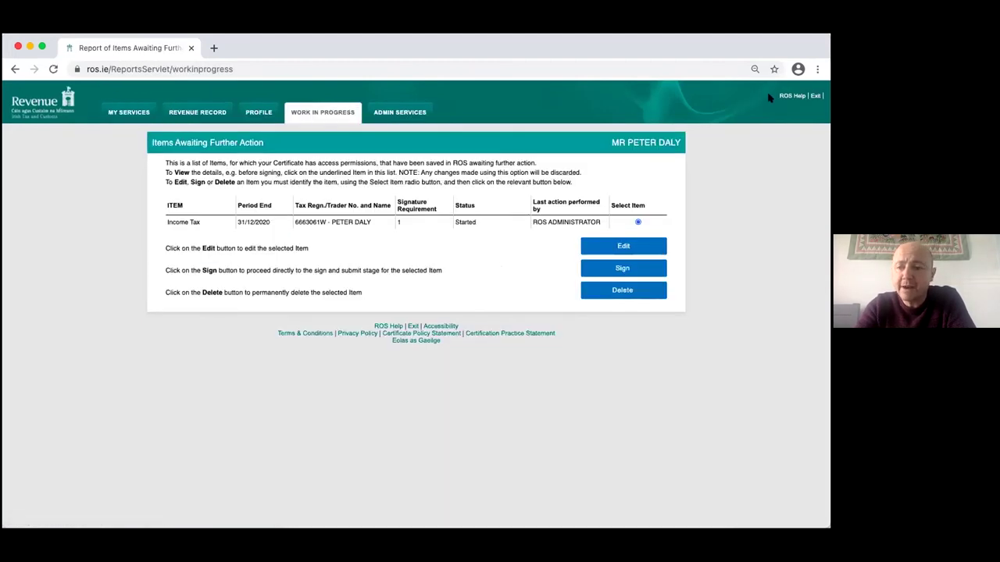
click(632, 247)
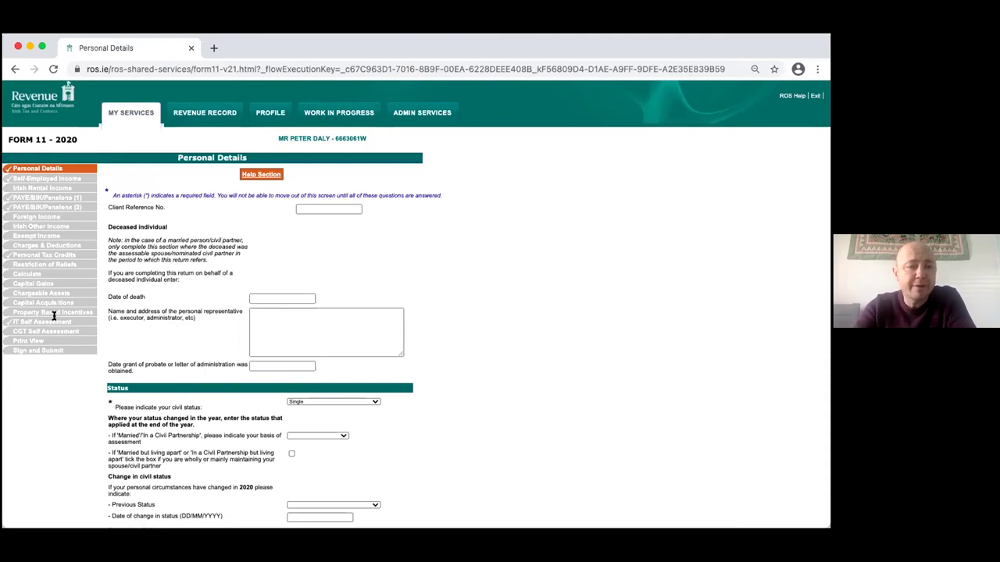
Review the Personal Details status and date of birth fields, then continue
scroll(377, 287, down, 5)
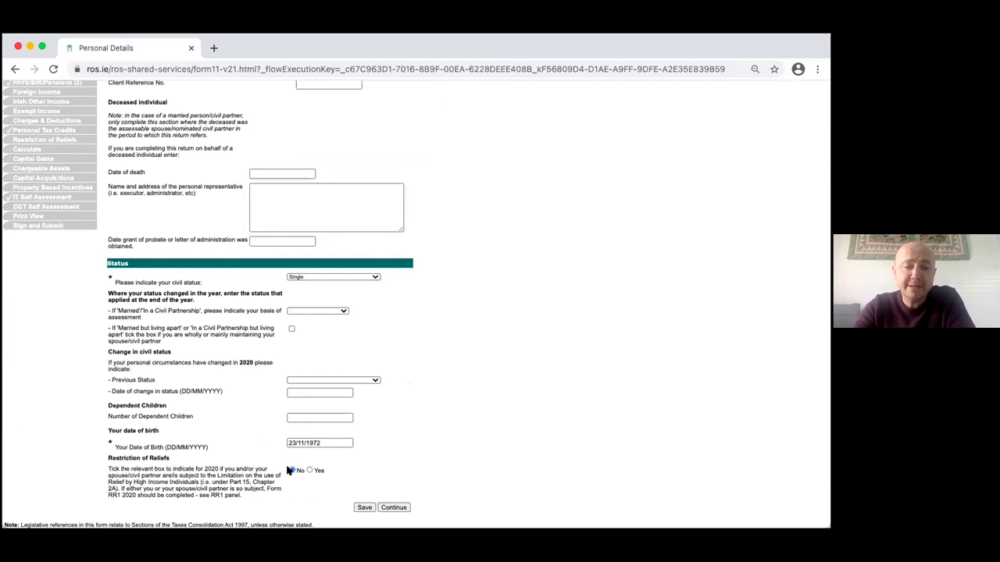
scroll(240, 435, down, 2)
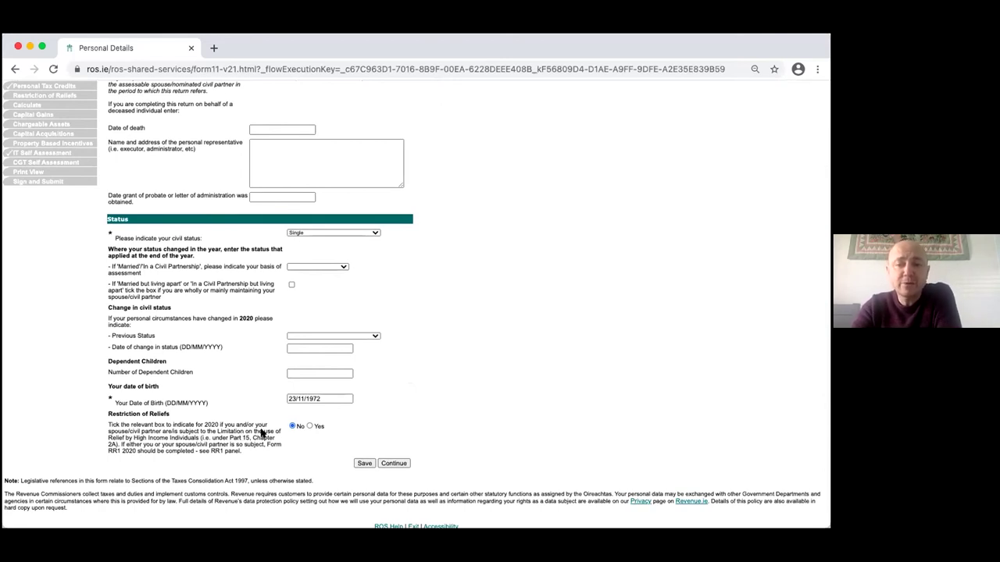
click(403, 463)
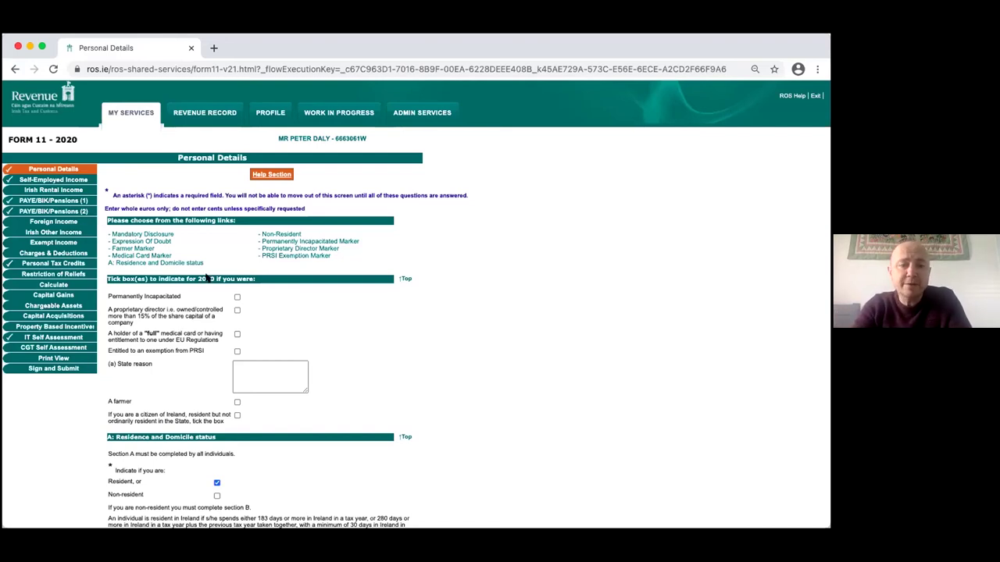
scroll(209, 279, down, 1)
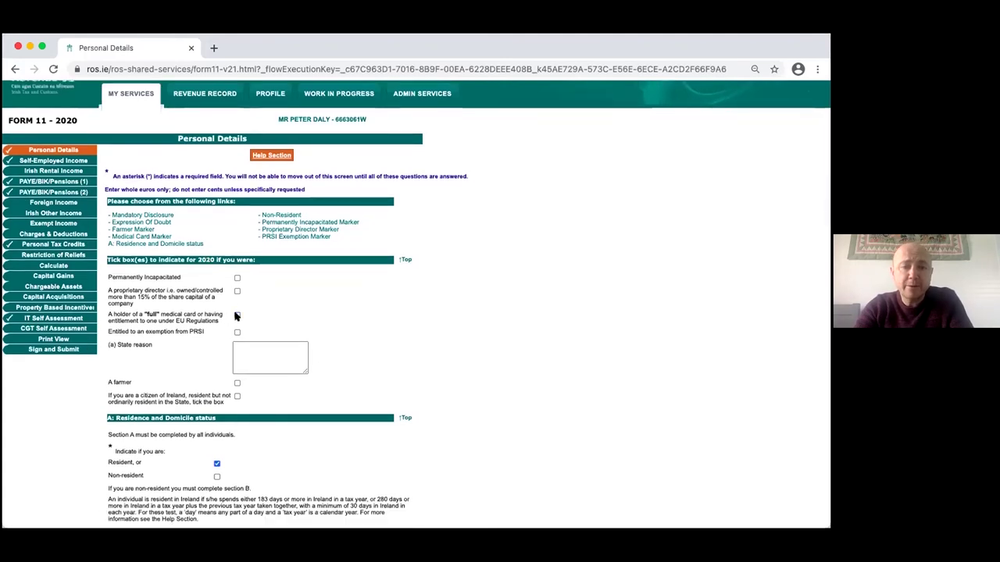
scroll(235, 316, down, 3)
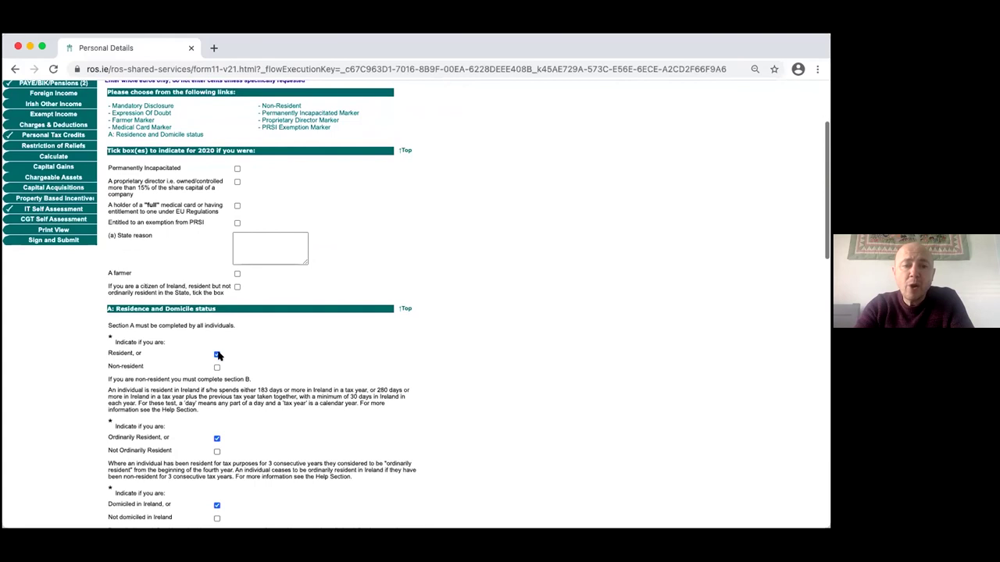
scroll(219, 356, down, 1)
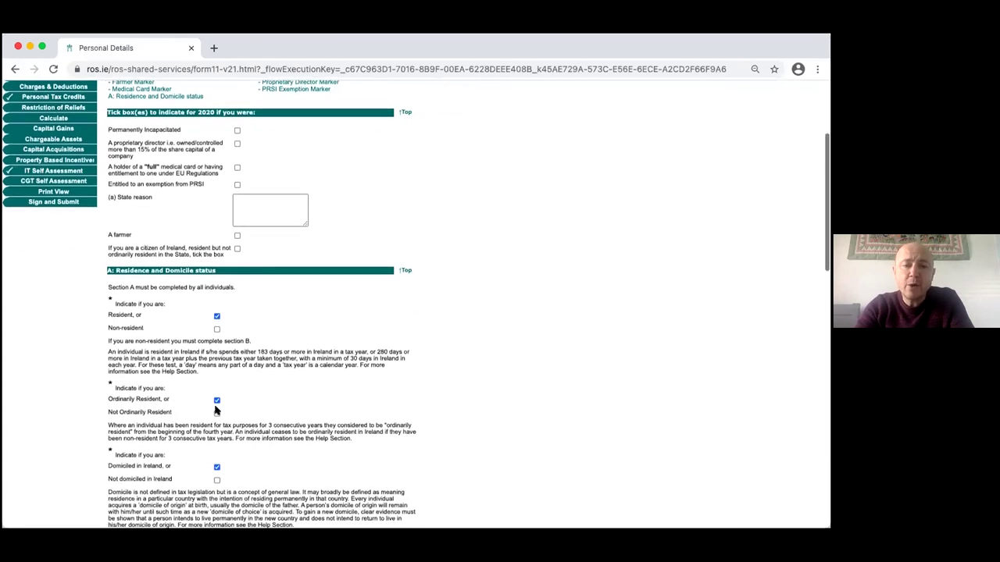
scroll(217, 409, down, 1)
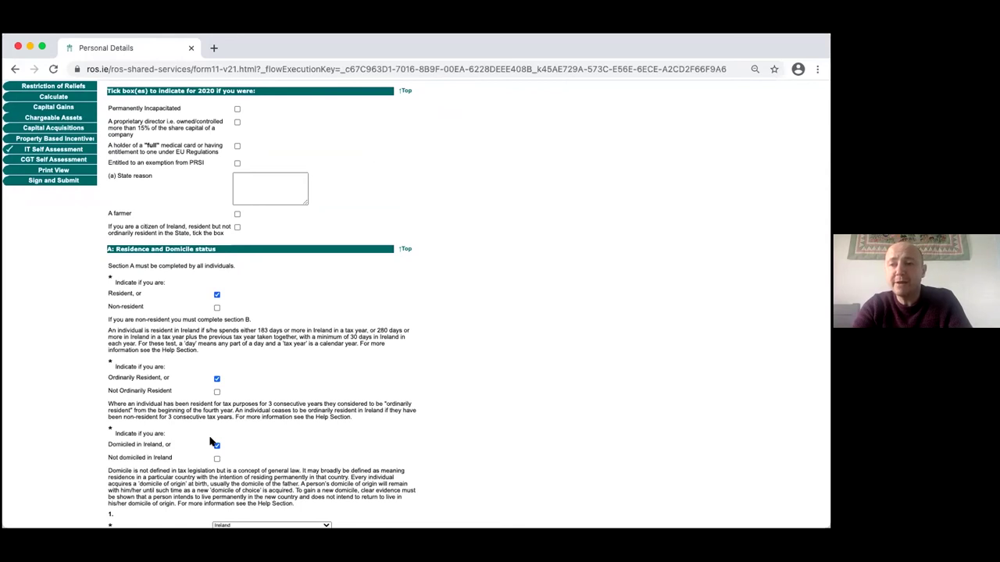
scroll(209, 442, down, 1)
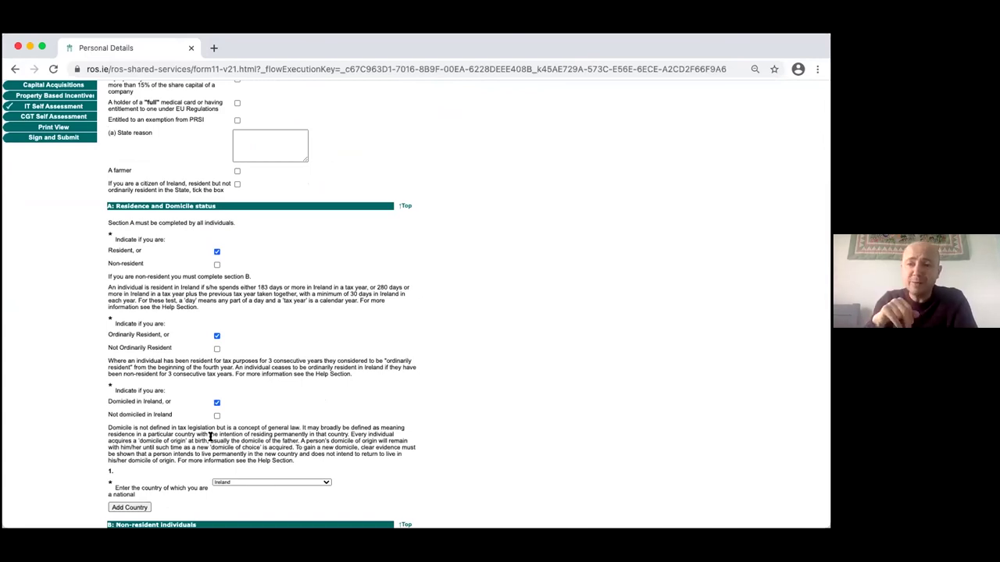
scroll(373, 248, up, 6)
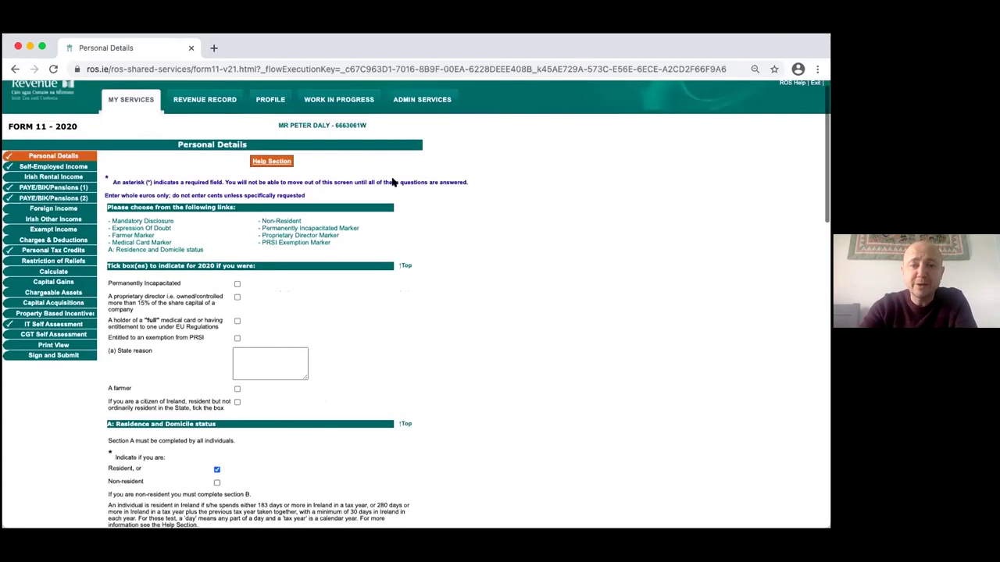
scroll(373, 247, down, 5)
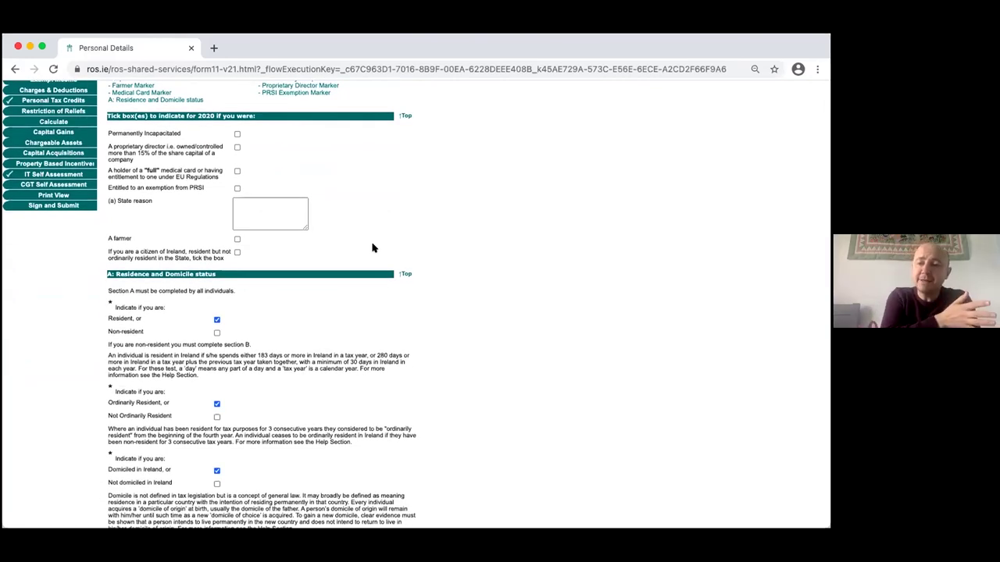
scroll(372, 248, down, 2)
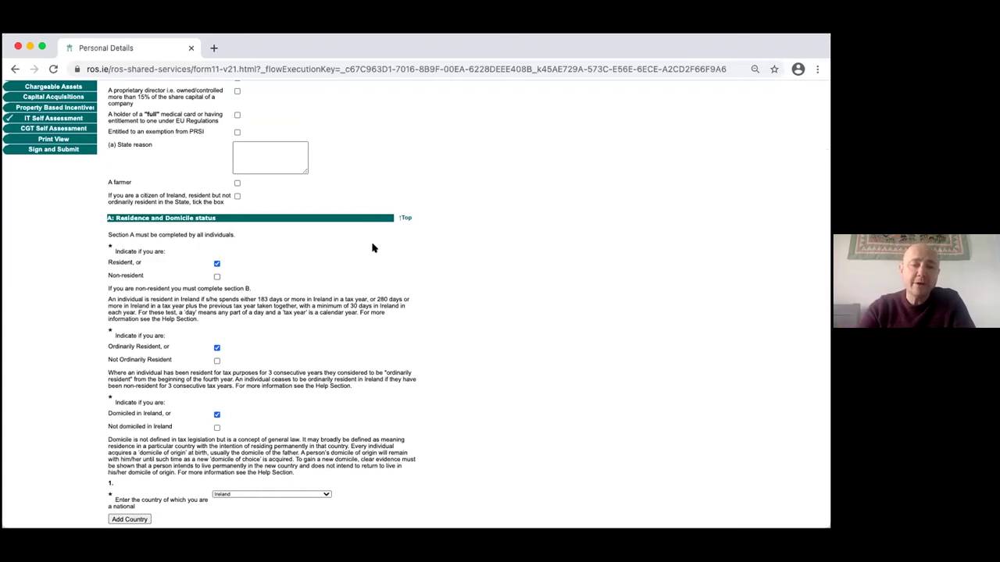
scroll(372, 247, down, 2)
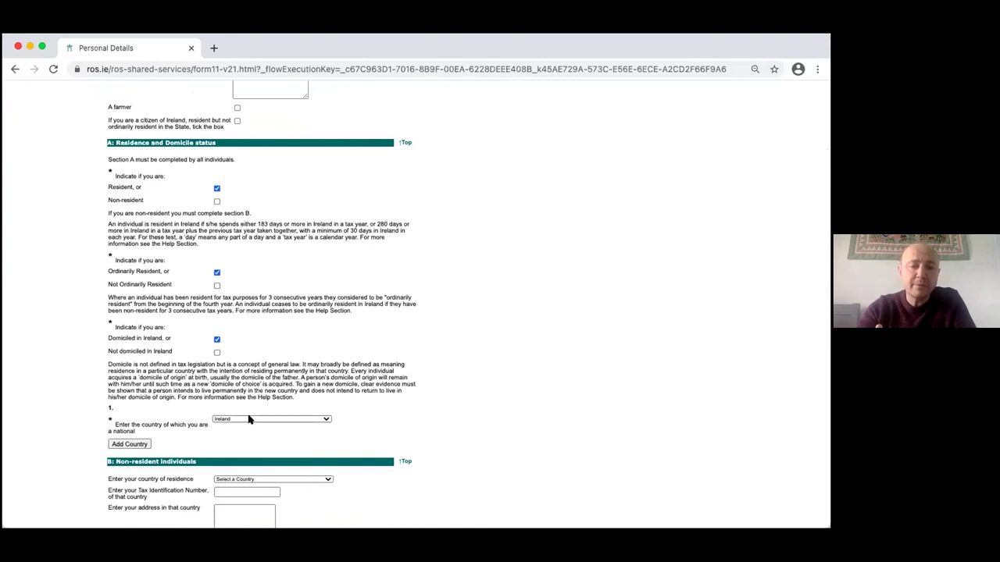
Add United Kingdom as a second country of nationality alongside Ireland
click(132, 445)
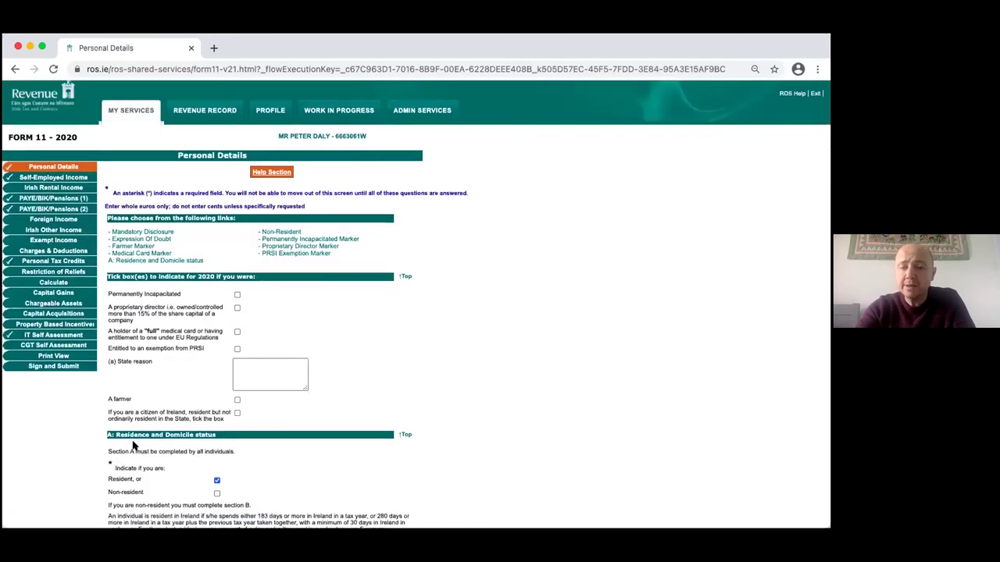
scroll(234, 414, down, 2)
click(308, 376)
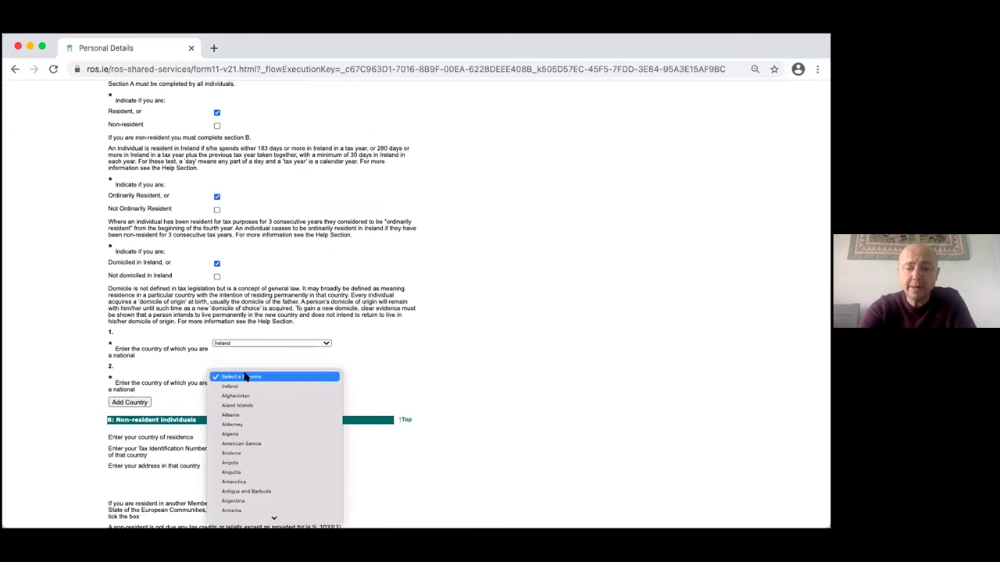
key(u)
key(Down)
key(Down)
key(Down)
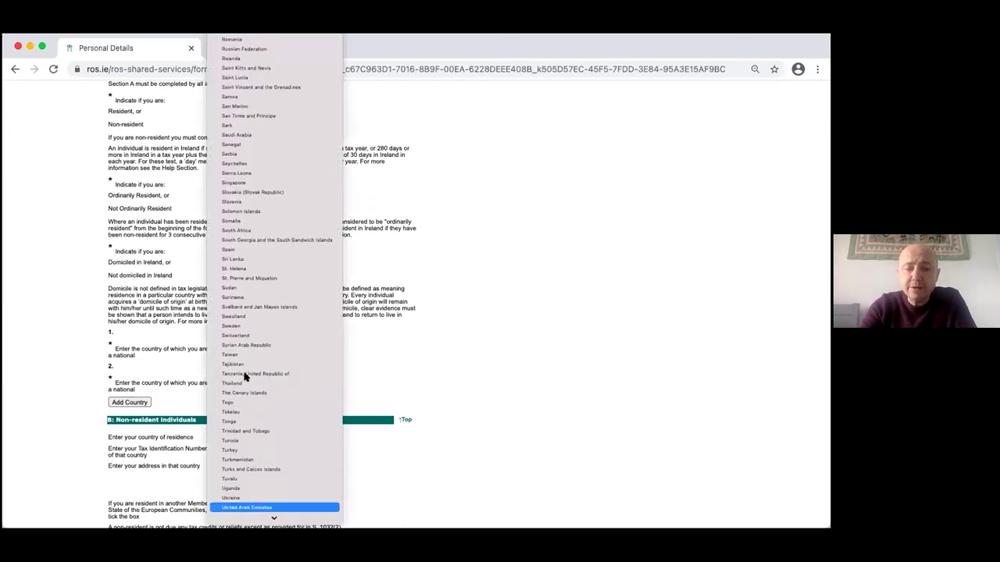
key(Return)
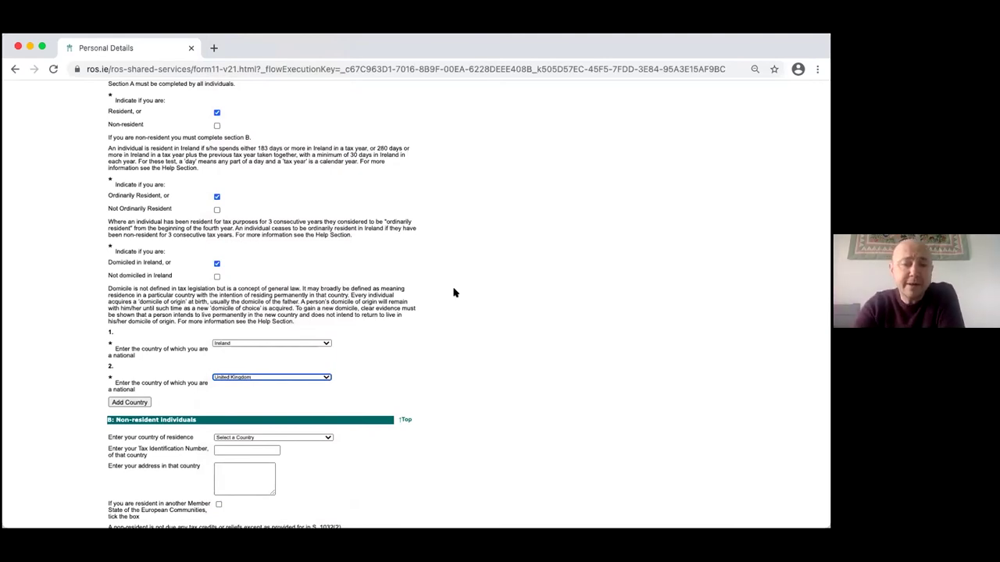
scroll(453, 292, up, 5)
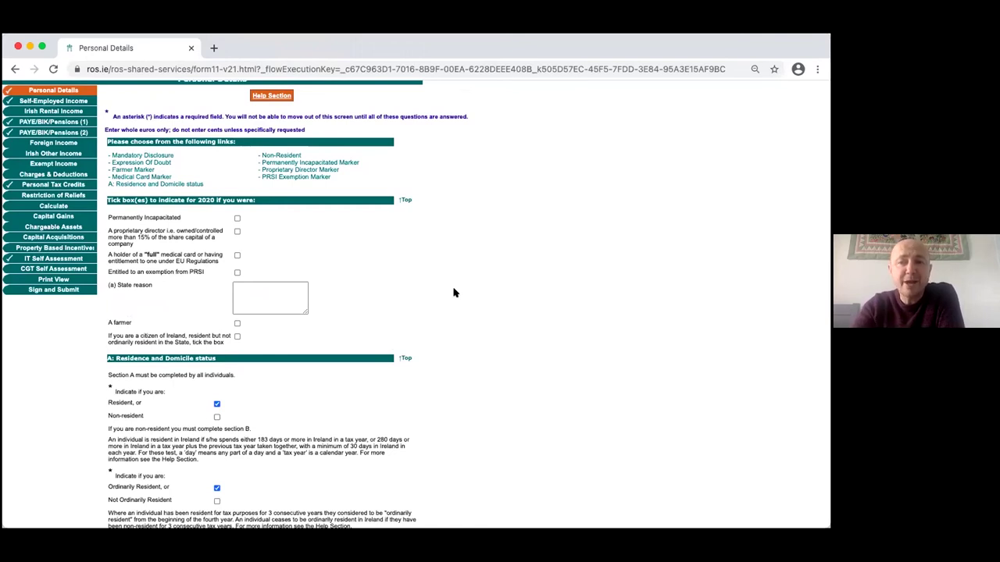
scroll(453, 293, up, 3)
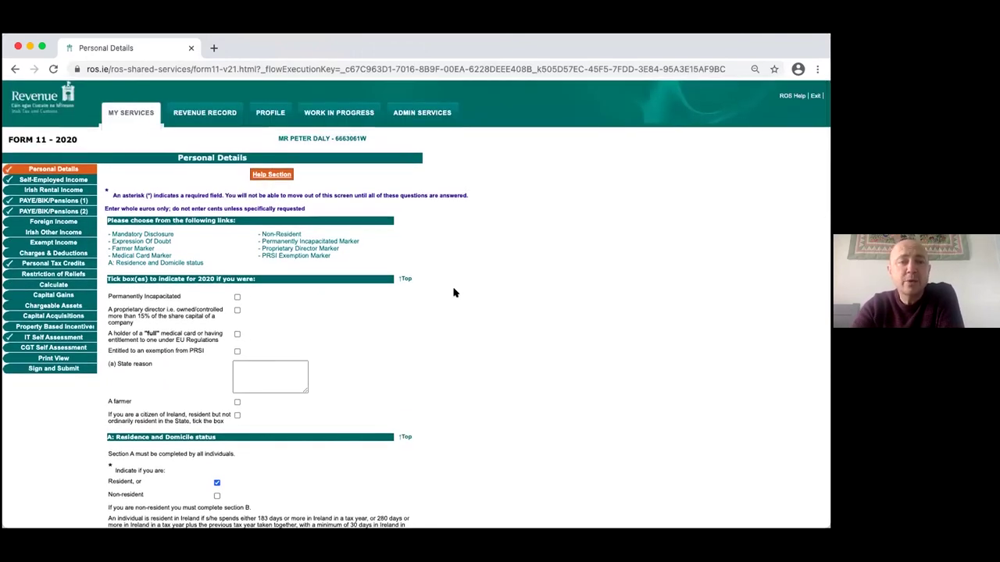
On the PAYE/BIK/Pensions (1) page, set Employment 1's source of income to 'A. Employment'
click(69, 201)
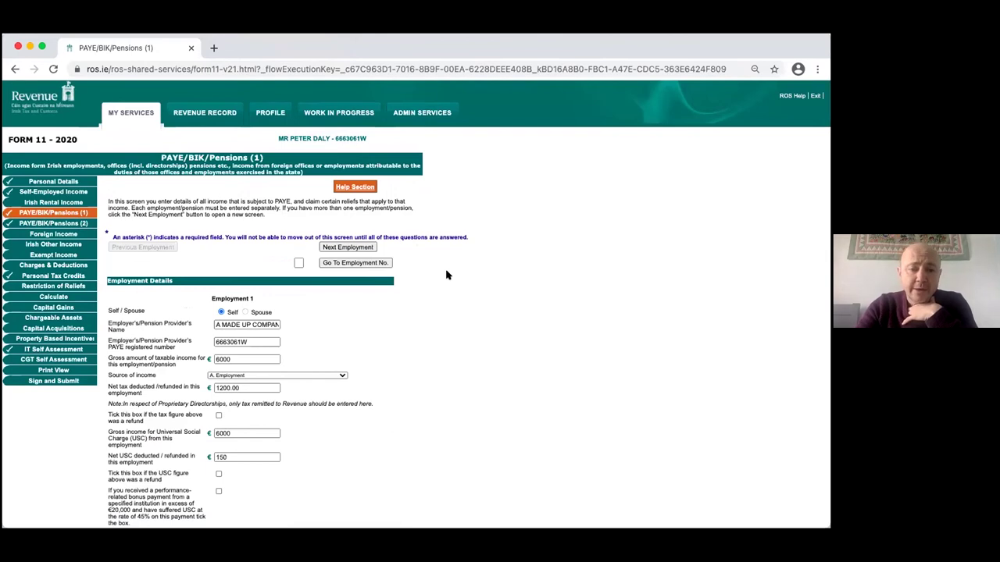
scroll(364, 300, down, 2)
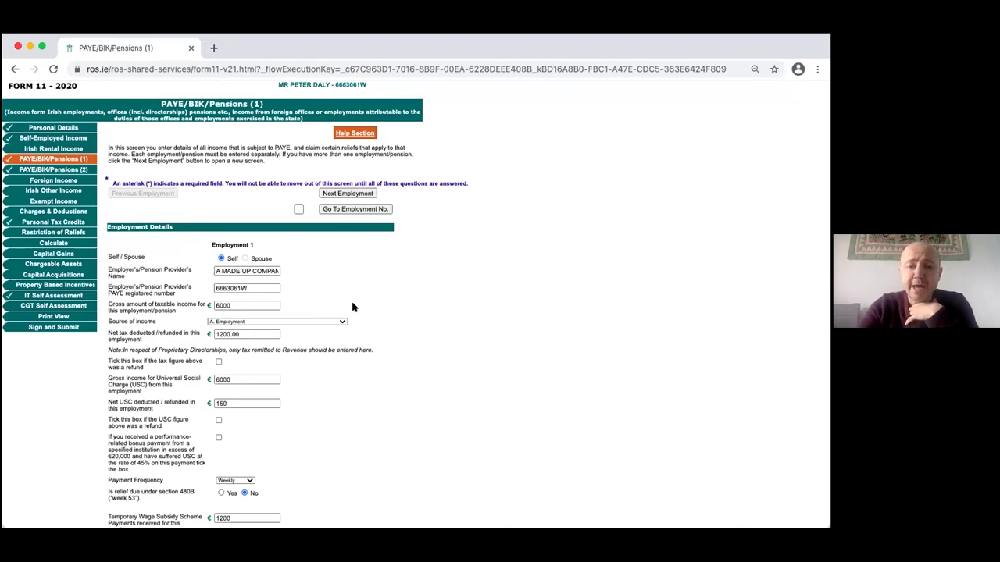
click(333, 322)
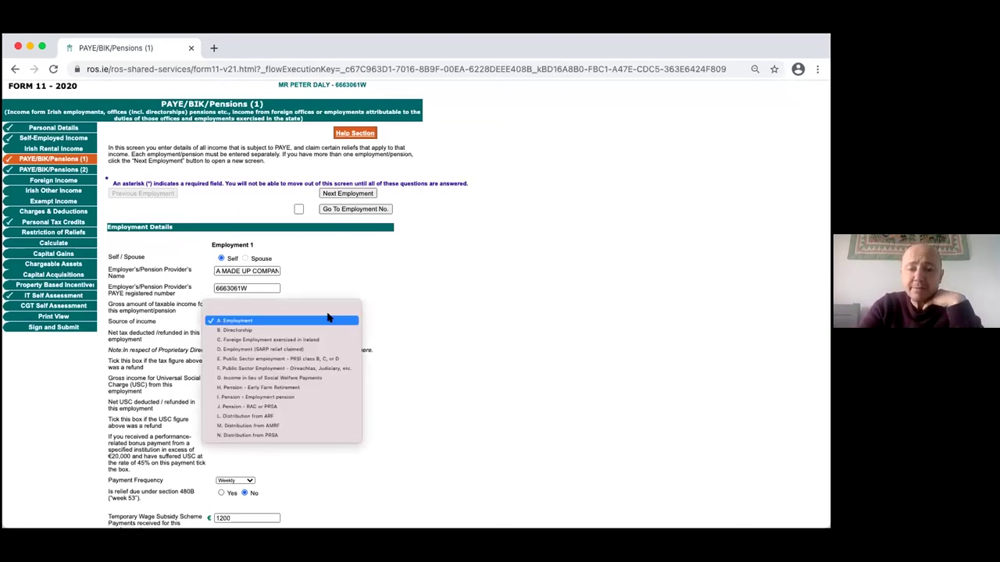
click(317, 307)
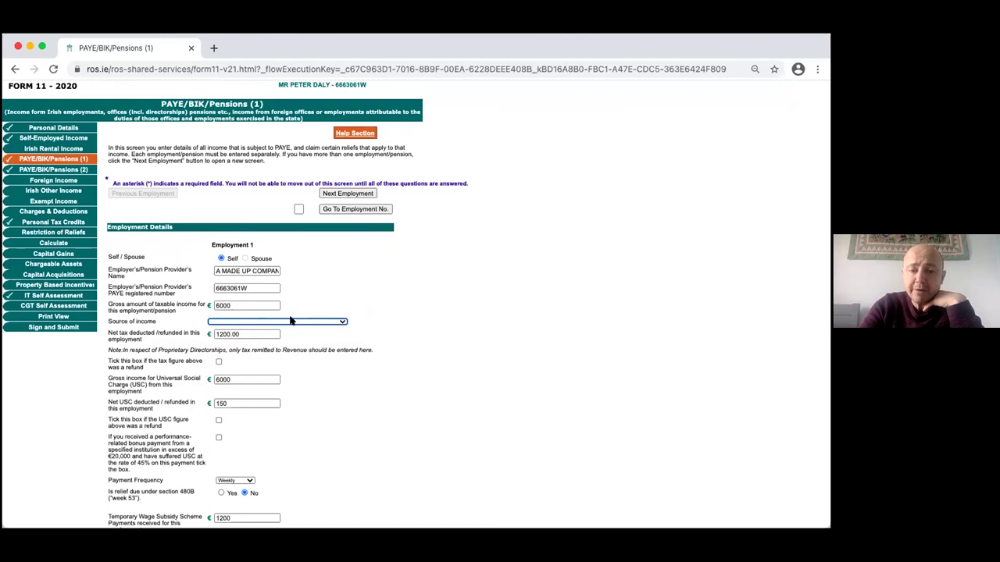
click(291, 321)
click(279, 333)
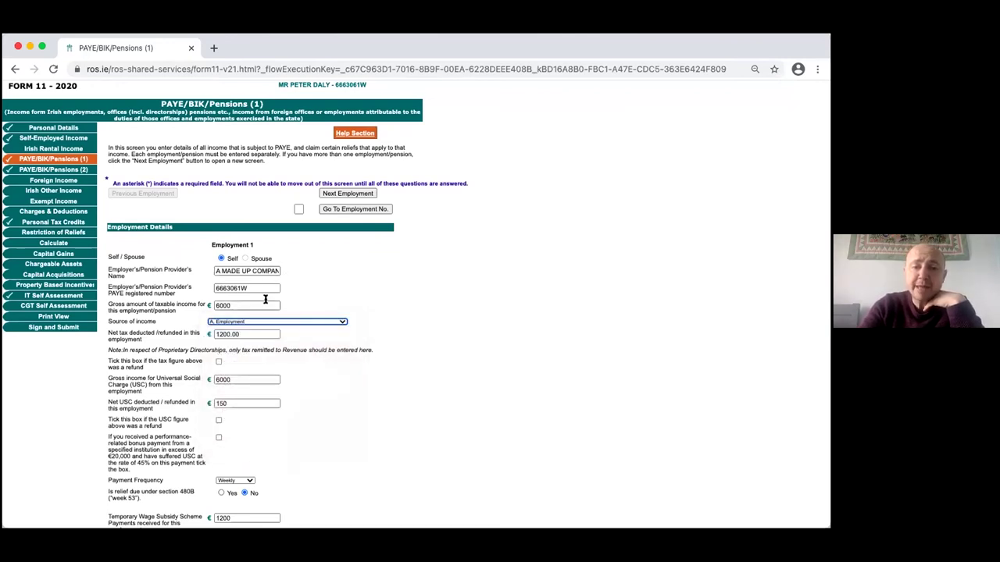
Save the PAYE/BIK/Pensions (1) page, which records €6000 gross, €1200 tax and €150 USC
scroll(249, 298, down, 1)
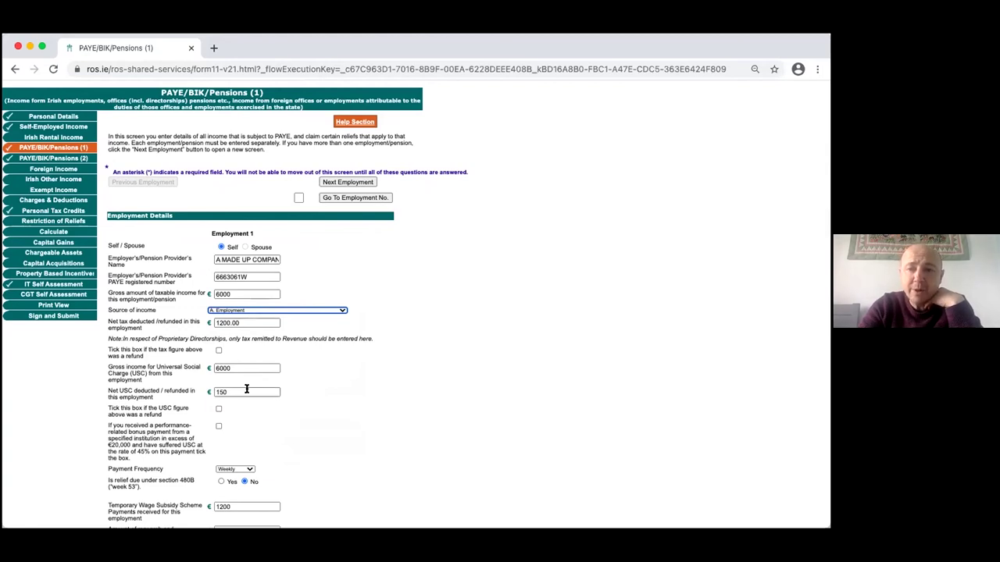
scroll(247, 389, down, 5)
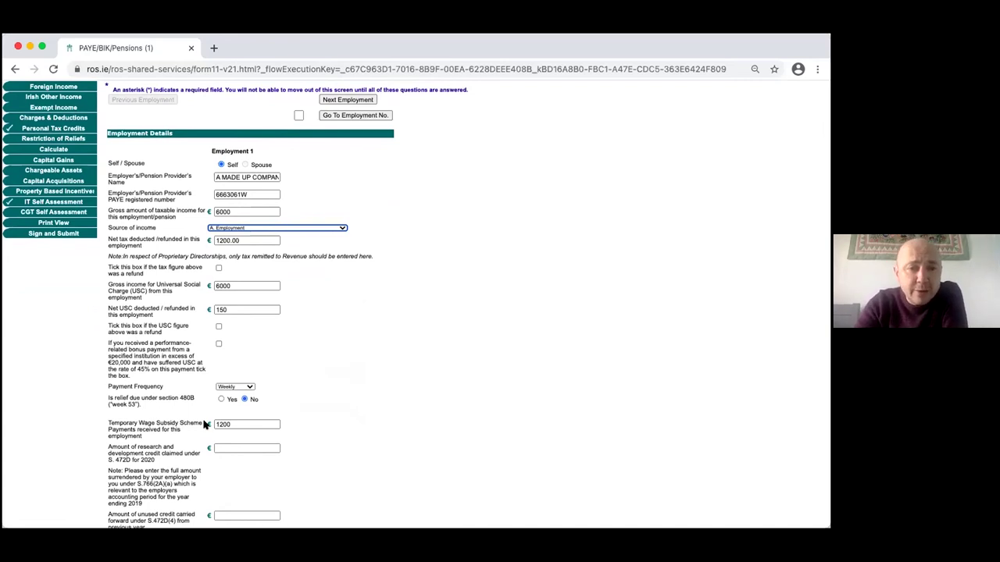
scroll(204, 424, down, 5)
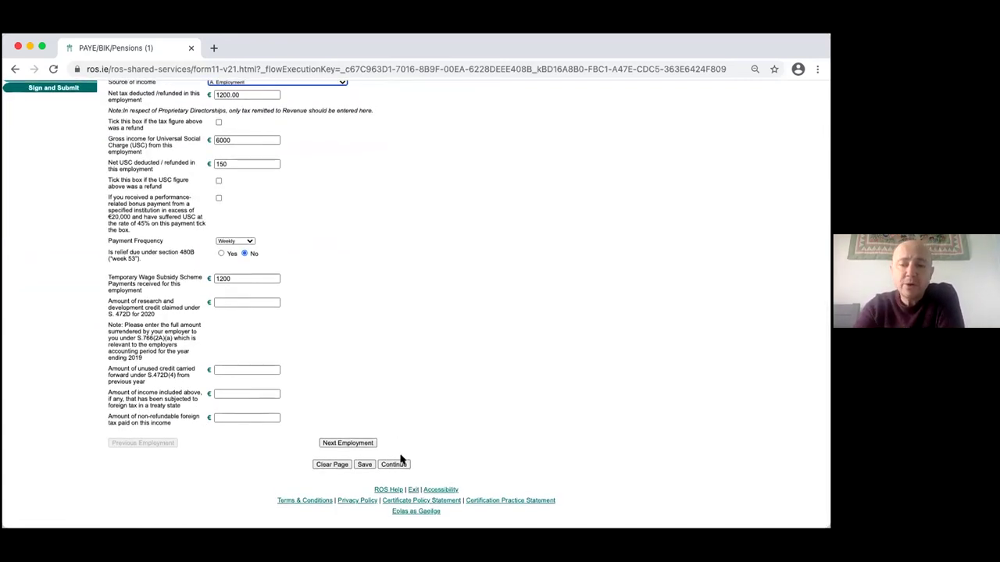
click(364, 464)
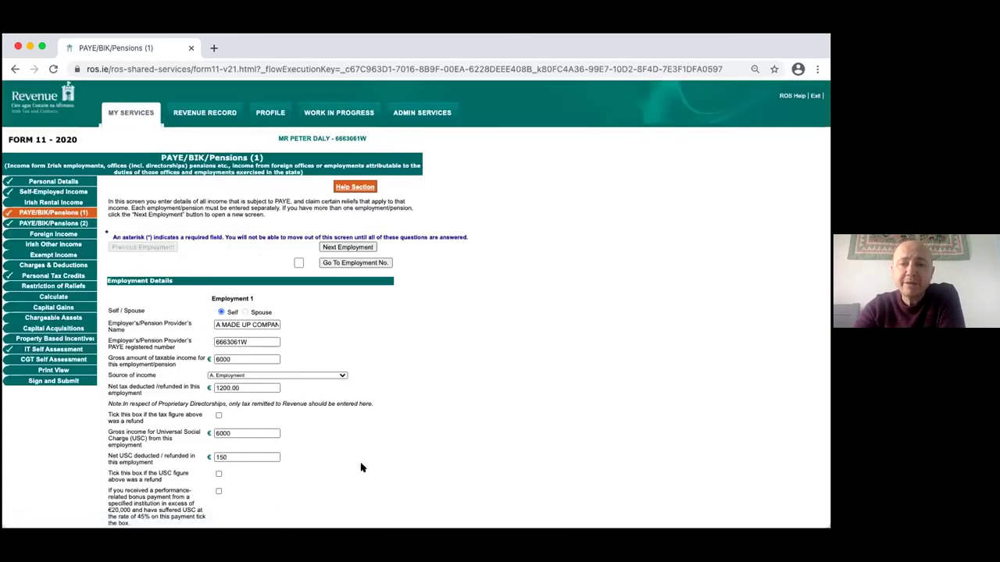
On PAYE/BIK/Pensions (2), enter 'Acting agents and flat rate' as the nature of employment
click(48, 224)
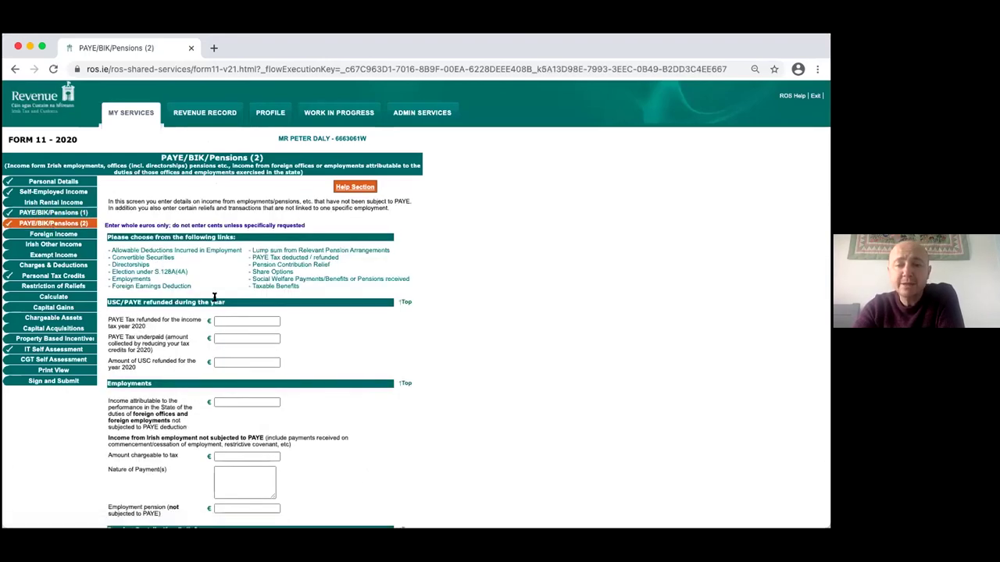
scroll(214, 297, down, 5)
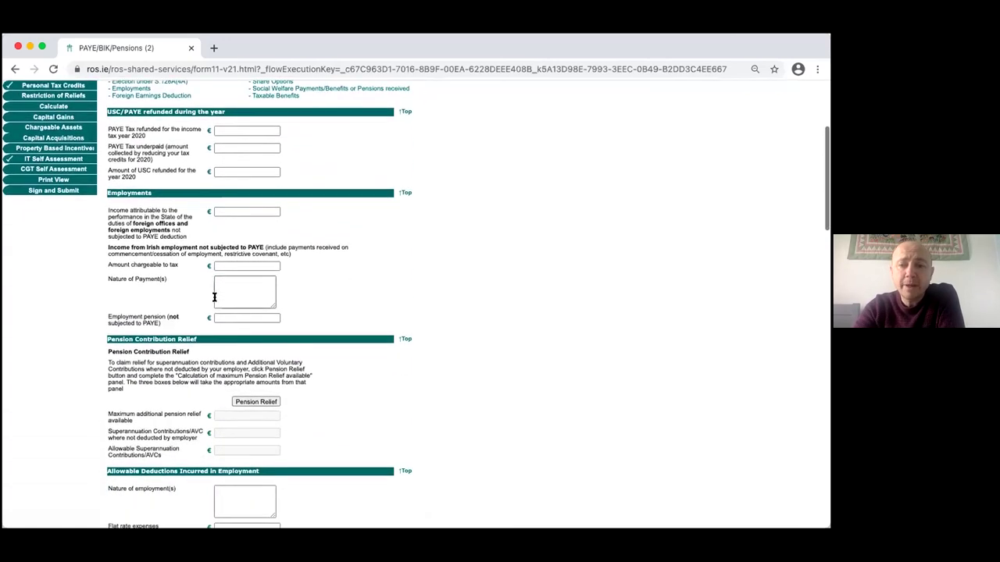
scroll(214, 297, down, 4)
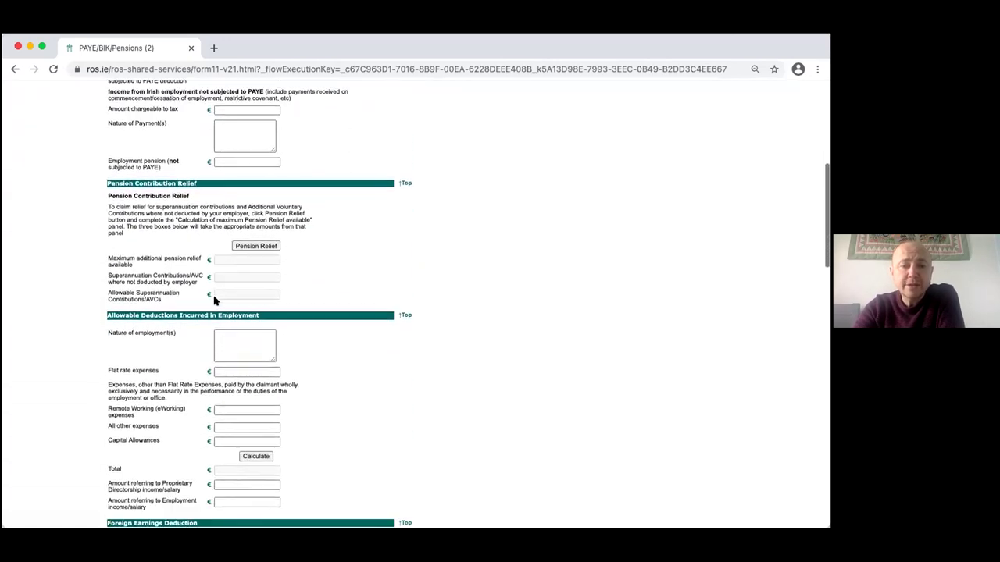
click(226, 332)
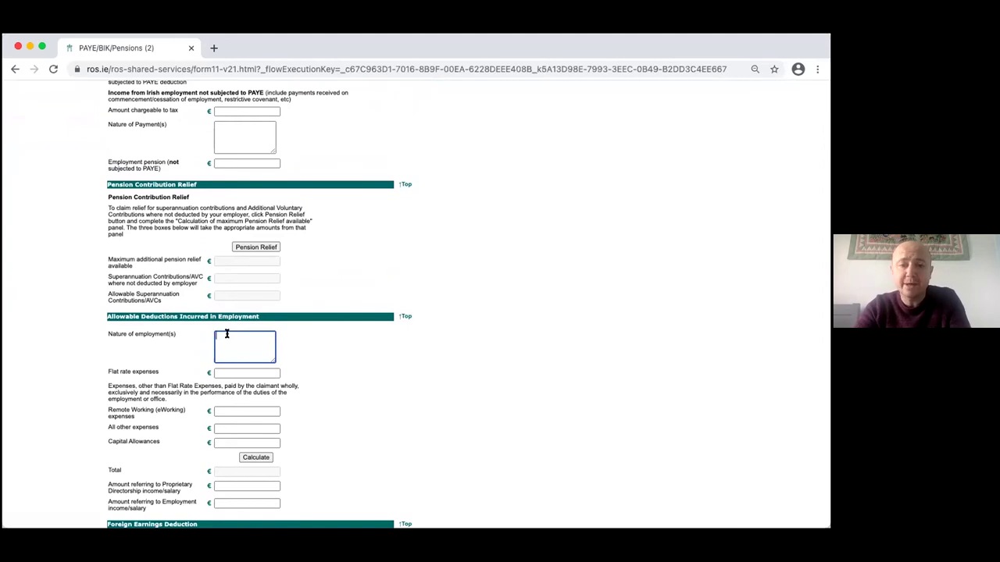
text(Acting)
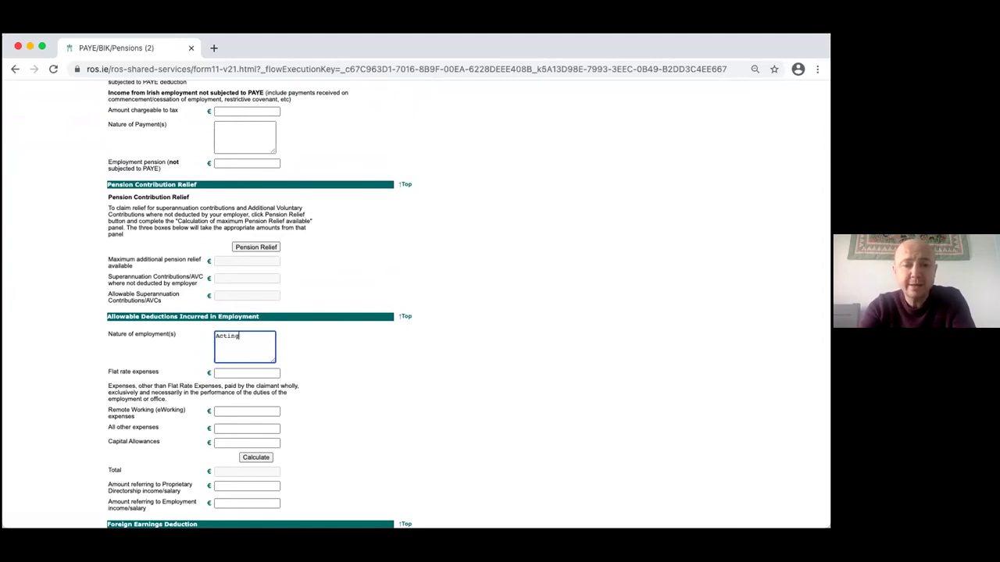
text( agents and f)
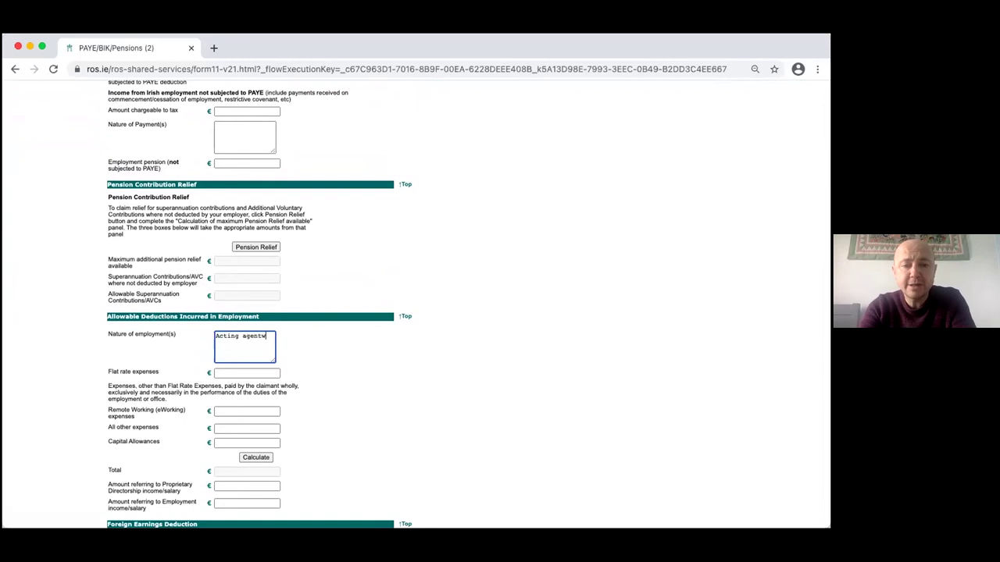
text(lat ra)
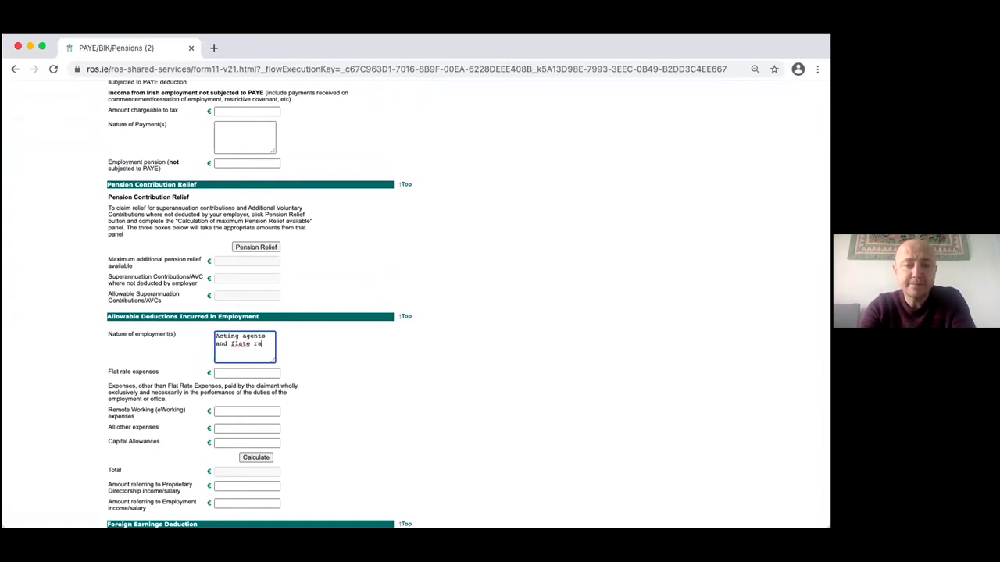
text(te)
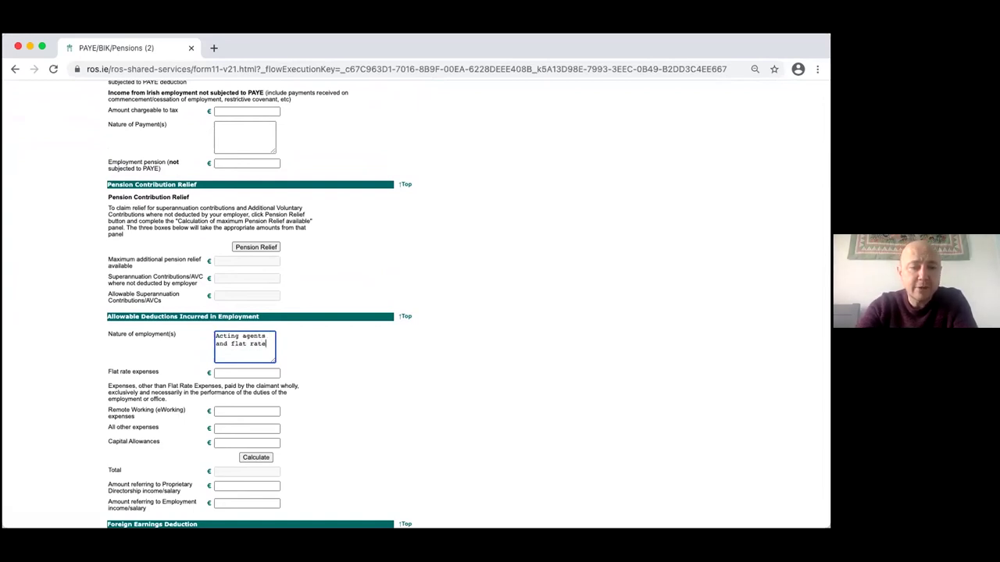
Enter flat rate expenses of 750 and all other expenses of 720, then calculate the total
click(223, 373)
text(750)
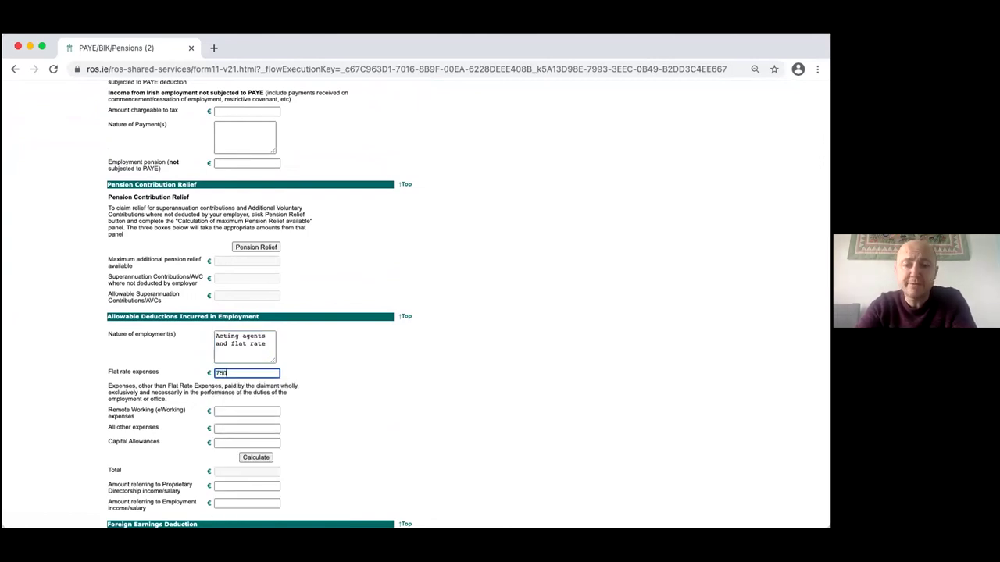
scroll(223, 373, down, 2)
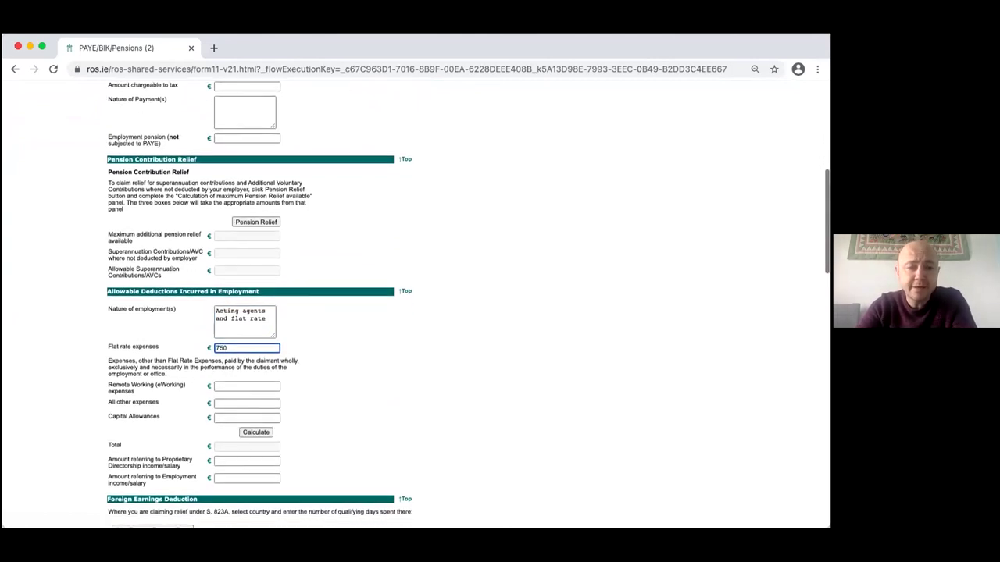
click(216, 382)
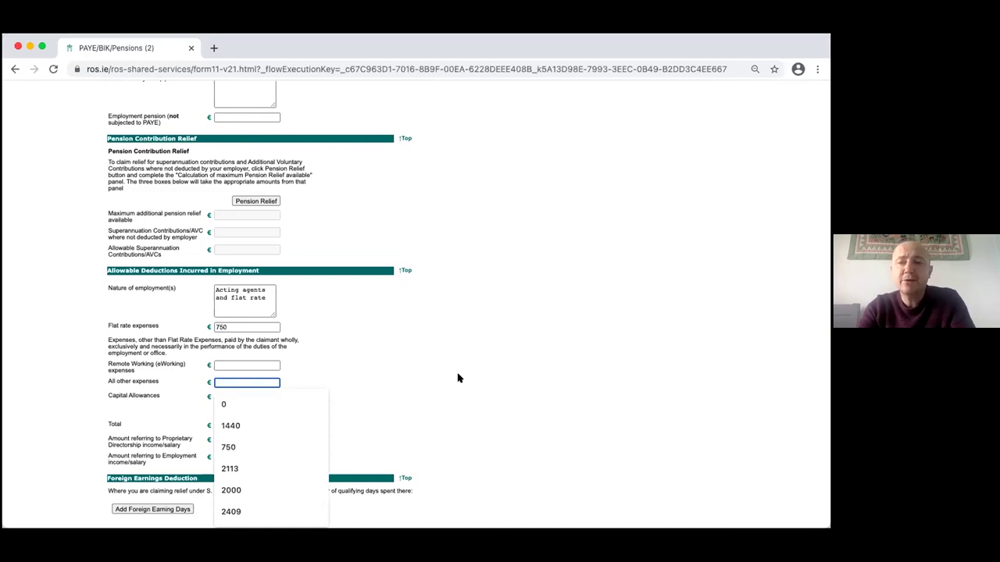
text(720)
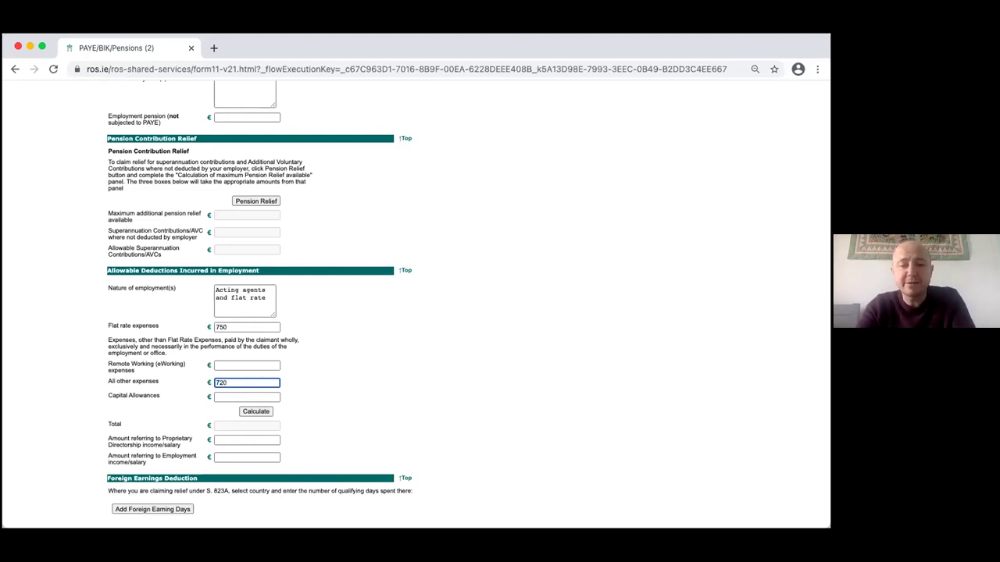
click(218, 364)
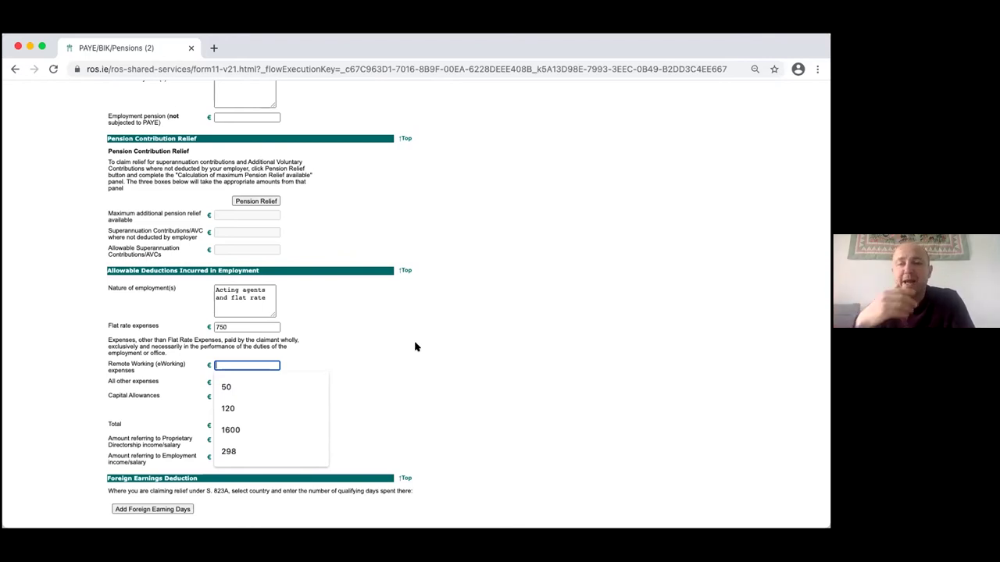
click(349, 346)
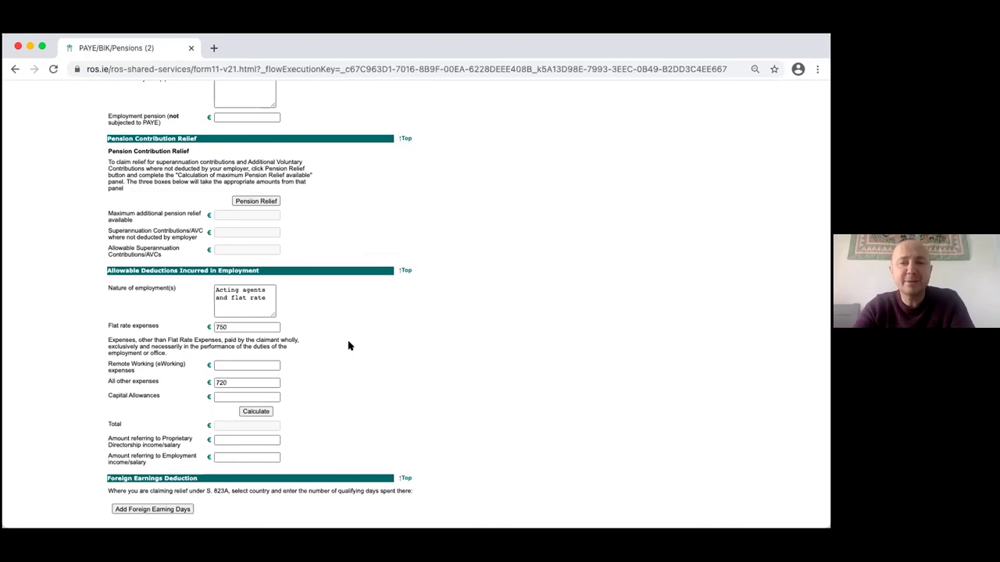
scroll(349, 346, down, 1)
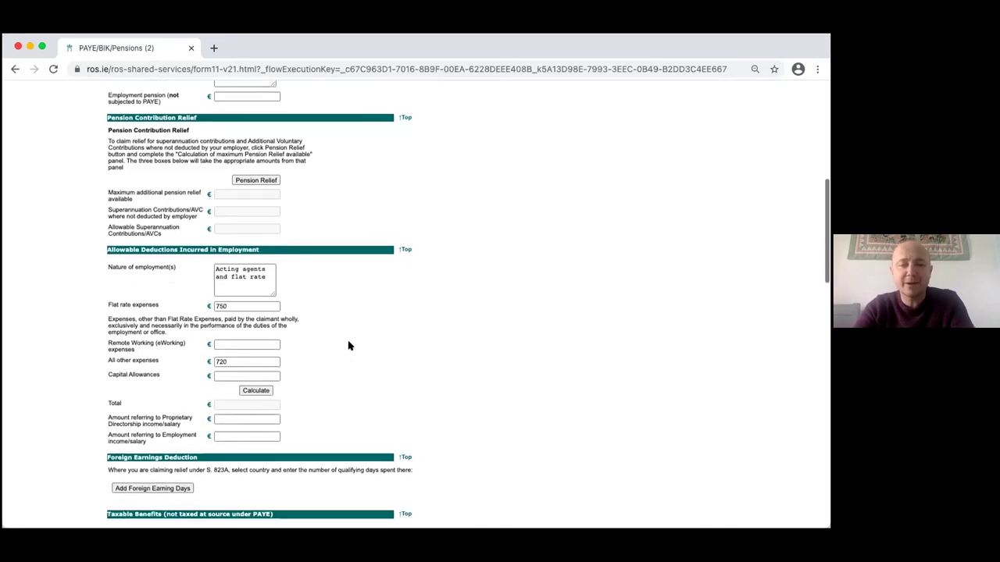
click(256, 390)
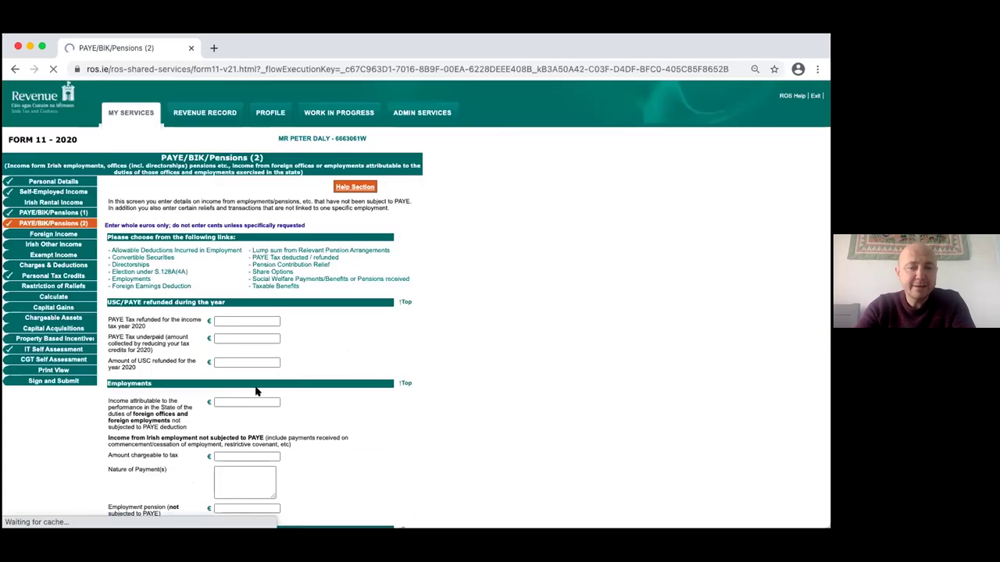
Enter 1470 for employment income/salary, change all other expenses to 800, and recalculate to 1550
scroll(257, 390, down, 5)
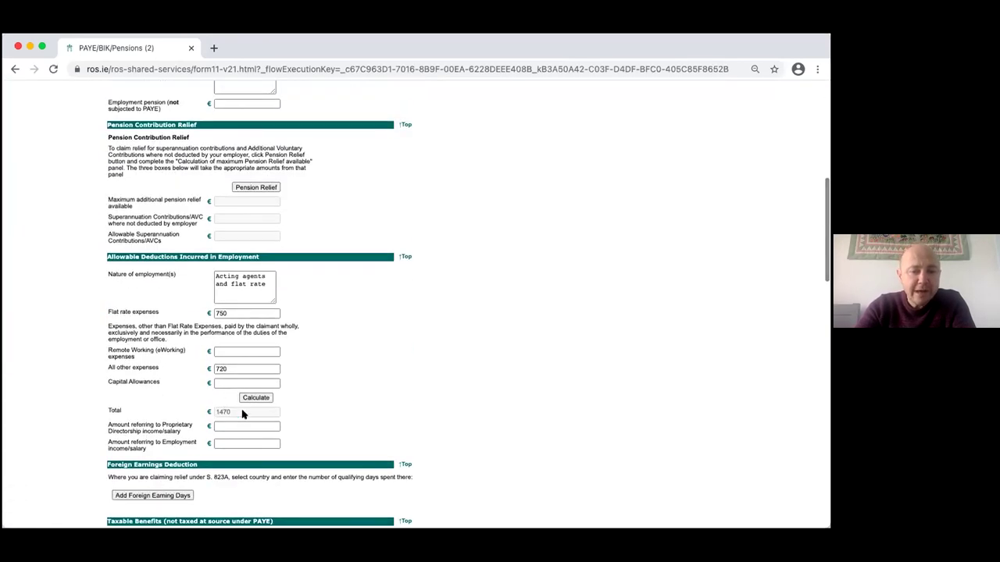
click(220, 443)
text(1470)
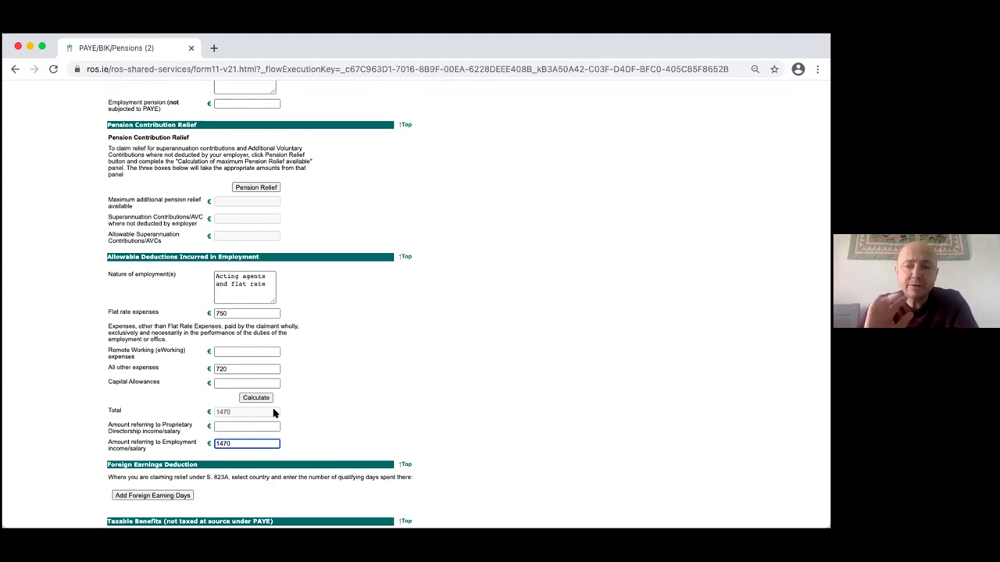
double_click(225, 368)
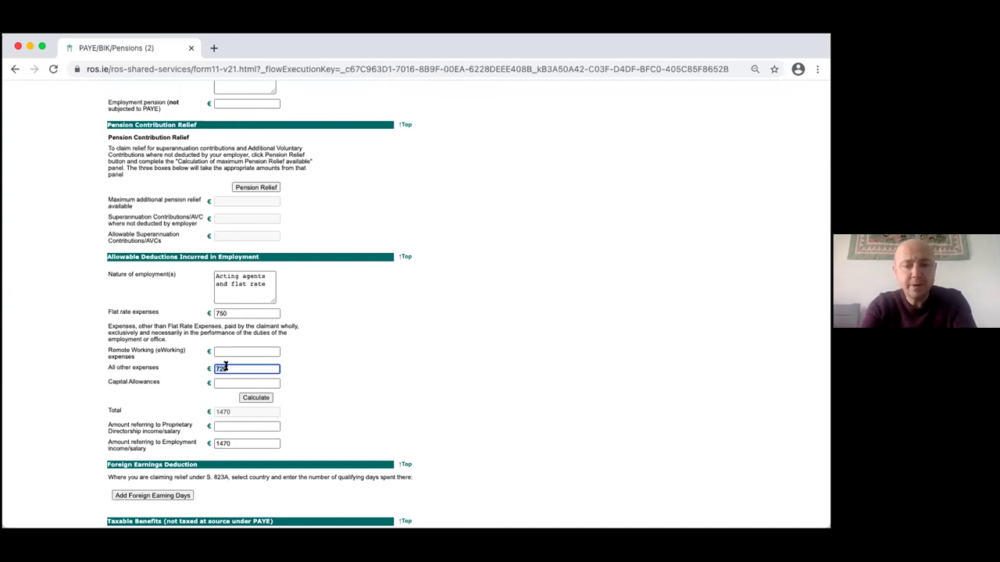
text(800)
click(258, 396)
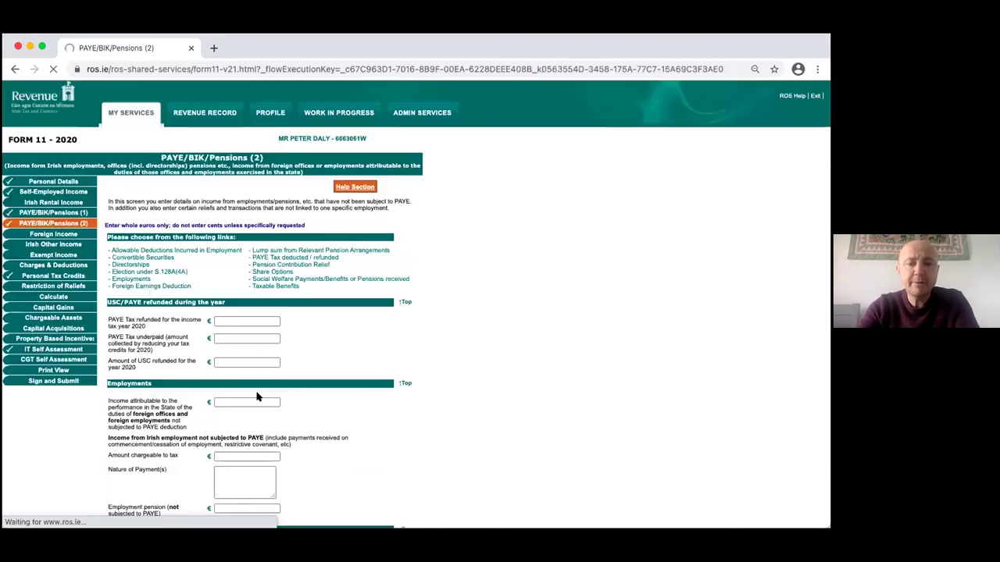
Replace the employment income/salary deduction of 1470 with 1550
scroll(257, 397, down, 5)
click(236, 382)
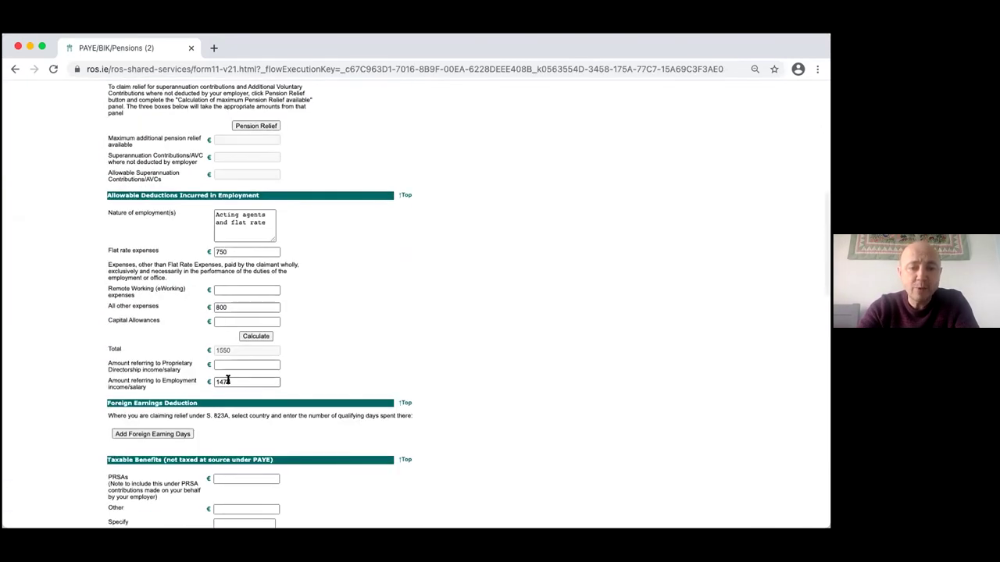
double_click(235, 382)
text(1550)
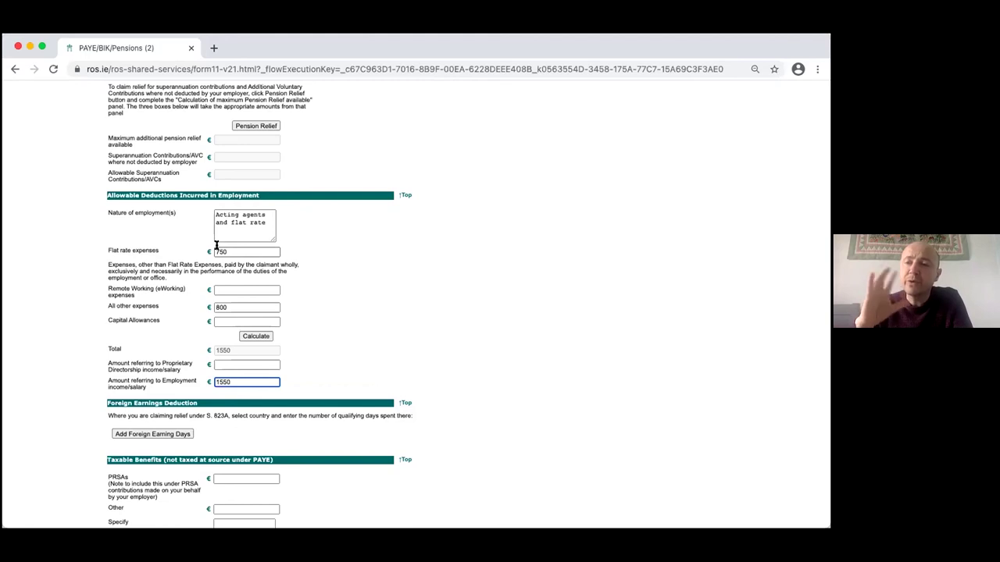
Save the PAYE/BIK/Pensions (2) page with 12000 of other taxable social welfare payments
scroll(216, 246, down, 5)
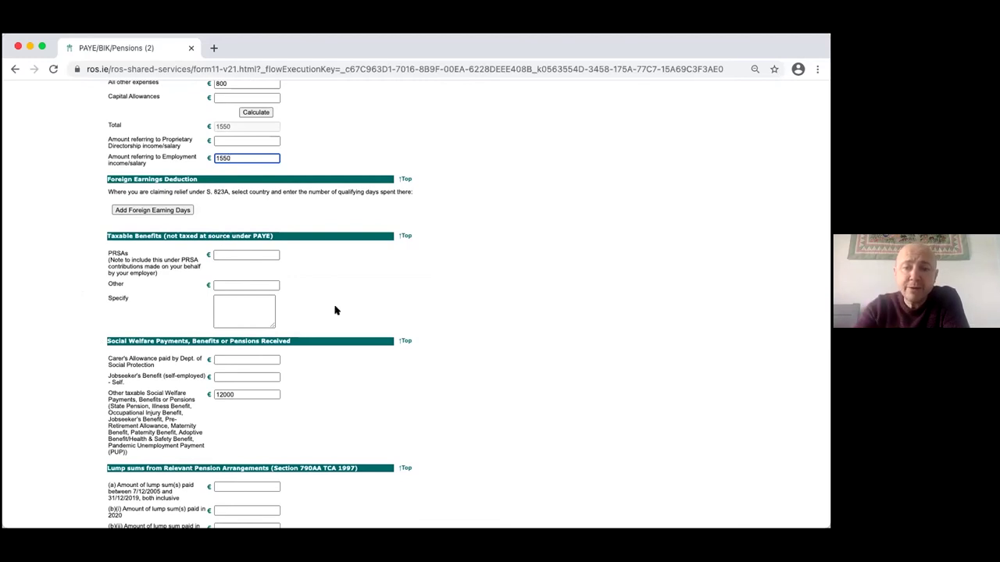
click(245, 391)
click(246, 391)
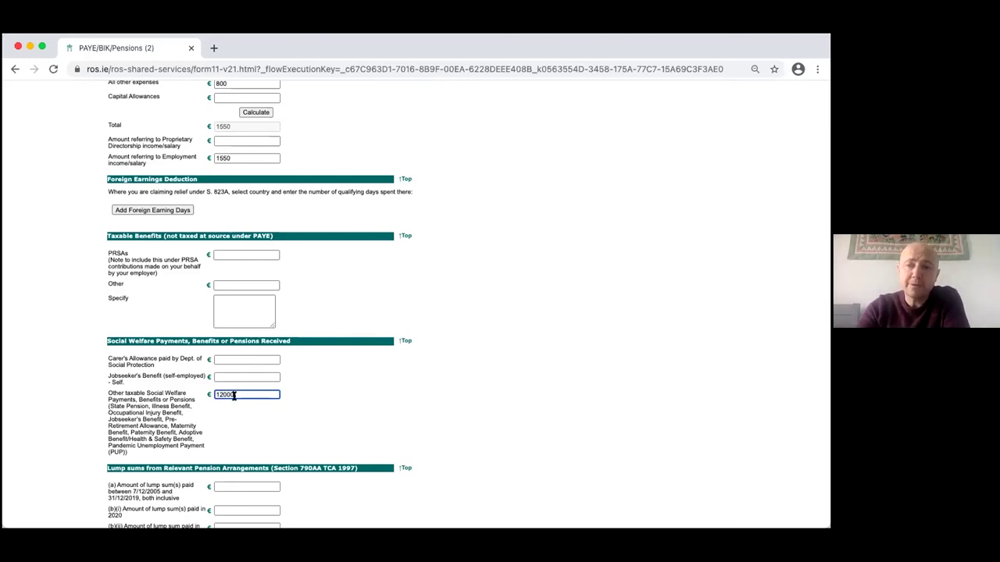
scroll(234, 396, down, 10)
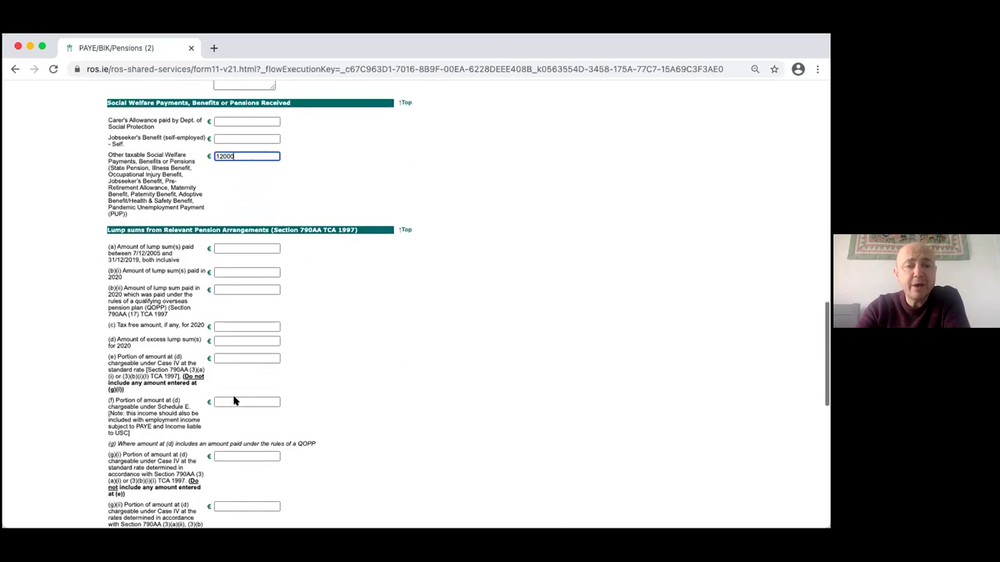
scroll(234, 399, down, 3)
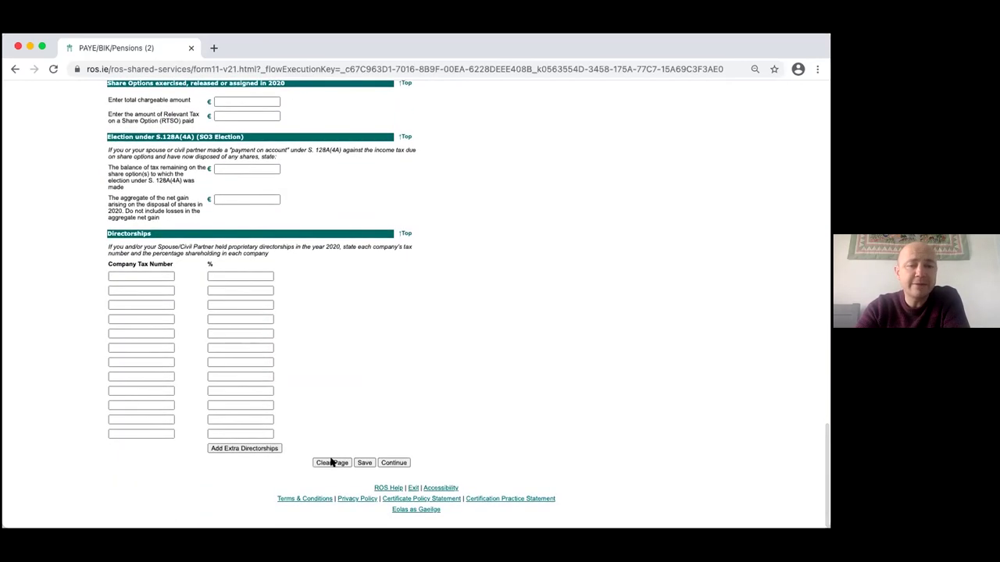
click(362, 465)
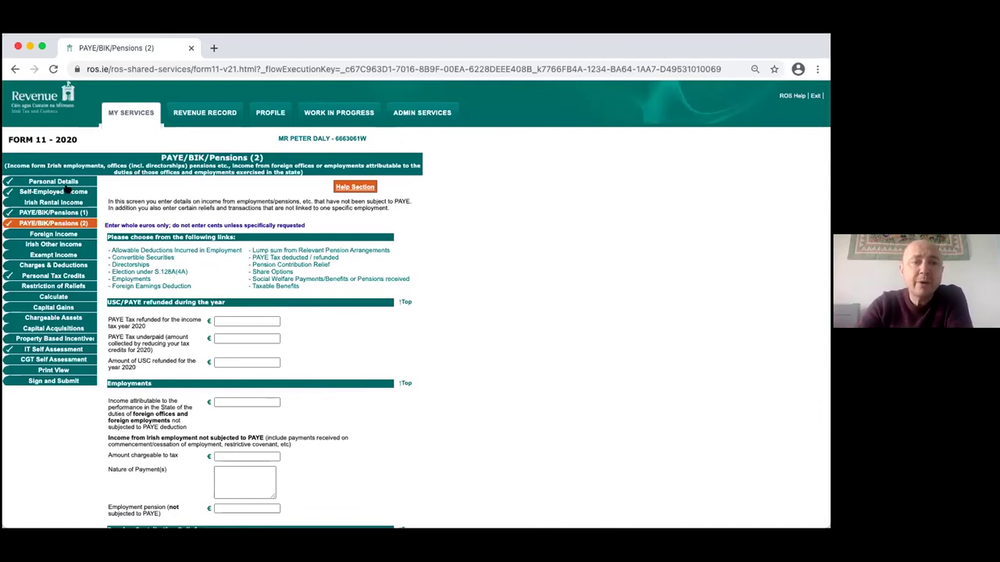
On Self-Employed Income, enter 4000 as the adjusted net loss and 0 as the assessable profit
click(68, 190)
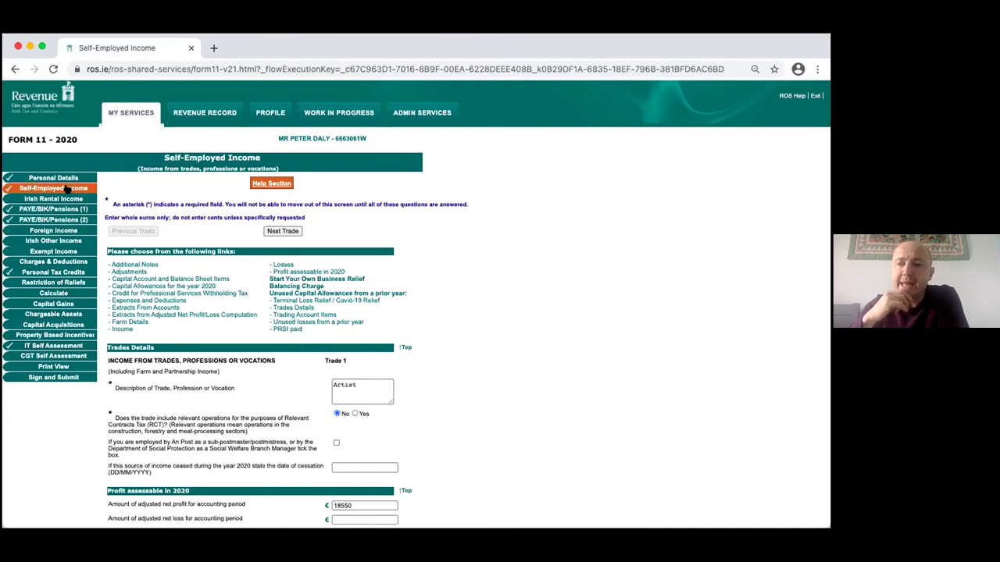
scroll(367, 382, down, 2)
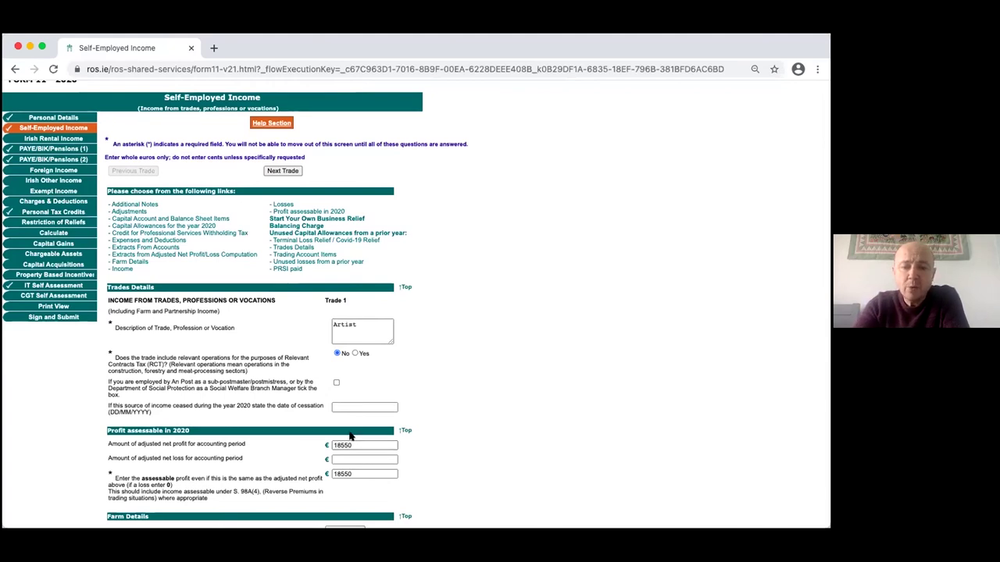
click(357, 445)
scroll(357, 445, down, 1)
click(356, 448)
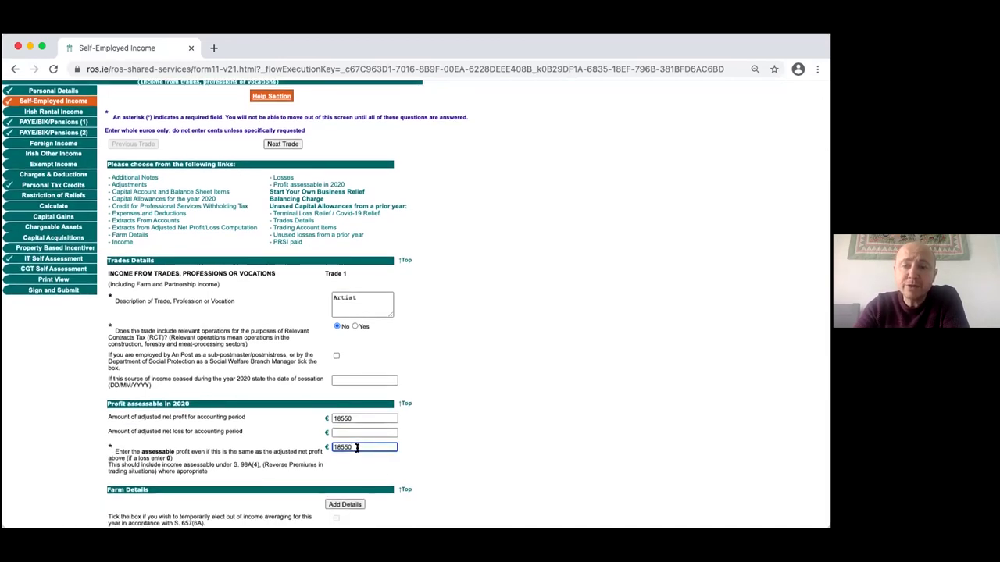
click(347, 433)
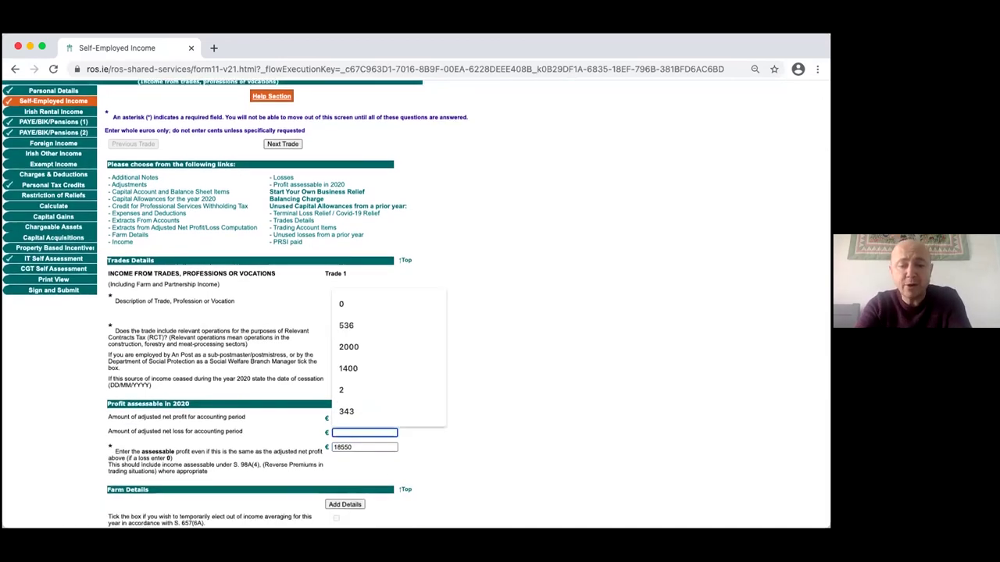
text(4000)
key(Tab)
text(0)
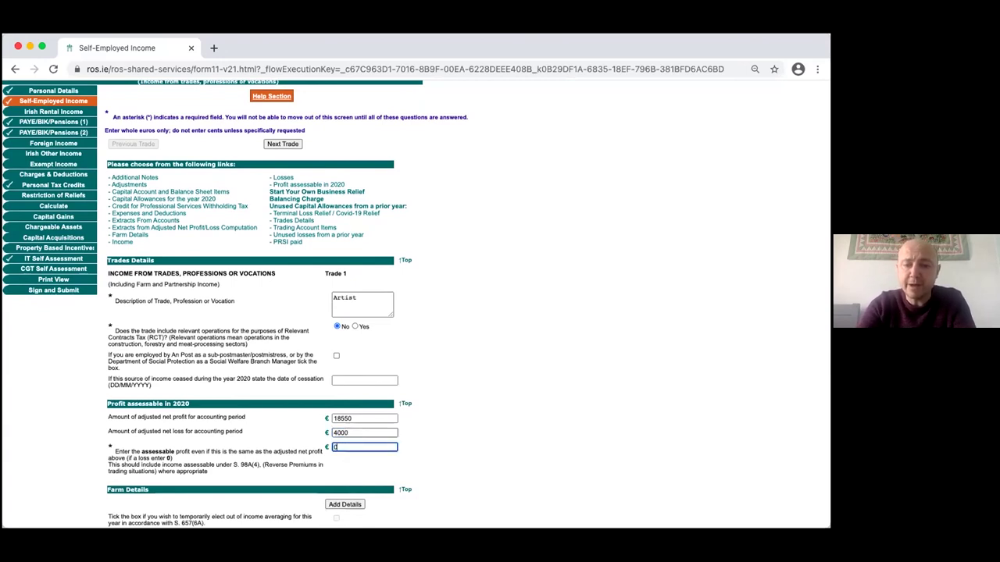
Clear the 4000 net loss, set assessable profit to 18550, and save the page
double_click(348, 418)
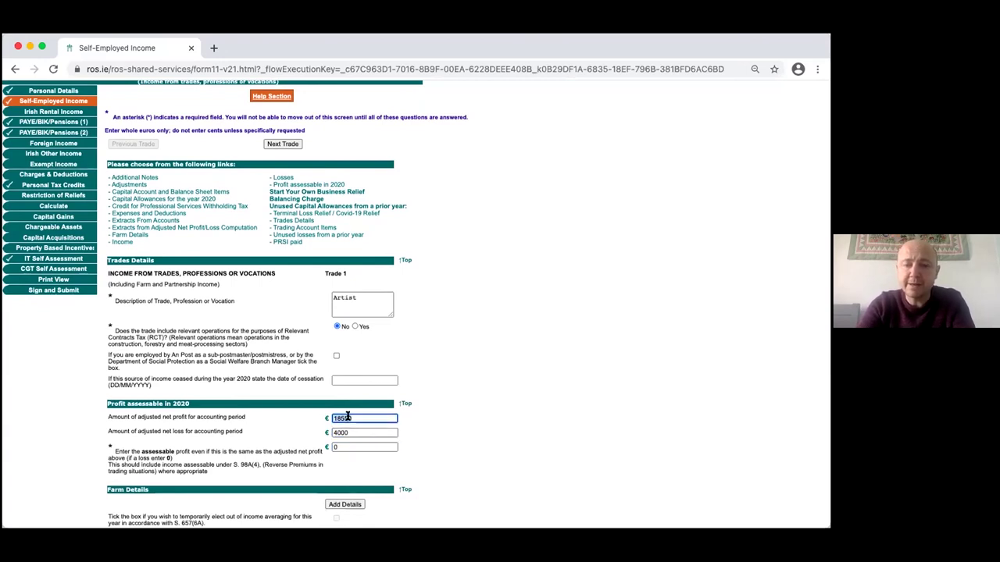
double_click(349, 432)
key(BackSpace)
double_click(349, 446)
key(BackSpace)
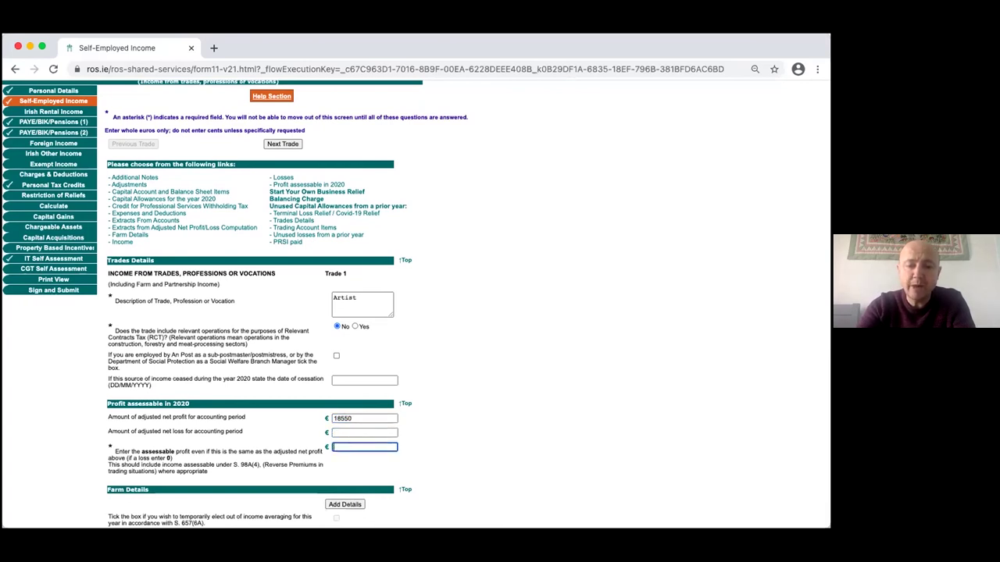
text(18550)
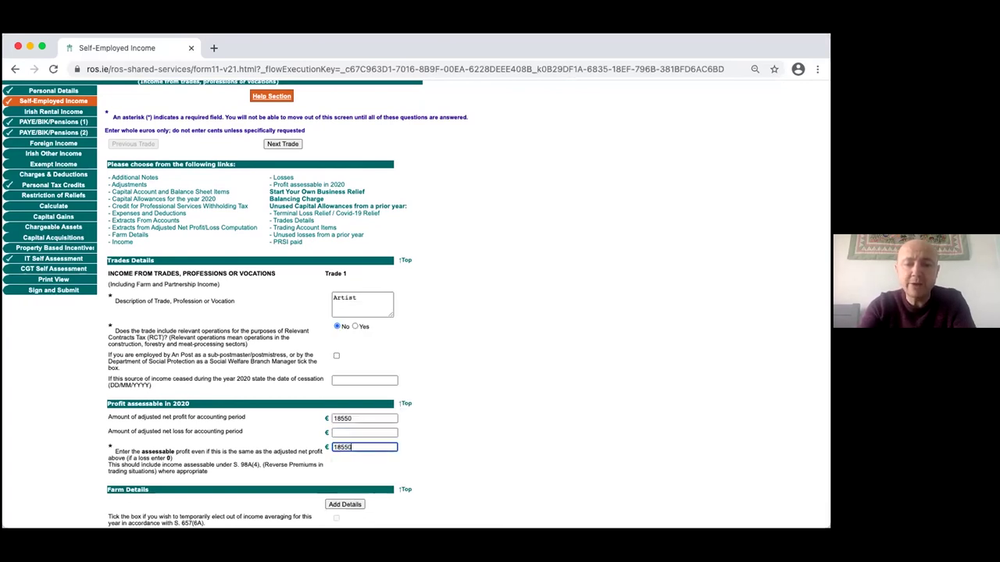
click(361, 433)
key(Escape)
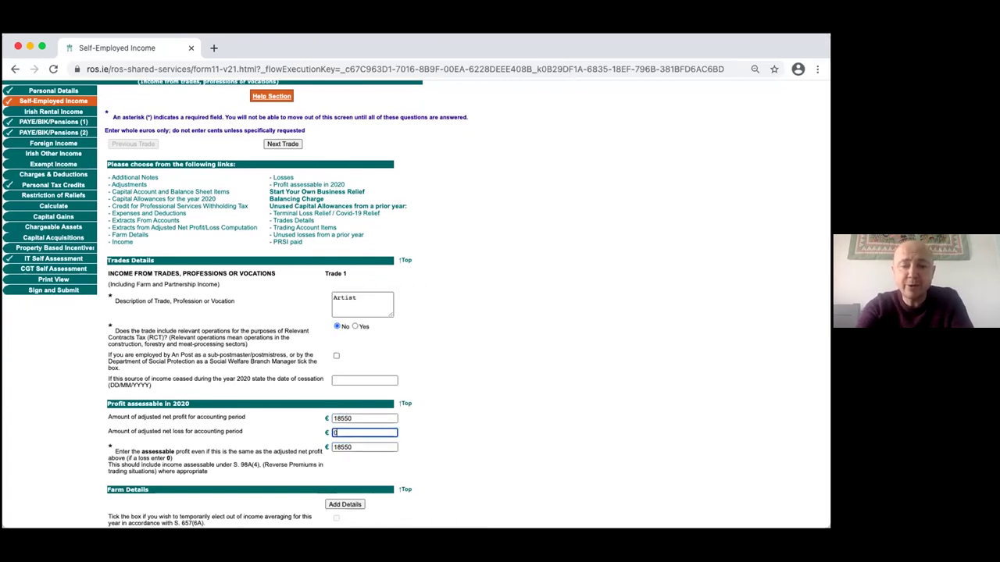
scroll(474, 415, down, 15)
scroll(474, 415, down, 5)
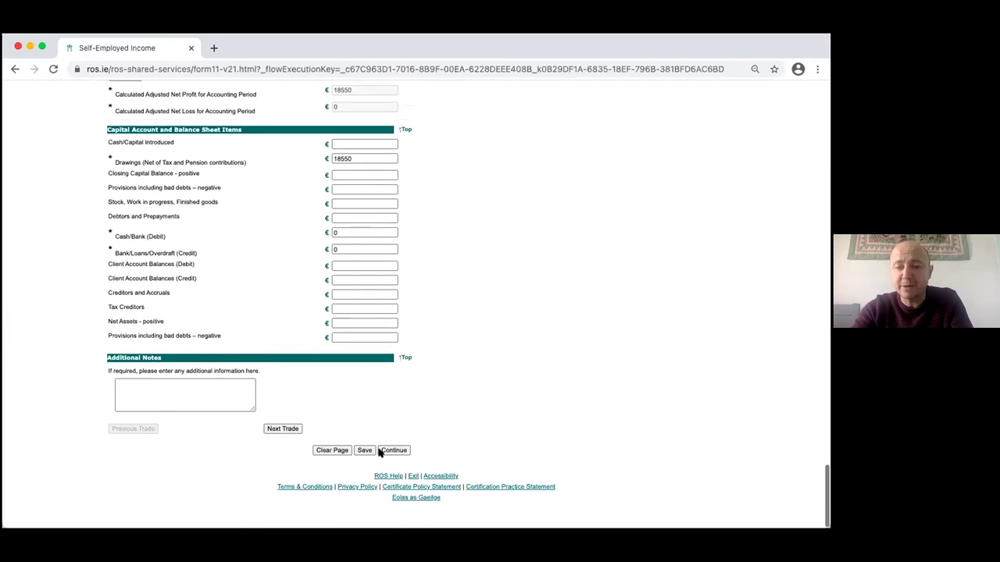
click(362, 464)
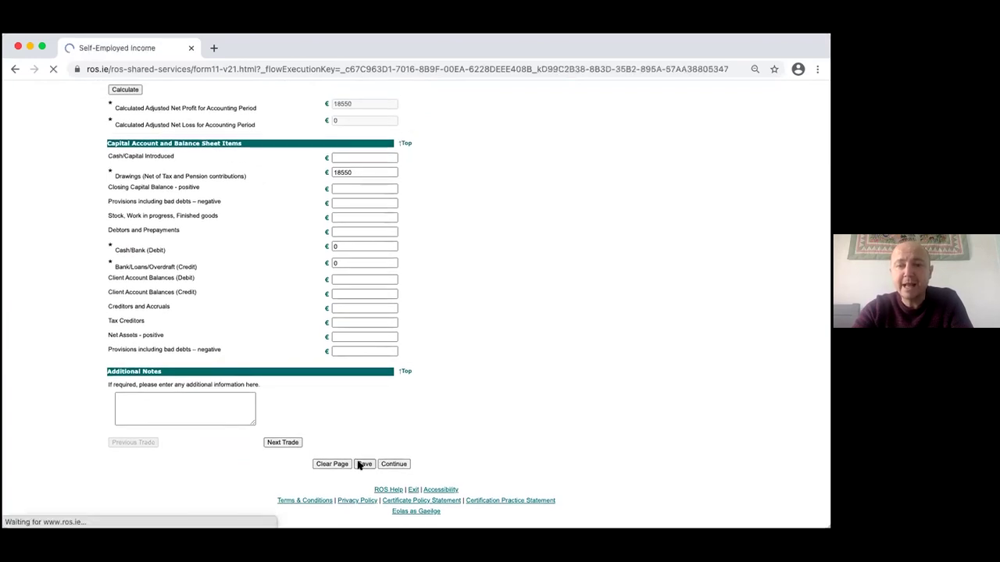
Delete the 0 from the adjusted net loss amount to resolve the 'cannot be entered at both Profit and Loss' error
scroll(406, 418, down, 2)
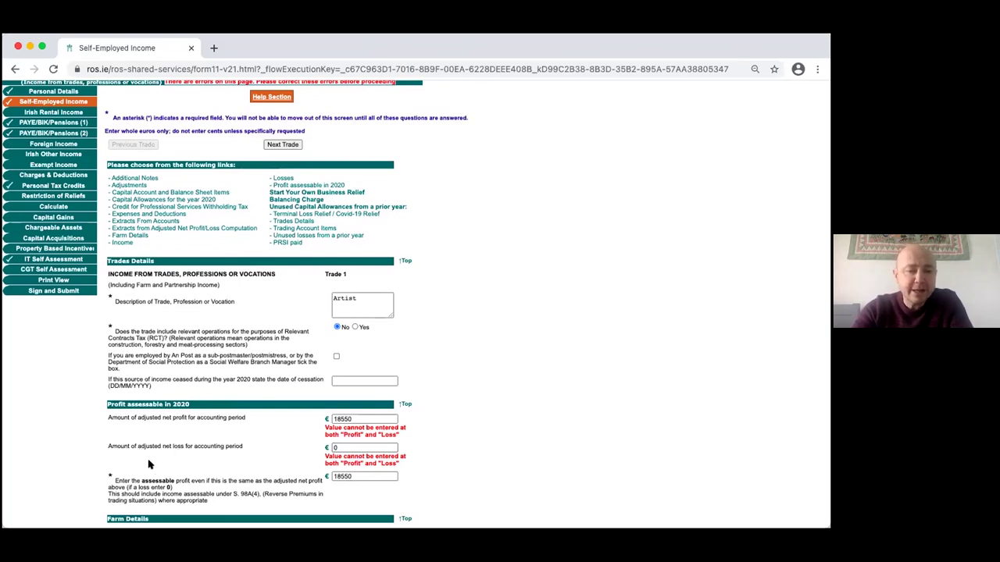
scroll(302, 165, up, 3)
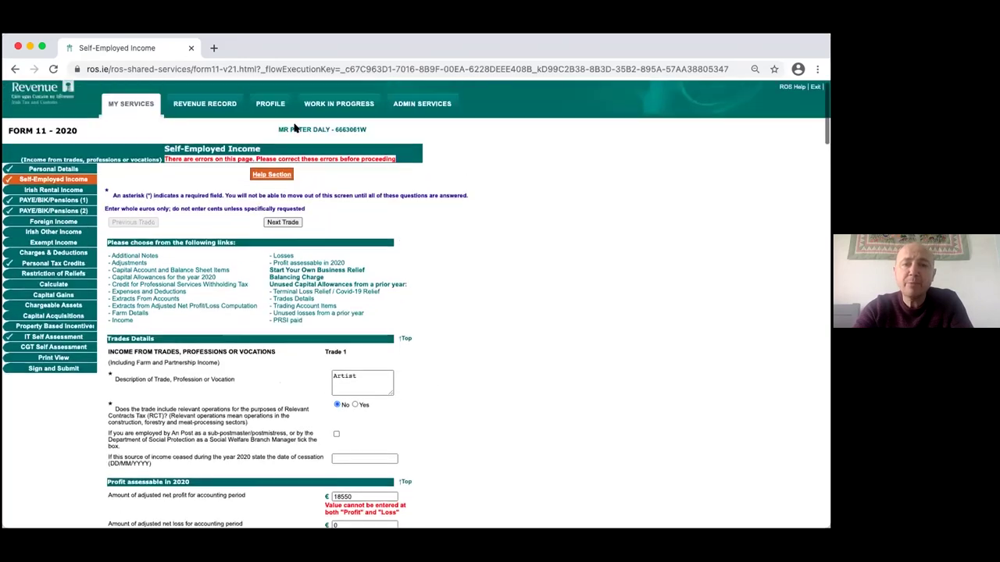
scroll(302, 166, down, 3)
click(349, 456)
key(BackSpace)
scroll(382, 404, down, 4)
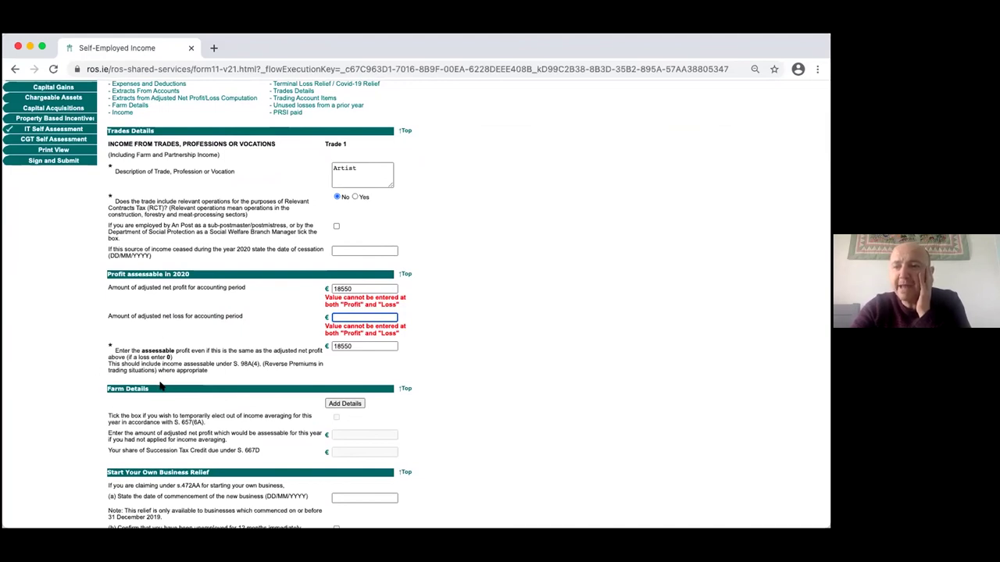
scroll(160, 386, down, 3)
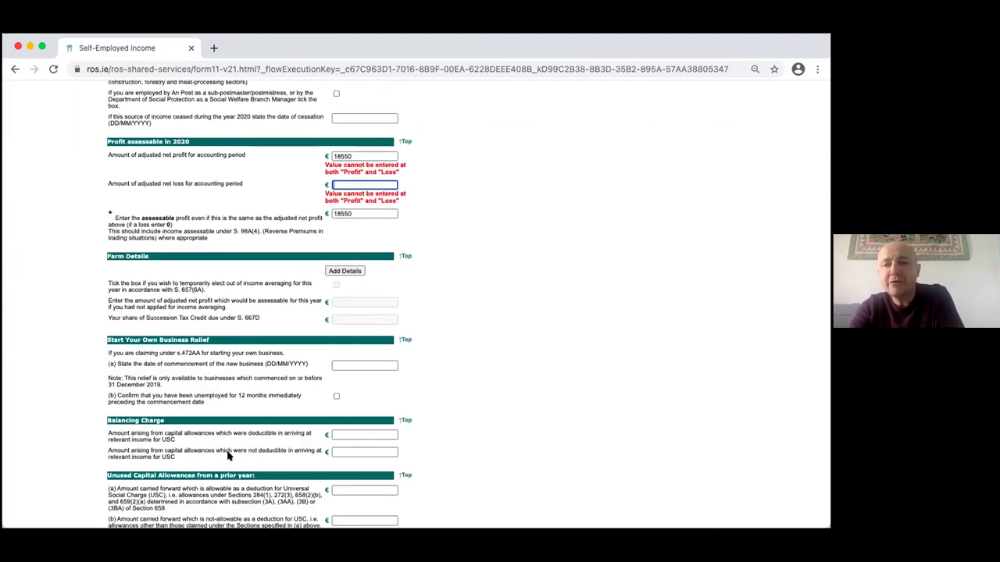
scroll(266, 399, down, 2)
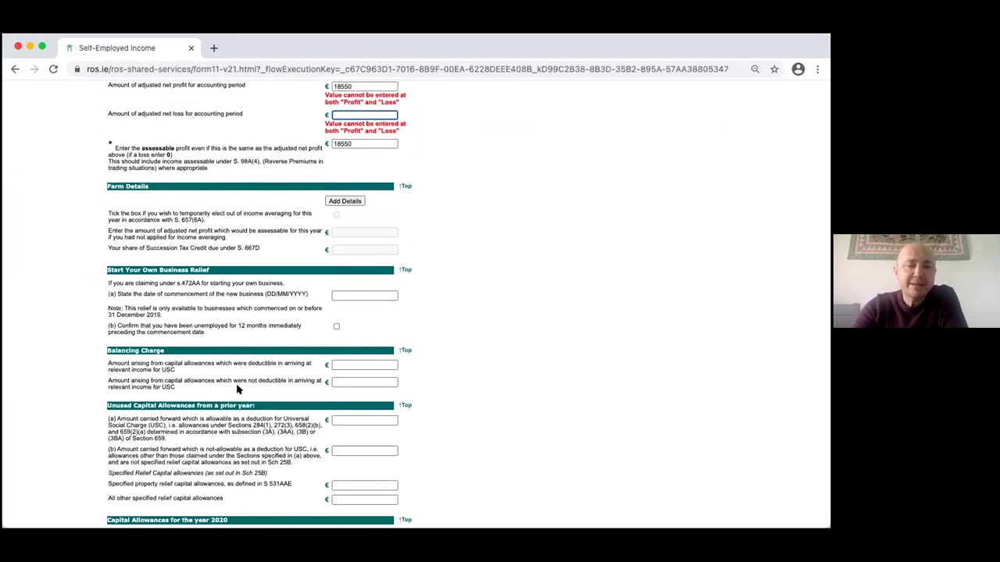
scroll(238, 387, down, 1)
scroll(239, 383, down, 2)
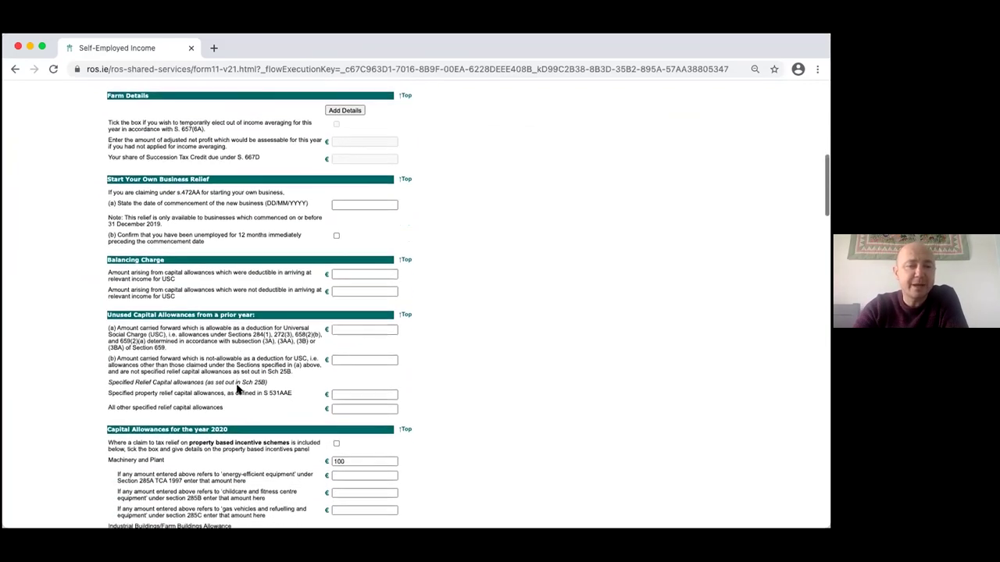
scroll(236, 369, down, 4)
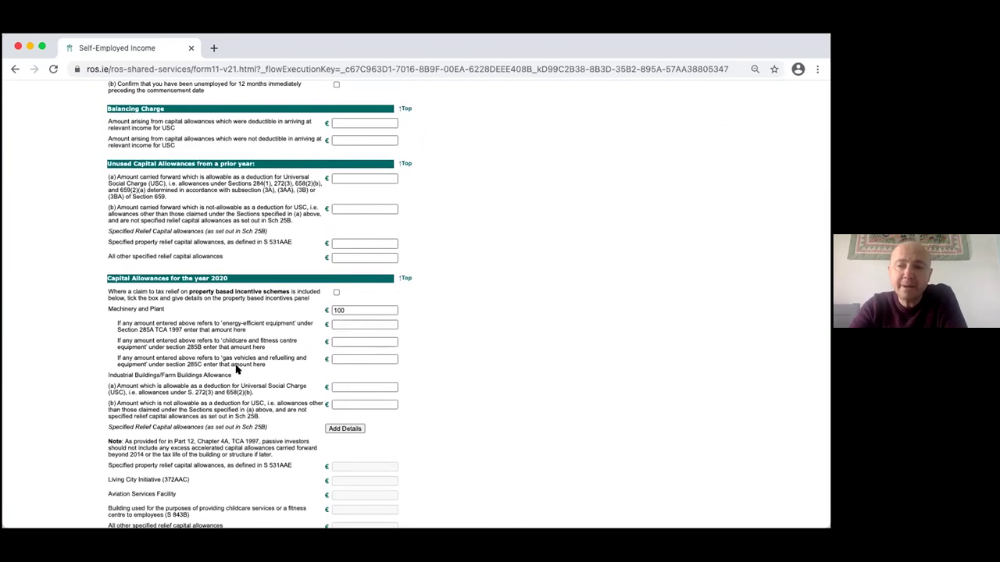
double_click(355, 306)
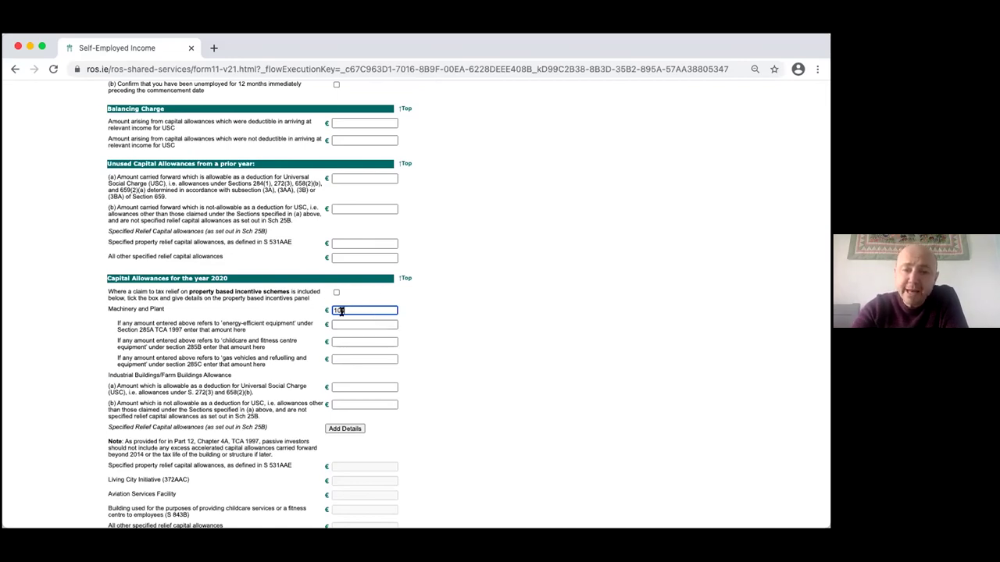
scroll(385, 307, up, 5)
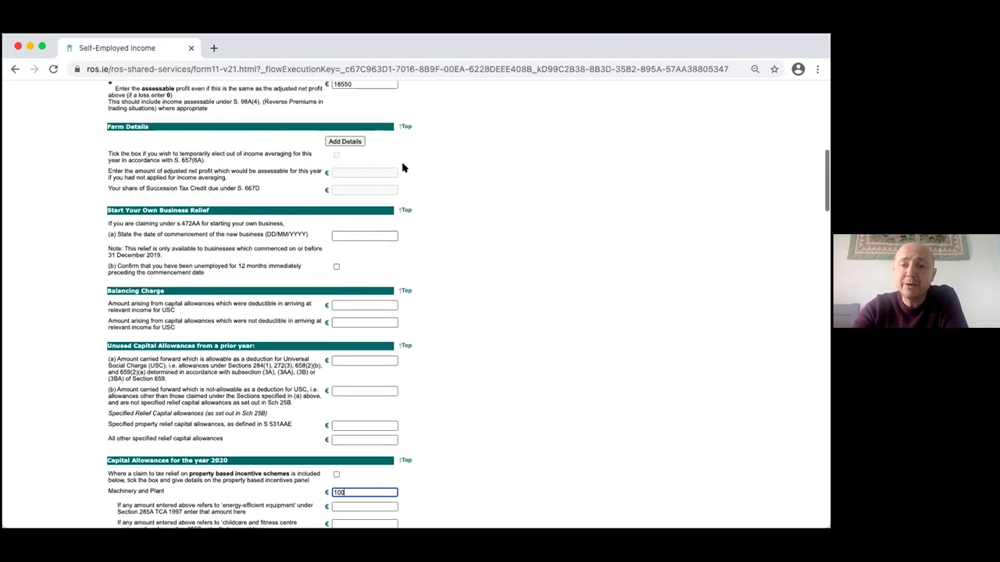
scroll(424, 279, down, 4)
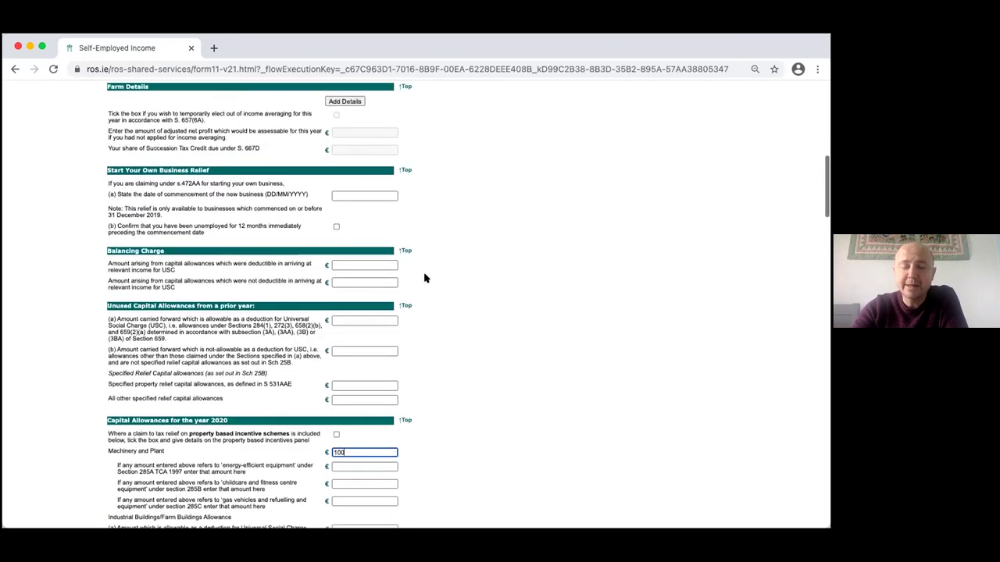
scroll(424, 279, down, 10)
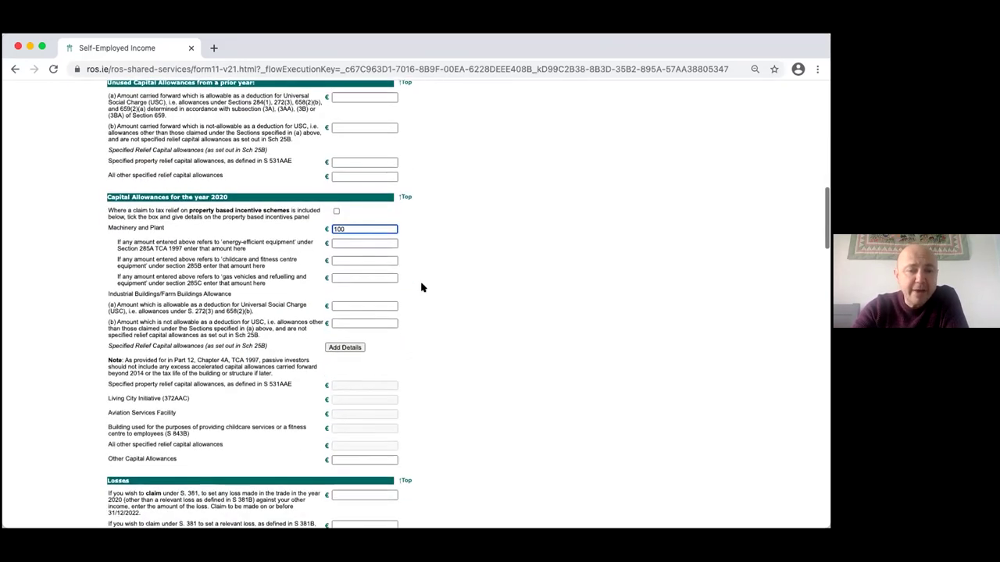
scroll(421, 287, down, 5)
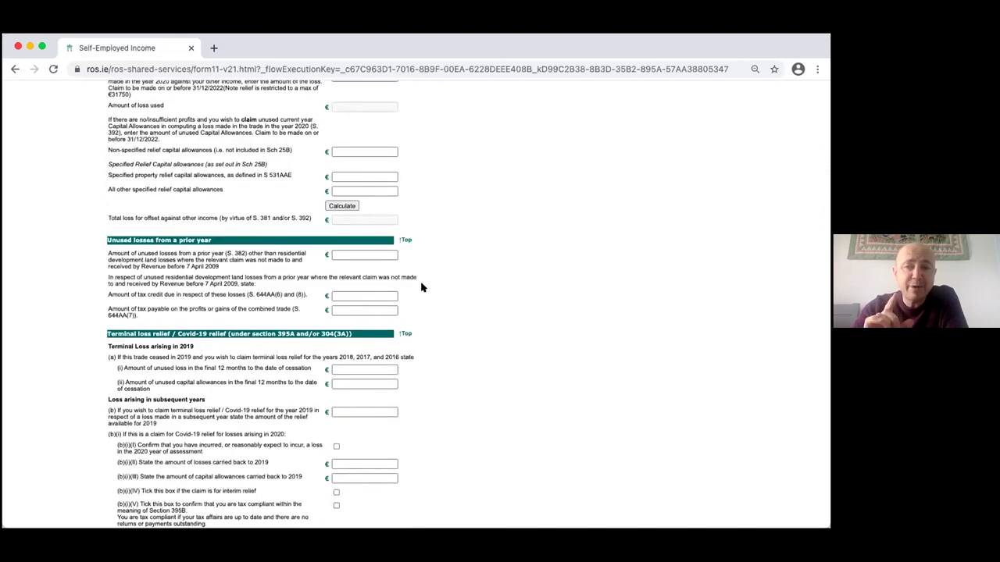
scroll(421, 287, down, 8)
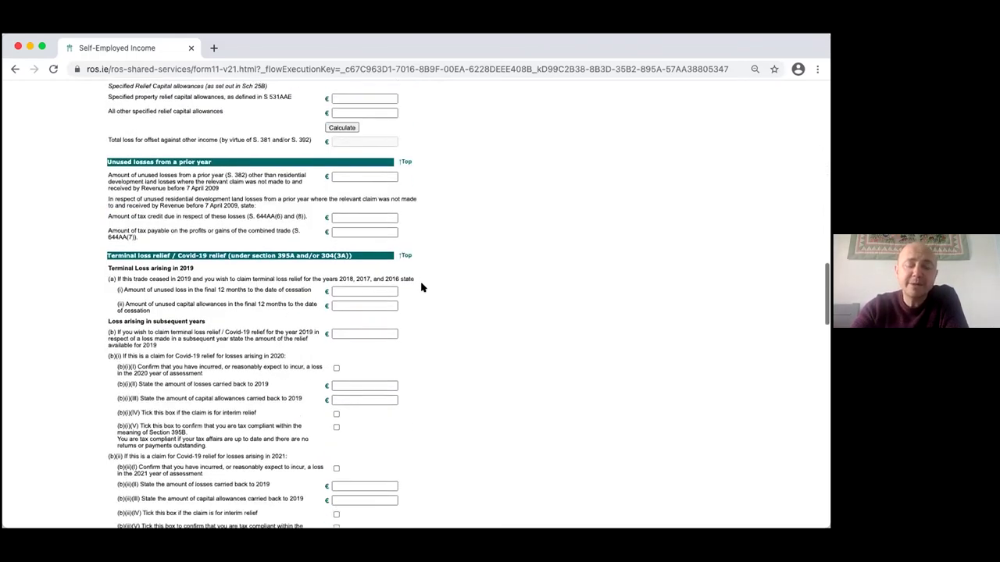
scroll(421, 287, down, 5)
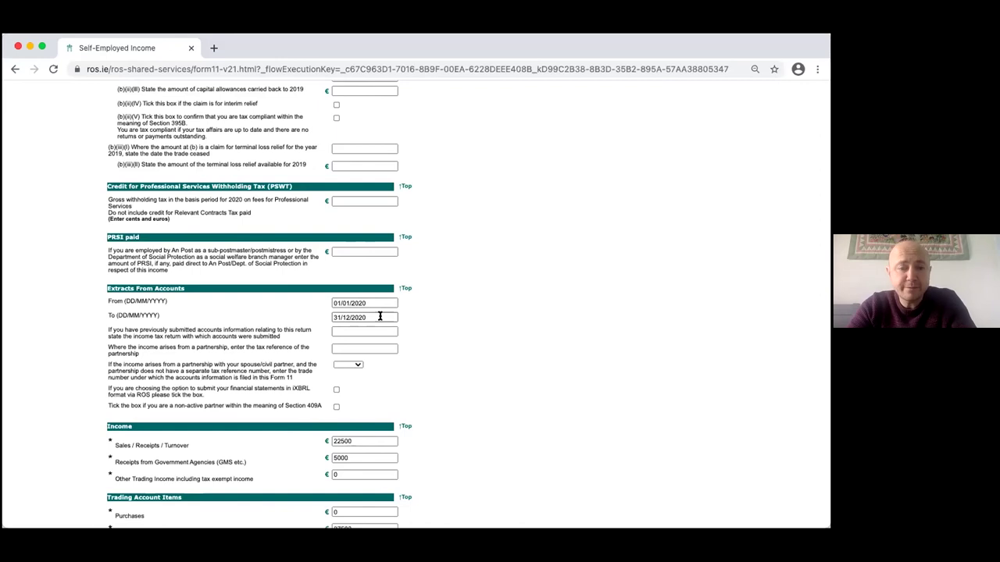
scroll(380, 316, down, 1)
scroll(281, 322, down, 2)
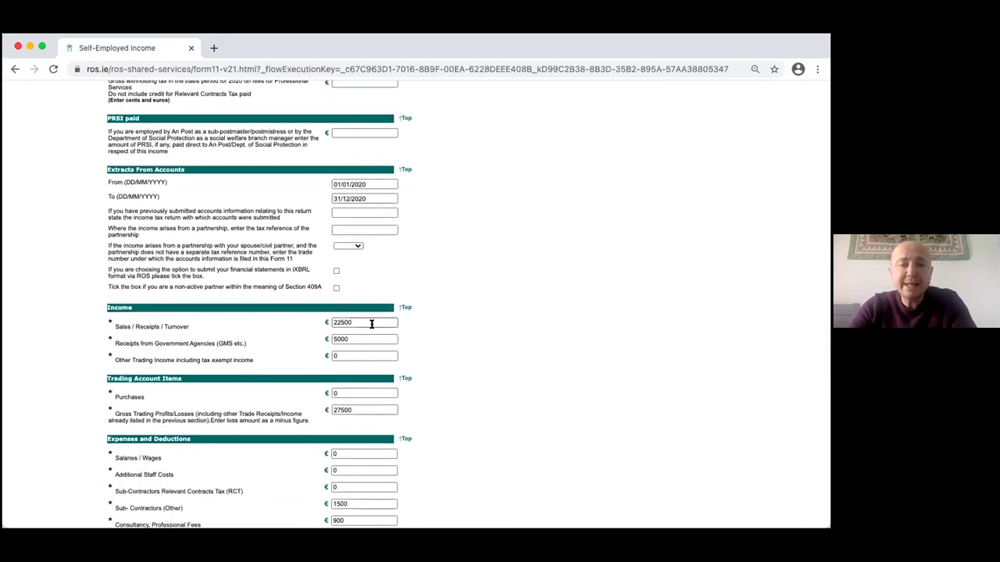
click(364, 336)
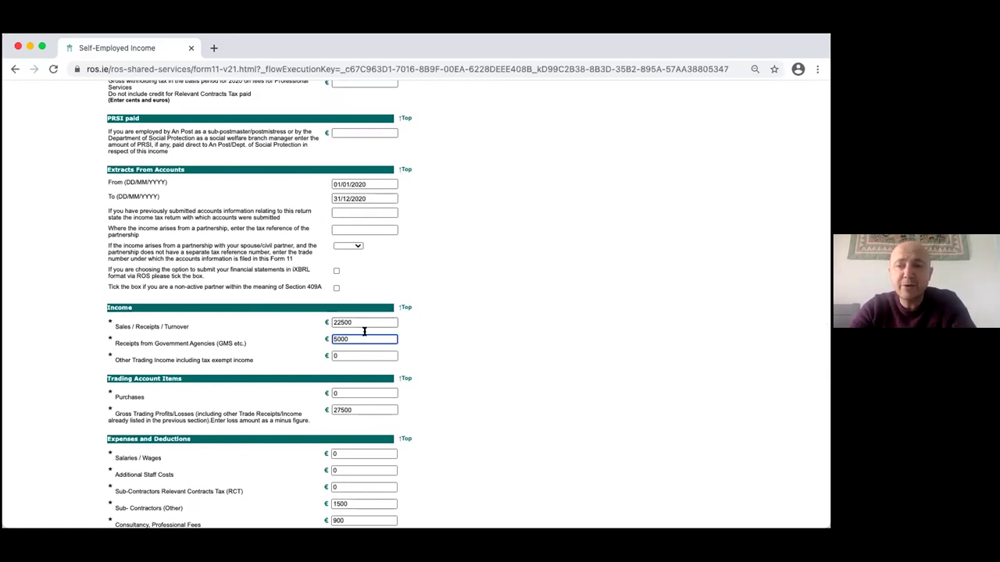
scroll(444, 300, down, 1)
click(386, 312)
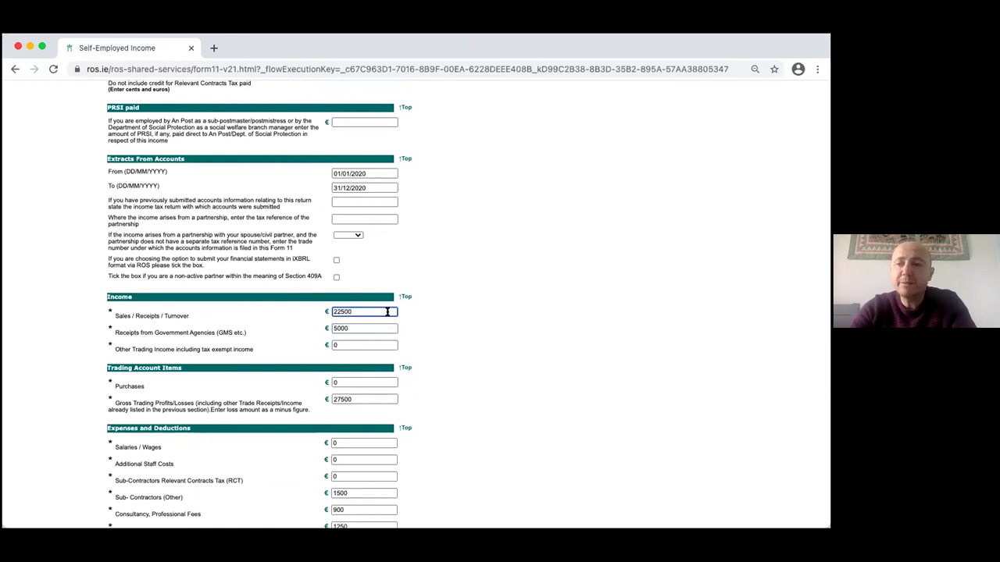
scroll(382, 336, down, 2)
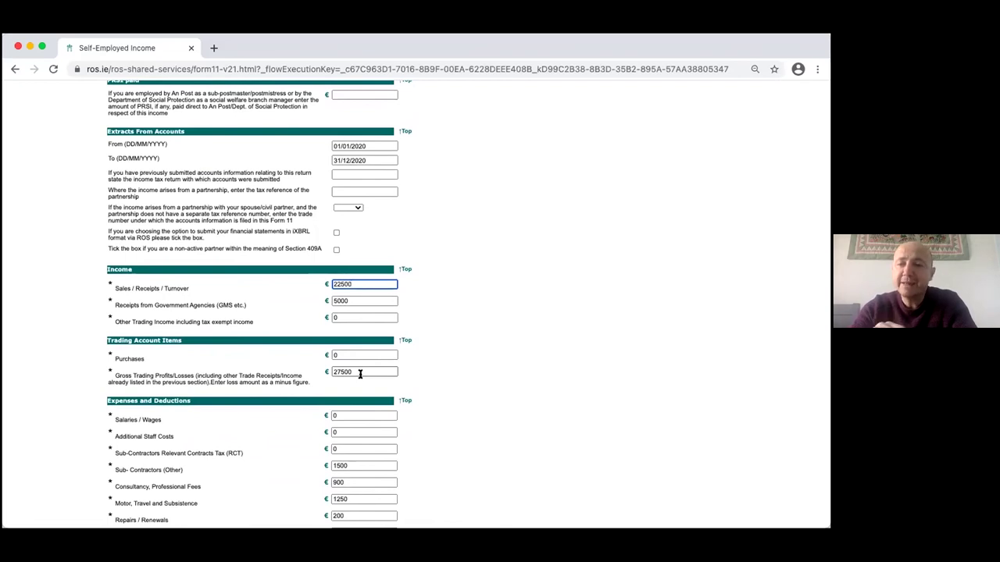
scroll(360, 374, down, 5)
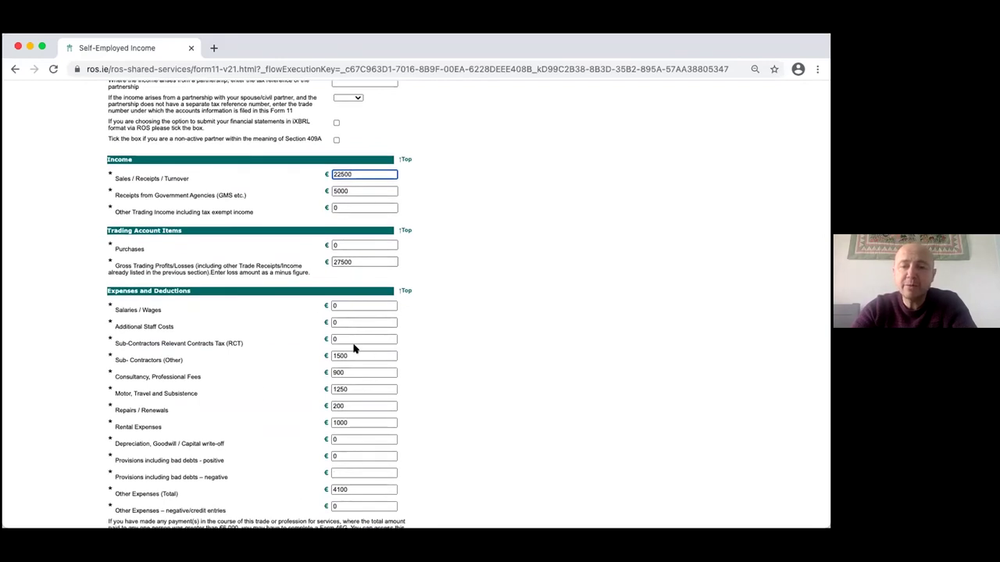
scroll(353, 348, down, 1)
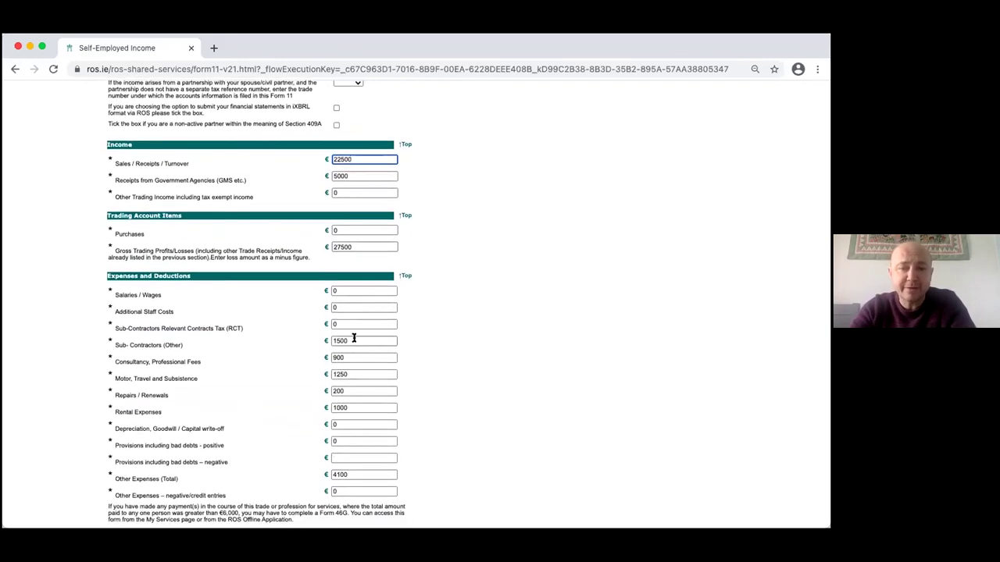
click(353, 343)
key(Tab)
click(364, 372)
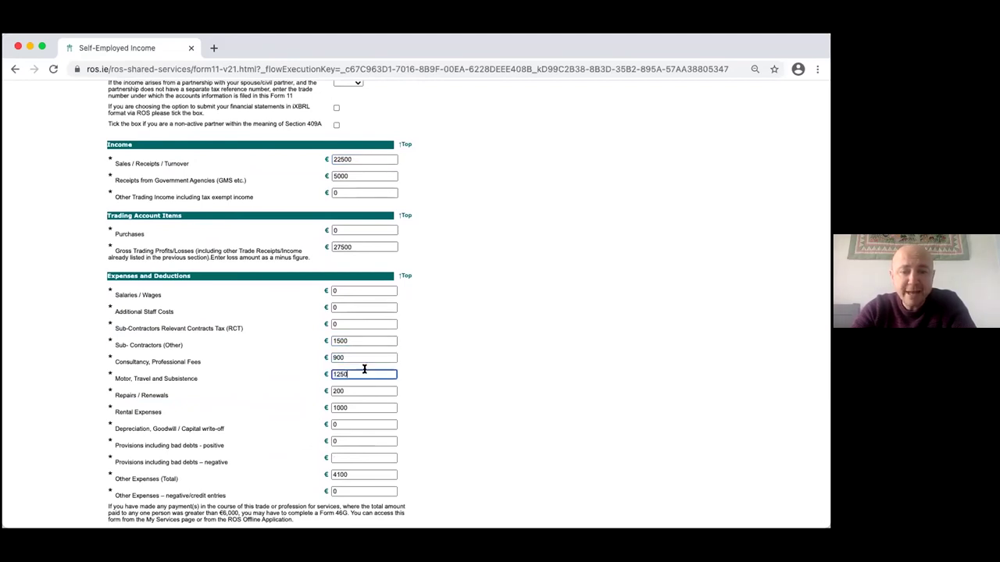
key(Tab)
key(Tab)
scroll(357, 407, down, 1)
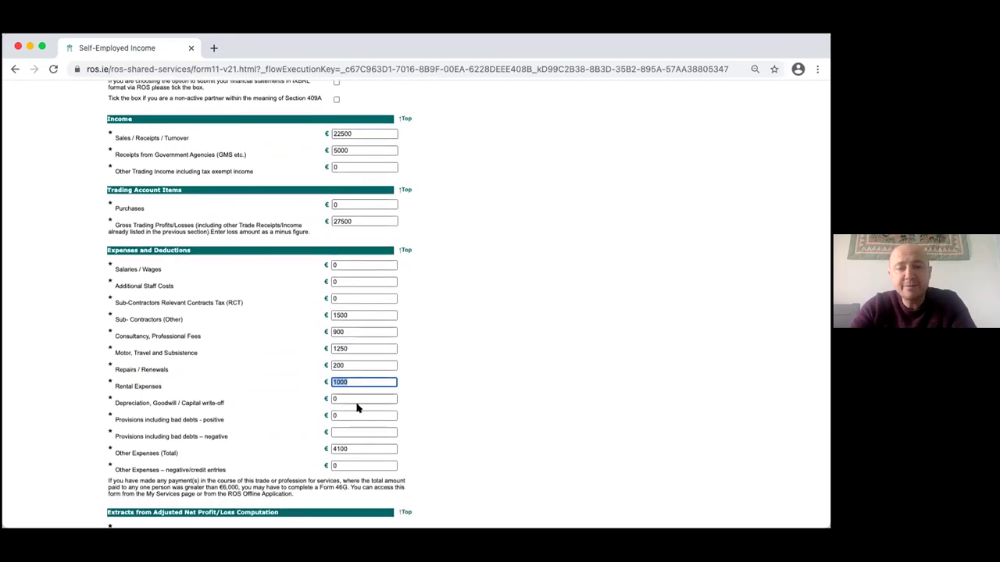
scroll(359, 412, down, 1)
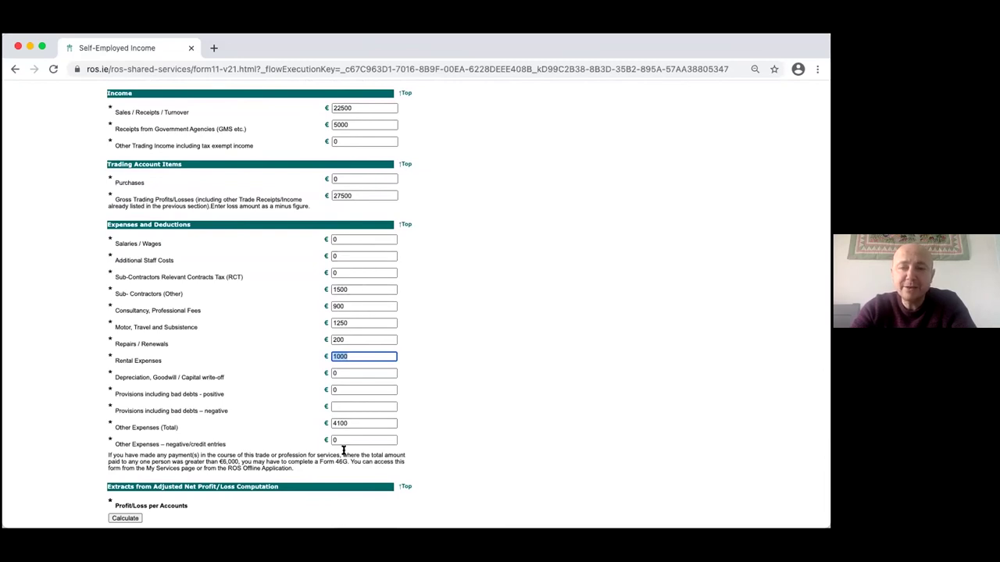
click(334, 406)
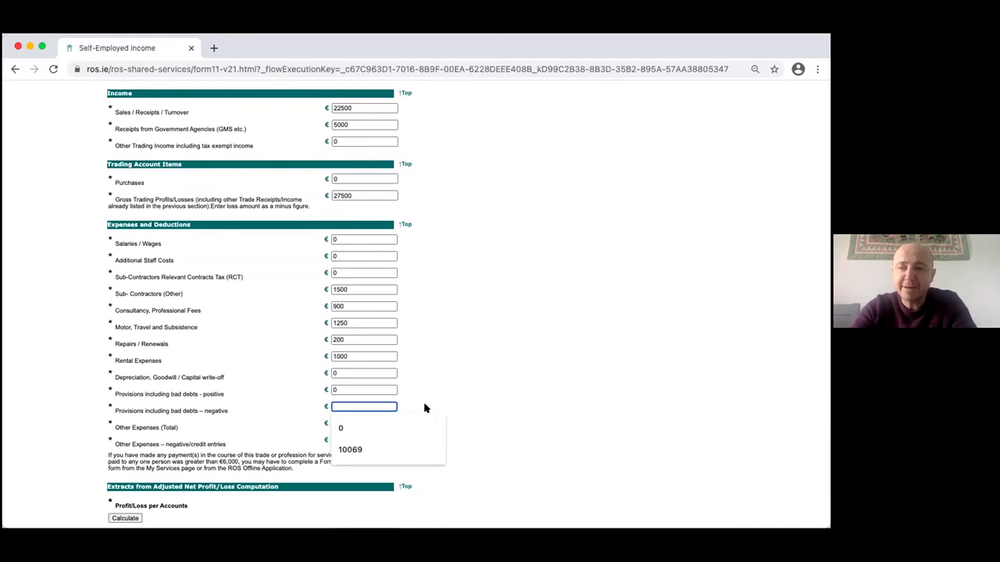
Calculate net trade profit of 18550, keep 'no adjustments required' ticked, then calculate adjusted net profit of 18550
scroll(425, 407, down, 4)
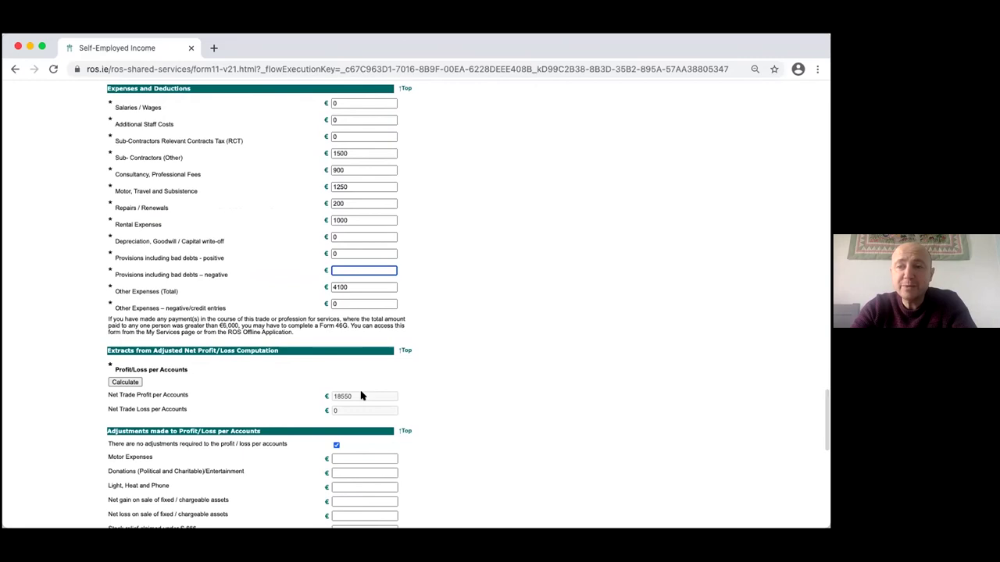
click(135, 383)
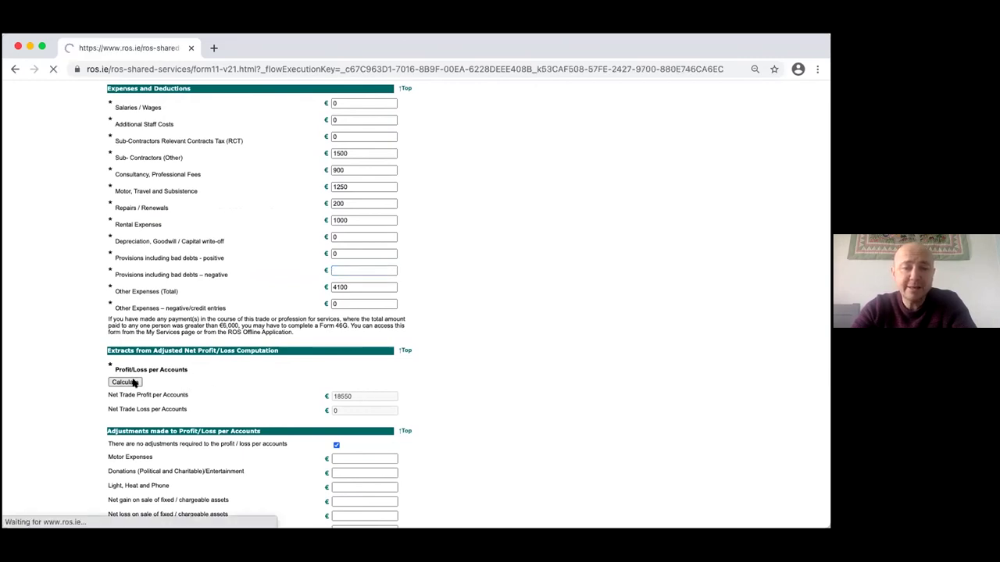
scroll(284, 234, down, 15)
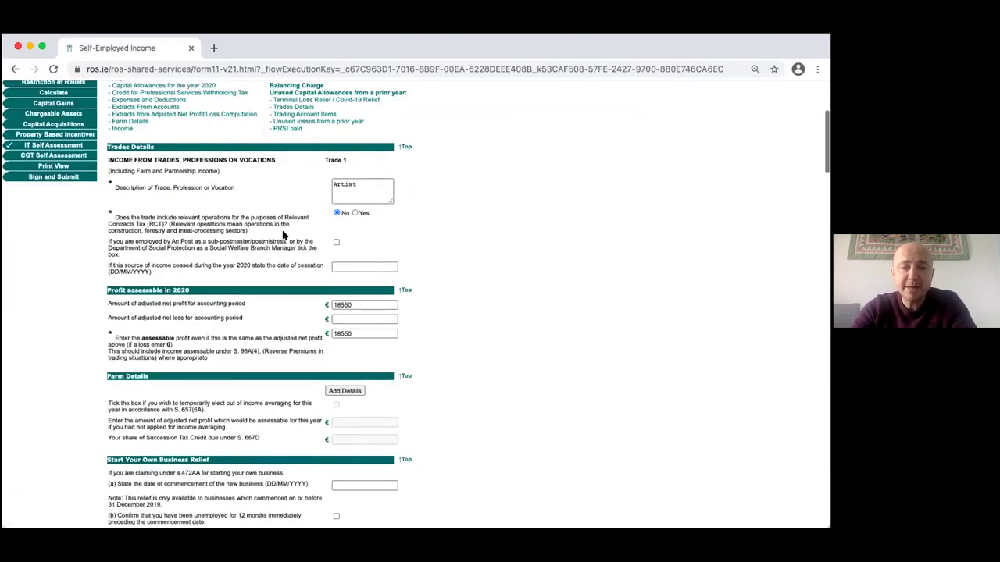
scroll(283, 234, down, 15)
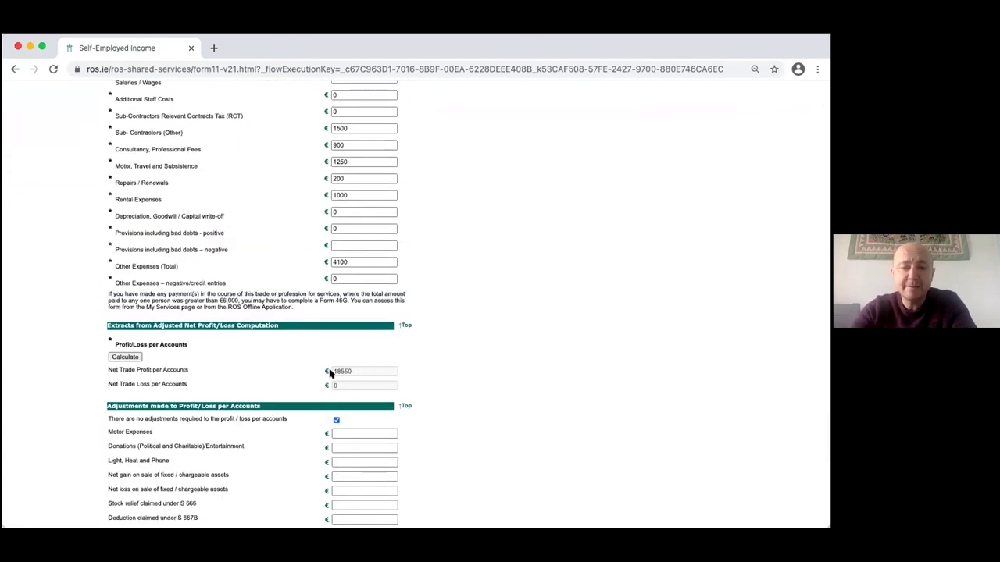
scroll(328, 373, down, 2)
click(336, 339)
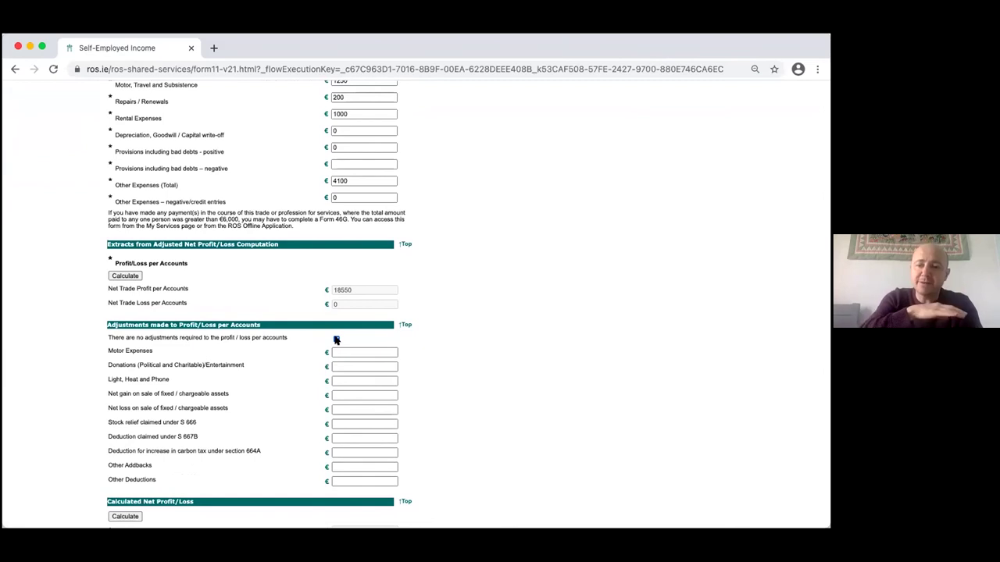
click(336, 339)
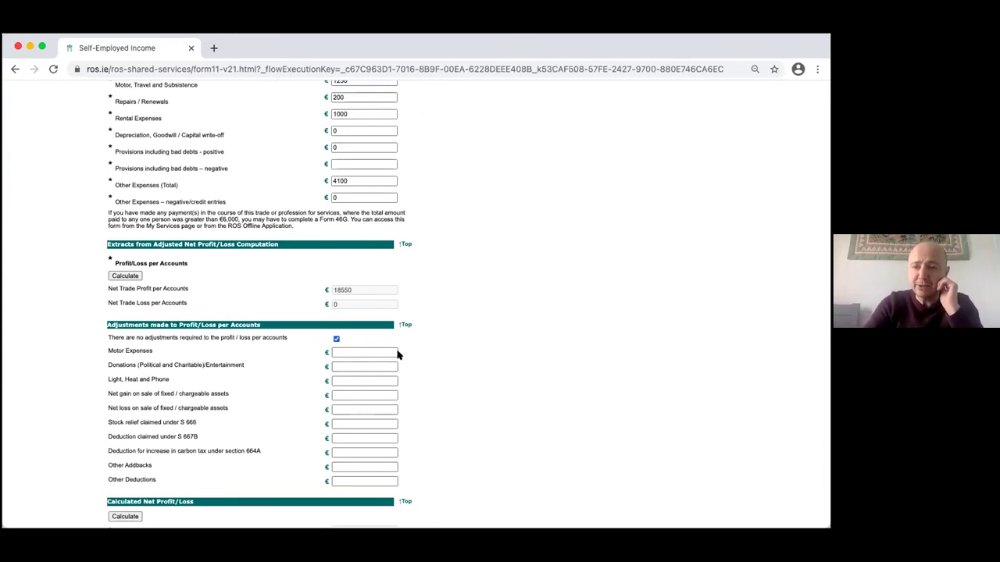
scroll(397, 355, down, 3)
scroll(396, 355, down, 2)
click(127, 381)
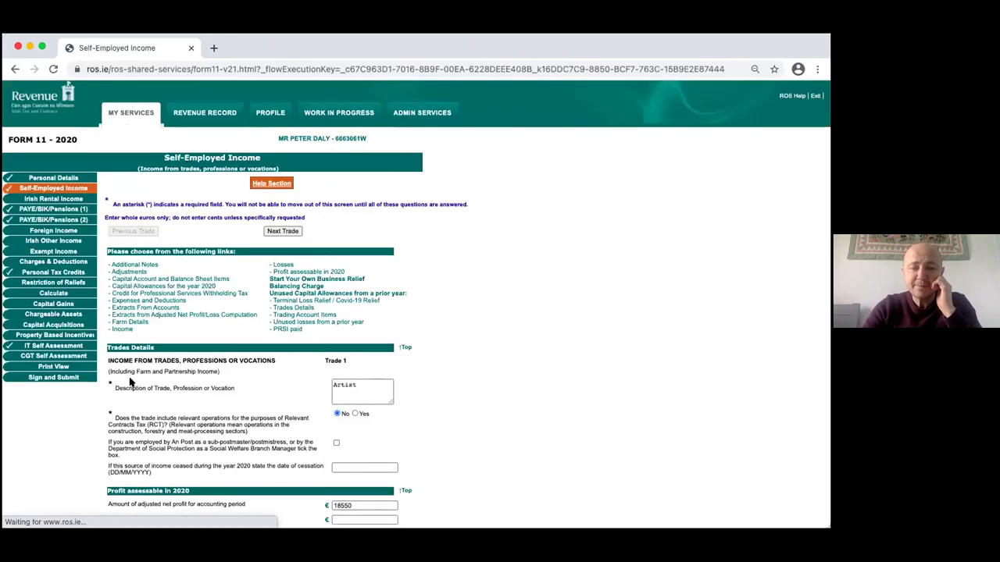
Confirm Drawings of 18550 under Capital Account and save the Self-Employed Income page
scroll(131, 381, down, 20)
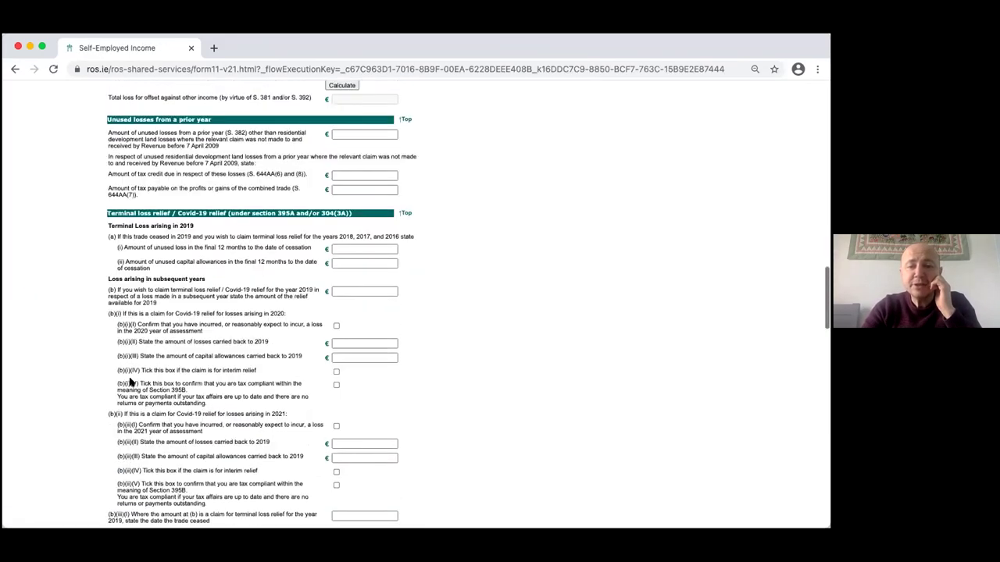
scroll(130, 381, down, 20)
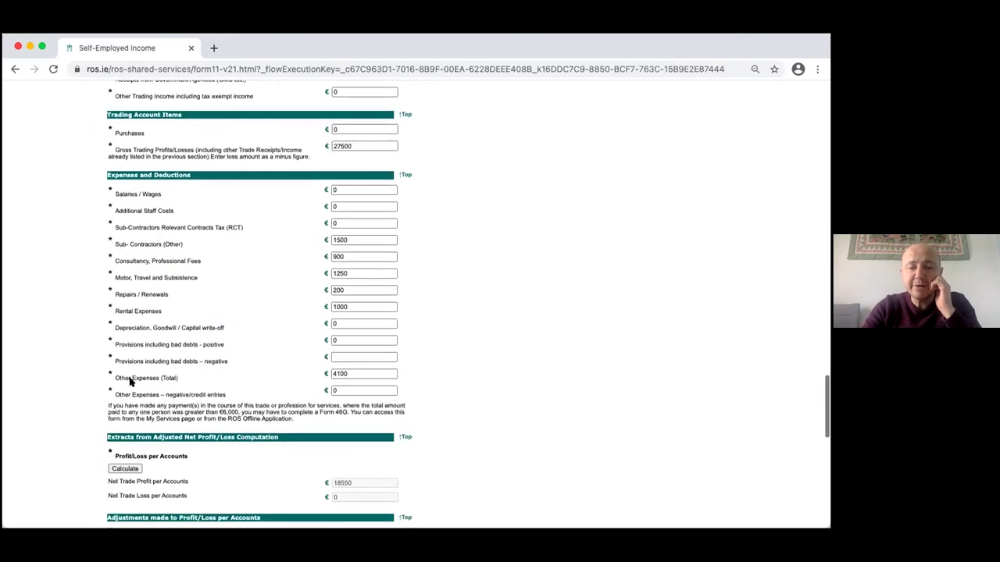
scroll(131, 381, down, 5)
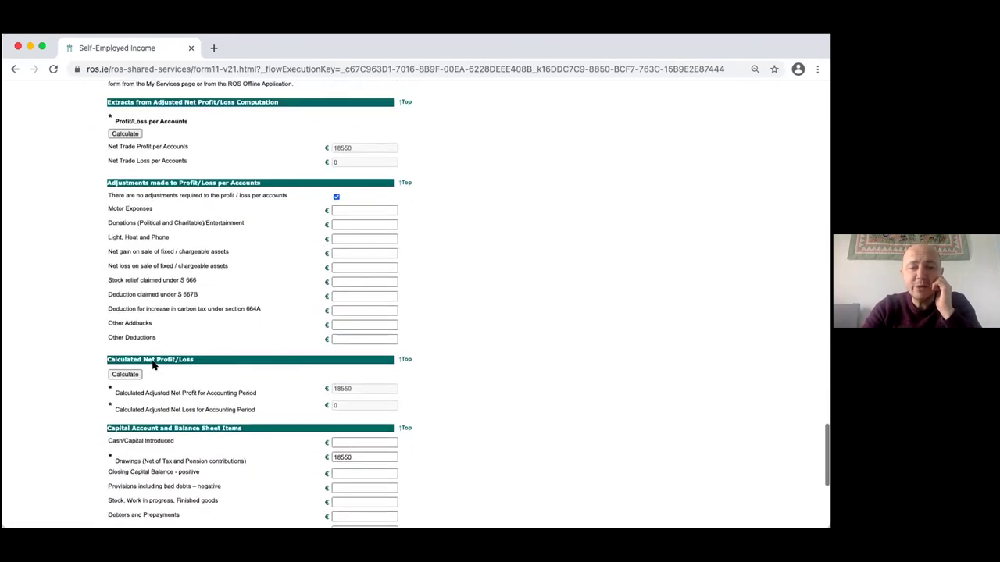
click(361, 357)
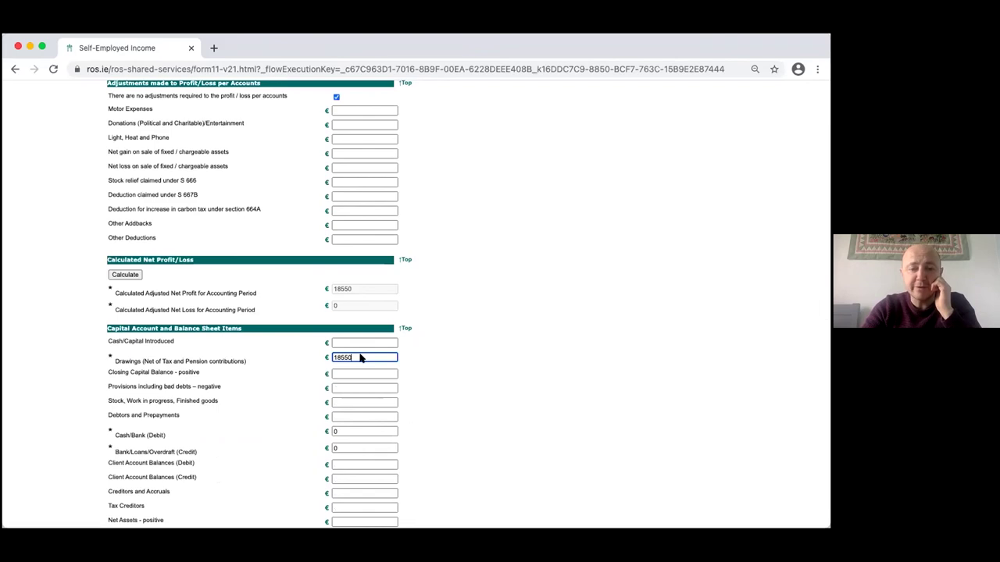
scroll(394, 387, down, 1)
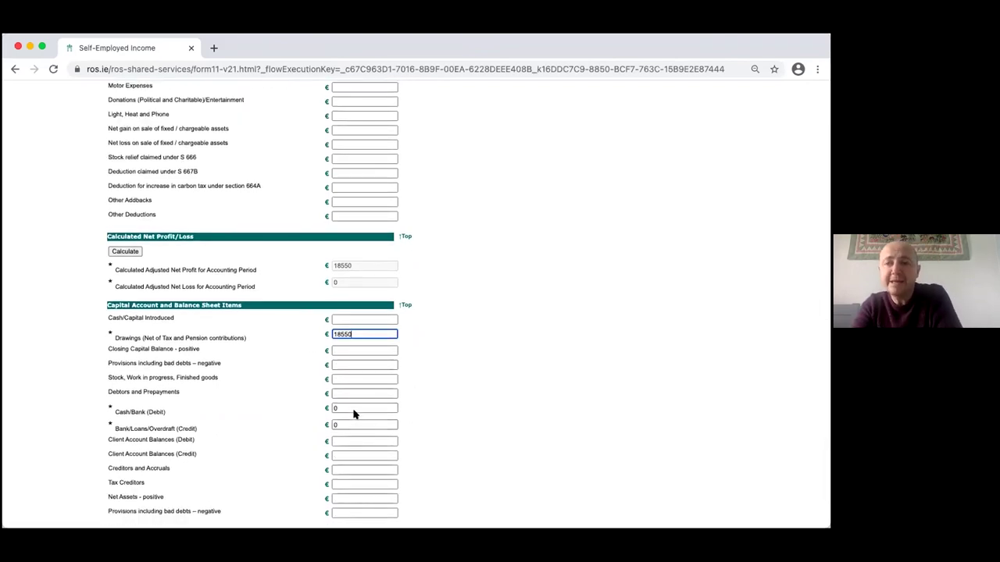
scroll(353, 414, down, 5)
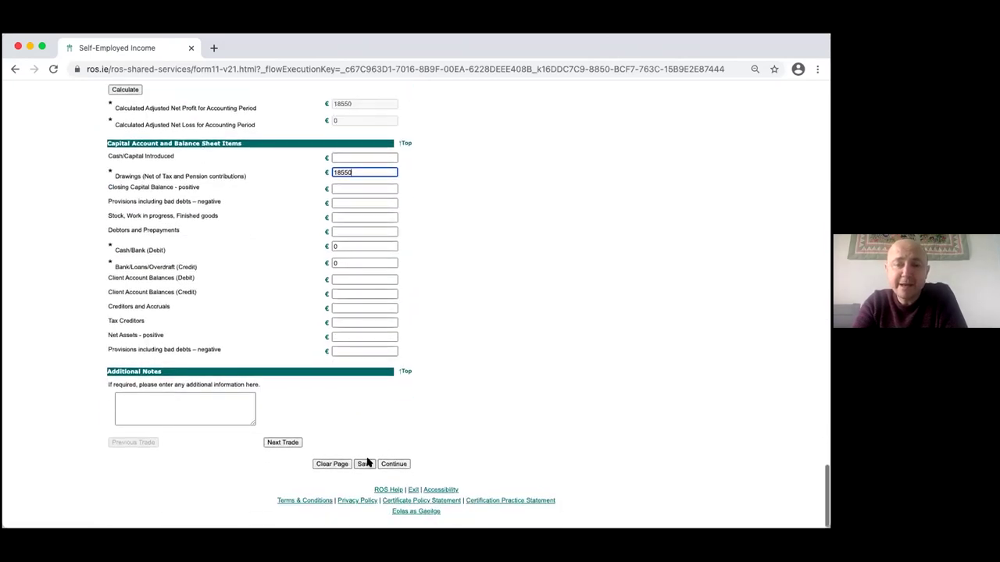
click(367, 464)
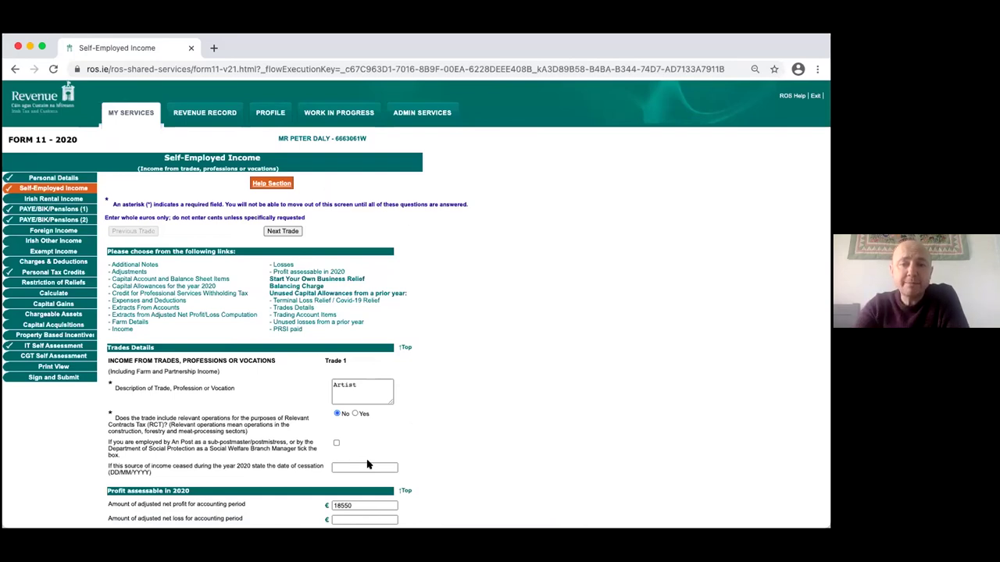
Enter 200 as the gross Professional Services Withholding Tax for 2020
scroll(367, 465, down, 4)
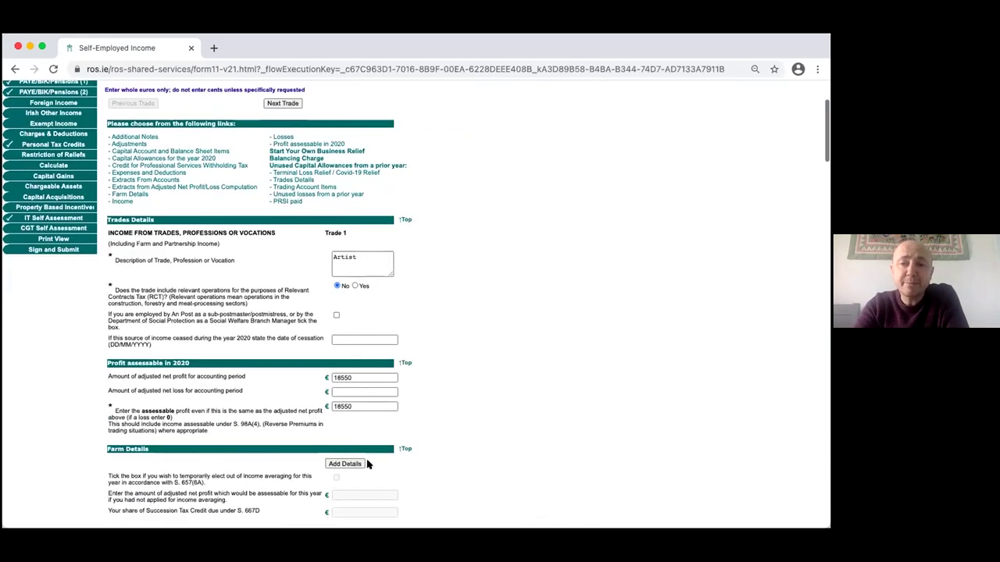
scroll(367, 465, down, 20)
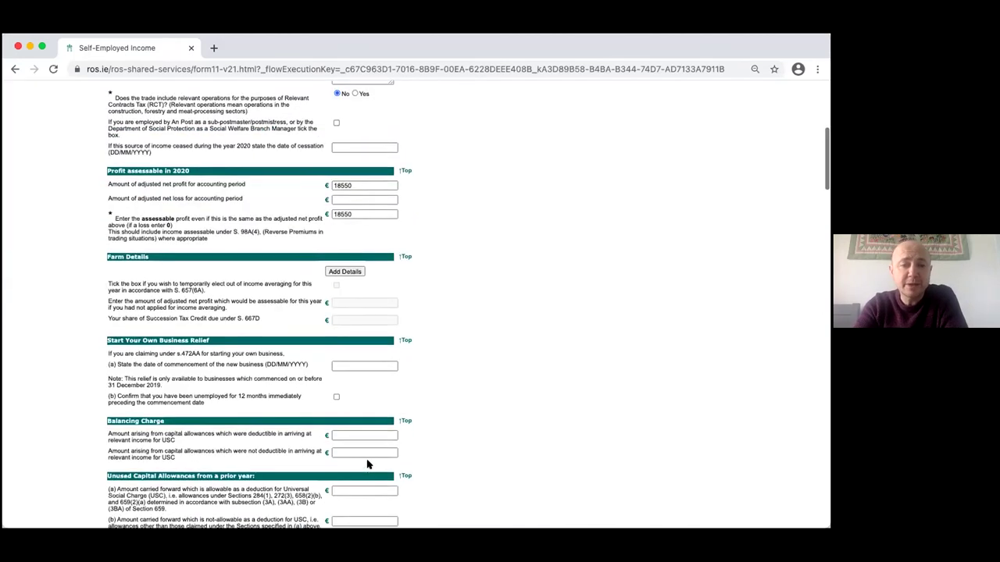
scroll(367, 465, down, 1)
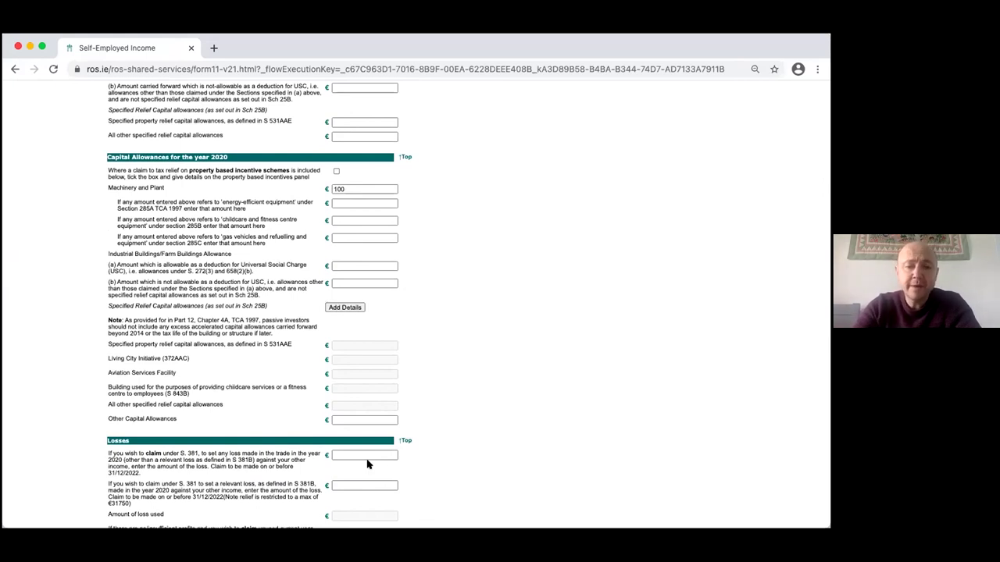
scroll(367, 465, down, 3)
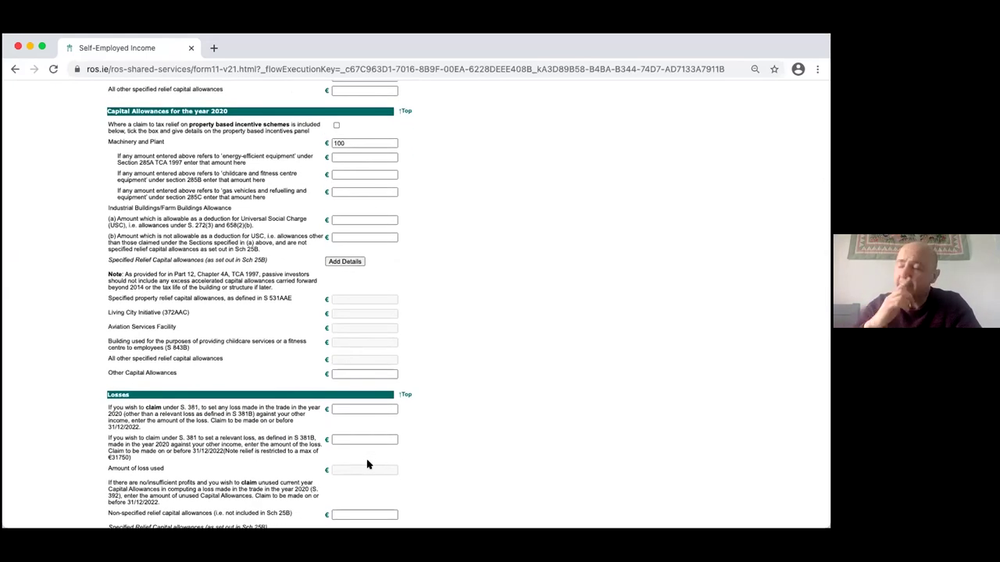
scroll(367, 465, down, 1)
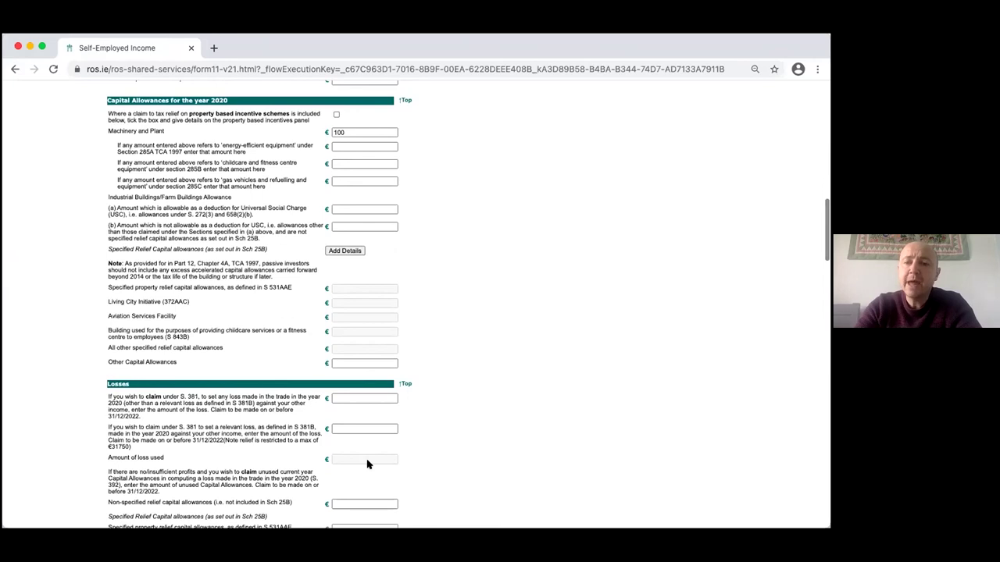
scroll(367, 465, down, 10)
scroll(367, 464, down, 20)
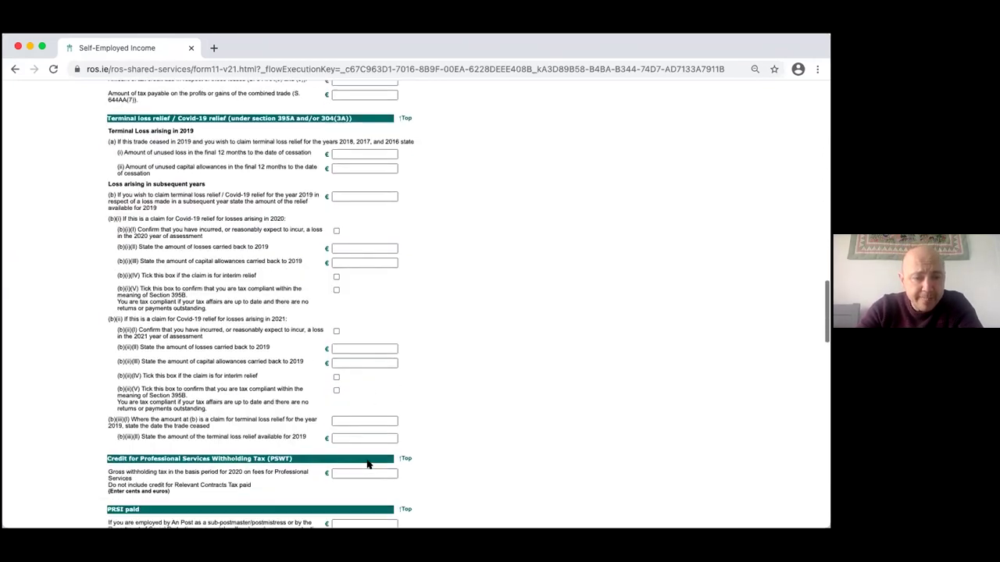
scroll(367, 465, down, 3)
click(351, 426)
text(200)
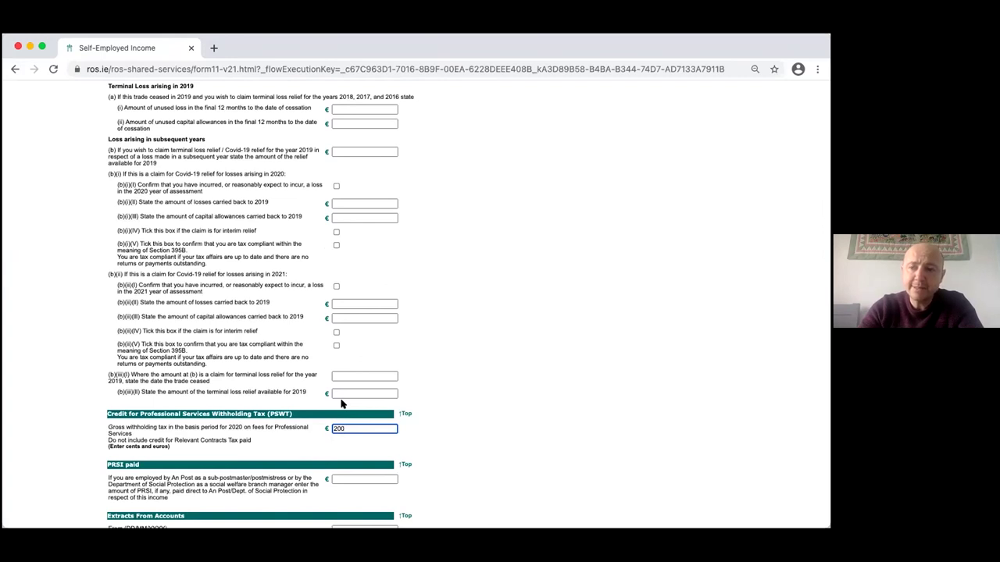
scroll(344, 332, up, 1)
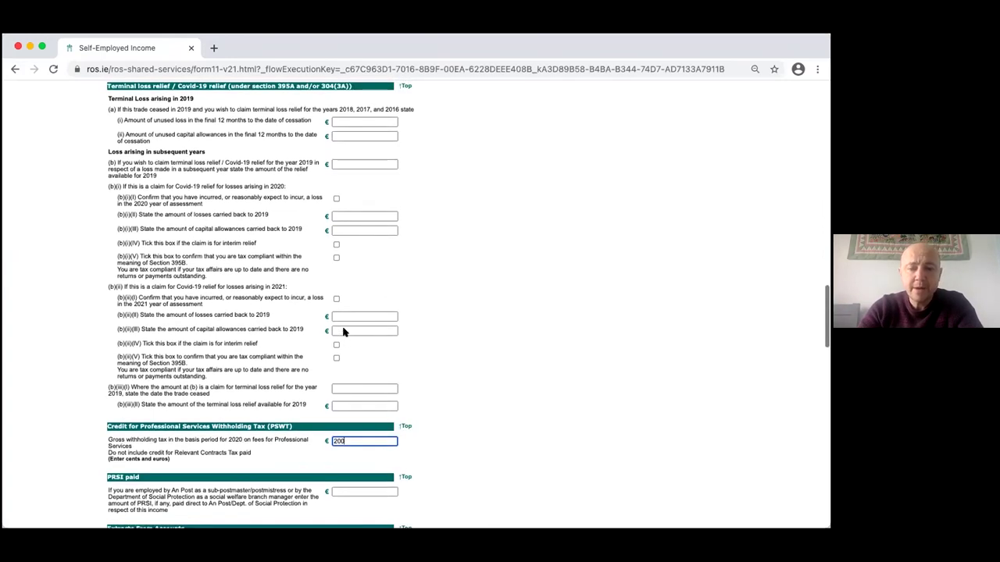